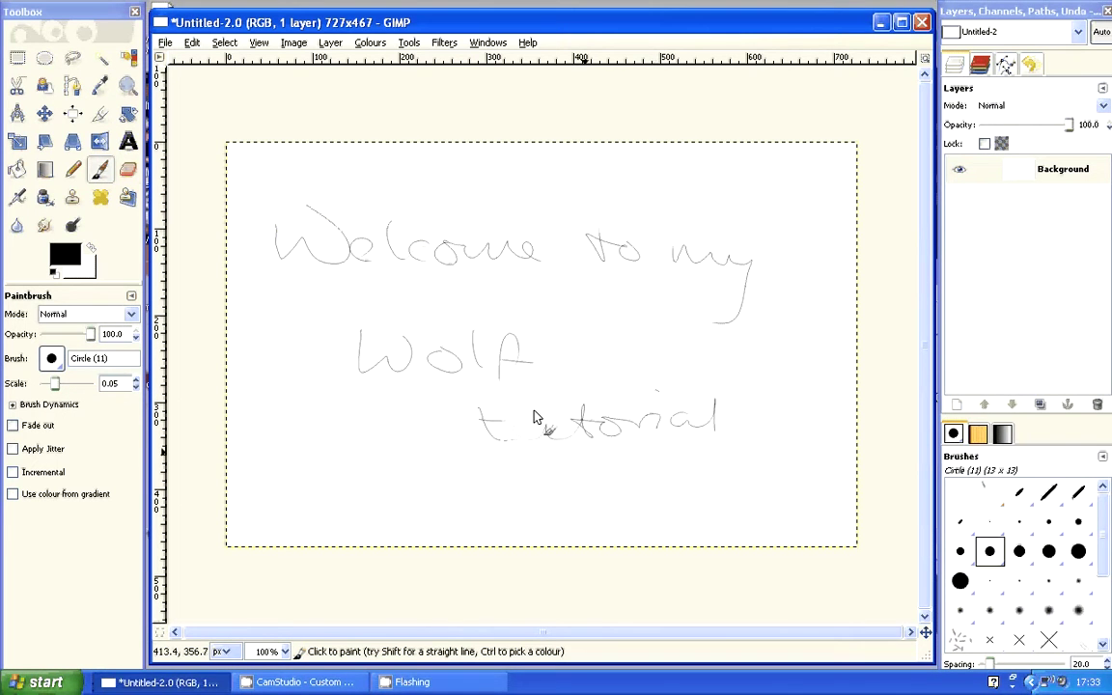
# - Erase the handwritten "Welcome to my Wolf tutorial" text from the Background layer with the Eraser at scale 10.00
pyautogui.click(127, 170)
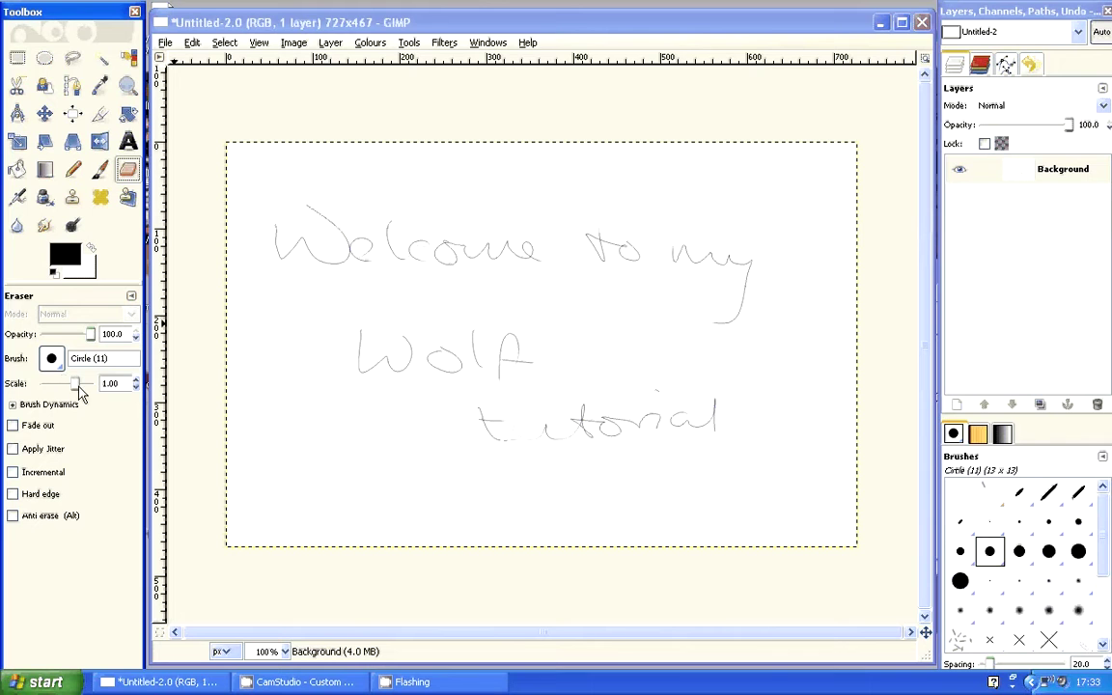
pyautogui.moveTo(79, 385); pyautogui.dragTo(126, 385)
pyautogui.click(289, 243)
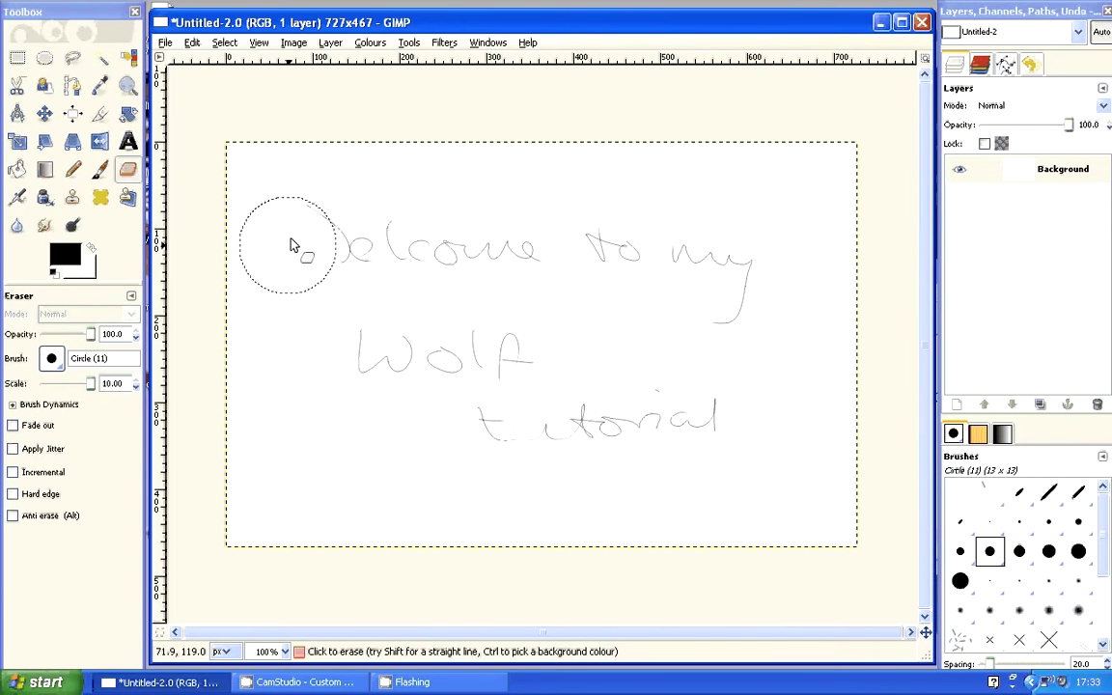
pyautogui.moveTo(294, 245)
pyautogui.mouseDown()
pyautogui.moveTo(539, 398)
pyautogui.moveTo(715, 417)
pyautogui.mouseUp()
# - Handwrite "Make a layer called guidelines" on the canvas with the Paintbrush and clear the note again
pyautogui.click(101, 171)
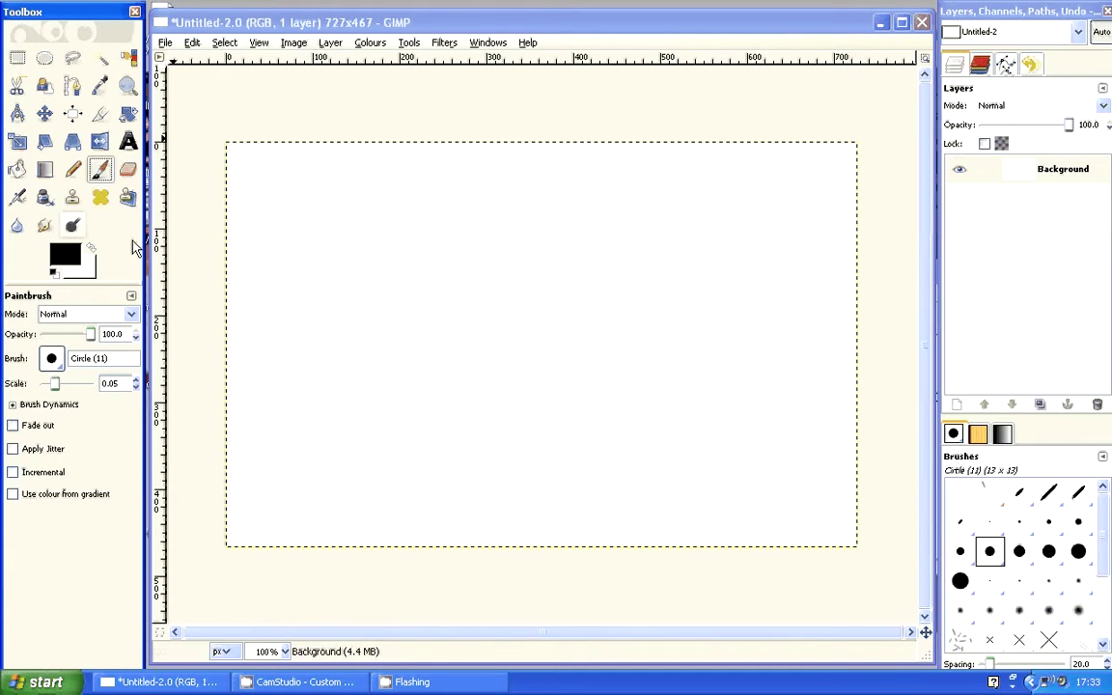
pyautogui.moveTo(295, 232)
pyautogui.mouseDown()
pyautogui.moveTo(333, 211)
pyautogui.moveTo(428, 219)
pyautogui.mouseUp()
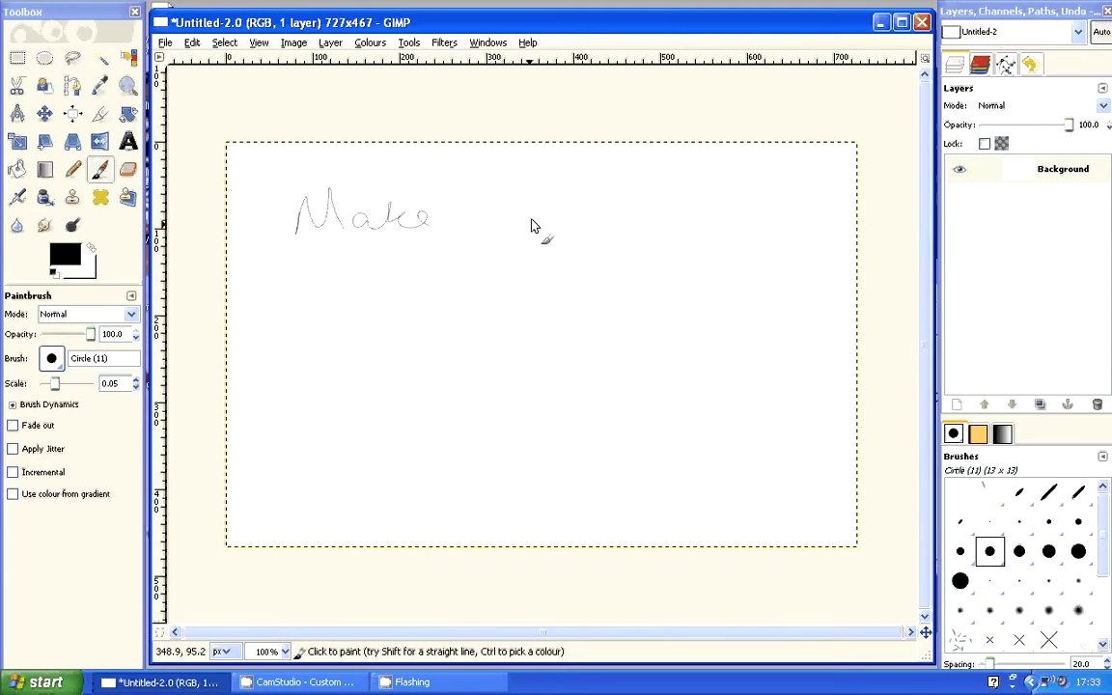
pyautogui.moveTo(533, 221); pyautogui.dragTo(536, 232)
pyautogui.moveTo(582, 196)
pyautogui.mouseDown()
pyautogui.moveTo(634, 232)
pyautogui.moveTo(732, 222)
pyautogui.mouseUp()
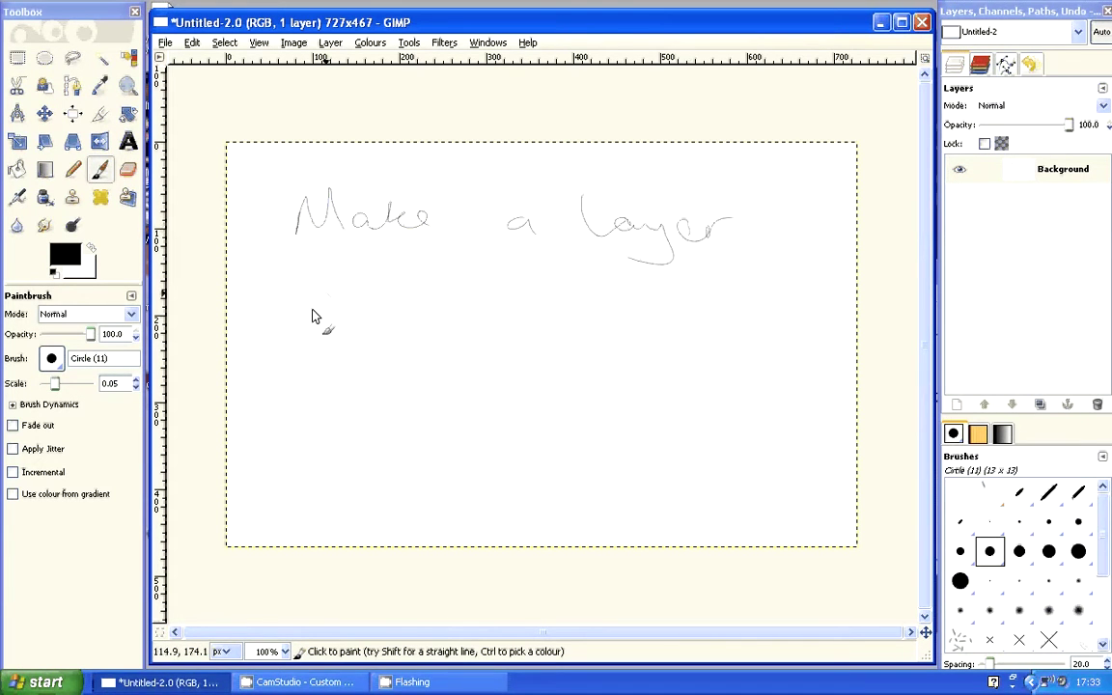
pyautogui.moveTo(313, 317)
pyautogui.mouseDown()
pyautogui.moveTo(654, 330)
pyautogui.moveTo(717, 297)
pyautogui.moveTo(760, 311)
pyautogui.moveTo(745, 326)
pyautogui.mouseUp()
pyautogui.click(127, 169)
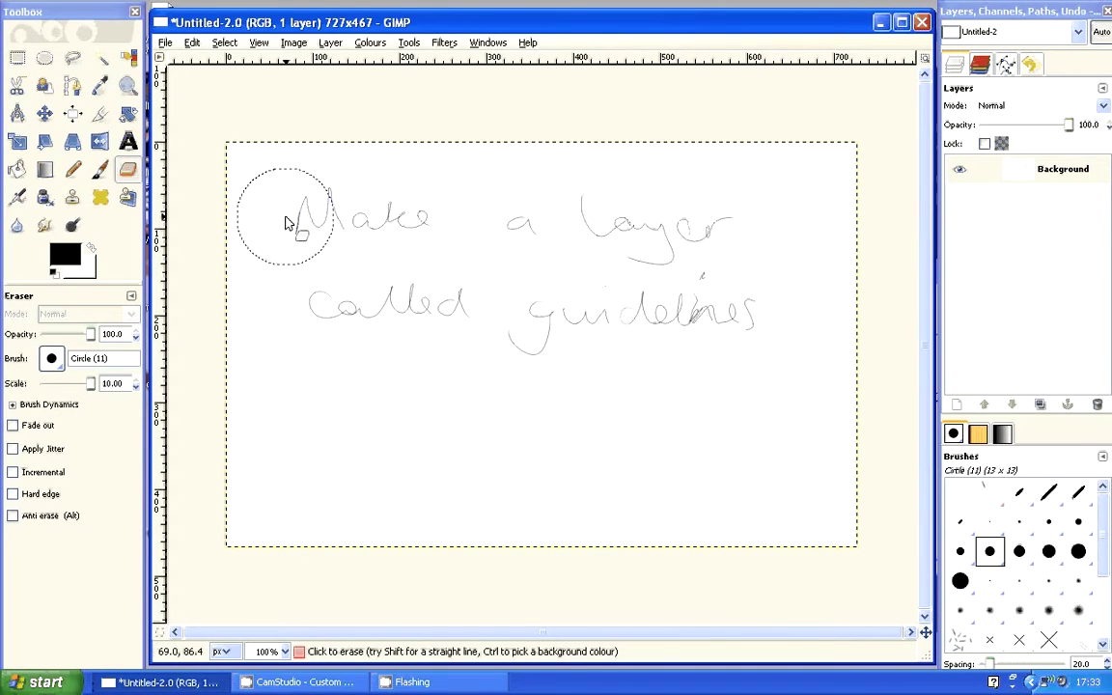
pyautogui.press('Delete')
# - Create a new 727 × 467 px layer named Guidelines with transparency as its fill
pyautogui.click(964, 405)
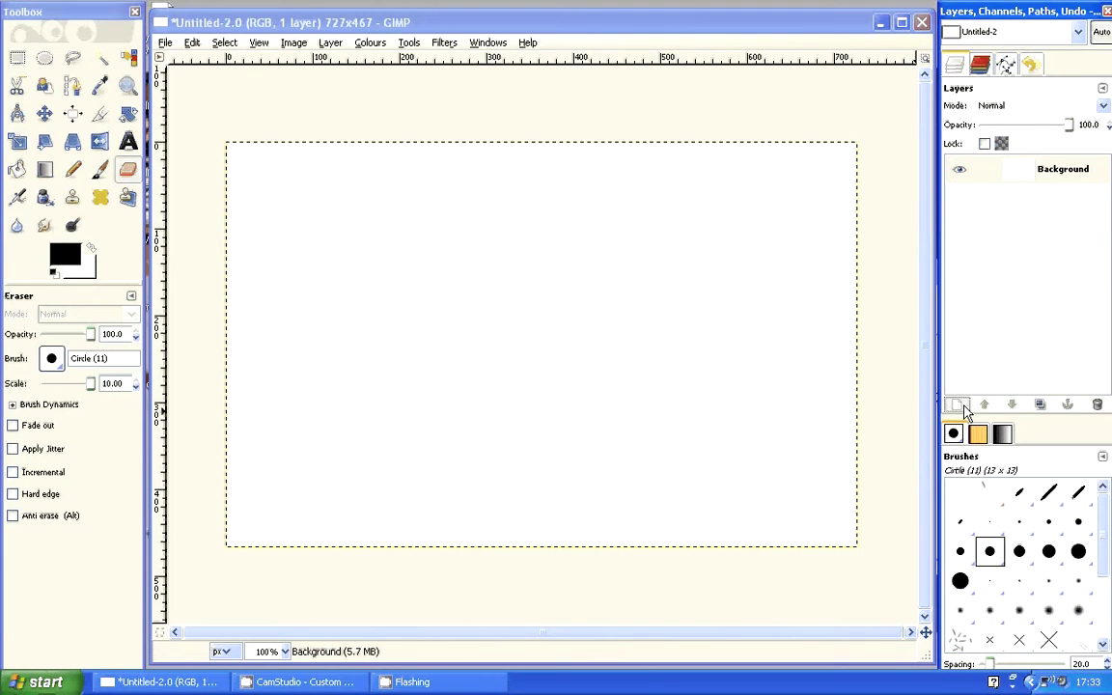
pyautogui.write('Gui')
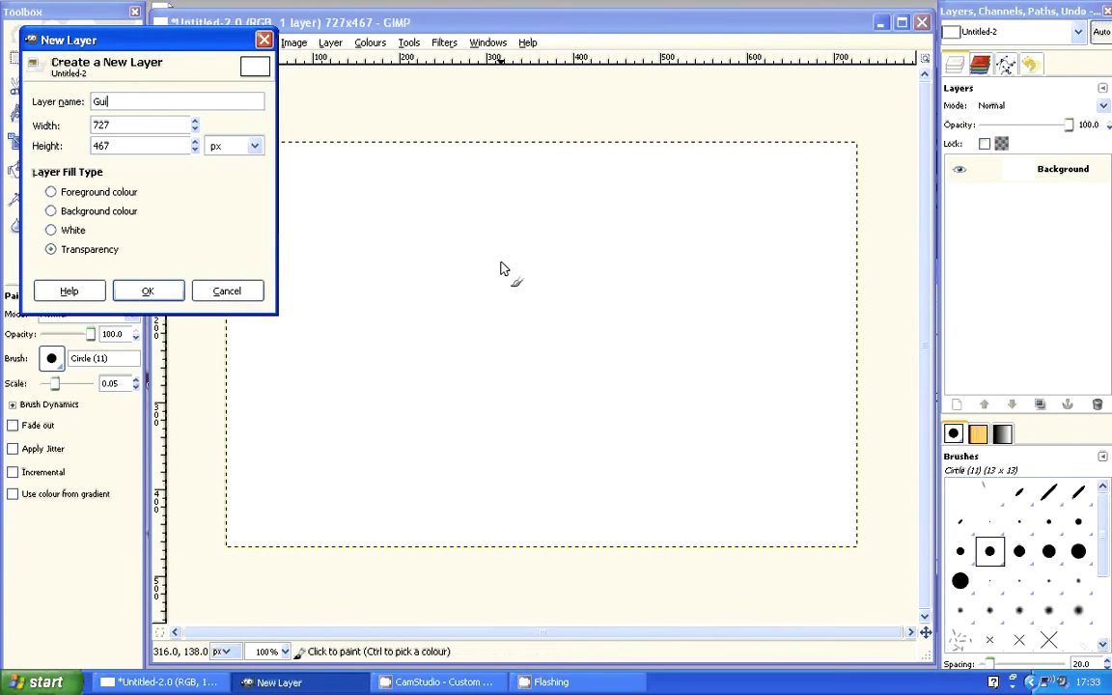
pyautogui.write('delines')
pyautogui.press('Return')
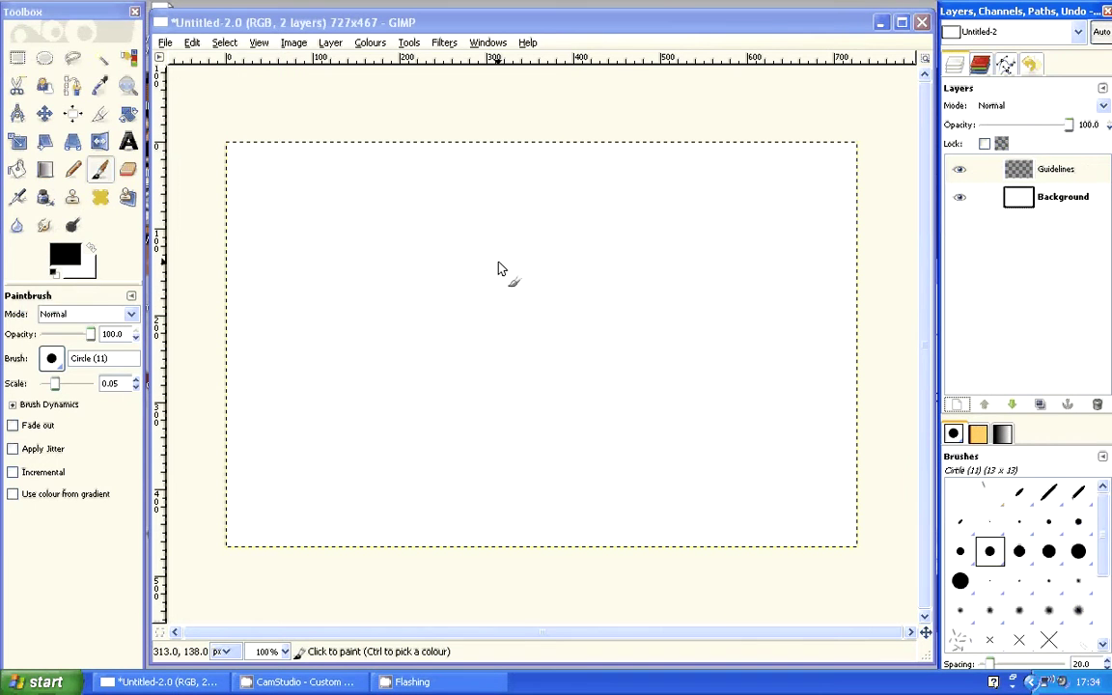
# - Handwrite "I always use blue for guidelines." in thin black Paintbrush strokes on the Guidelines layer
pyautogui.hotkey('shift', 'e')
pyautogui.press('p')
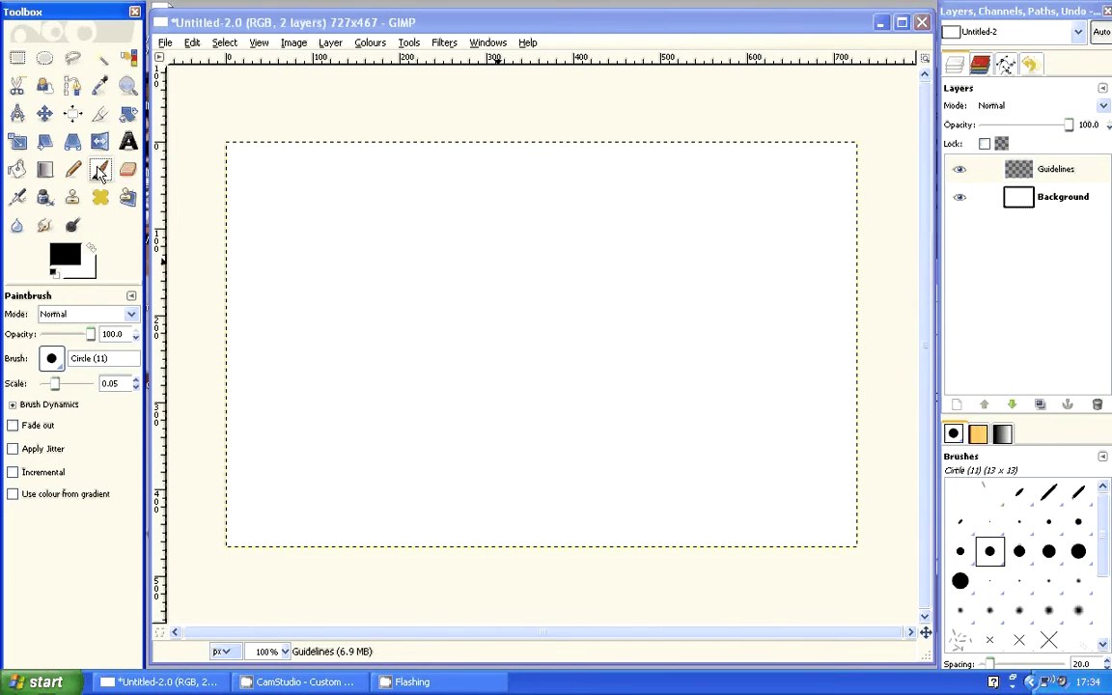
pyautogui.moveTo(321, 253)
pyautogui.mouseDown()
pyautogui.moveTo(324, 269)
pyautogui.moveTo(712, 255)
pyautogui.mouseUp()
pyautogui.moveTo(307, 311)
pyautogui.mouseDown()
pyautogui.moveTo(360, 335)
pyautogui.moveTo(404, 338)
pyautogui.mouseUp()
pyautogui.moveTo(461, 326)
pyautogui.mouseDown()
pyautogui.moveTo(495, 355)
pyautogui.moveTo(792, 357)
pyautogui.mouseUp()
pyautogui.click(807, 365)
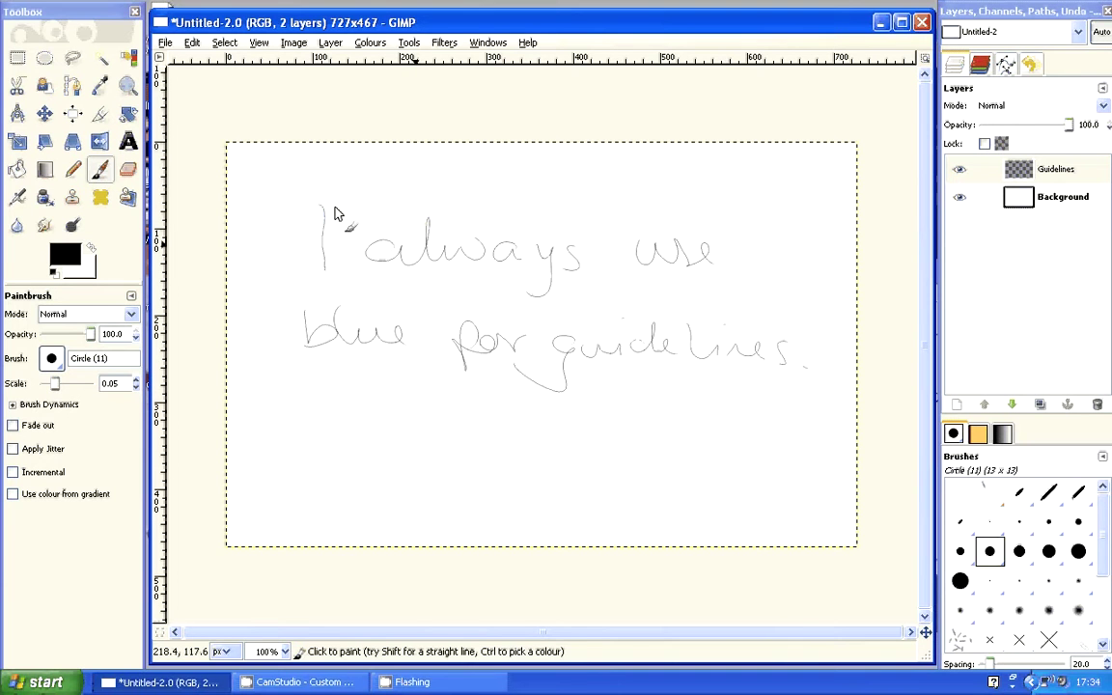
# - Erase the handwritten note about blue guidelines from the Guidelines layer
pyautogui.click(128, 174)
pyautogui.click(296, 244)
pyautogui.moveTo(295, 244)
pyautogui.mouseDown()
pyautogui.moveTo(601, 259)
pyautogui.moveTo(782, 345)
pyautogui.mouseUp()
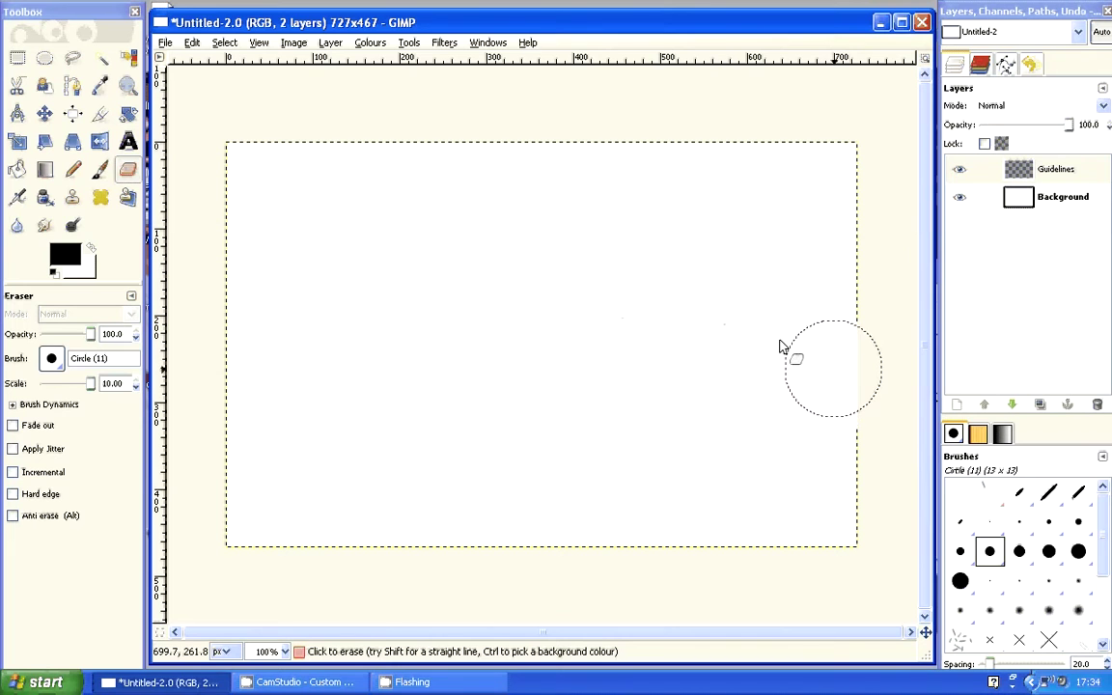
# - Switch to the Paintbrush and set the foreground colour to blue, 1200ff
pyautogui.click(101, 169)
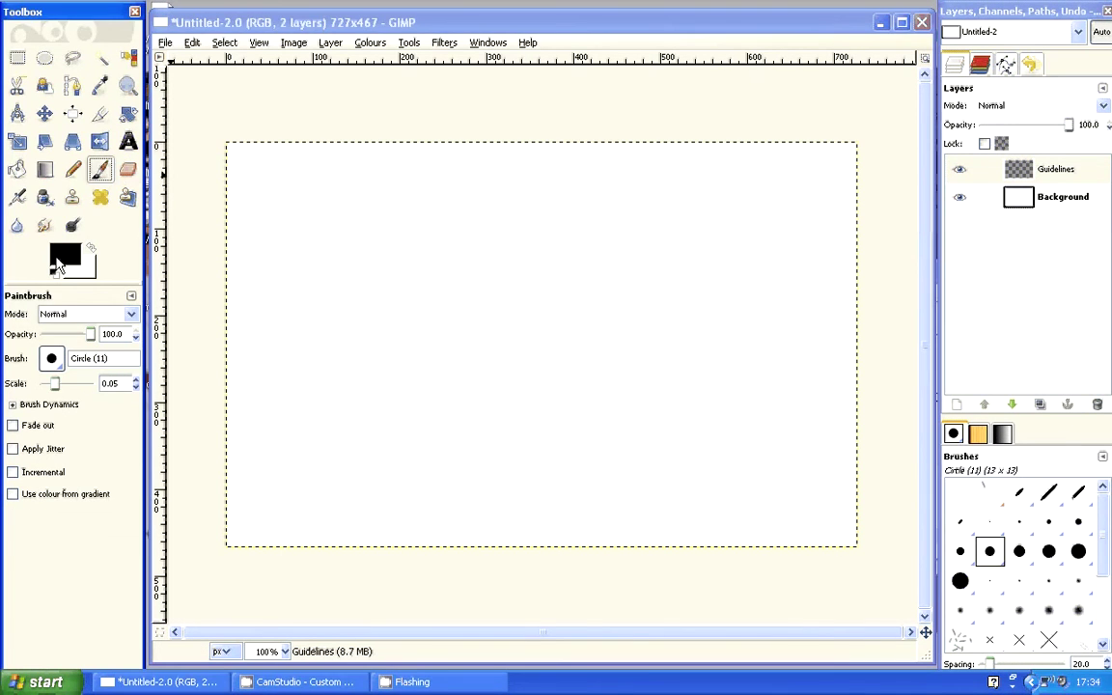
pyautogui.click(58, 265)
pyautogui.click(311, 254)
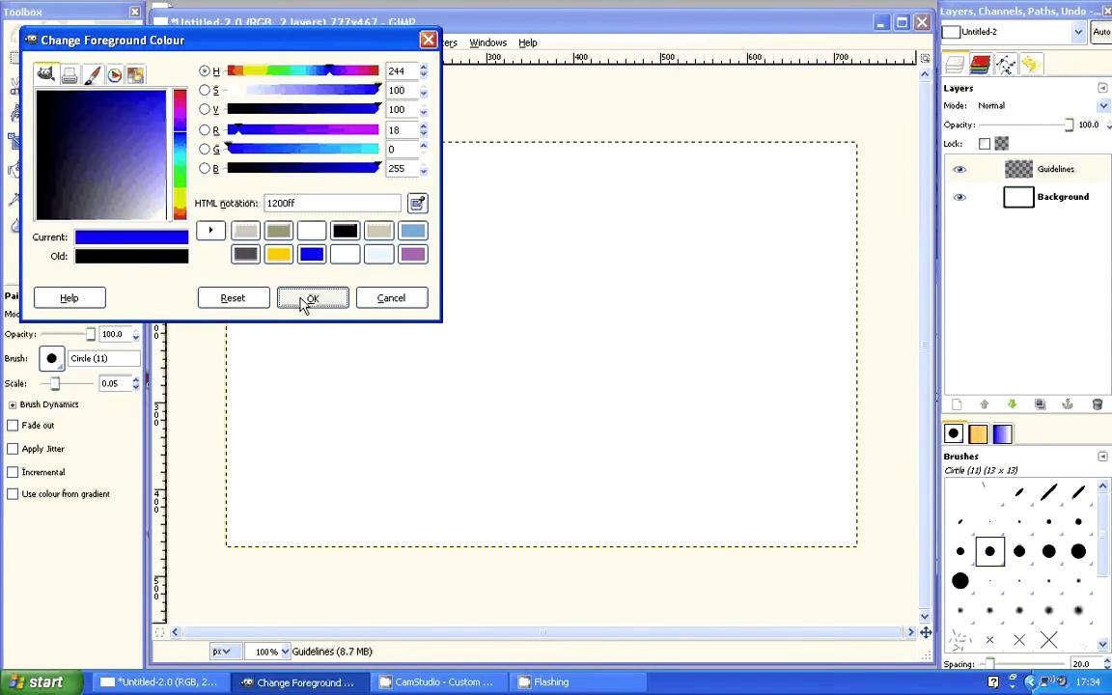
pyautogui.click(309, 300)
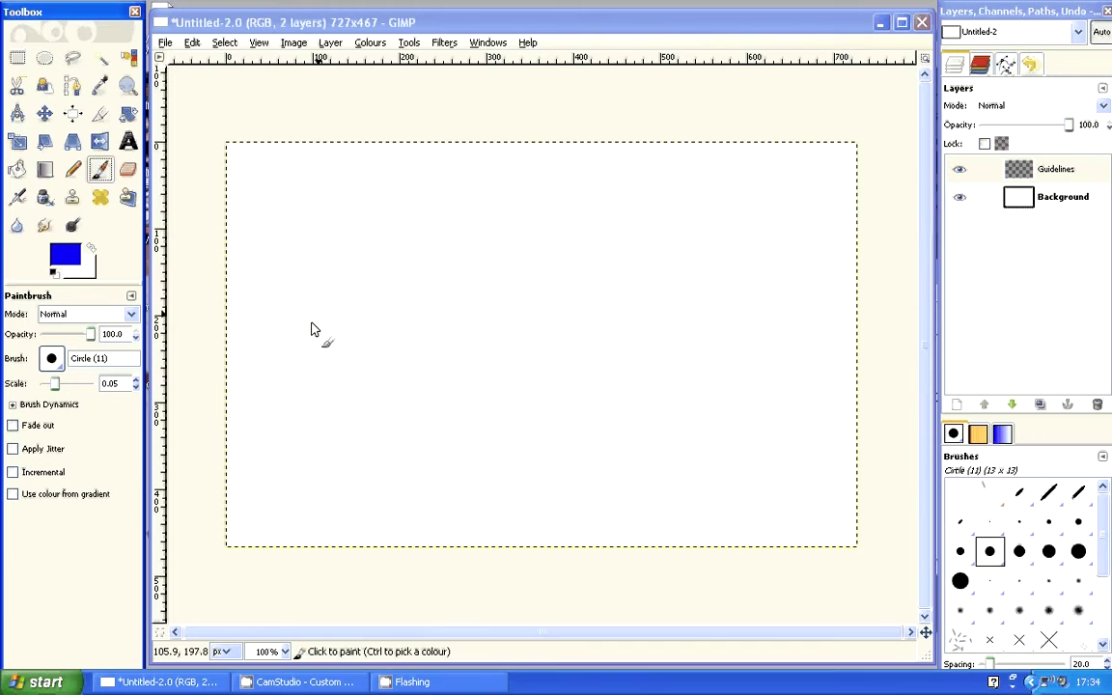
# - Sketch a small circle for the wolf's head and two larger circles up and to its right for the body
pyautogui.click(311, 330)
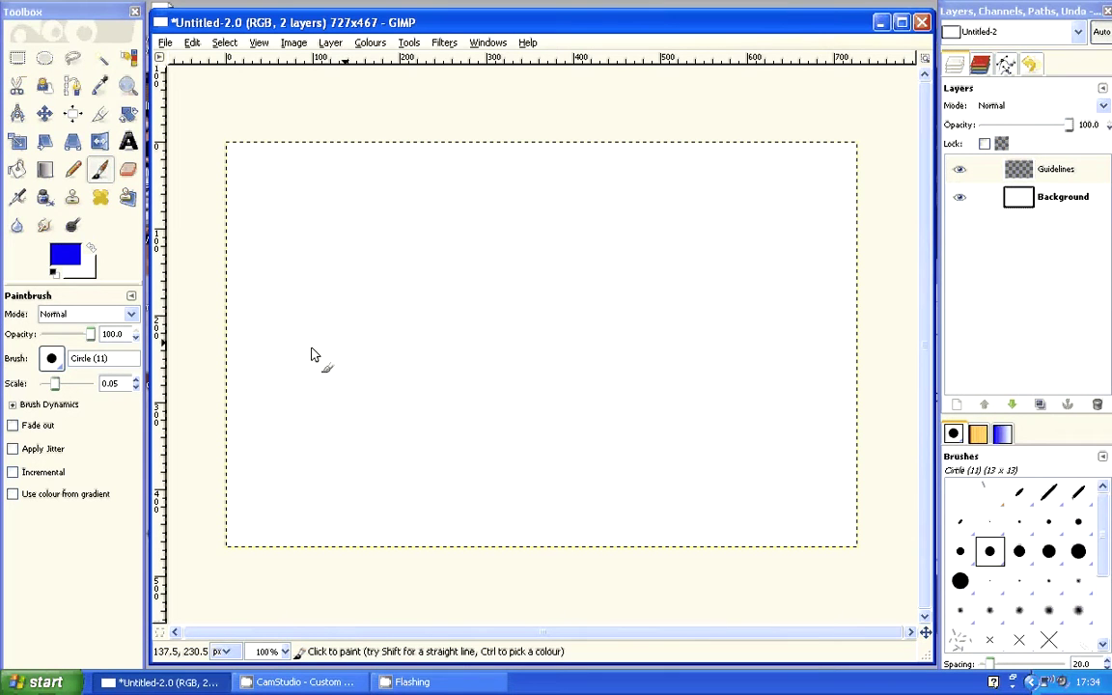
pyautogui.moveTo(311, 355)
pyautogui.mouseDown()
pyautogui.moveTo(403, 370)
pyautogui.moveTo(407, 385)
pyautogui.moveTo(365, 340)
pyautogui.mouseUp()
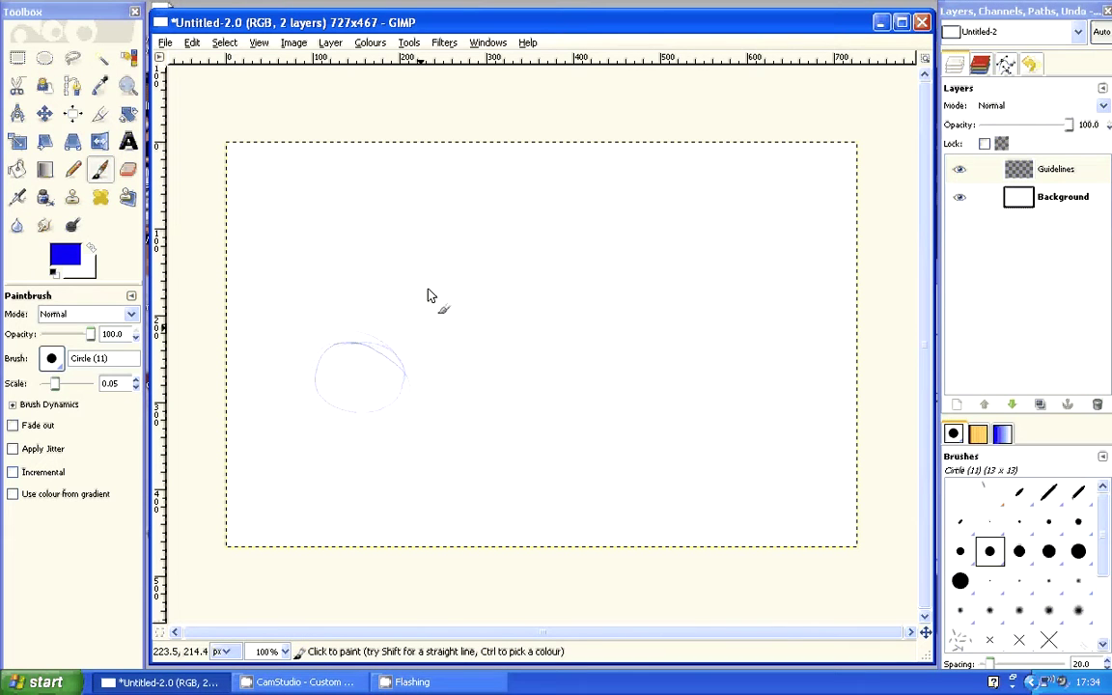
pyautogui.moveTo(430, 267)
pyautogui.mouseDown()
pyautogui.moveTo(452, 350)
pyautogui.moveTo(535, 273)
pyautogui.moveTo(423, 262)
pyautogui.moveTo(546, 300)
pyautogui.mouseUp()
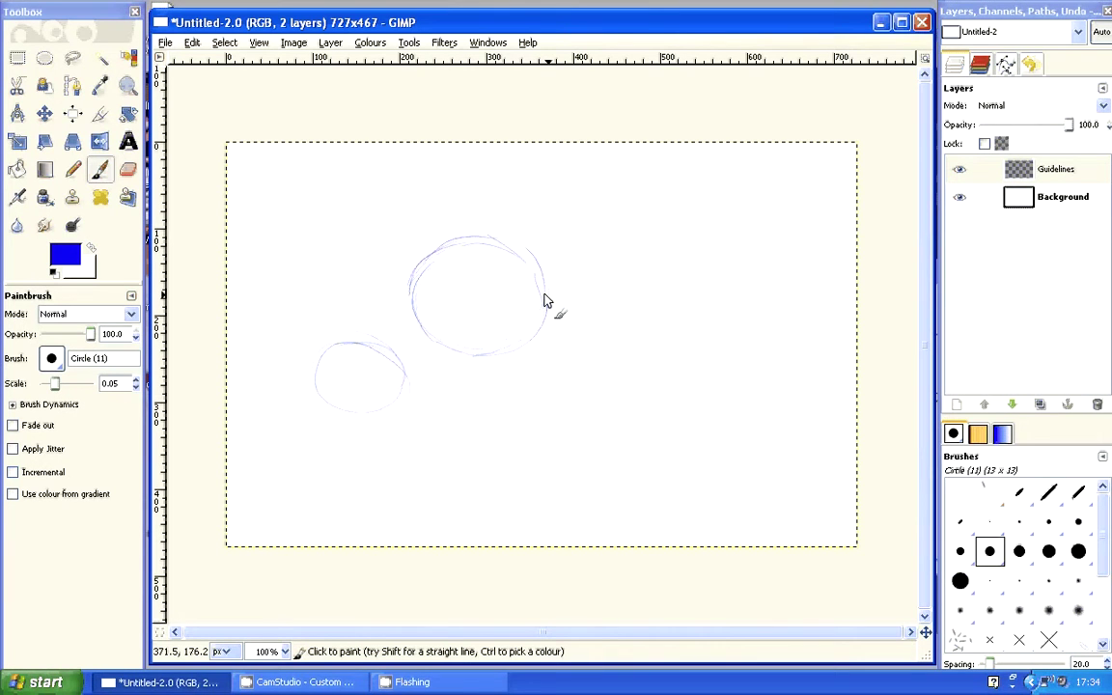
pyautogui.moveTo(583, 272)
pyautogui.mouseDown()
pyautogui.moveTo(580, 307)
pyautogui.moveTo(651, 367)
pyautogui.moveTo(700, 280)
pyautogui.moveTo(633, 242)
pyautogui.mouseUp()
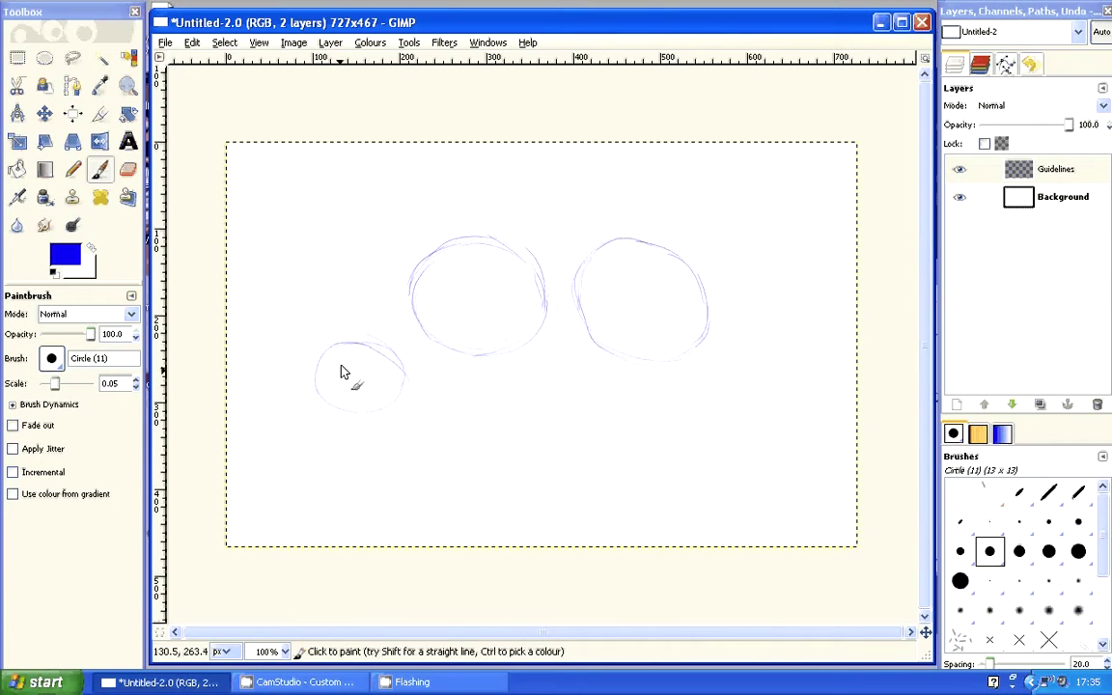
# - Sketch a vertical centre line and a curved horizontal eye line inside the small head circle with the Paintbrush
pyautogui.click(127, 85)
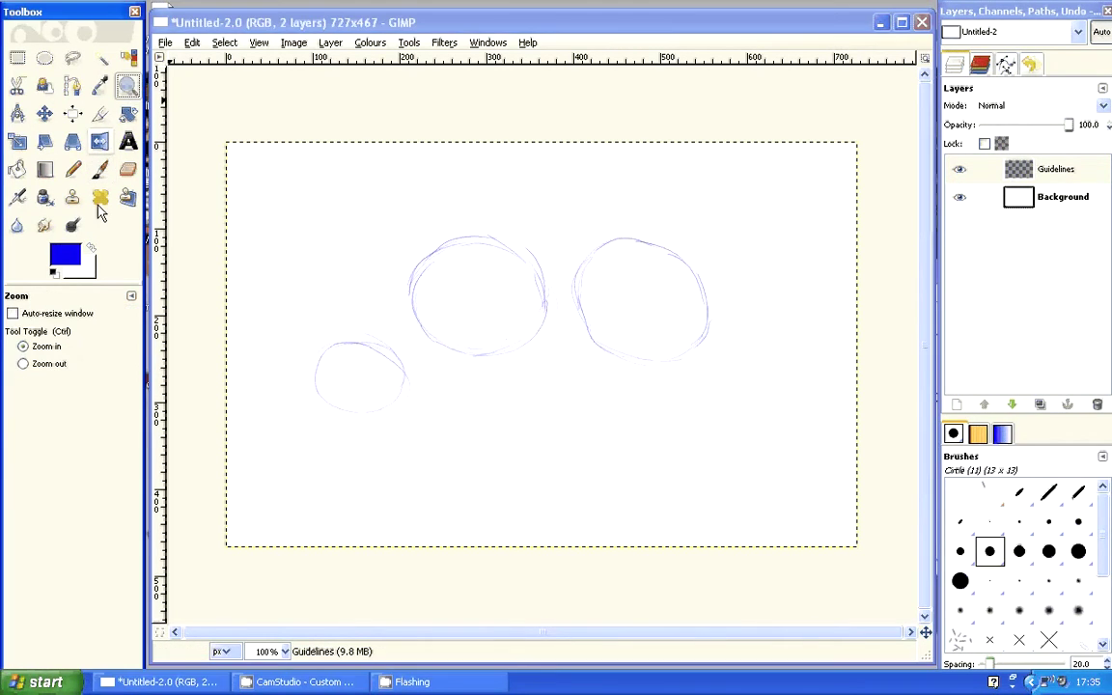
pyautogui.click(289, 413)
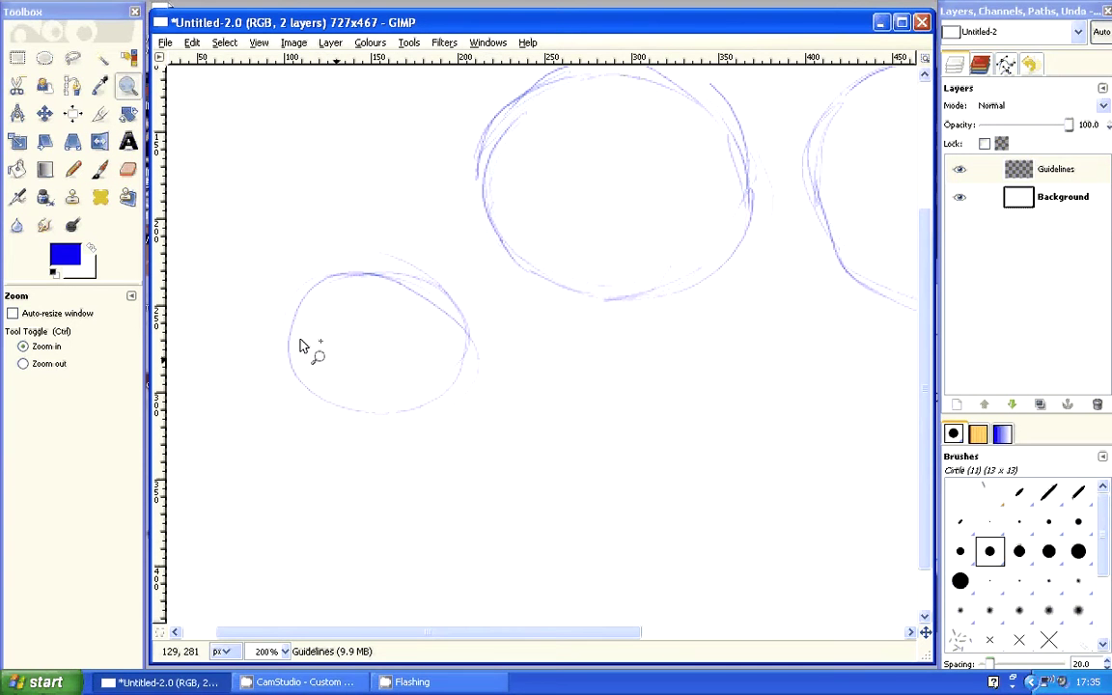
pyautogui.click(280, 333)
pyautogui.click(99, 169)
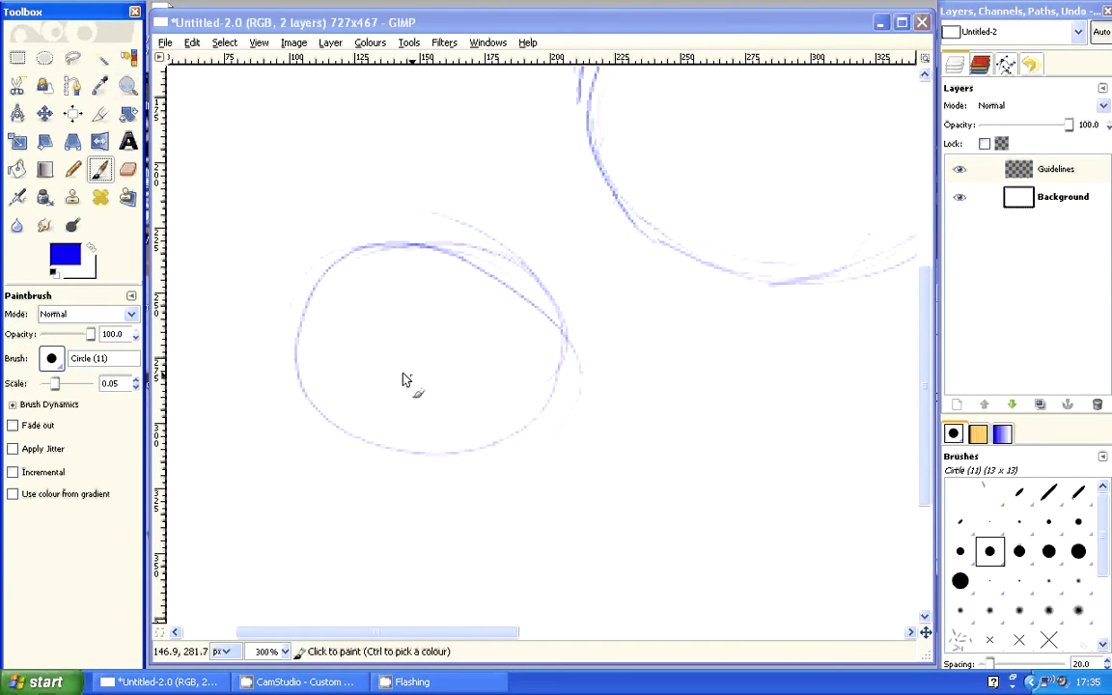
pyautogui.click(419, 273)
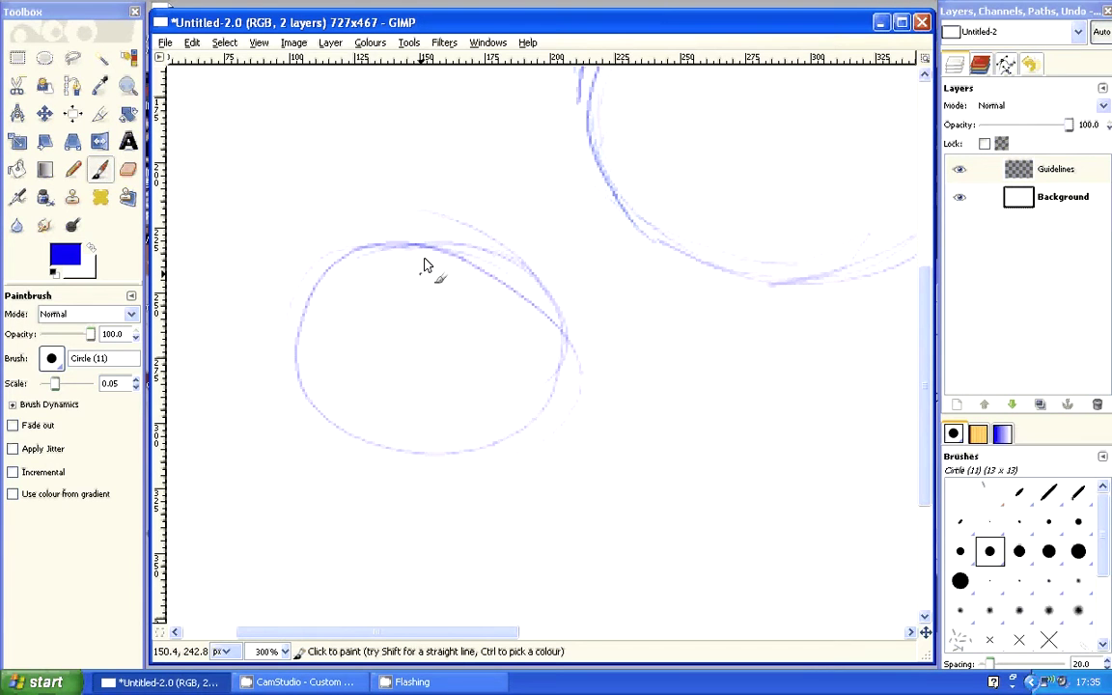
pyautogui.moveTo(414, 253); pyautogui.dragTo(415, 429)
pyautogui.moveTo(358, 365); pyautogui.dragTo(306, 349)
pyautogui.moveTo(543, 366)
pyautogui.mouseDown()
pyautogui.moveTo(367, 373)
pyautogui.moveTo(298, 345)
pyautogui.mouseUp()
# - Sketch an oval muzzle at the lower end of the centre line with a small tapered nose inside it
pyautogui.moveTo(435, 425)
pyautogui.mouseDown()
pyautogui.moveTo(409, 440)
pyautogui.moveTo(445, 435)
pyautogui.moveTo(408, 454)
pyautogui.moveTo(435, 447)
pyautogui.mouseUp()
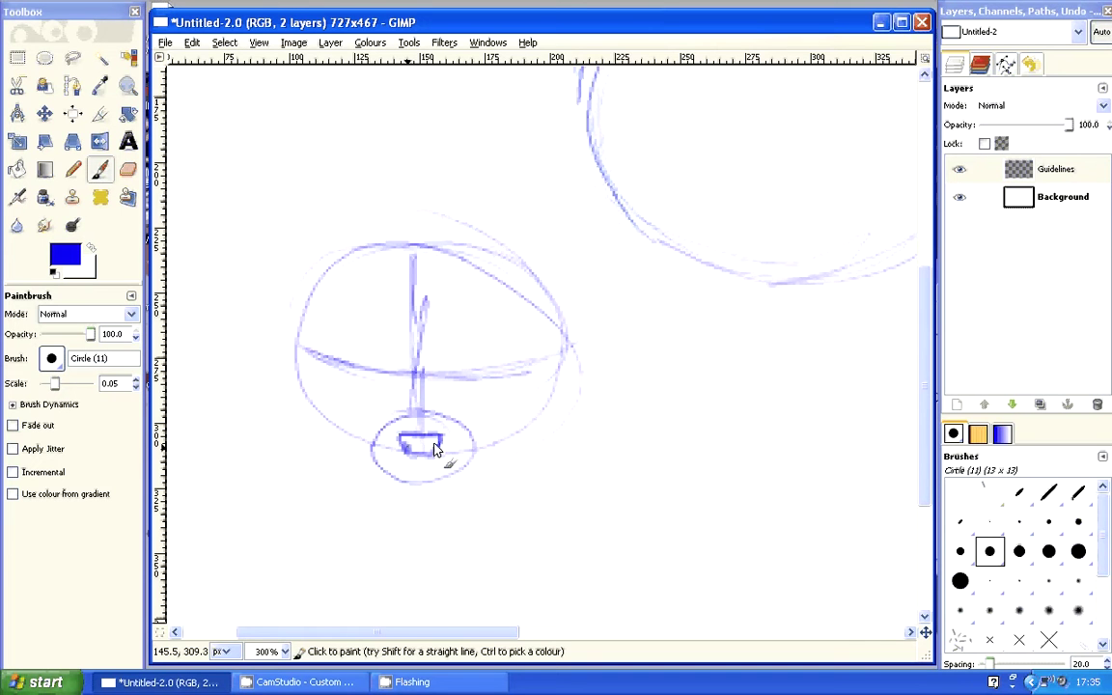
pyautogui.hotkey('ctrl', 'z')
# - Draw two slanted eyes beneath the eye line and darken the muzzle's lower outline with the mouth
pyautogui.moveTo(449, 383)
pyautogui.mouseDown()
pyautogui.moveTo(447, 399)
pyautogui.moveTo(492, 374)
pyautogui.moveTo(449, 403)
pyautogui.moveTo(473, 390)
pyautogui.mouseUp()
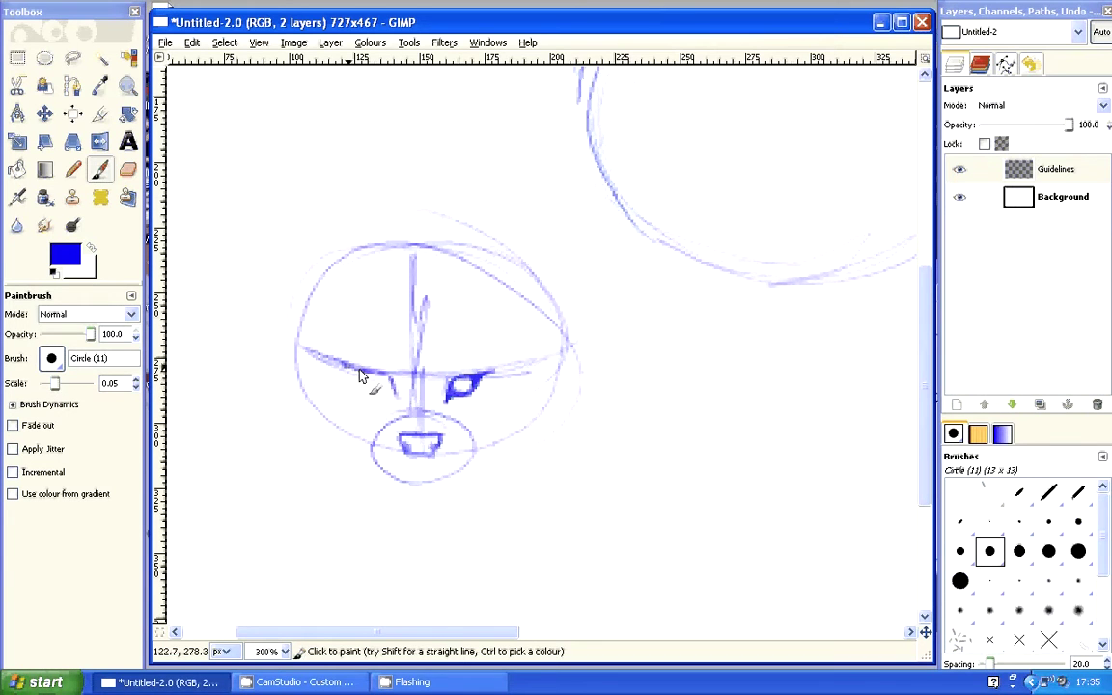
pyautogui.moveTo(359, 376)
pyautogui.mouseDown()
pyautogui.moveTo(392, 387)
pyautogui.moveTo(396, 402)
pyautogui.mouseUp()
pyautogui.moveTo(377, 379); pyautogui.dragTo(388, 387)
pyautogui.moveTo(367, 385)
pyautogui.mouseDown()
pyautogui.moveTo(356, 372)
pyautogui.moveTo(377, 383)
pyautogui.mouseUp()
pyautogui.moveTo(413, 480)
pyautogui.mouseDown()
pyautogui.moveTo(382, 475)
pyautogui.moveTo(371, 446)
pyautogui.mouseUp()
pyautogui.moveTo(428, 480)
pyautogui.mouseDown()
pyautogui.moveTo(453, 483)
pyautogui.moveTo(465, 459)
pyautogui.mouseUp()
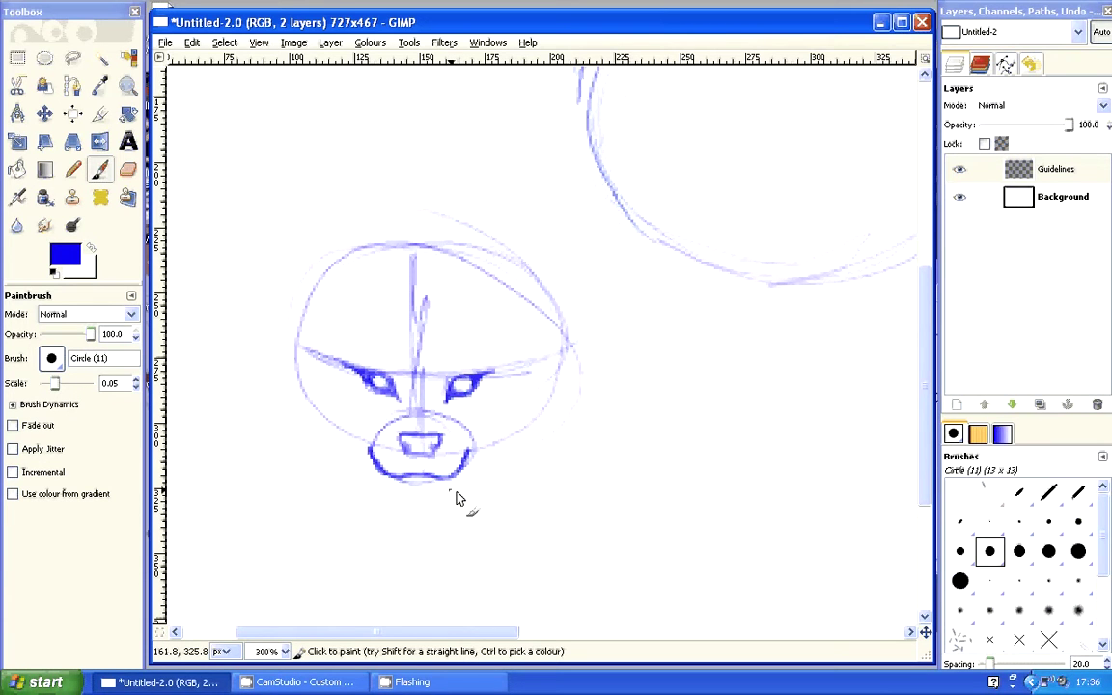
# - Draw two pointed ears on the upper left and upper right of the head circle
pyautogui.moveTo(454, 246)
pyautogui.mouseDown()
pyautogui.moveTo(515, 195)
pyautogui.moveTo(549, 242)
pyautogui.moveTo(552, 319)
pyautogui.mouseUp()
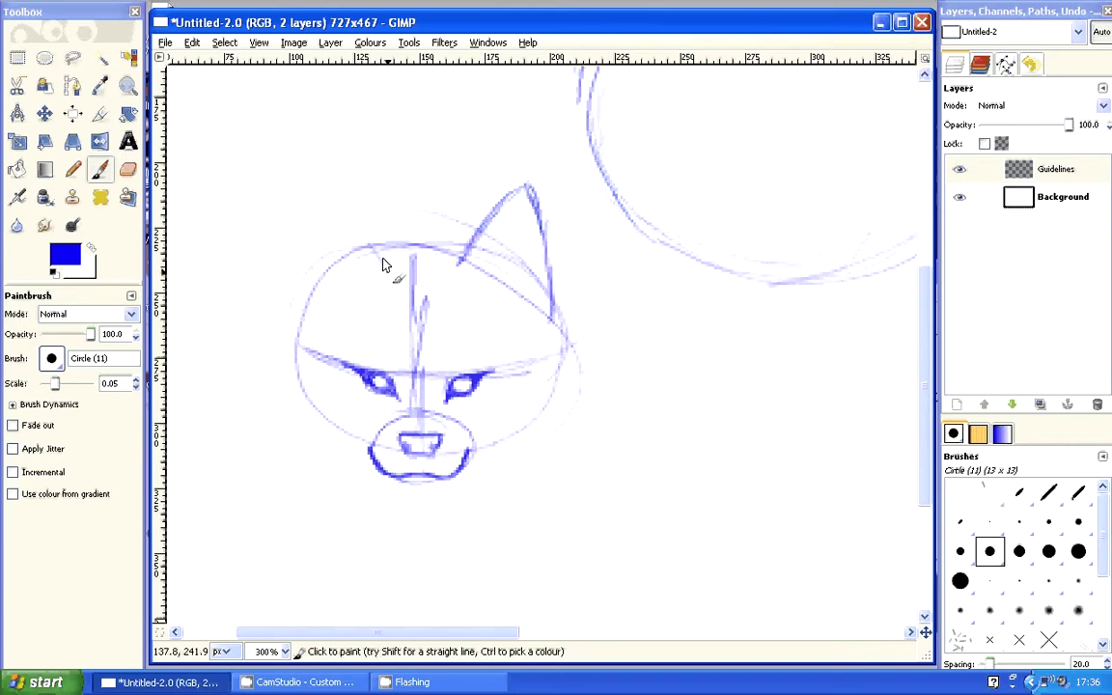
pyautogui.moveTo(383, 263)
pyautogui.mouseDown()
pyautogui.moveTo(322, 187)
pyautogui.moveTo(293, 301)
pyautogui.mouseUp()
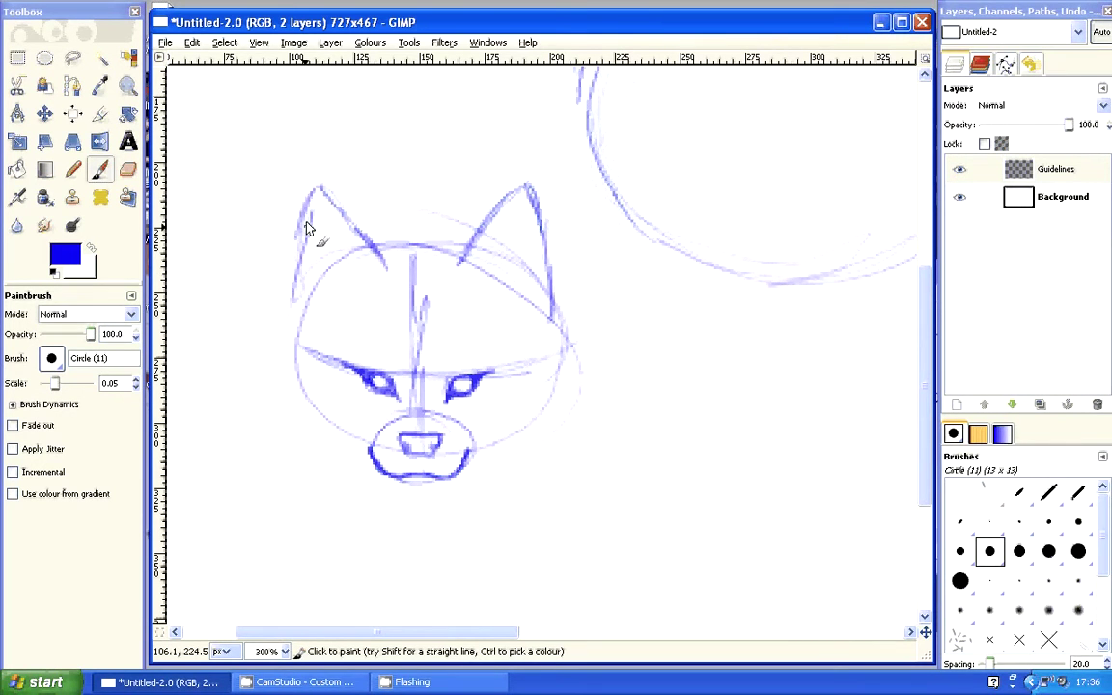
pyautogui.moveTo(307, 205); pyautogui.dragTo(293, 309)
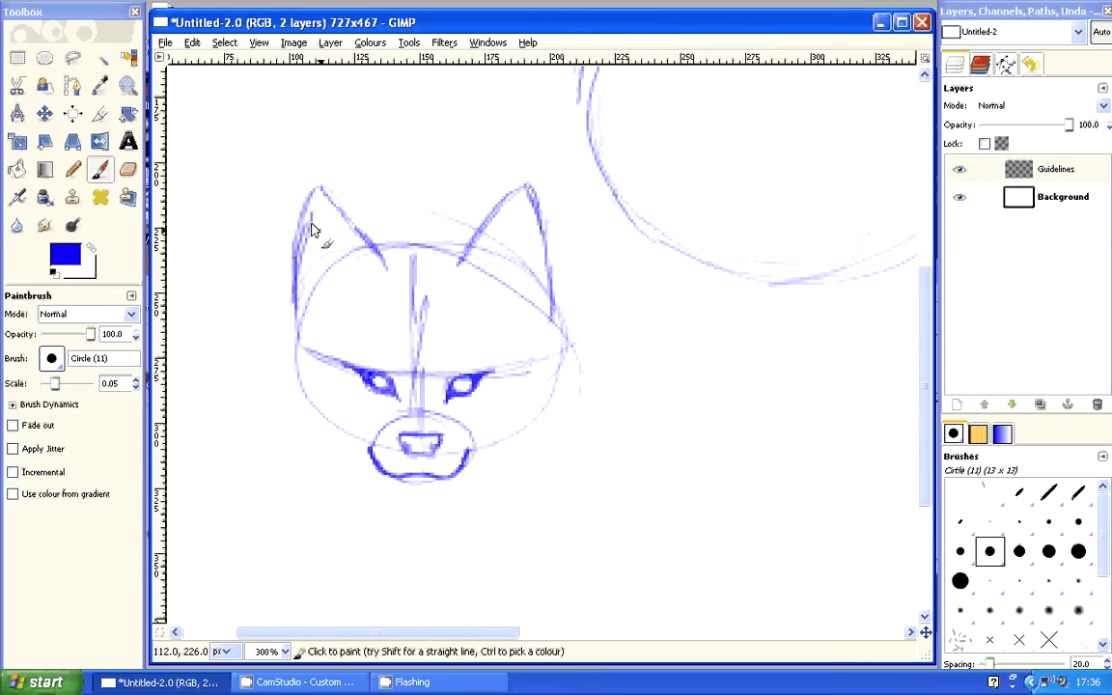
pyautogui.moveTo(321, 188); pyautogui.dragTo(383, 251)
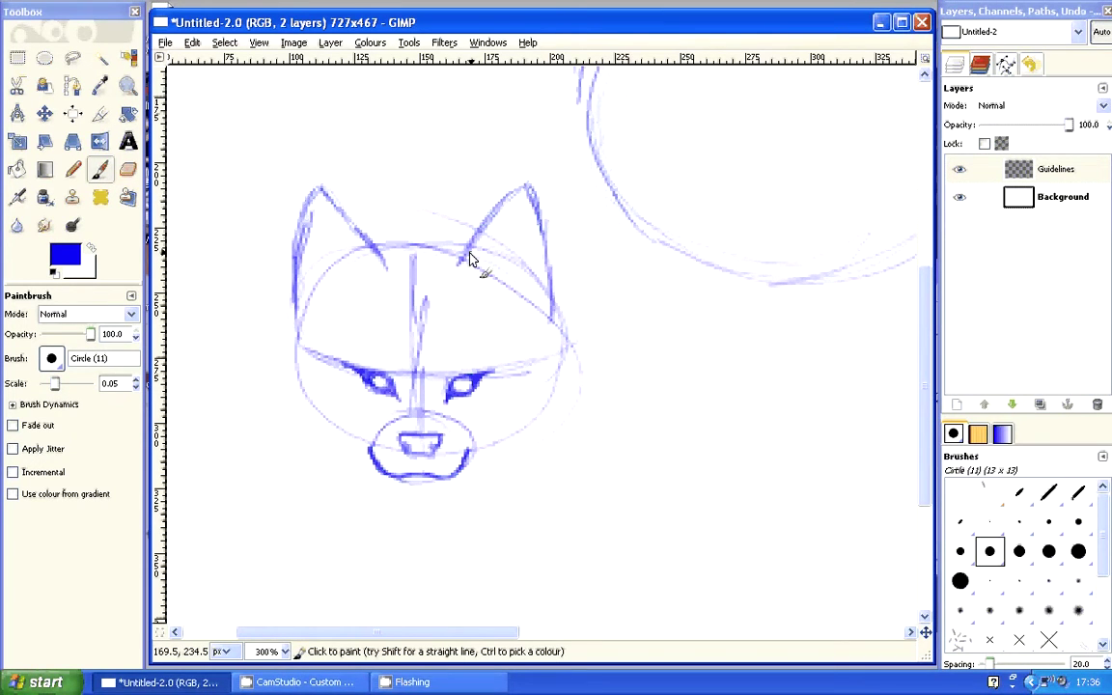
# - Complete the head outline with a line between the ears, jagged fur on both cheeks and a small chin
pyautogui.moveTo(461, 251); pyautogui.dragTo(377, 247)
pyautogui.moveTo(300, 333)
pyautogui.mouseDown()
pyautogui.moveTo(283, 383)
pyautogui.moveTo(319, 442)
pyautogui.moveTo(367, 452)
pyautogui.mouseUp()
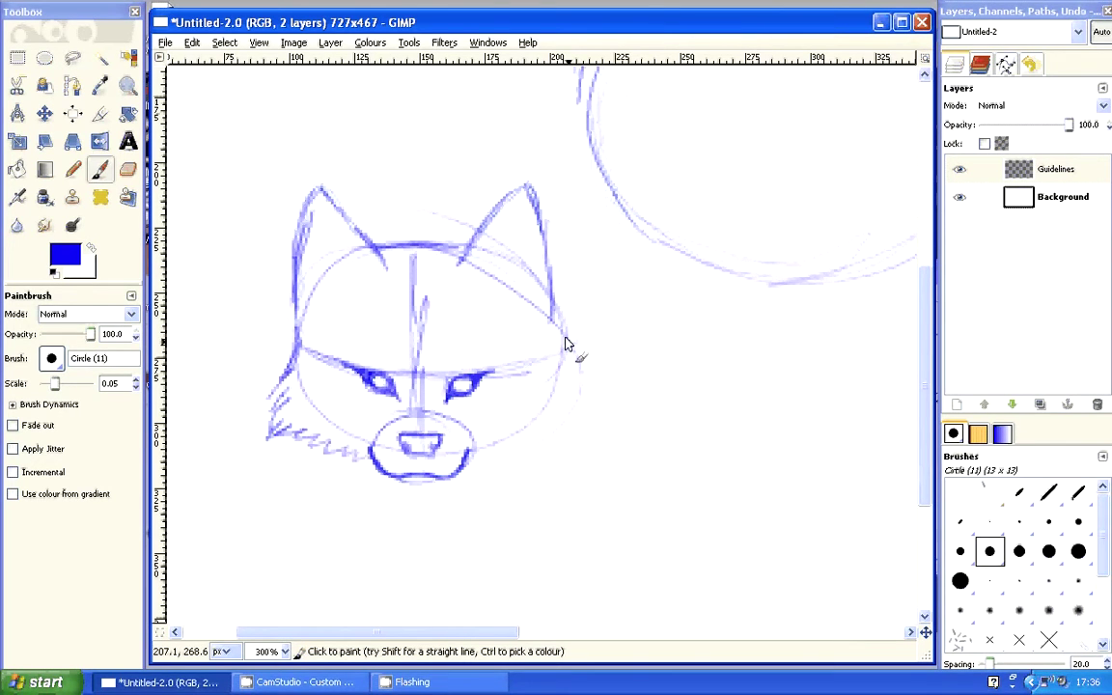
pyautogui.moveTo(567, 344)
pyautogui.mouseDown()
pyautogui.moveTo(563, 410)
pyautogui.moveTo(498, 463)
pyautogui.mouseUp()
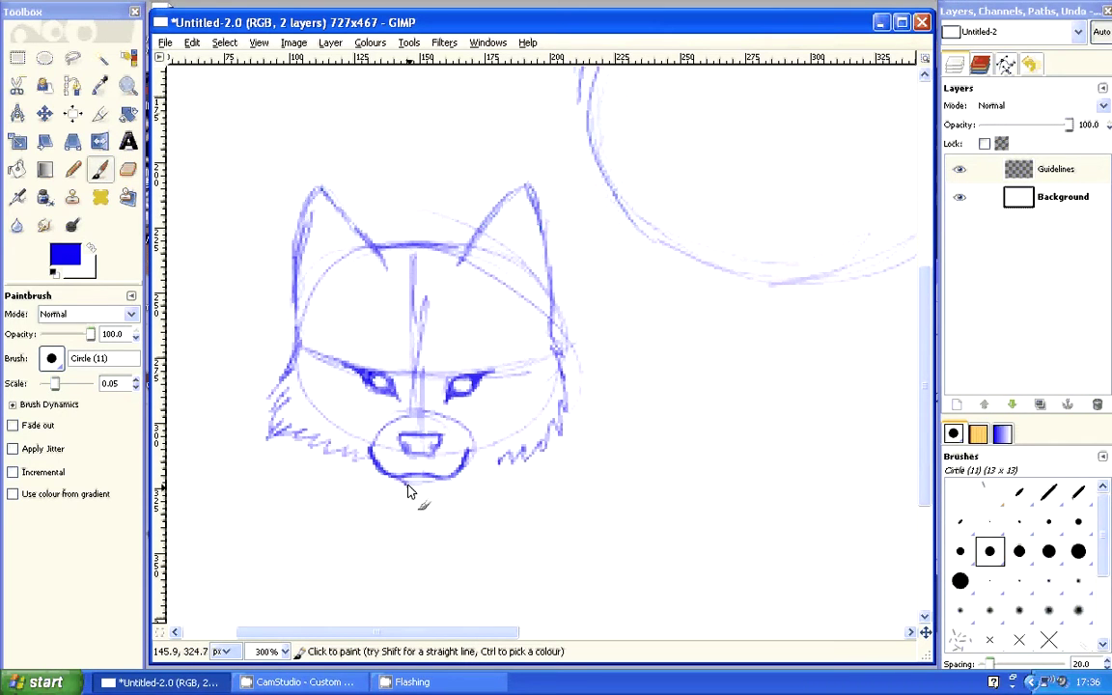
pyautogui.moveTo(407, 490)
pyautogui.mouseDown()
pyautogui.moveTo(435, 495)
pyautogui.moveTo(406, 493)
pyautogui.mouseUp()
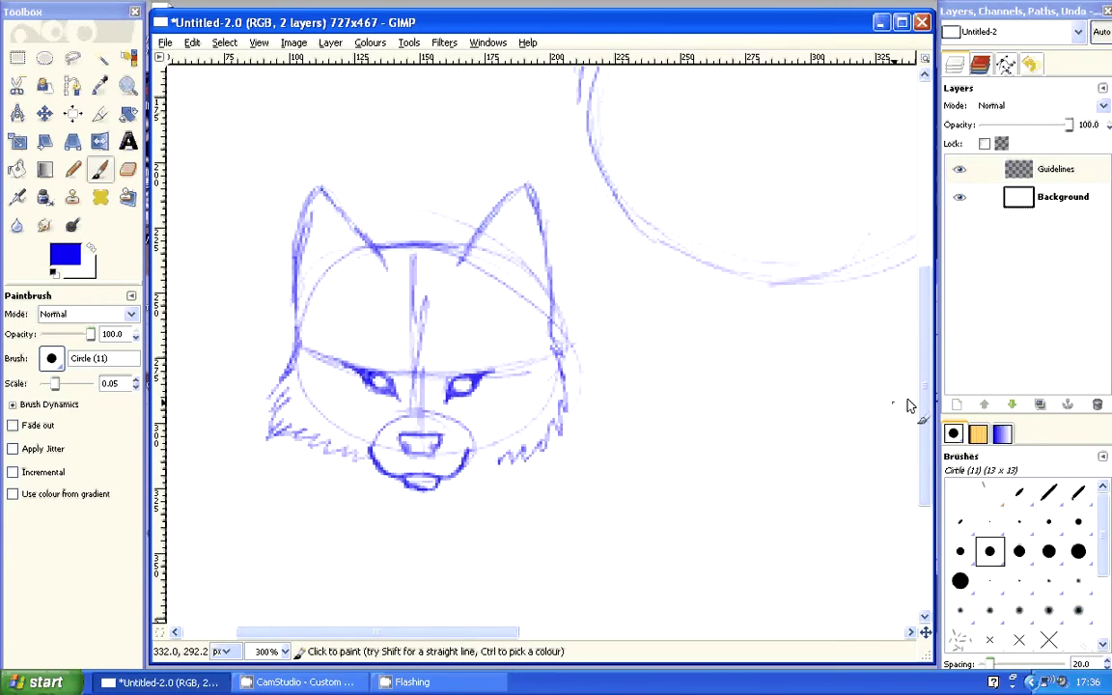
# - Sketch jagged fur from the head up over the chest circle and a smooth back line to the top of the hip circle
pyautogui.click(127, 86)
pyautogui.click(43, 363)
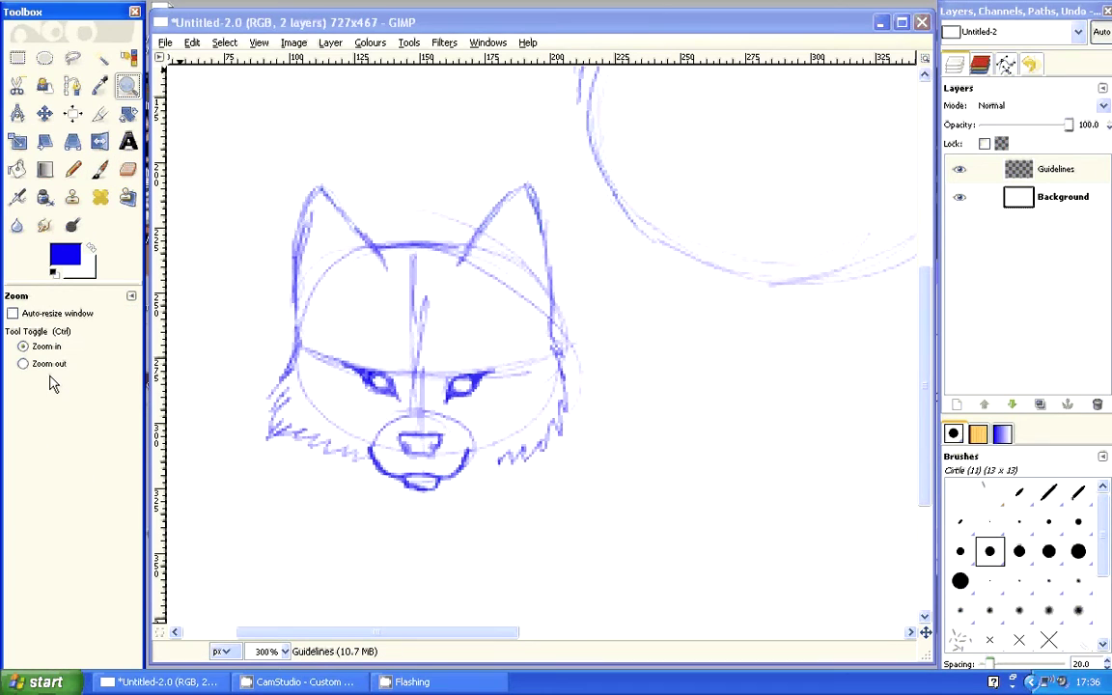
pyautogui.click(395, 387)
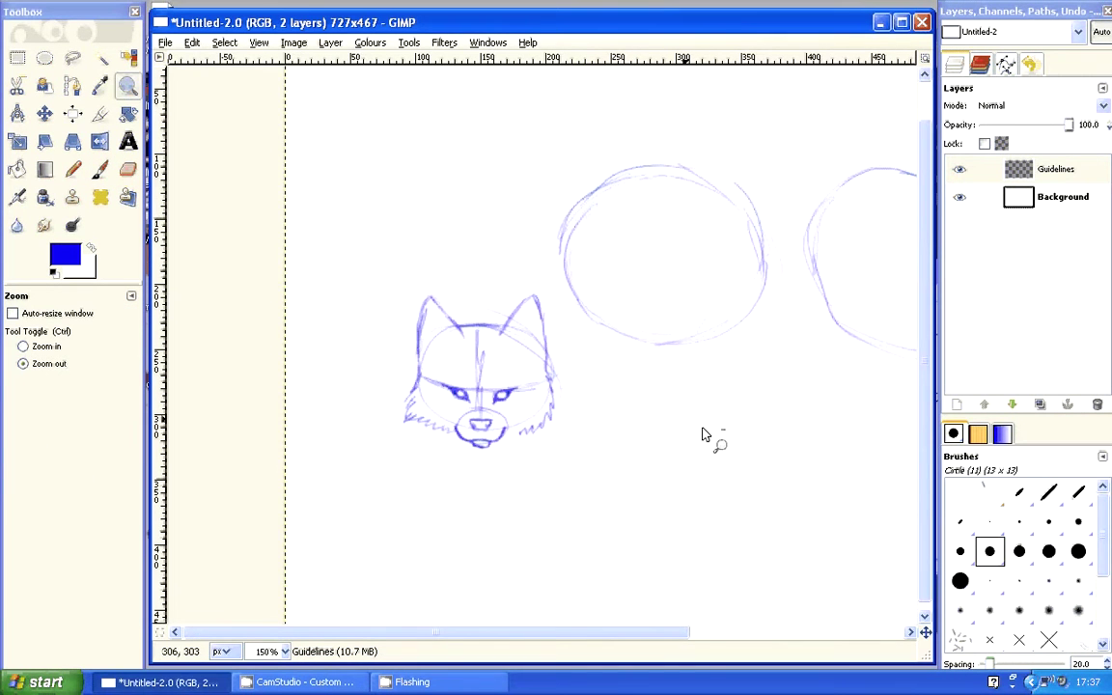
pyautogui.click(703, 435)
pyautogui.click(100, 170)
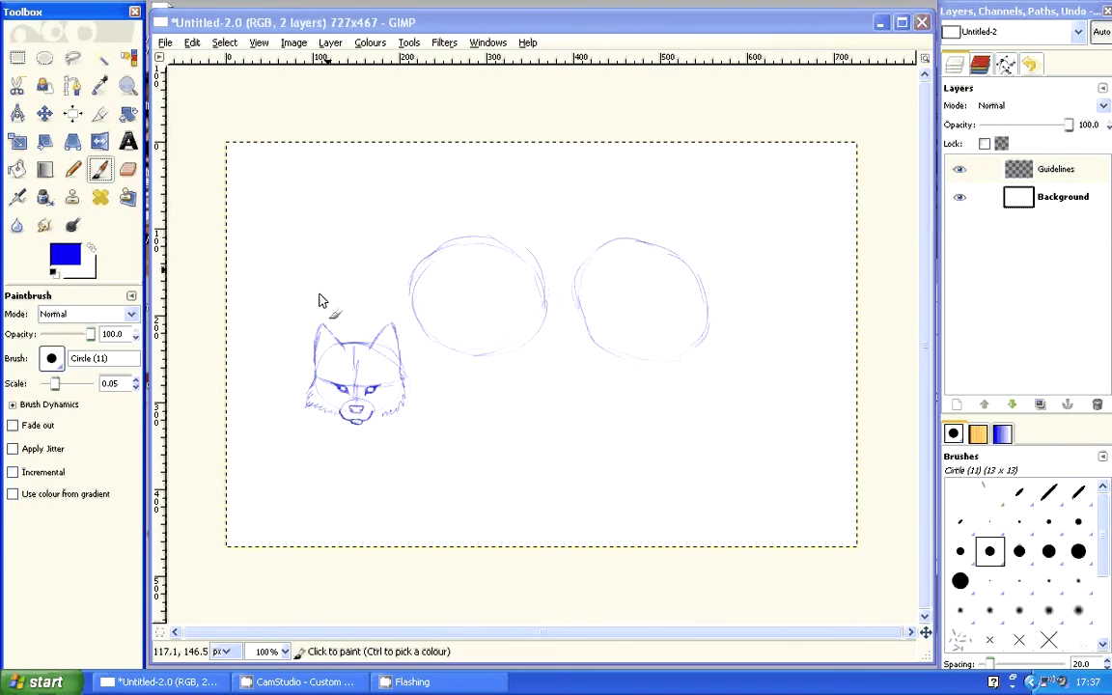
pyautogui.moveTo(346, 318)
pyautogui.mouseDown()
pyautogui.moveTo(345, 333)
pyautogui.moveTo(401, 247)
pyautogui.mouseUp()
pyautogui.moveTo(430, 249)
pyautogui.mouseDown()
pyautogui.moveTo(393, 268)
pyautogui.moveTo(480, 214)
pyautogui.moveTo(522, 234)
pyautogui.mouseUp()
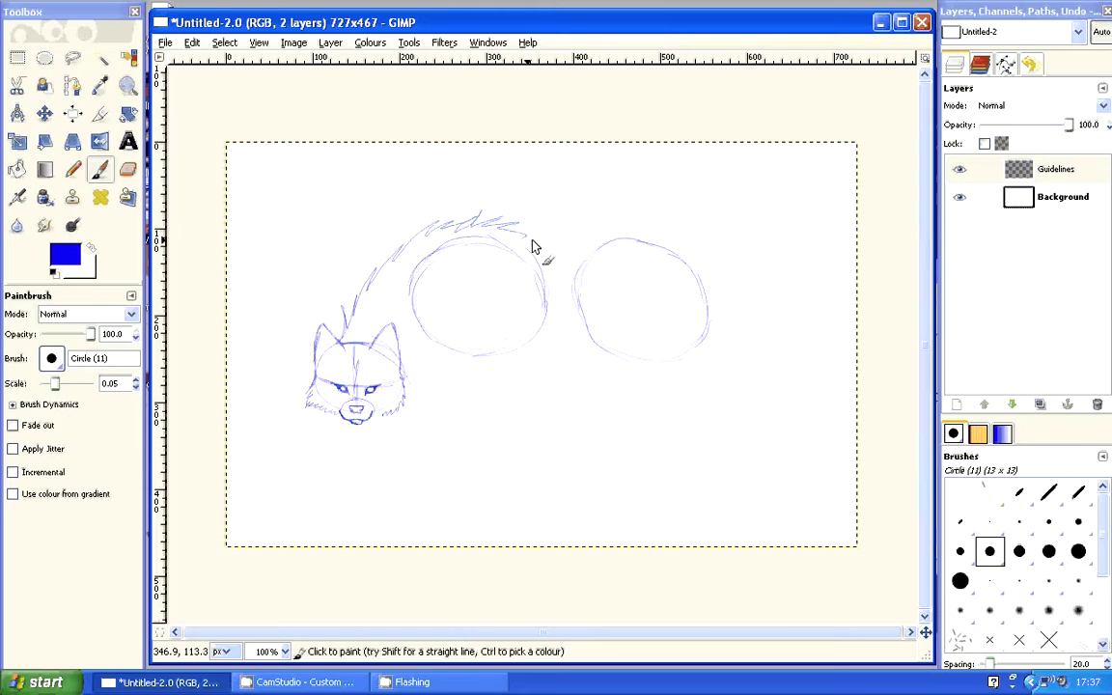
pyautogui.moveTo(626, 243); pyautogui.dragTo(533, 240)
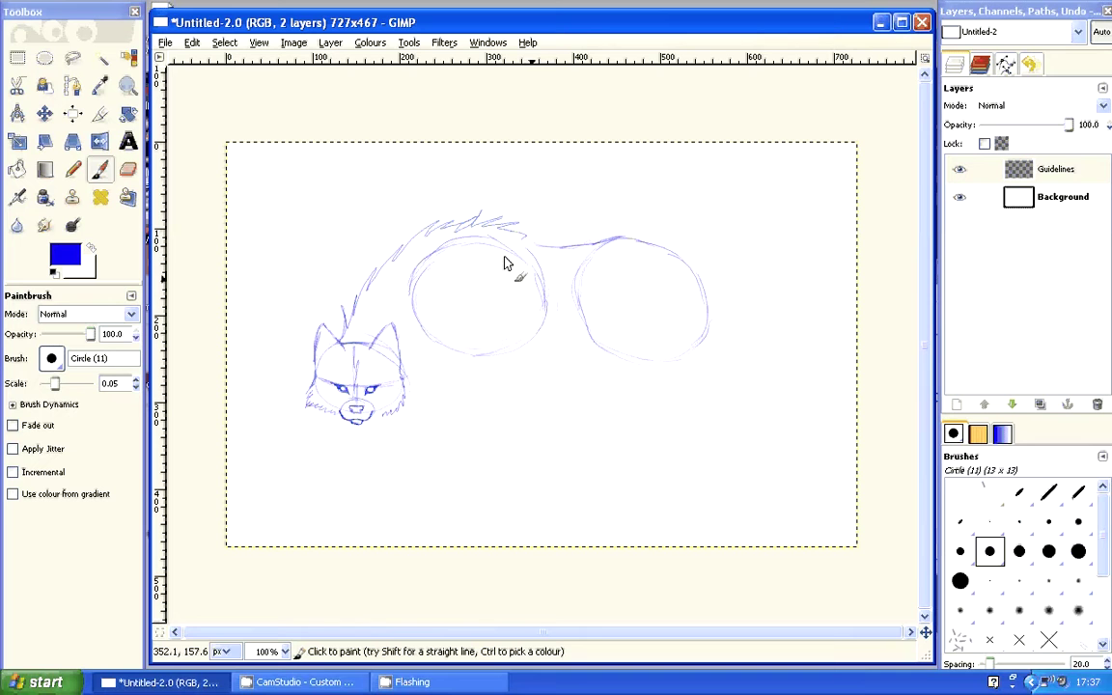
# - Sketch a slanted shoulder oval inside the chest circle and the rear edge of the near front leg below it
pyautogui.moveTo(505, 262); pyautogui.dragTo(519, 342)
pyautogui.moveTo(488, 241)
pyautogui.mouseDown()
pyautogui.moveTo(472, 293)
pyautogui.moveTo(534, 335)
pyautogui.moveTo(542, 297)
pyautogui.mouseUp()
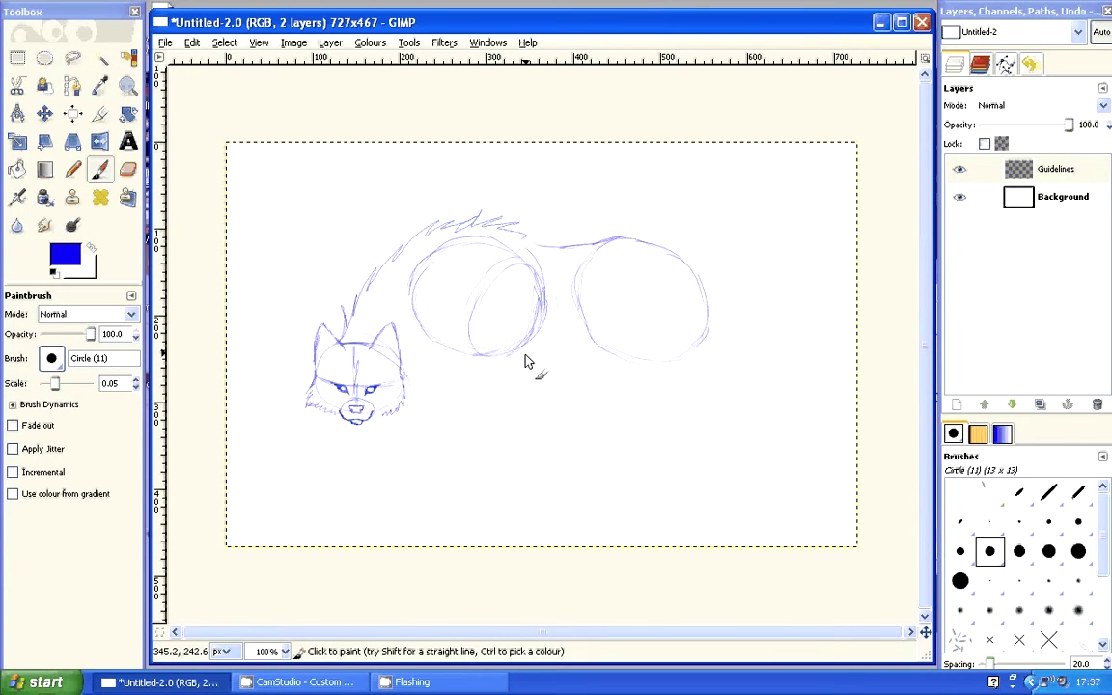
pyautogui.moveTo(530, 334); pyautogui.dragTo(530, 368)
pyautogui.moveTo(531, 371); pyautogui.dragTo(509, 510)
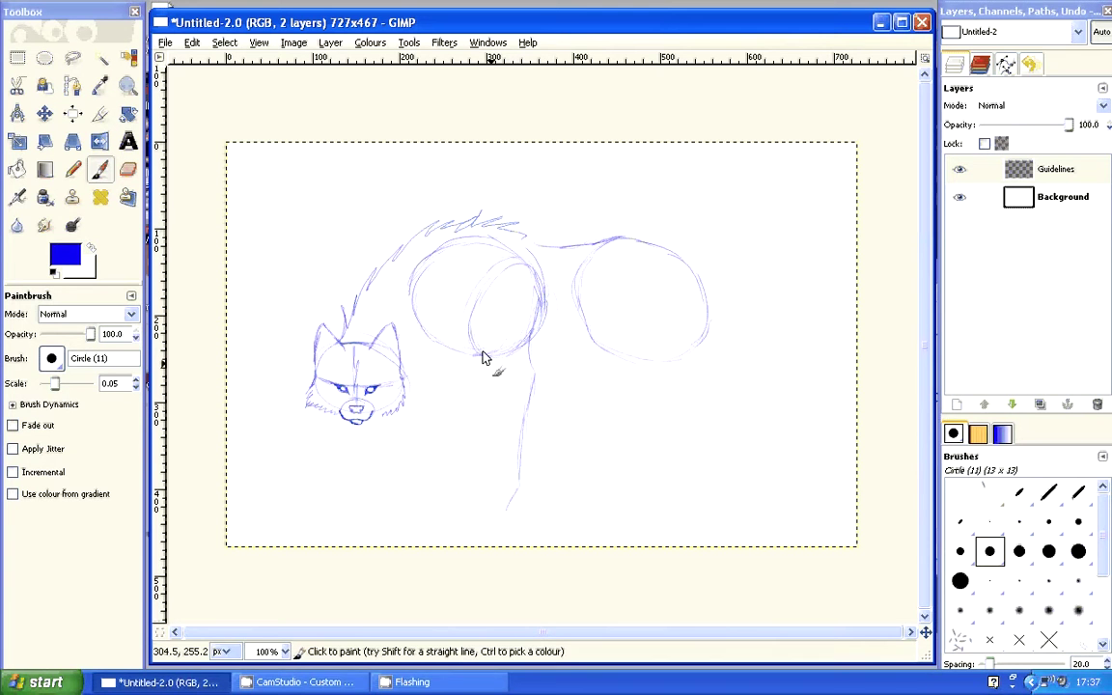
# - Draw the near front leg's front edge, correcting its lower part with the eraser at scale 2.09, and finish it with a clean paw
pyautogui.moveTo(483, 357)
pyautogui.mouseDown()
pyautogui.moveTo(501, 426)
pyautogui.moveTo(490, 462)
pyautogui.mouseUp()
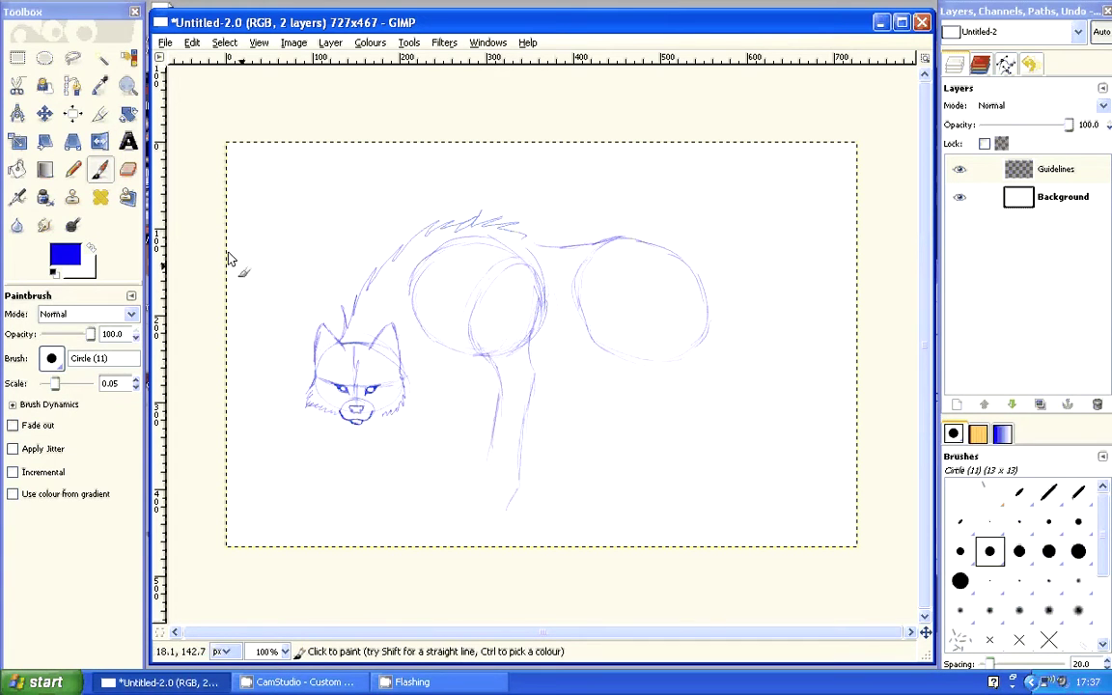
pyautogui.click(127, 169)
pyautogui.moveTo(89, 385); pyautogui.dragTo(79, 384)
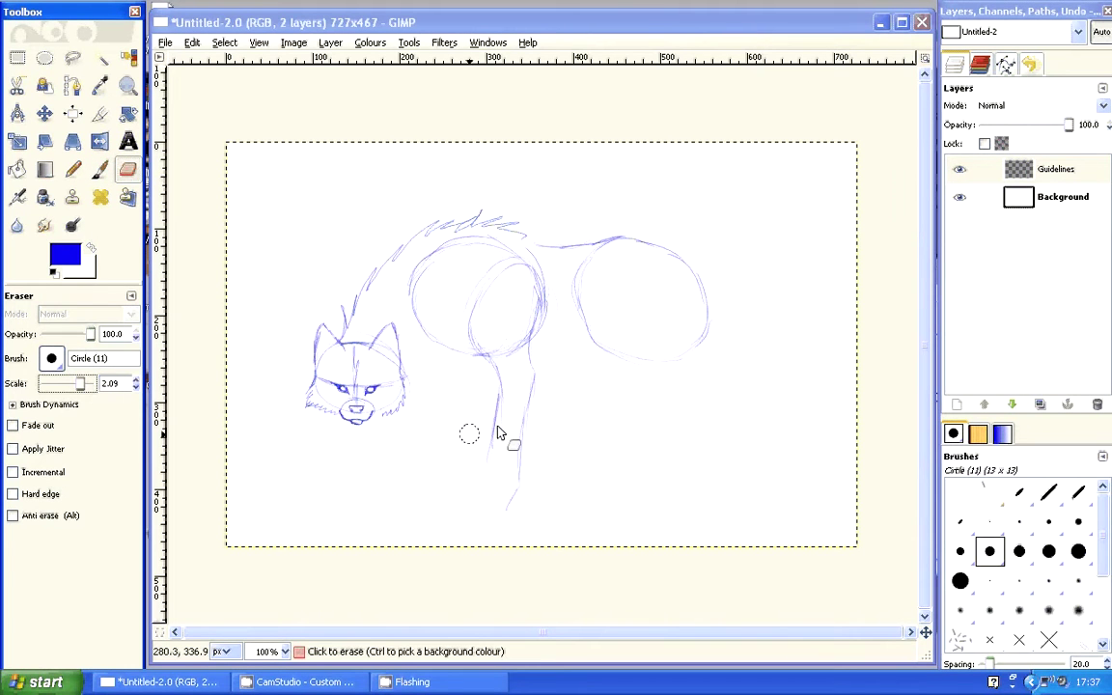
pyautogui.moveTo(498, 433); pyautogui.dragTo(500, 391)
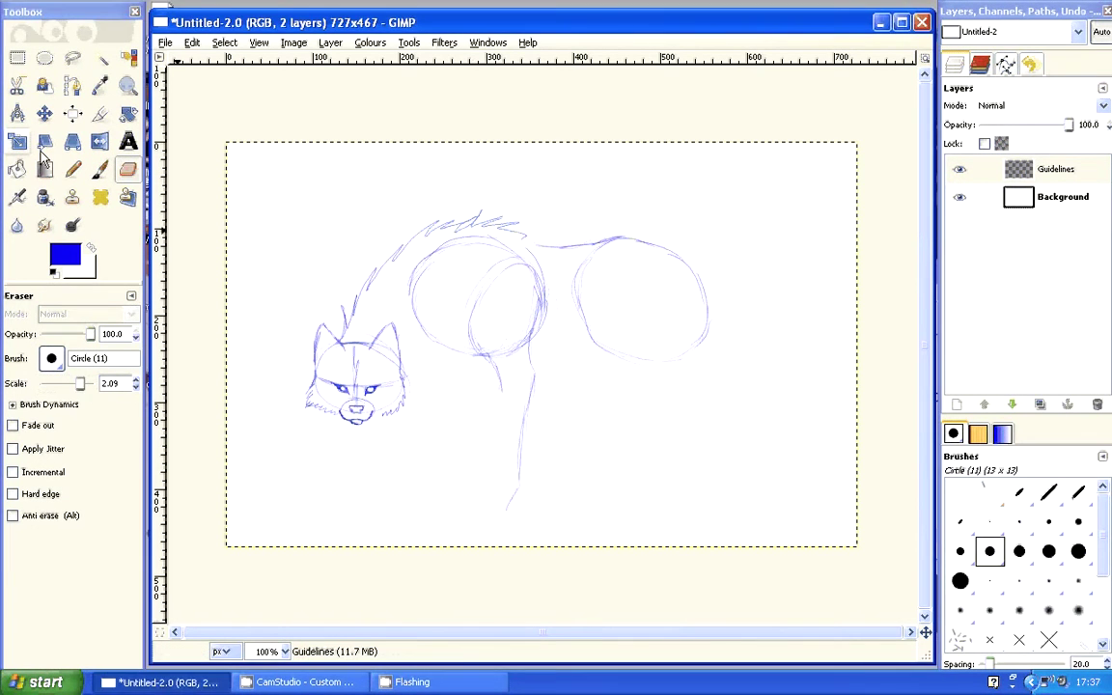
pyautogui.click(100, 169)
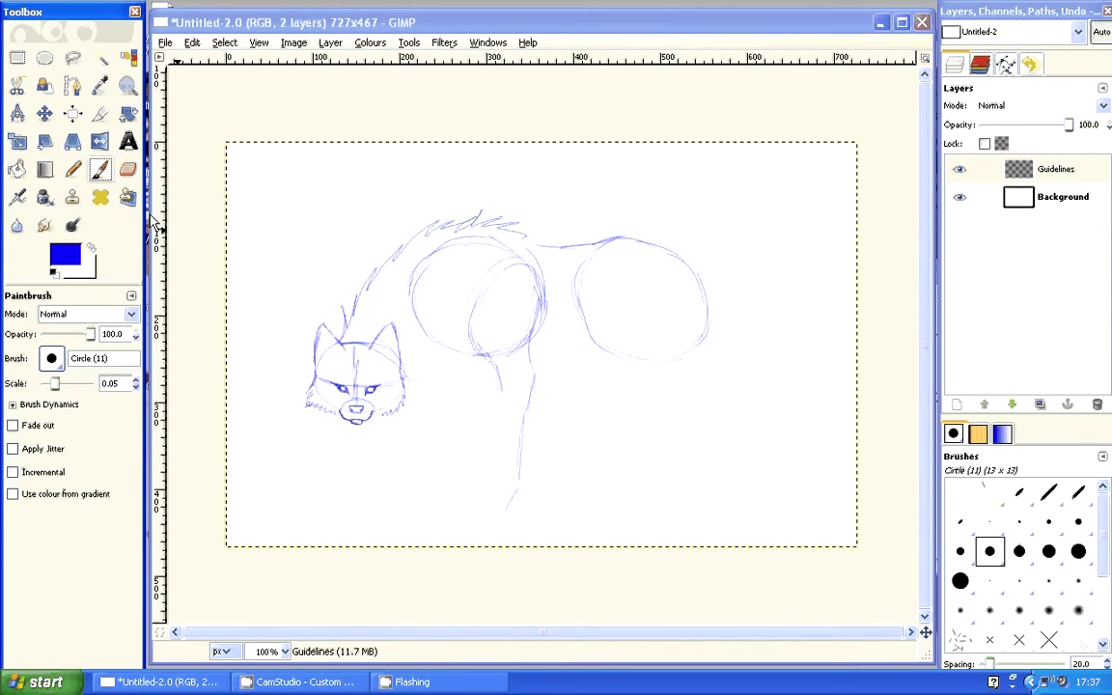
pyautogui.moveTo(503, 407)
pyautogui.mouseDown()
pyautogui.moveTo(504, 445)
pyautogui.moveTo(478, 495)
pyautogui.moveTo(494, 515)
pyautogui.mouseUp()
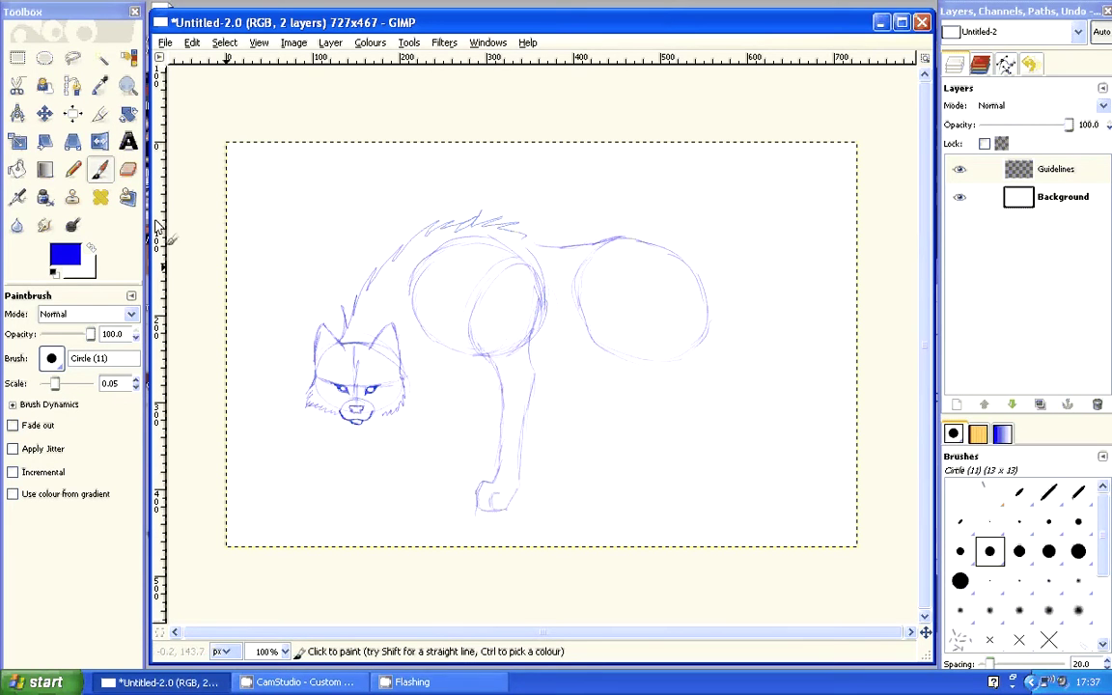
pyautogui.click(128, 170)
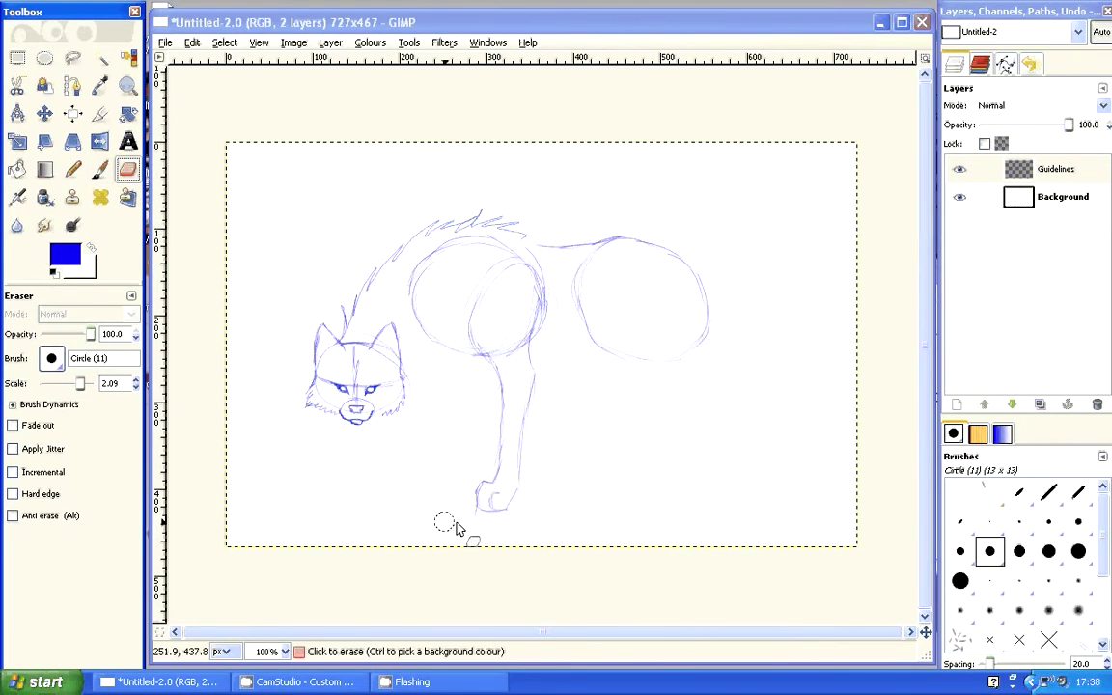
pyautogui.moveTo(458, 529); pyautogui.dragTo(469, 519)
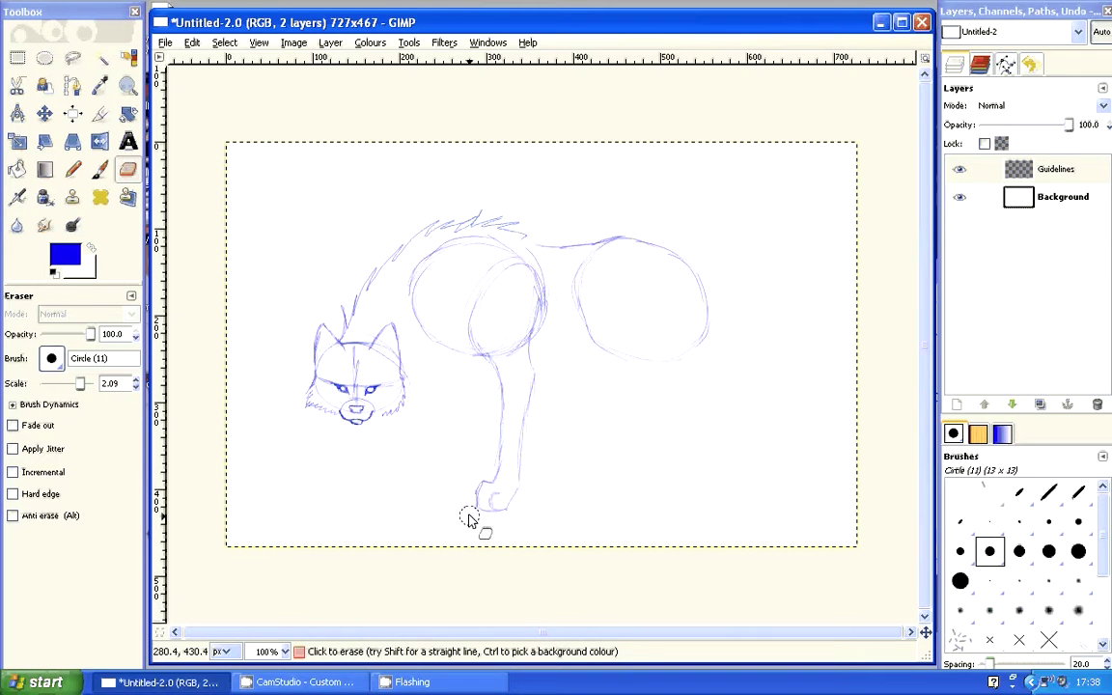
# - Draw the far front leg with its paw and jagged fur lines along the lower neck and the belly
pyautogui.press('p')
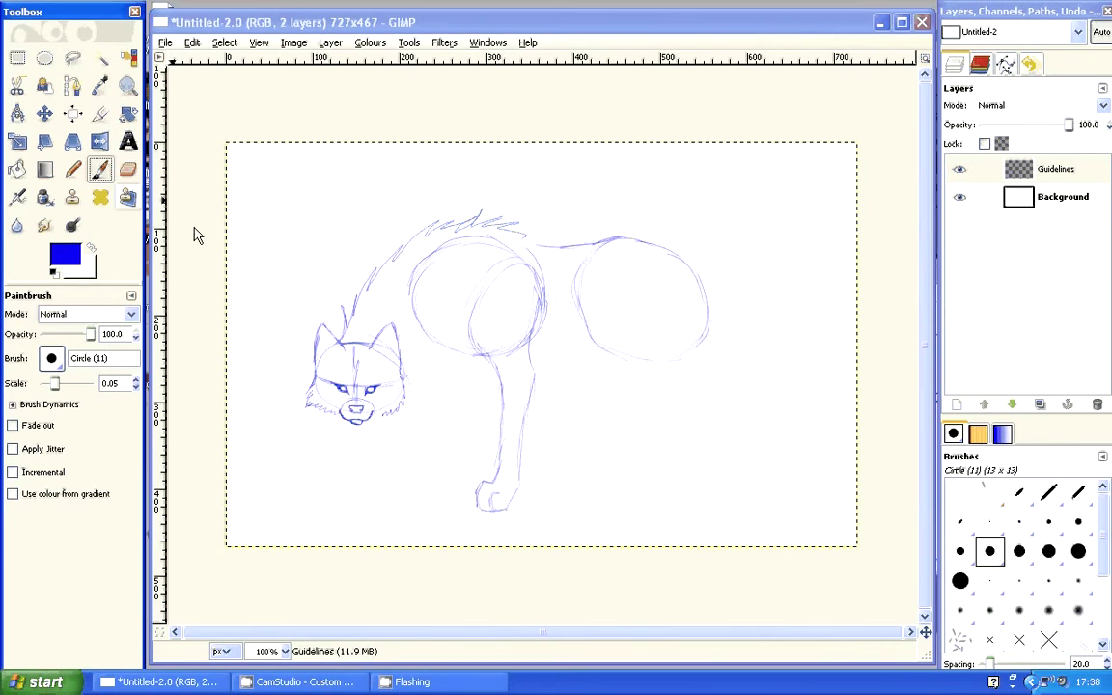
pyautogui.moveTo(414, 396); pyautogui.dragTo(461, 343)
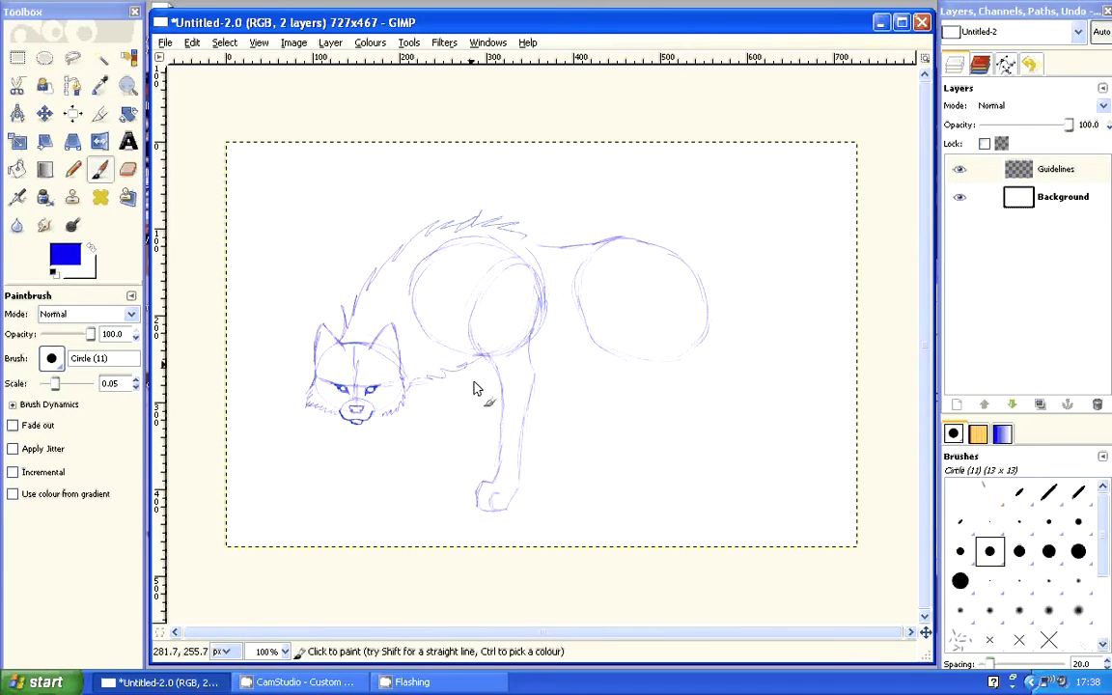
pyautogui.moveTo(468, 363)
pyautogui.mouseDown()
pyautogui.moveTo(470, 395)
pyautogui.moveTo(441, 468)
pyautogui.moveTo(417, 487)
pyautogui.moveTo(441, 499)
pyautogui.mouseUp()
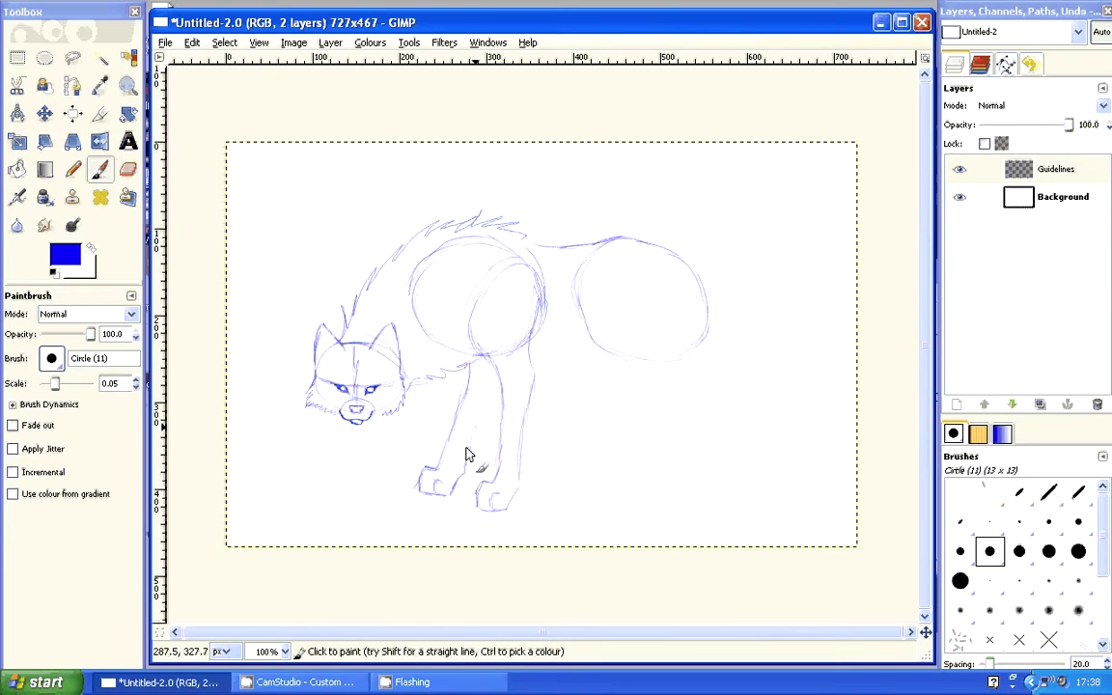
pyautogui.moveTo(492, 374); pyautogui.dragTo(466, 456)
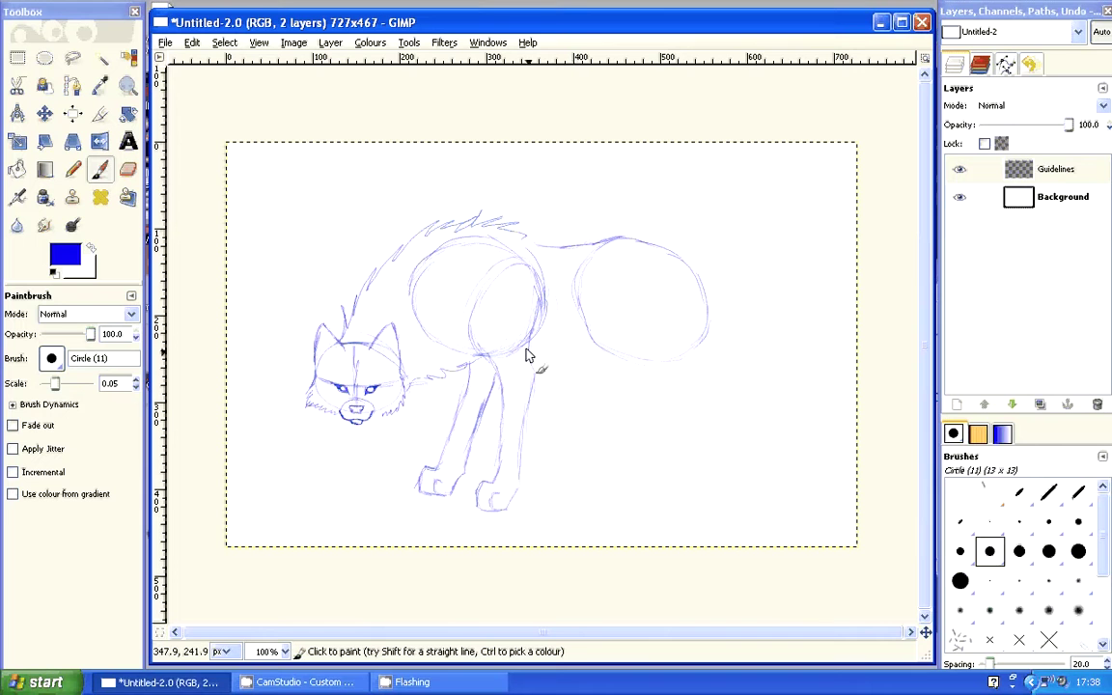
pyautogui.moveTo(527, 355)
pyautogui.mouseDown()
pyautogui.moveTo(571, 356)
pyautogui.moveTo(577, 344)
pyautogui.mouseUp()
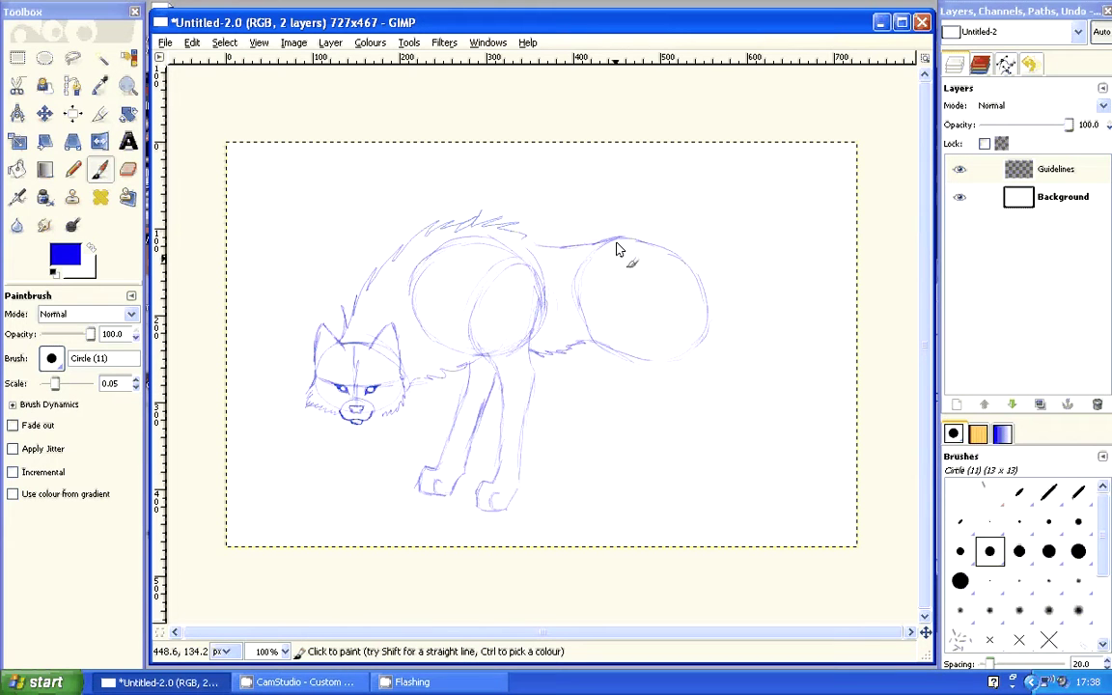
# - Draw the near hind leg with a bent hock and paw below the hip circle, and outline the rump
pyautogui.moveTo(592, 354)
pyautogui.mouseDown()
pyautogui.moveTo(719, 468)
pyautogui.moveTo(693, 463)
pyautogui.moveTo(662, 513)
pyautogui.moveTo(702, 515)
pyautogui.mouseUp()
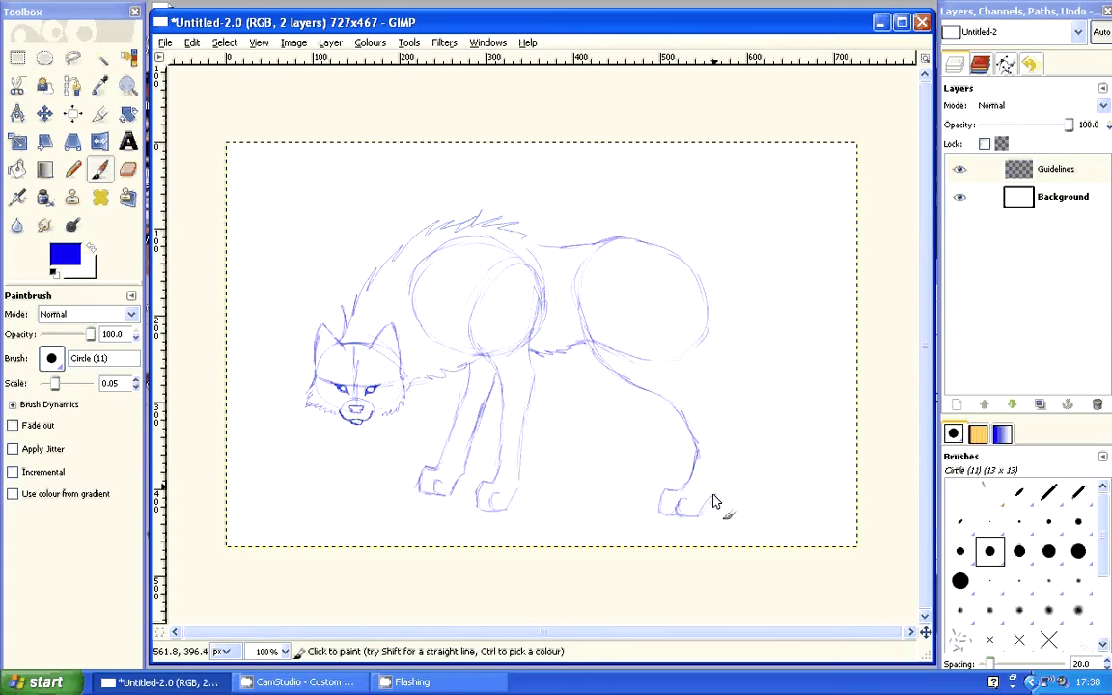
pyautogui.moveTo(706, 508)
pyautogui.mouseDown()
pyautogui.moveTo(728, 446)
pyautogui.moveTo(702, 385)
pyautogui.mouseUp()
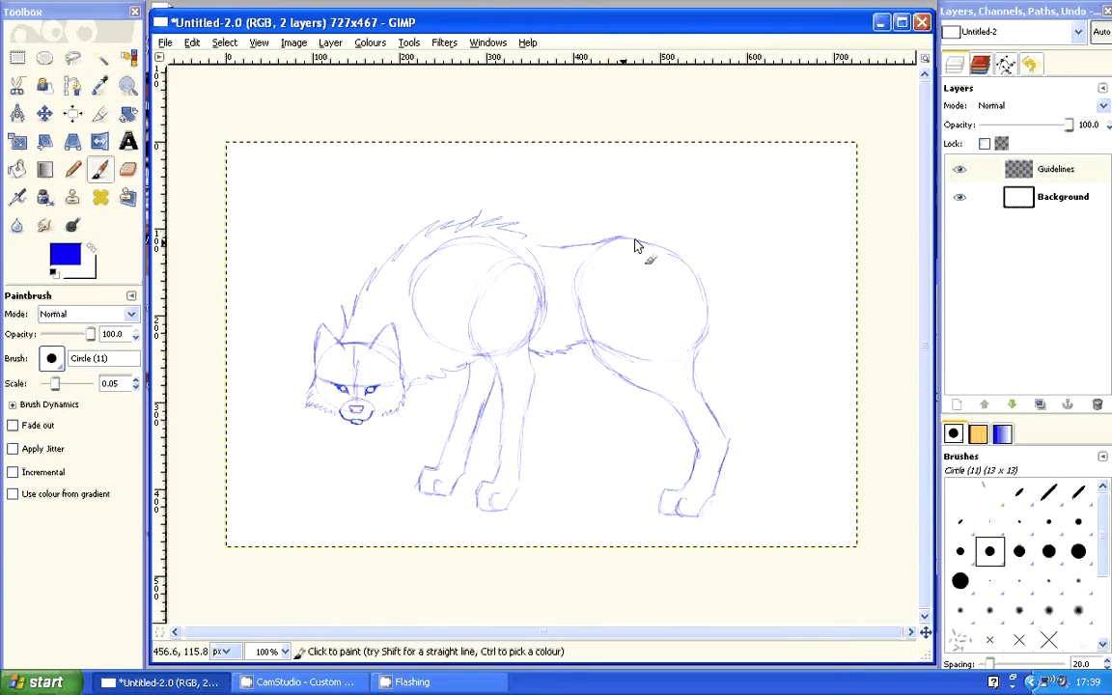
pyautogui.moveTo(634, 245); pyautogui.dragTo(703, 340)
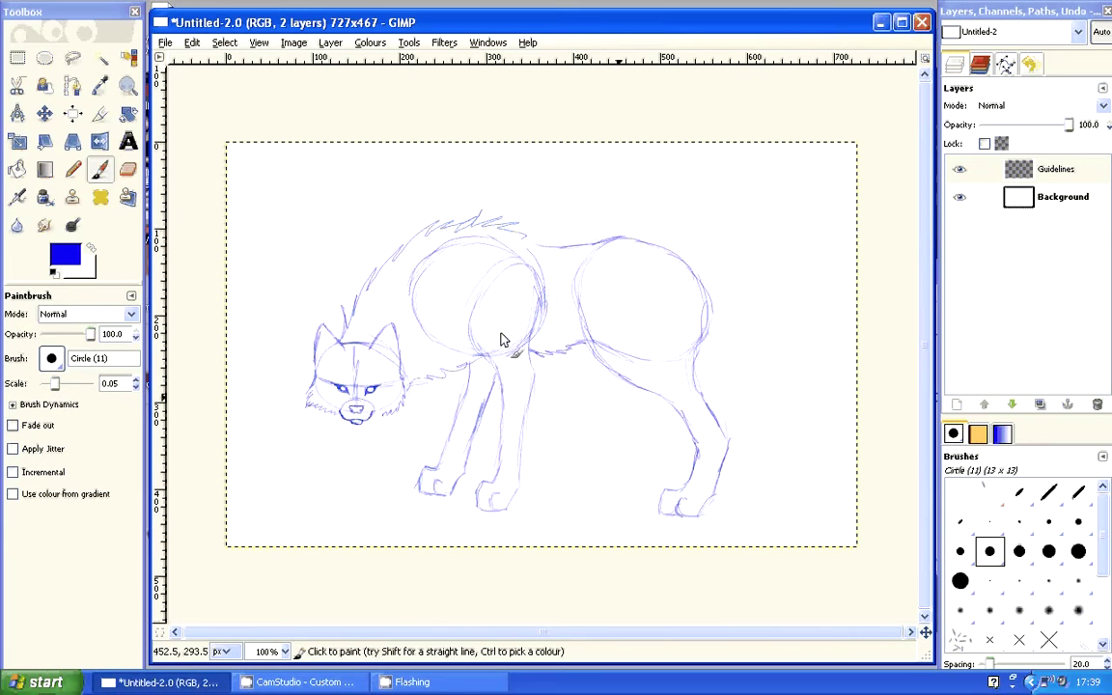
# - Erase the lower ends of both front legs and redraw them with rounder paws and toe lines
pyautogui.hotkey('shift', 'e')
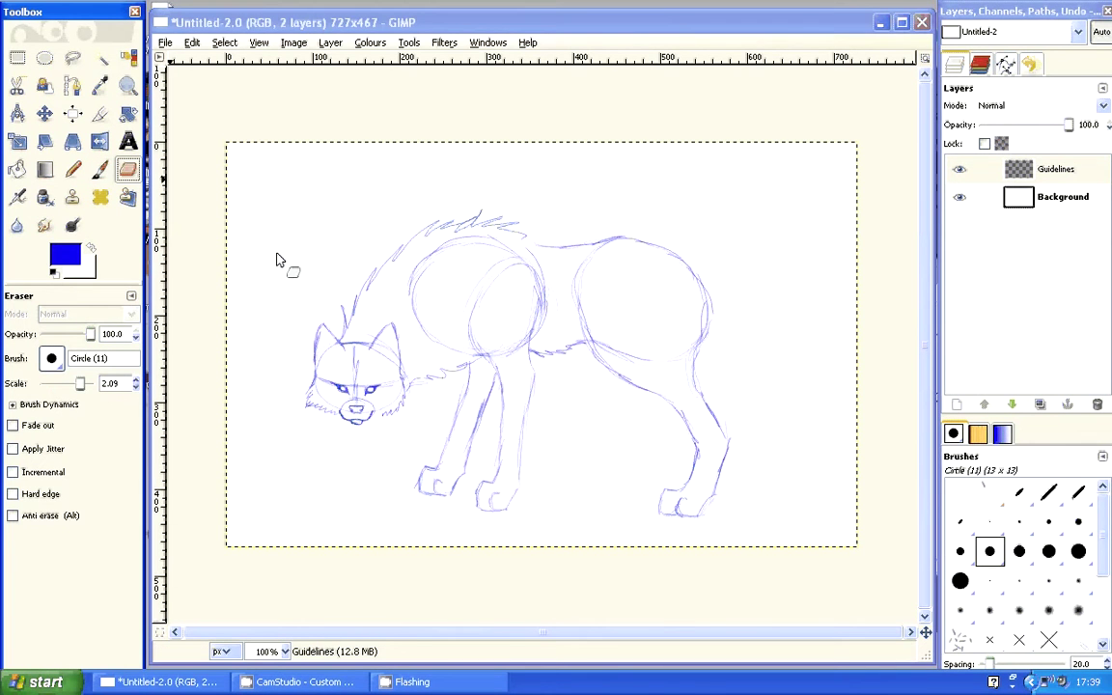
pyautogui.moveTo(502, 487)
pyautogui.mouseDown()
pyautogui.moveTo(439, 499)
pyautogui.moveTo(449, 461)
pyautogui.mouseUp()
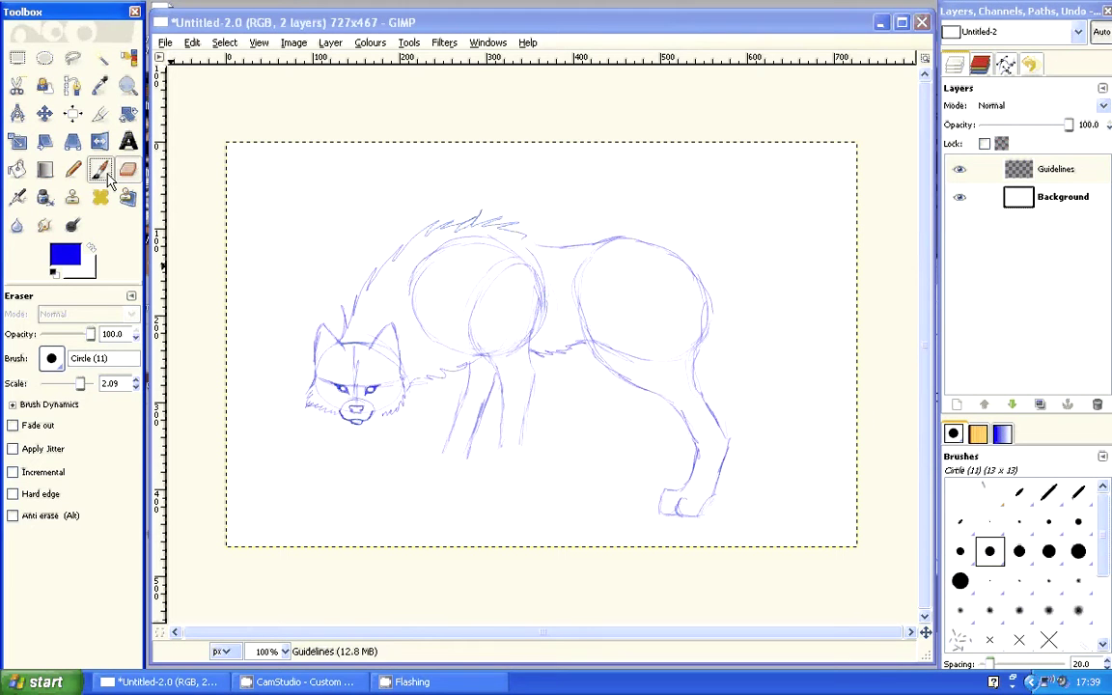
pyautogui.click(104, 174)
pyautogui.moveTo(521, 440)
pyautogui.mouseDown()
pyautogui.moveTo(528, 482)
pyautogui.moveTo(495, 510)
pyautogui.mouseUp()
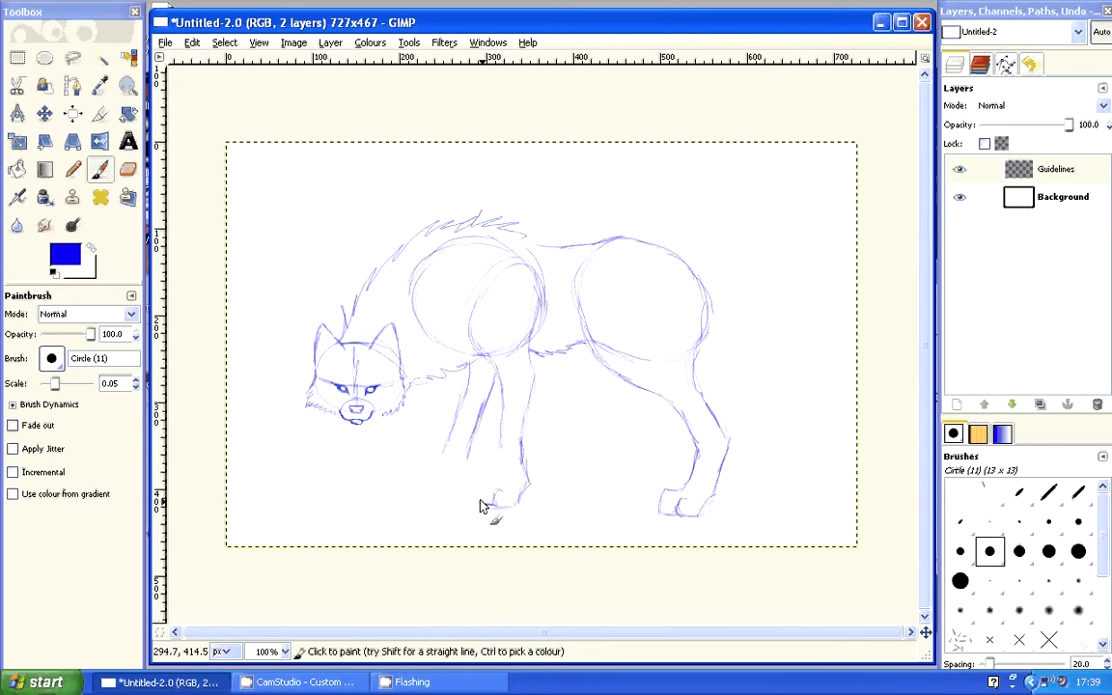
pyautogui.moveTo(481, 505); pyautogui.dragTo(501, 454)
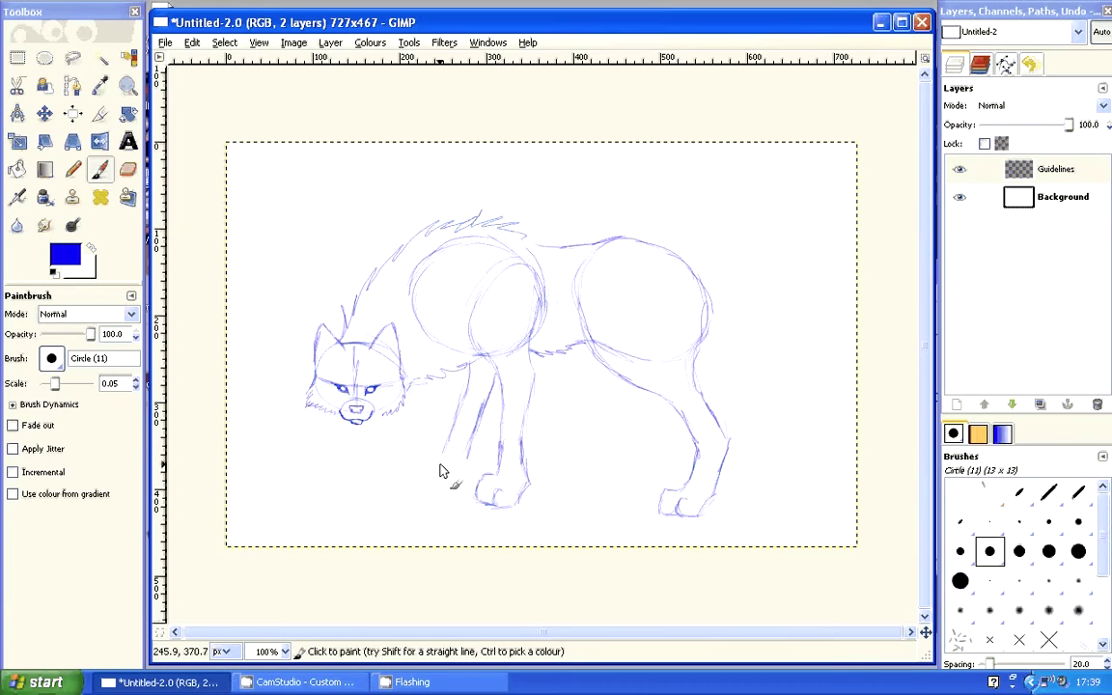
pyautogui.moveTo(444, 448); pyautogui.dragTo(435, 485)
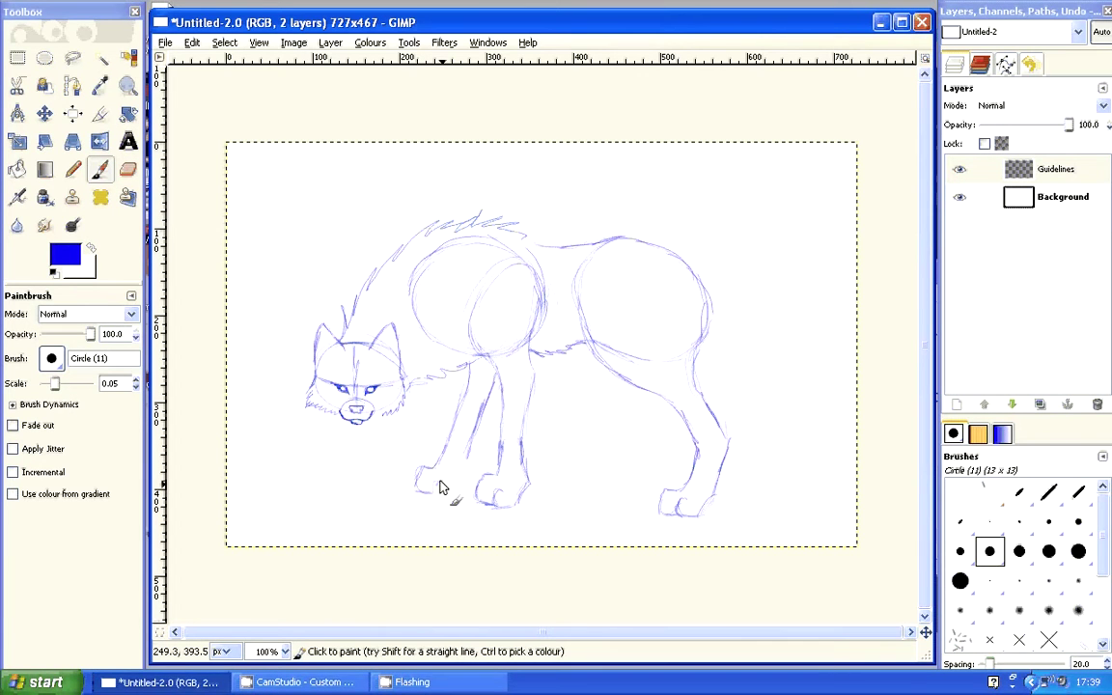
pyautogui.moveTo(434, 483); pyautogui.dragTo(443, 489)
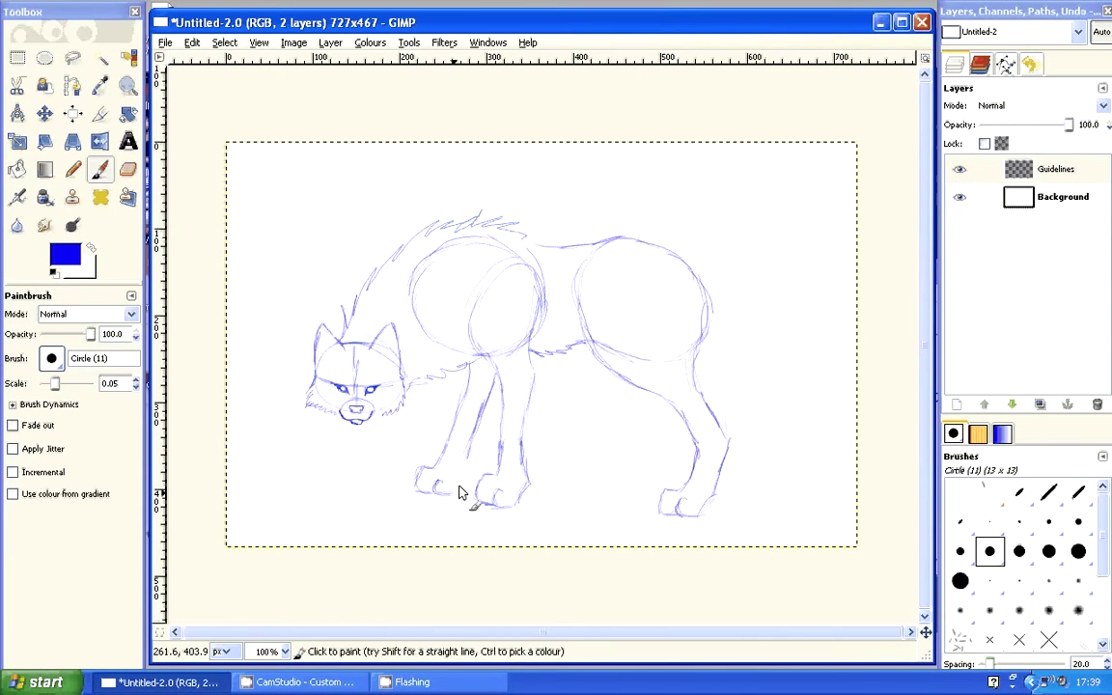
pyautogui.hotkey('ctrl', 'z')
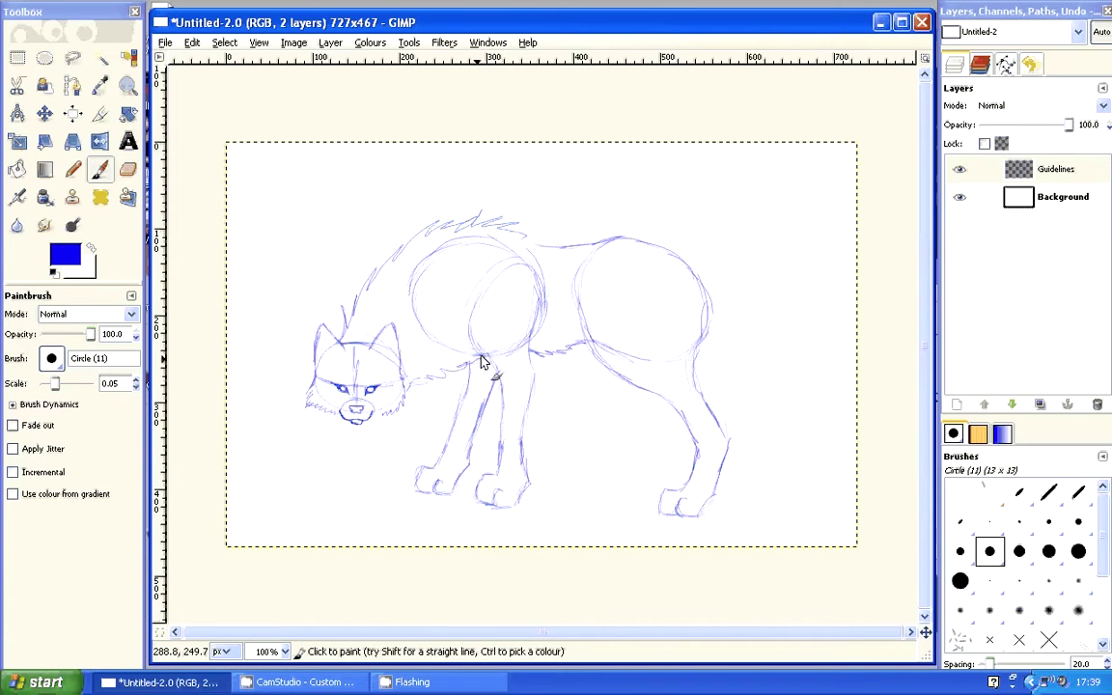
# - Draw the far hind leg with its paw and a bushy, jagged-edged tail extending from the rump towards the canvas edge
pyautogui.moveTo(579, 354)
pyautogui.mouseDown()
pyautogui.moveTo(638, 407)
pyautogui.moveTo(588, 496)
pyautogui.moveTo(614, 500)
pyautogui.mouseUp()
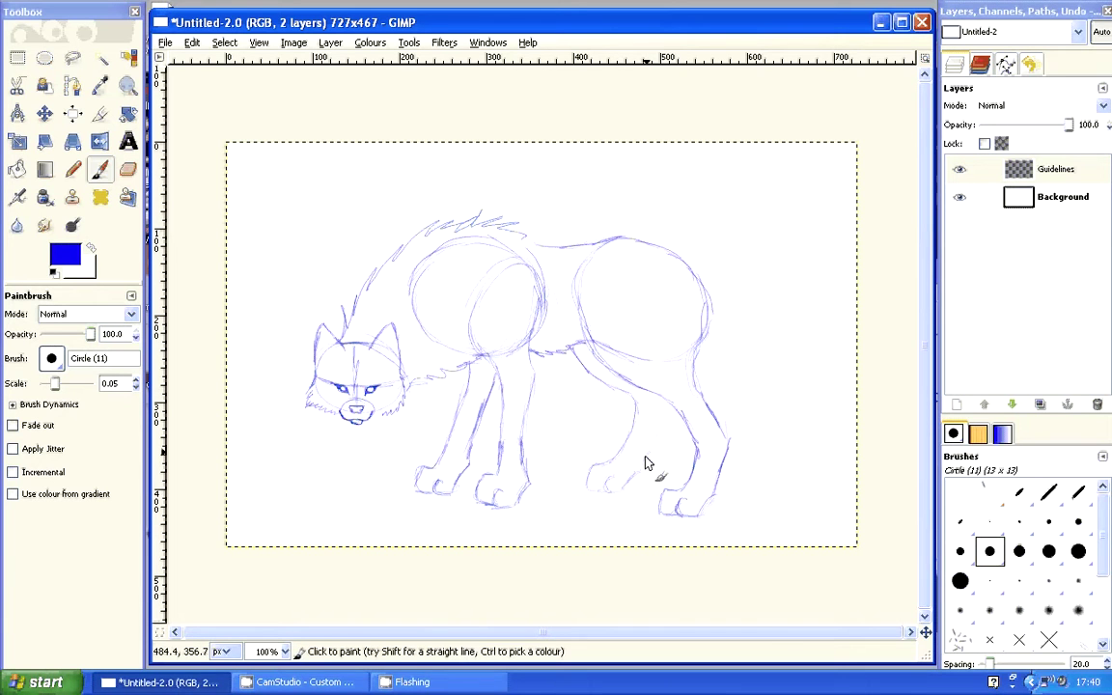
pyautogui.moveTo(659, 441); pyautogui.dragTo(674, 403)
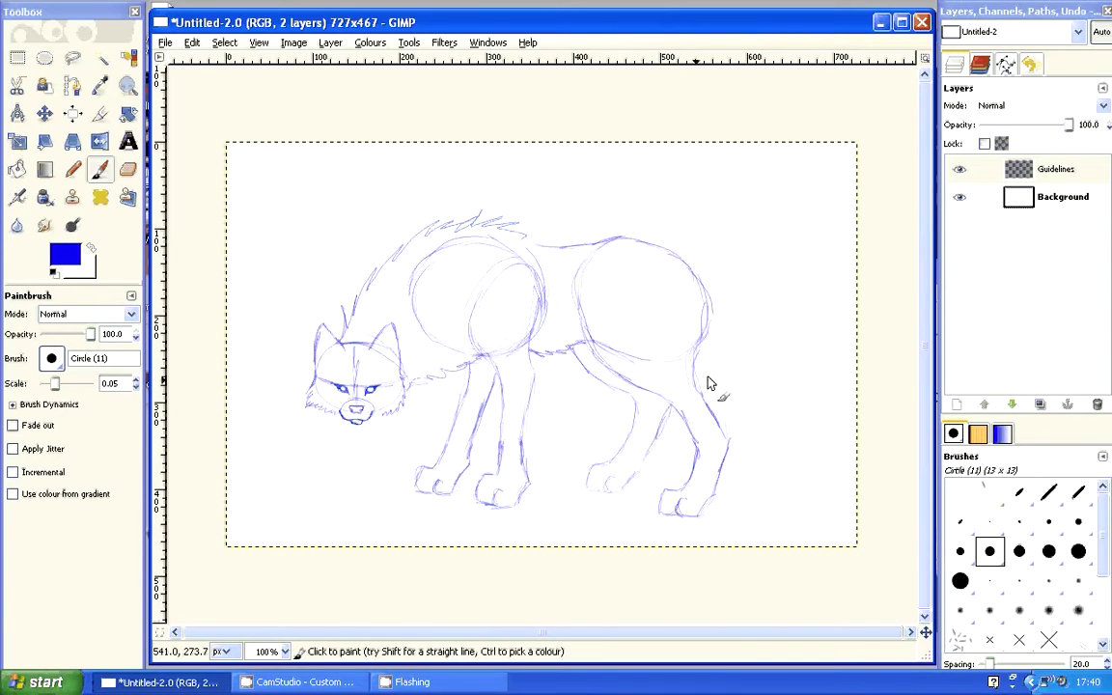
pyautogui.moveTo(602, 250); pyautogui.dragTo(612, 235)
pyautogui.moveTo(693, 277)
pyautogui.mouseDown()
pyautogui.moveTo(729, 289)
pyautogui.moveTo(805, 272)
pyautogui.moveTo(845, 323)
pyautogui.mouseUp()
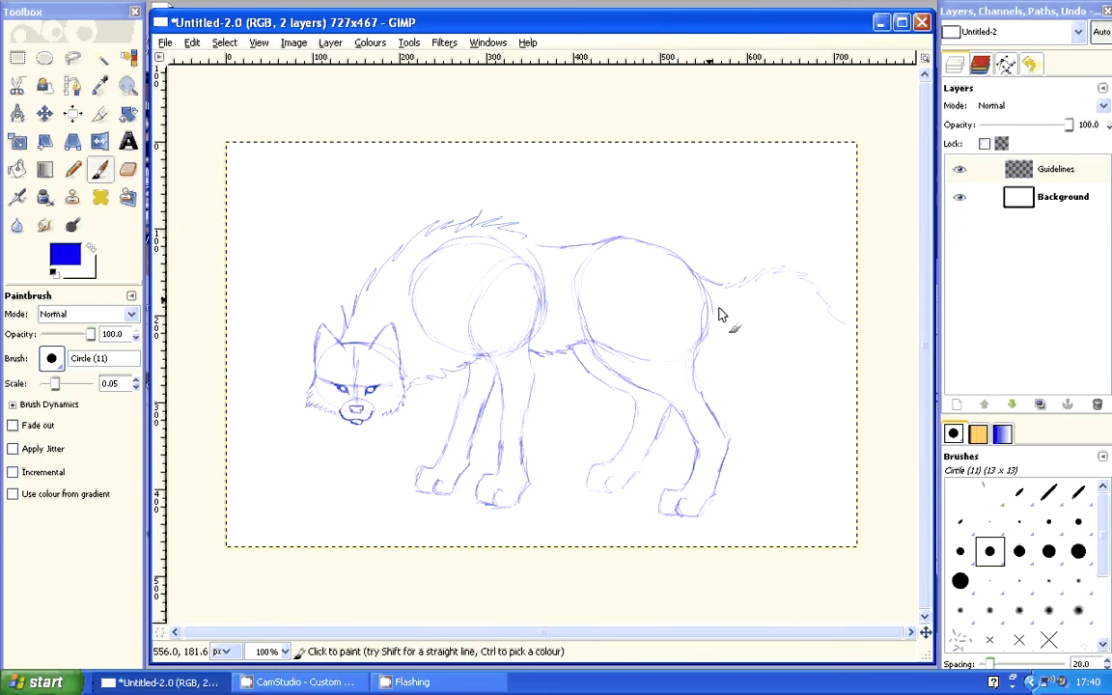
pyautogui.moveTo(719, 312)
pyautogui.mouseDown()
pyautogui.moveTo(776, 344)
pyautogui.moveTo(847, 344)
pyautogui.mouseUp()
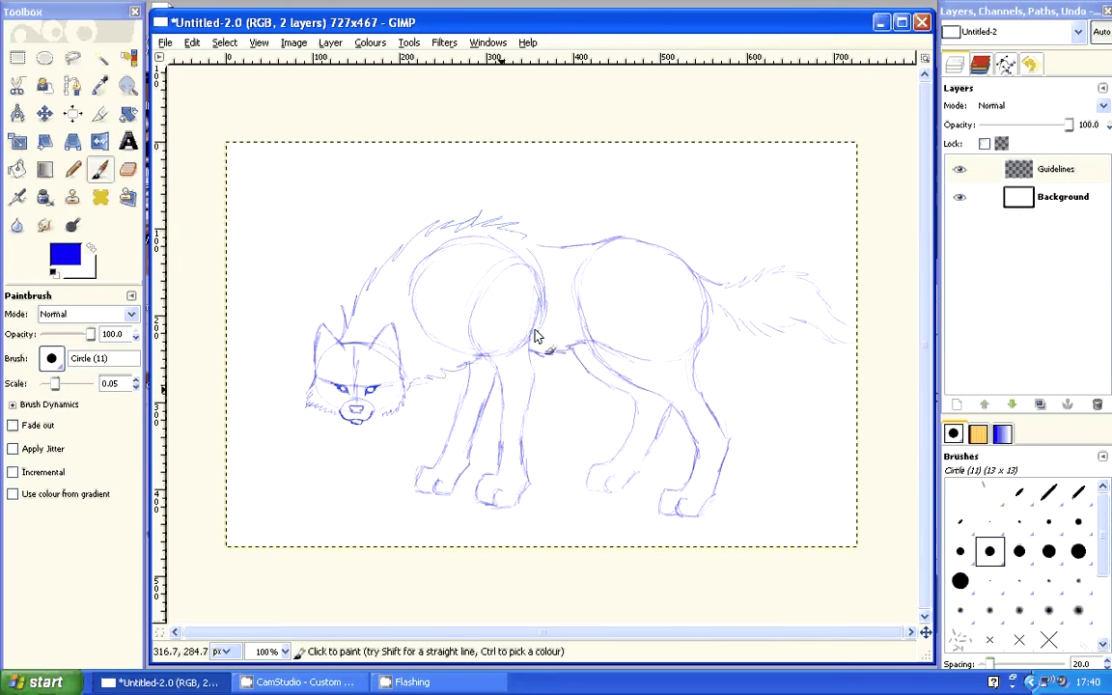
# - Erase the near front leg's paw and redraw it with a flatter base, a toe line and reconnected leg lines
pyautogui.click(129, 170)
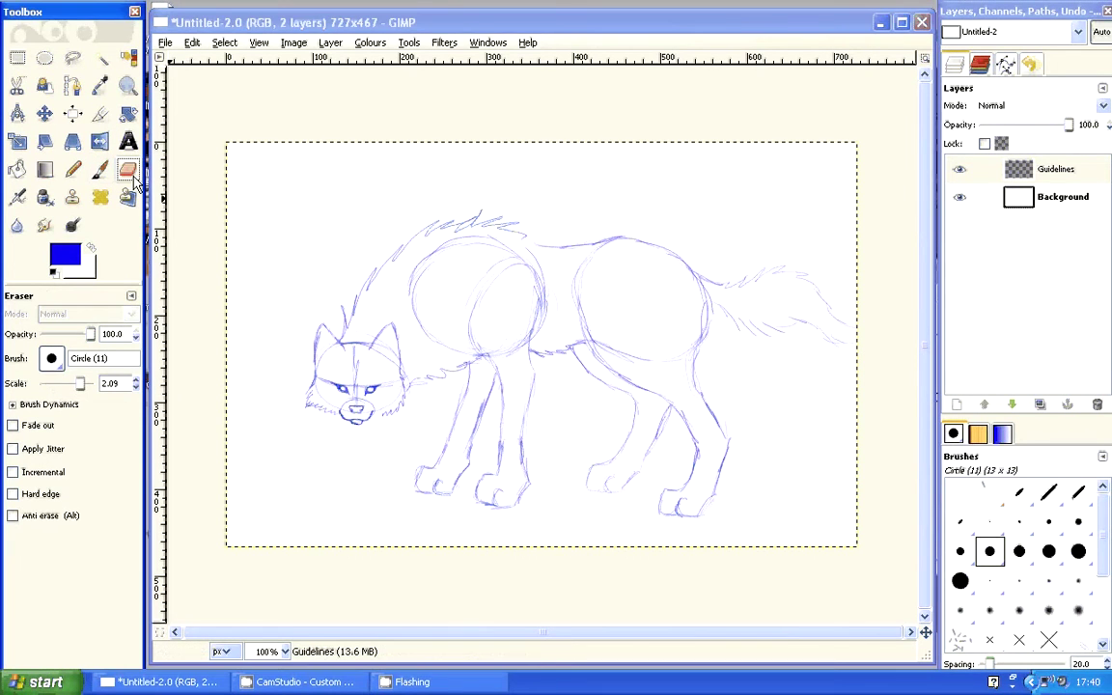
pyautogui.moveTo(431, 425); pyautogui.dragTo(475, 460)
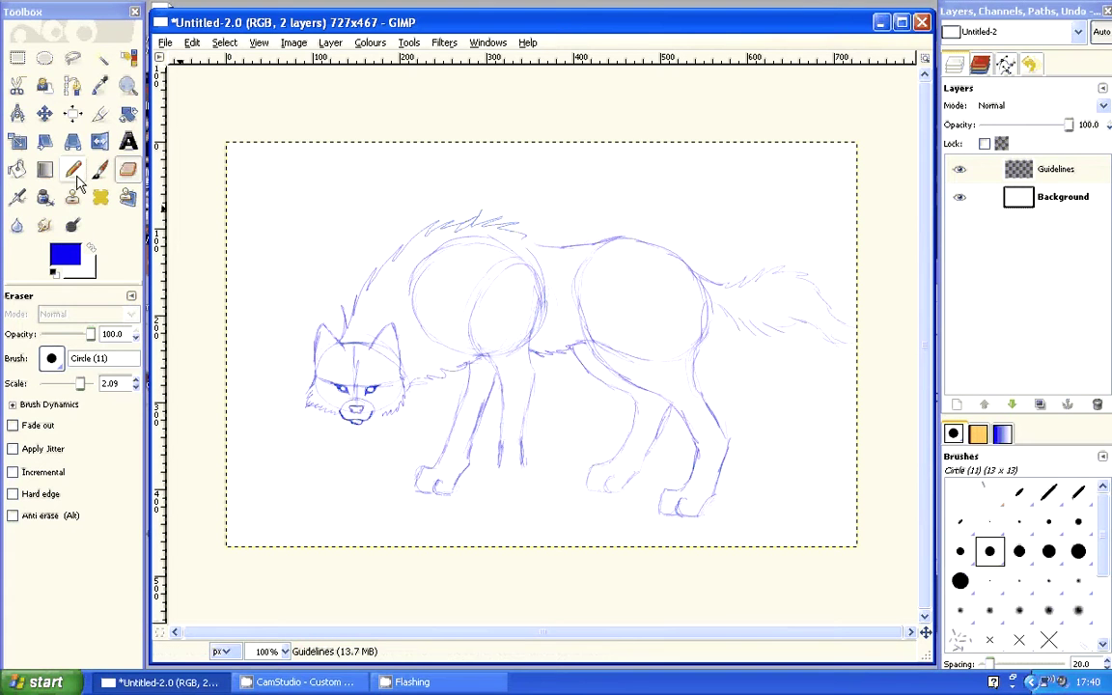
pyautogui.click(101, 170)
pyautogui.click(503, 463)
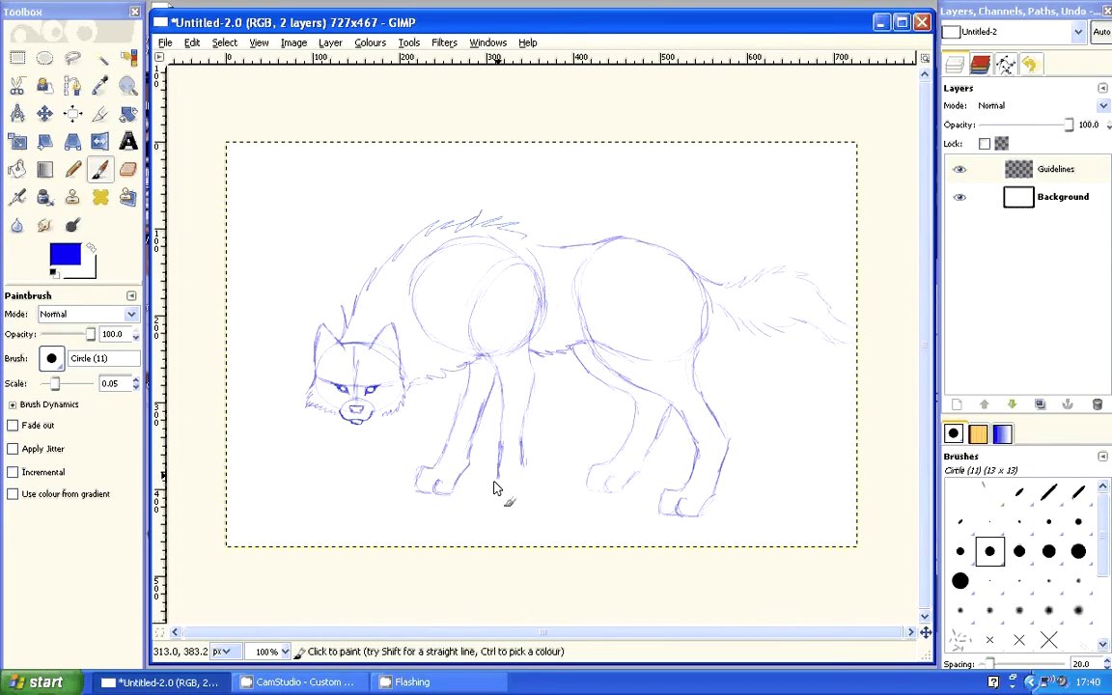
pyautogui.moveTo(494, 487)
pyautogui.mouseDown()
pyautogui.moveTo(481, 495)
pyautogui.moveTo(512, 506)
pyautogui.moveTo(515, 441)
pyautogui.mouseUp()
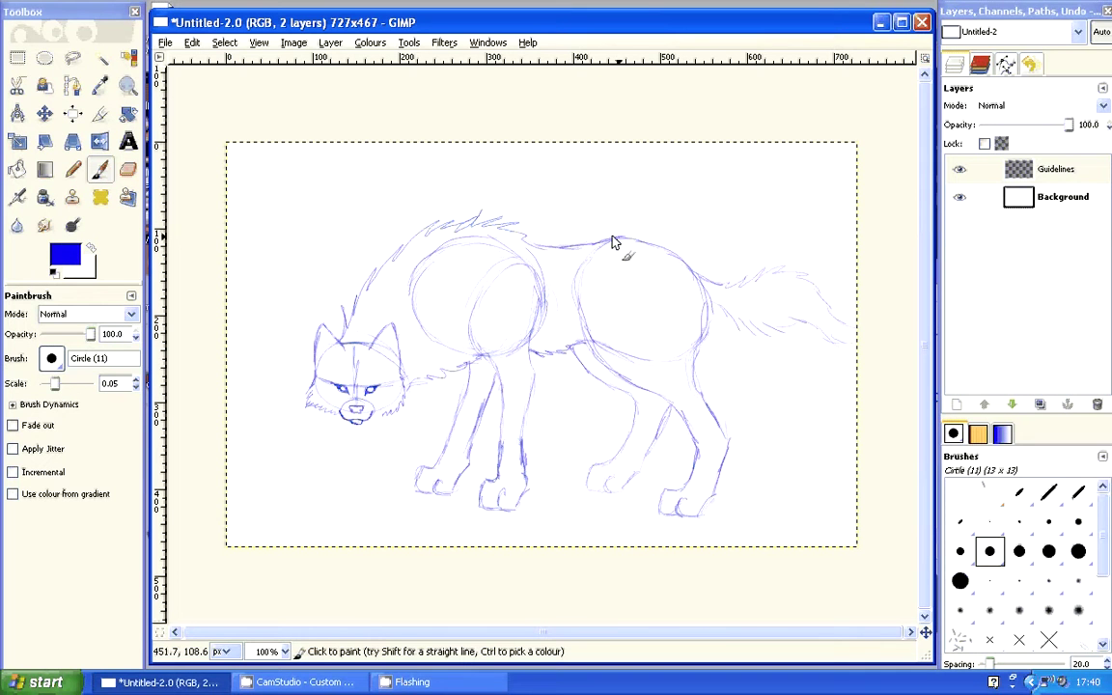
# - Erase the wolf's chin and the lower muzzle outline, reducing the eraser scale to 0.20 for the muzzle edges
pyautogui.click(127, 85)
pyautogui.click(44, 345)
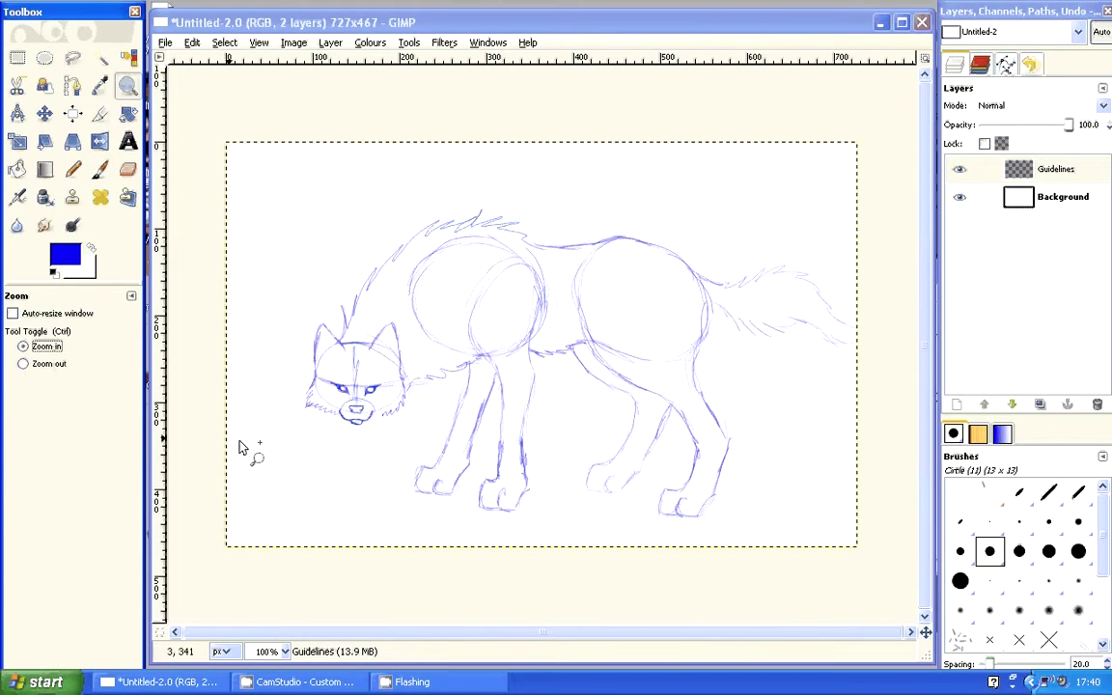
pyautogui.click(242, 449)
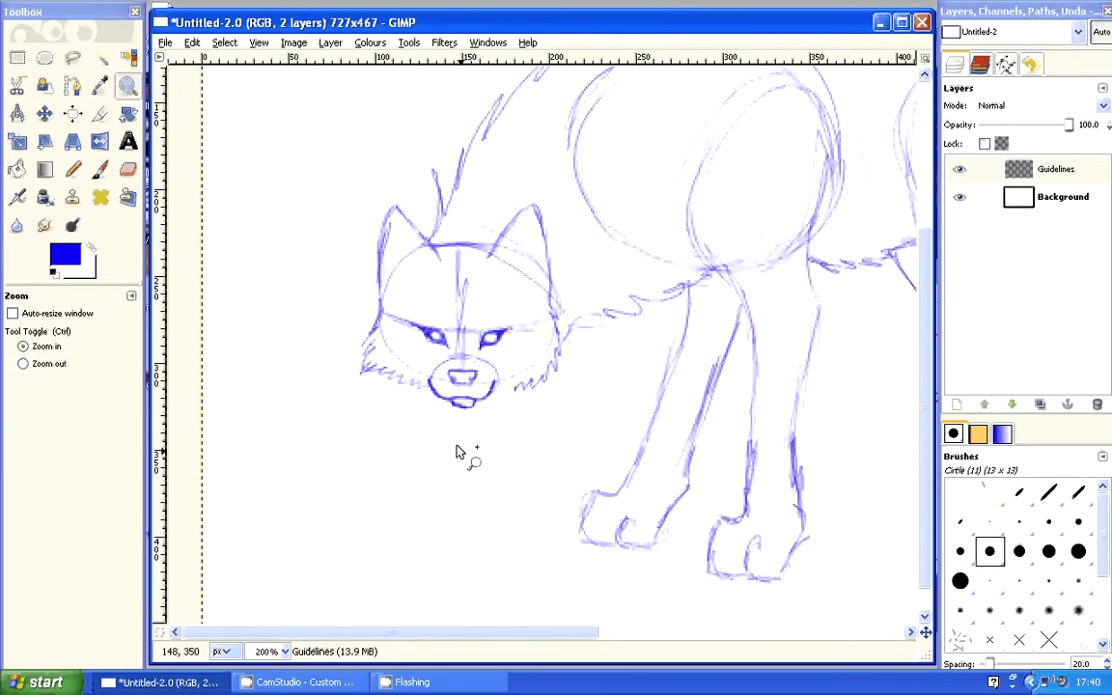
pyautogui.click(459, 452)
pyautogui.click(130, 173)
pyautogui.moveTo(488, 411)
pyautogui.mouseDown()
pyautogui.moveTo(521, 416)
pyautogui.moveTo(468, 382)
pyautogui.mouseUp()
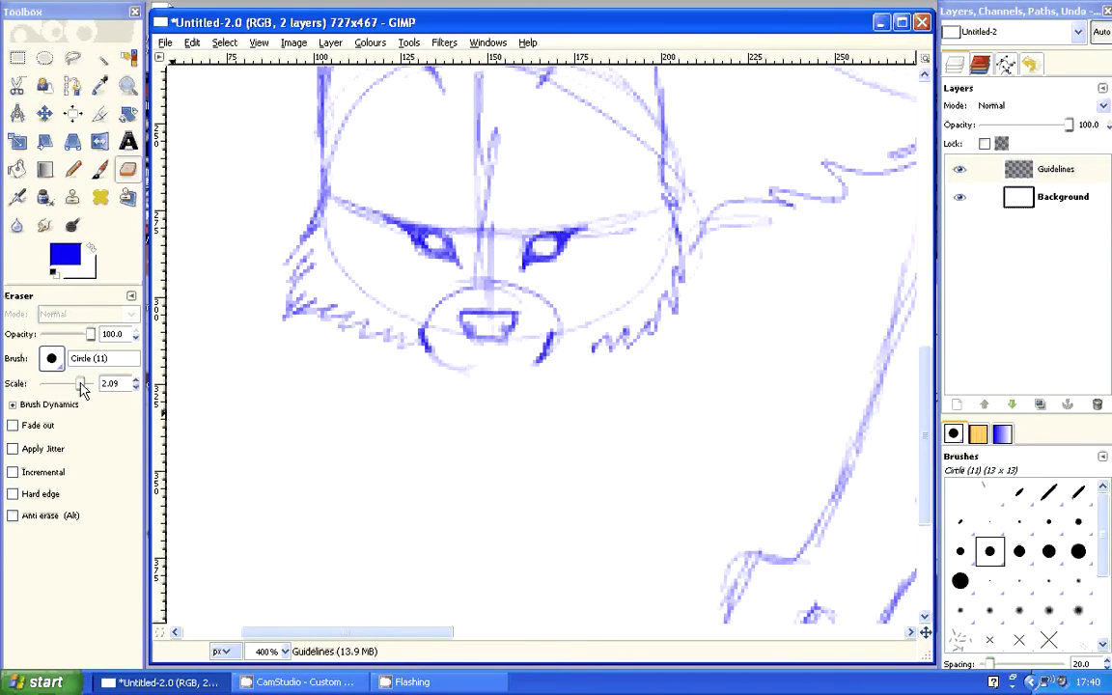
pyautogui.moveTo(82, 387); pyautogui.dragTo(75, 386)
pyautogui.click(134, 387)
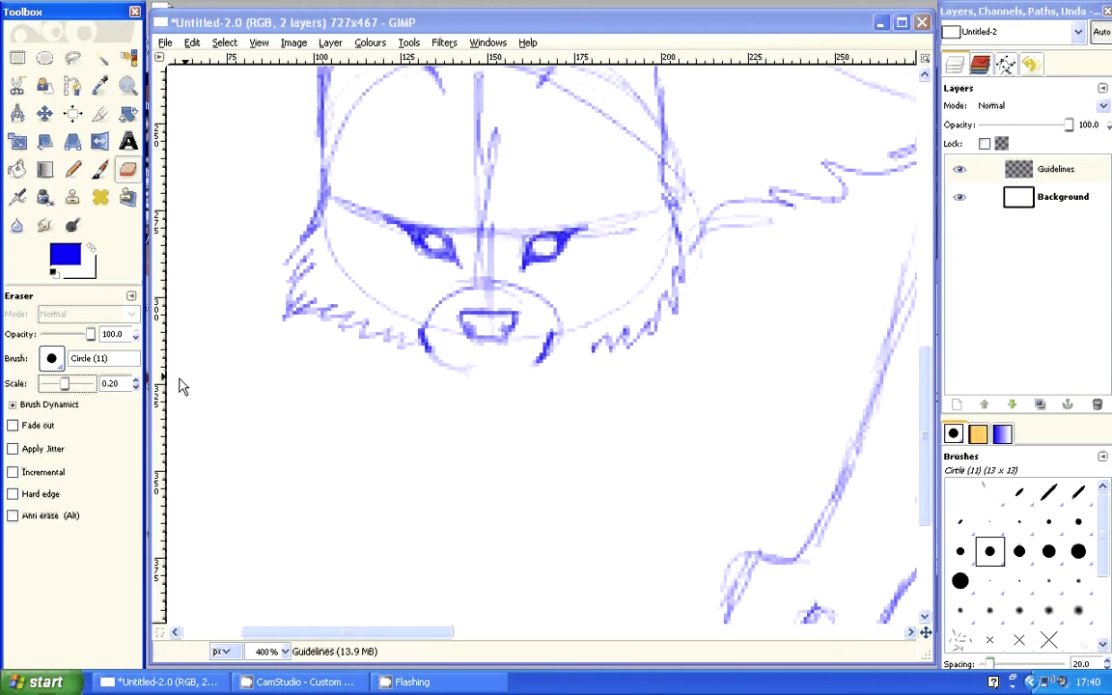
pyautogui.moveTo(425, 329); pyautogui.dragTo(435, 371)
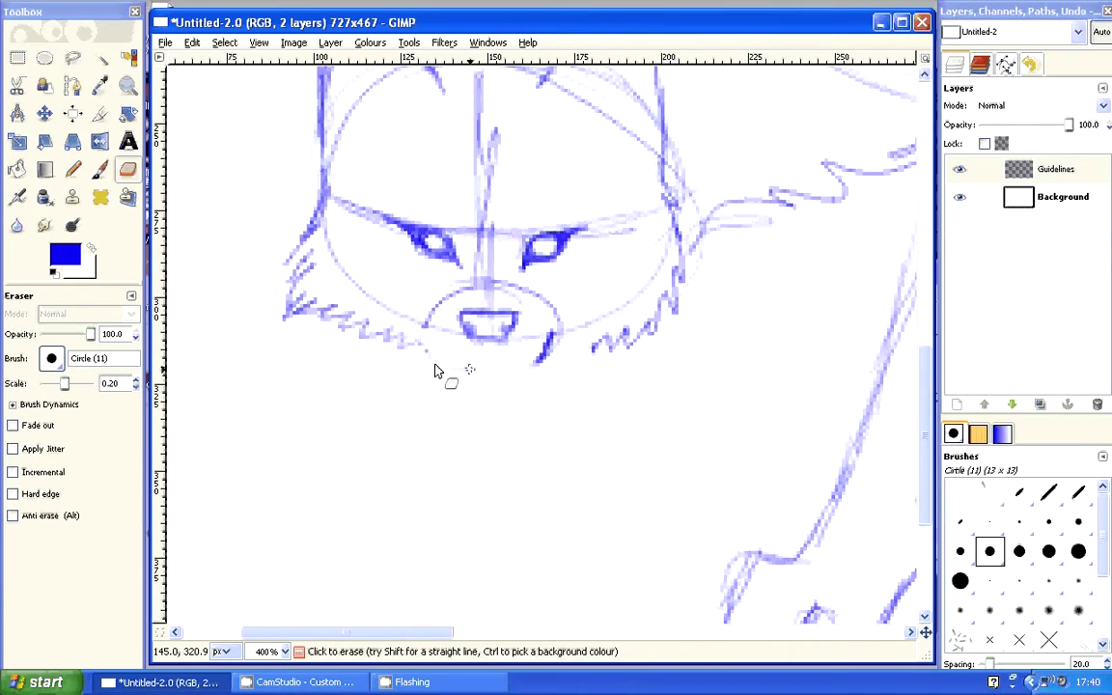
pyautogui.moveTo(552, 331); pyautogui.dragTo(533, 364)
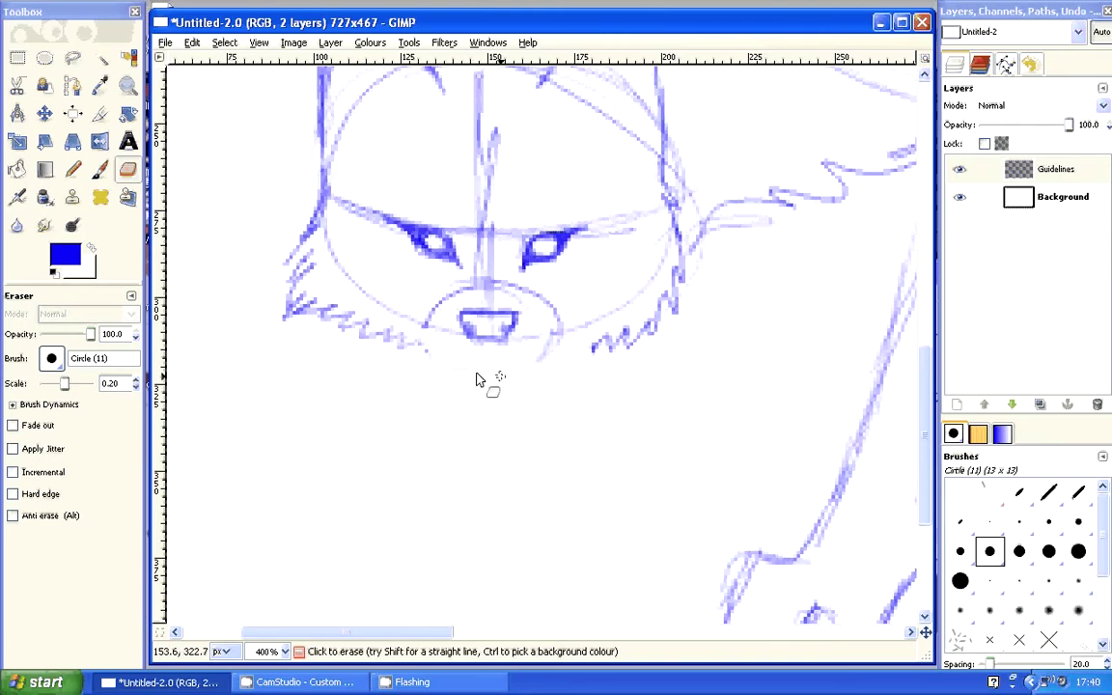
# - Redraw the lower muzzle in blue with a rounded jaw outline, a flat mouth line and a small chin beneath it
pyautogui.click(99, 172)
pyautogui.moveTo(428, 348); pyautogui.dragTo(485, 370)
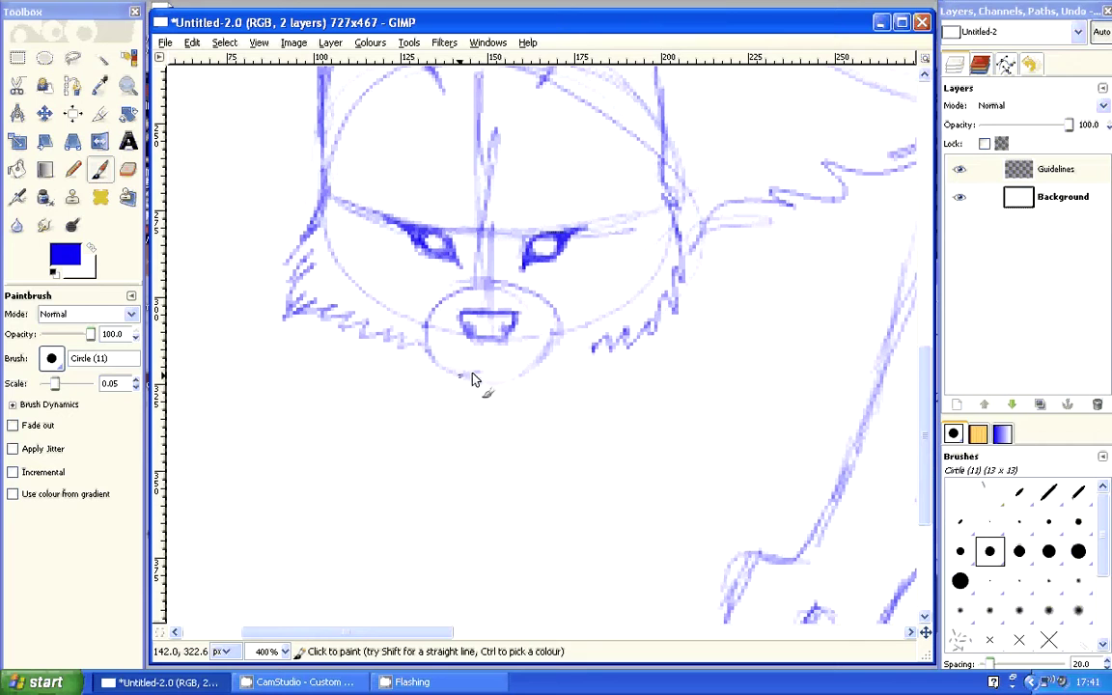
pyautogui.moveTo(455, 375); pyautogui.dragTo(526, 378)
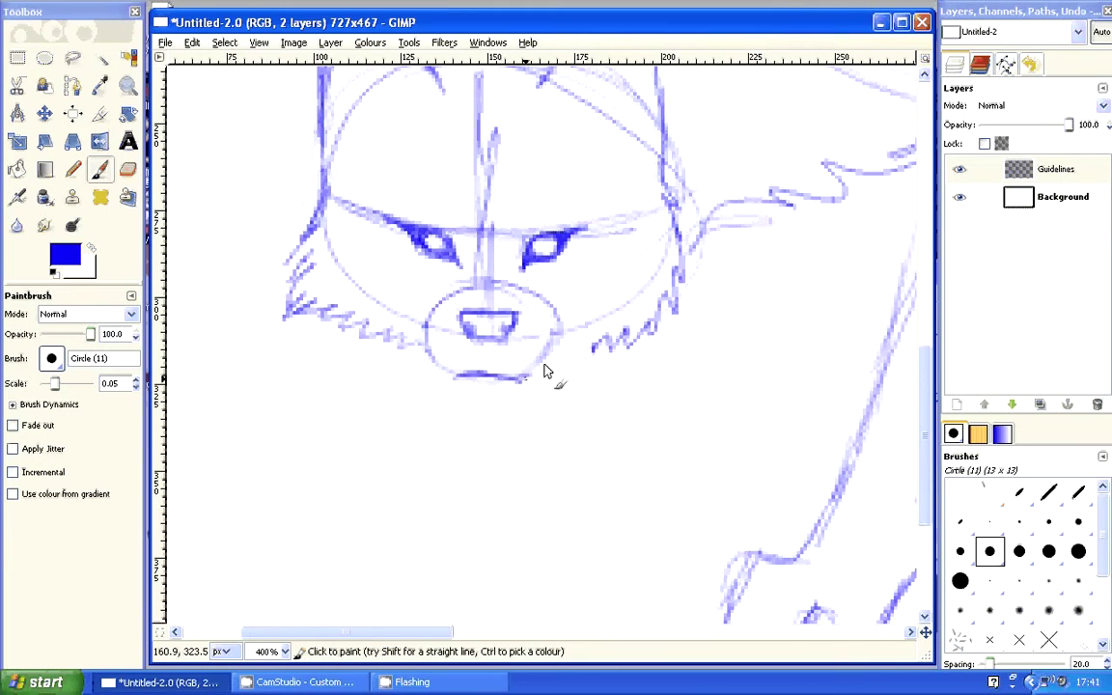
pyautogui.moveTo(557, 327)
pyautogui.mouseDown()
pyautogui.moveTo(465, 382)
pyautogui.moveTo(424, 356)
pyautogui.moveTo(429, 370)
pyautogui.moveTo(500, 398)
pyautogui.moveTo(525, 379)
pyautogui.mouseUp()
# - Extend the jagged fur strokes on the cheek nearer the body until they meet the muzzle
pyautogui.click(127, 88)
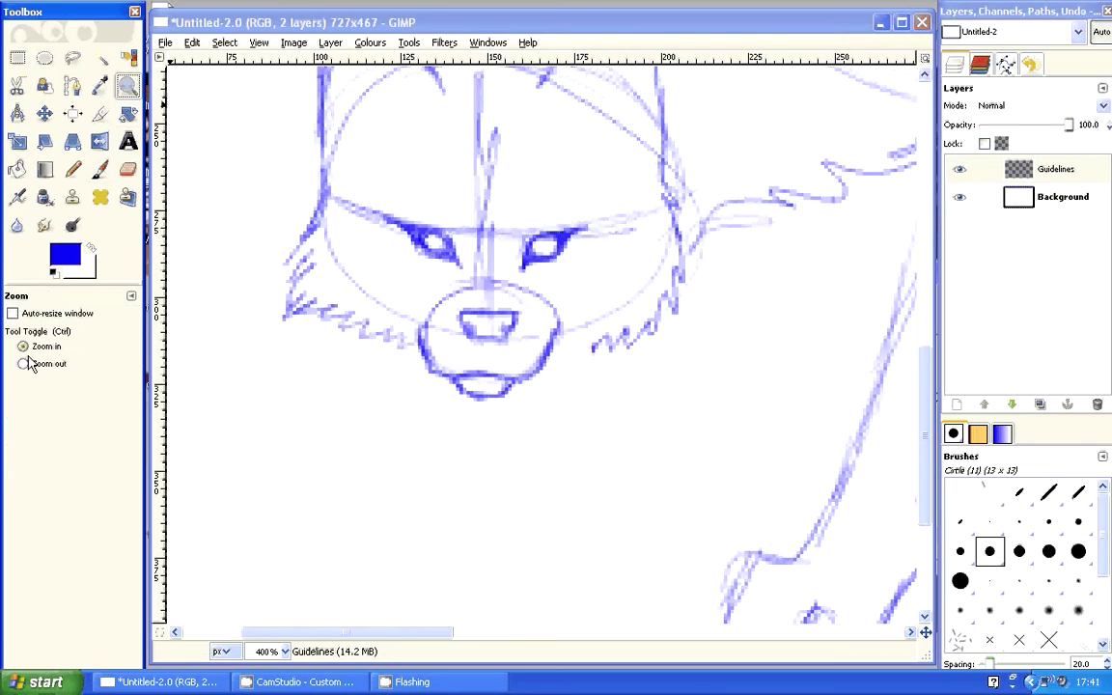
pyautogui.click(501, 377)
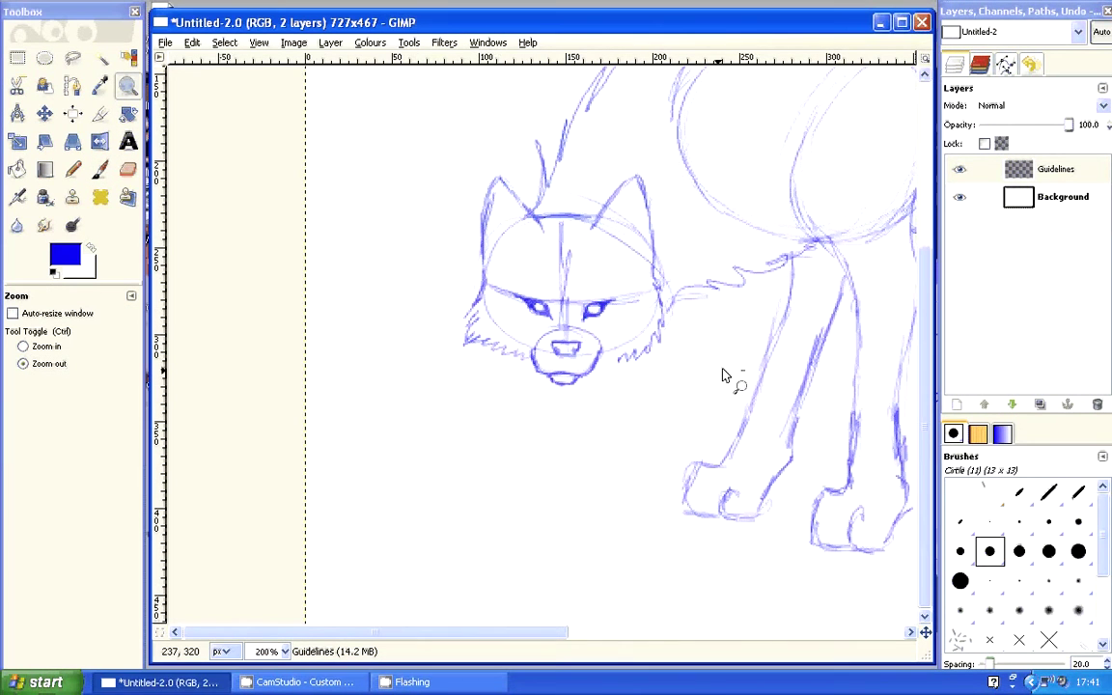
pyautogui.click(101, 170)
pyautogui.moveTo(623, 365); pyautogui.dragTo(596, 371)
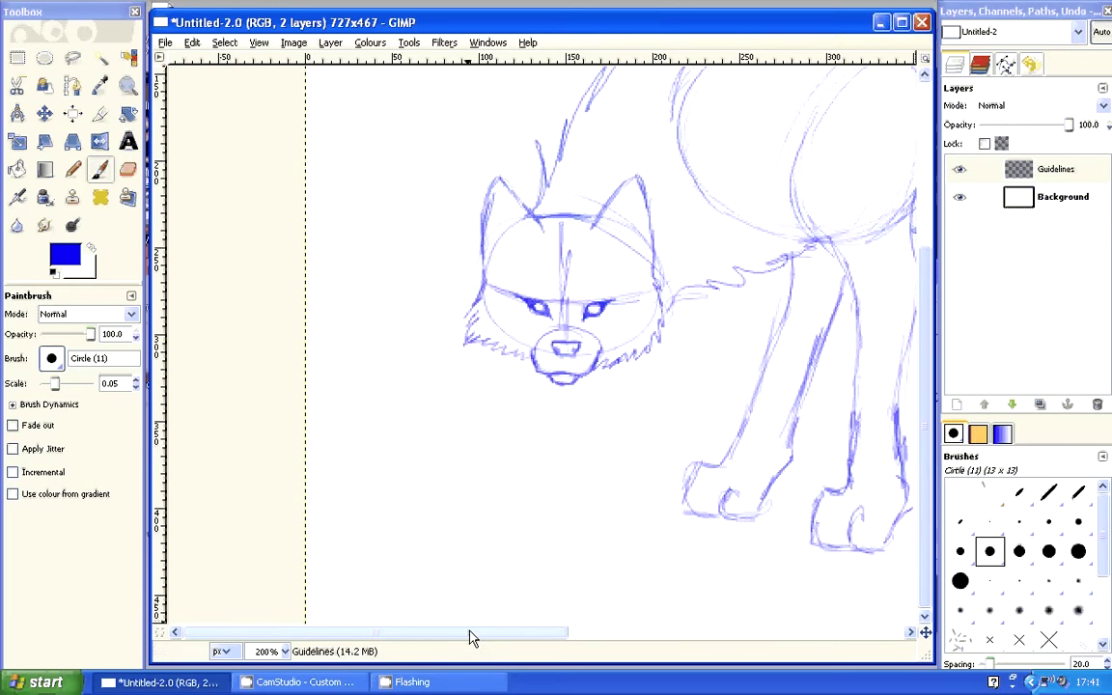
pyautogui.hscroll(5, 471, 637)
pyautogui.press('z')
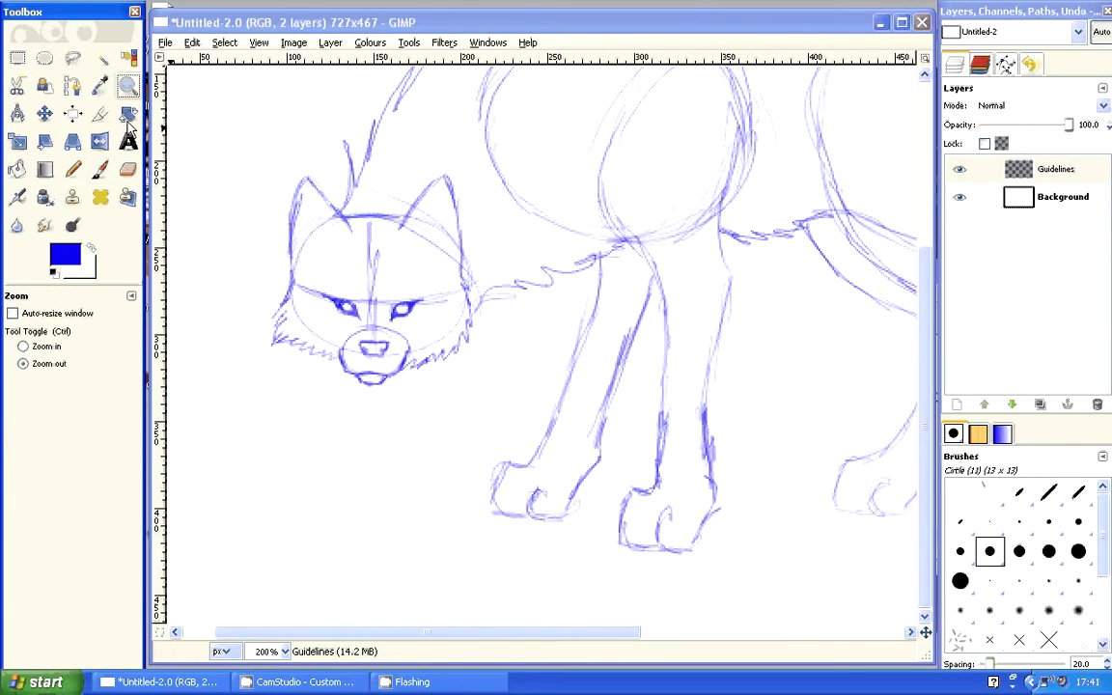
pyautogui.click(353, 390)
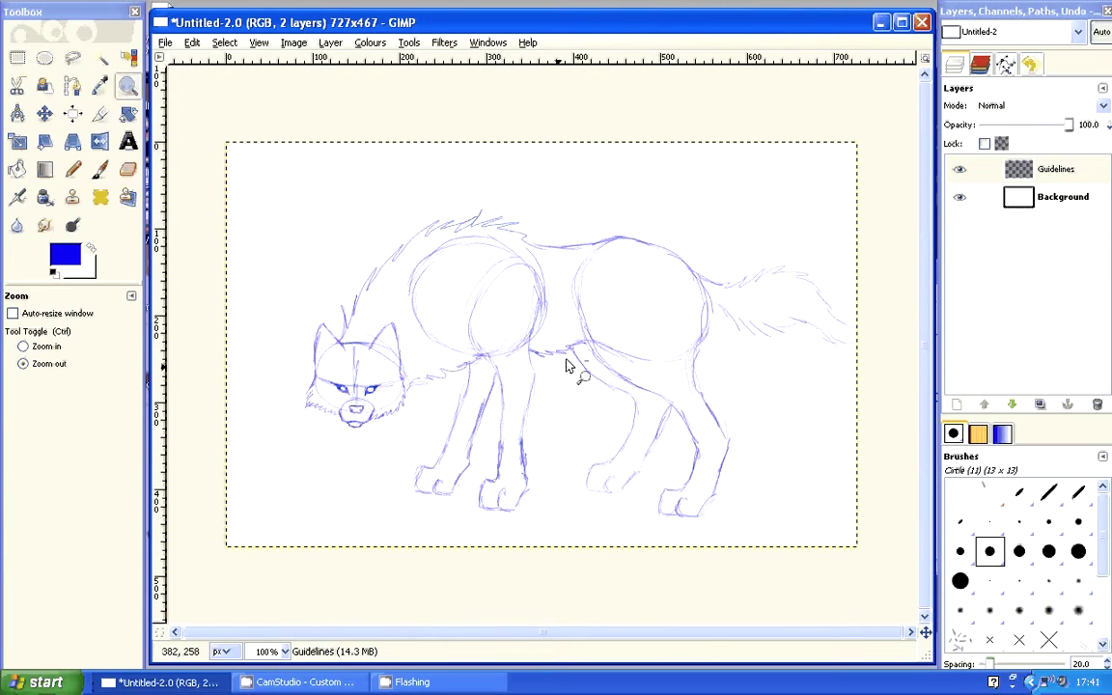
# - Create a new blank 727 × 467 pixel image and place its window over the wolf drawing at 100% zoom
pyautogui.click(165, 42)
pyautogui.click(191, 67)
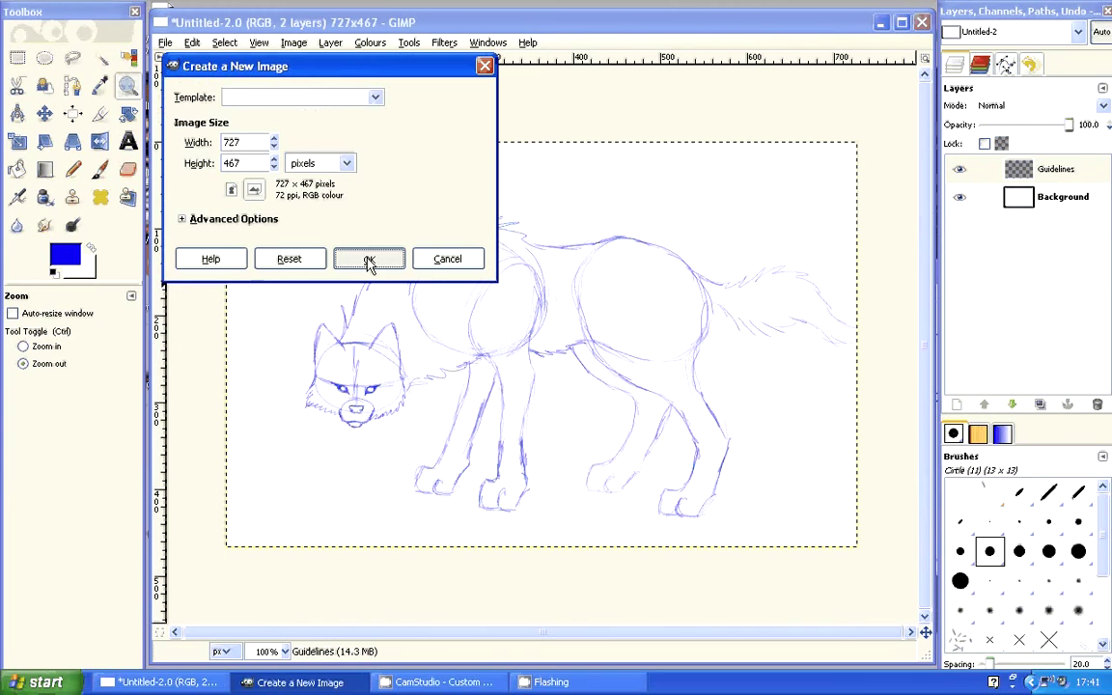
pyautogui.click(368, 263)
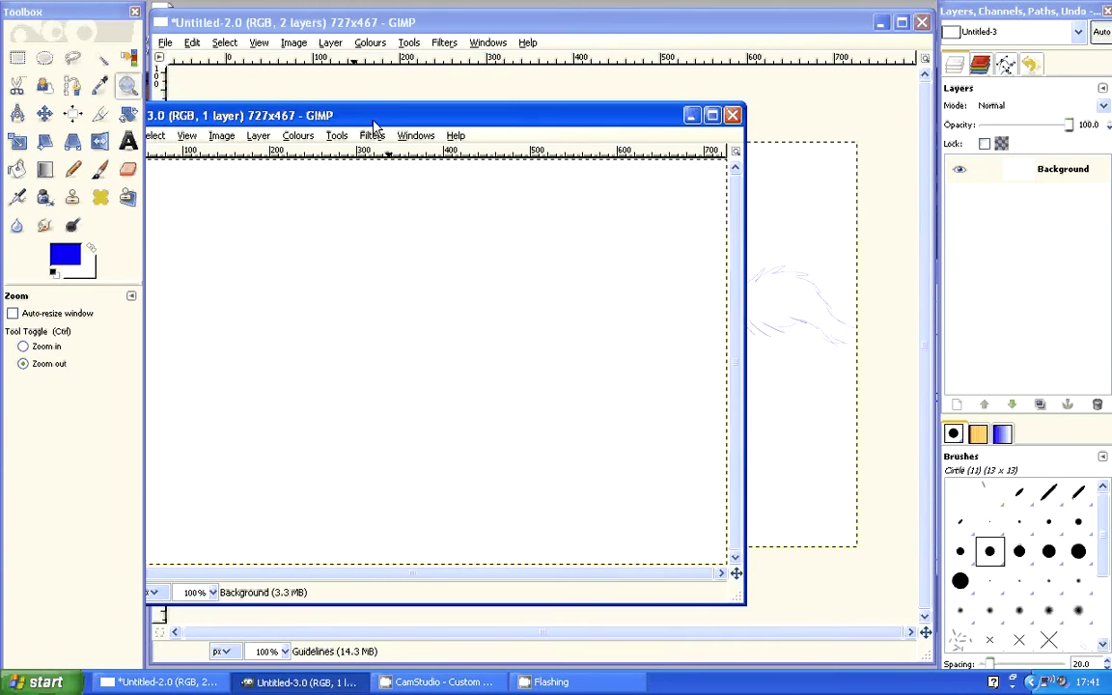
pyautogui.moveTo(506, 91); pyautogui.dragTo(518, 63)
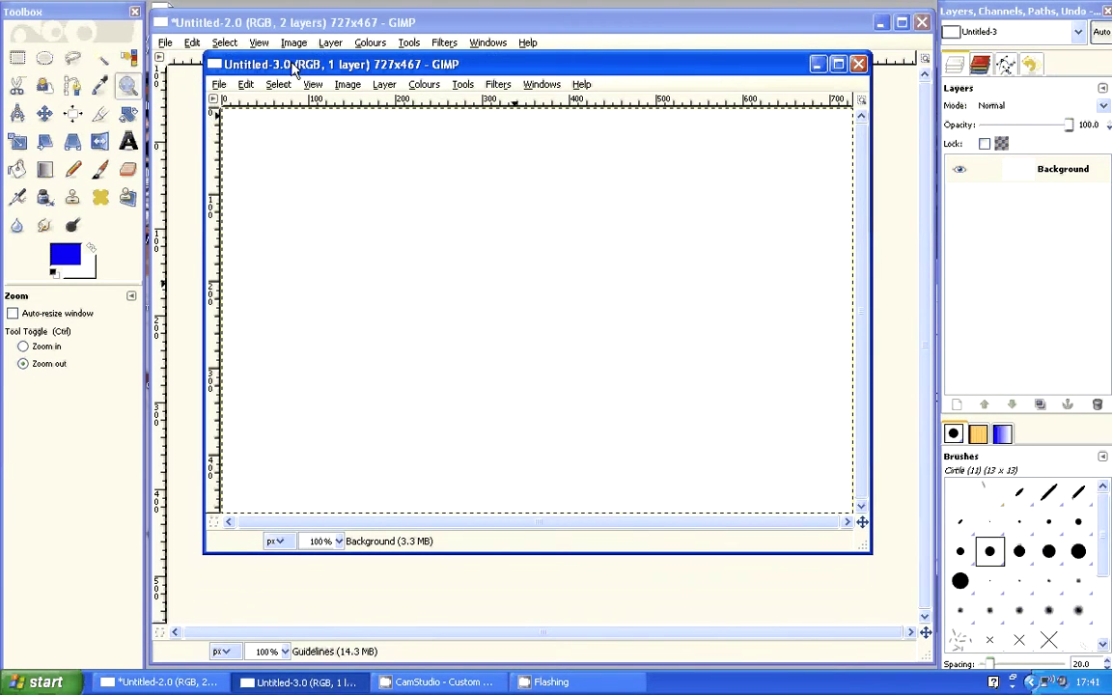
pyautogui.click(256, 189)
pyautogui.click(100, 169)
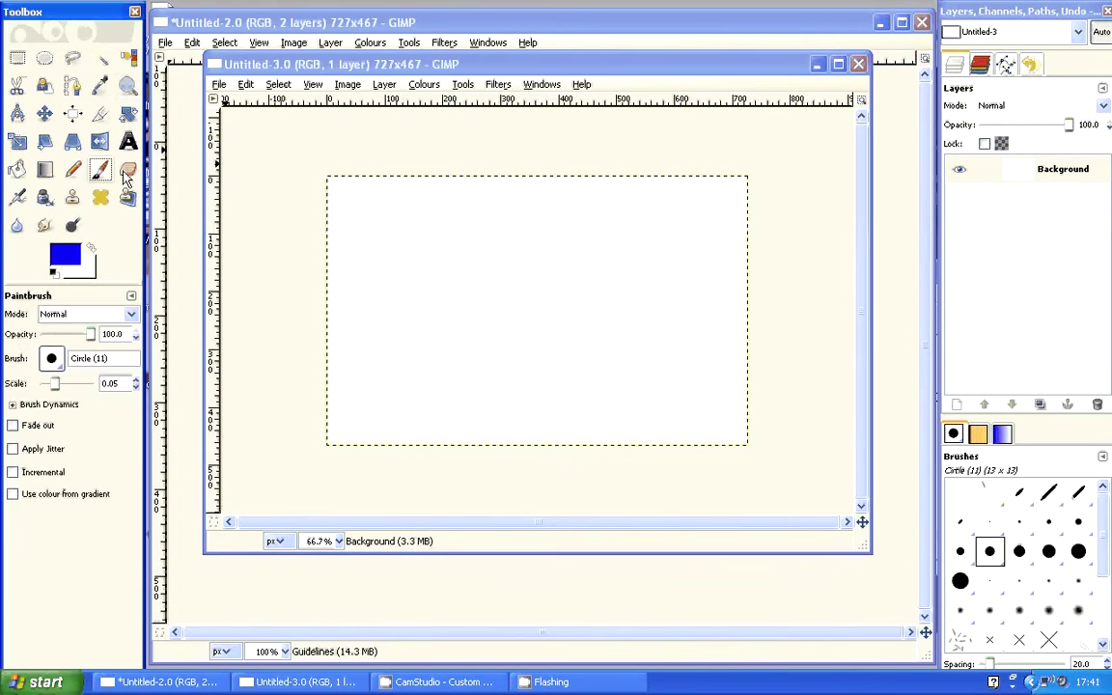
pyautogui.click(128, 86)
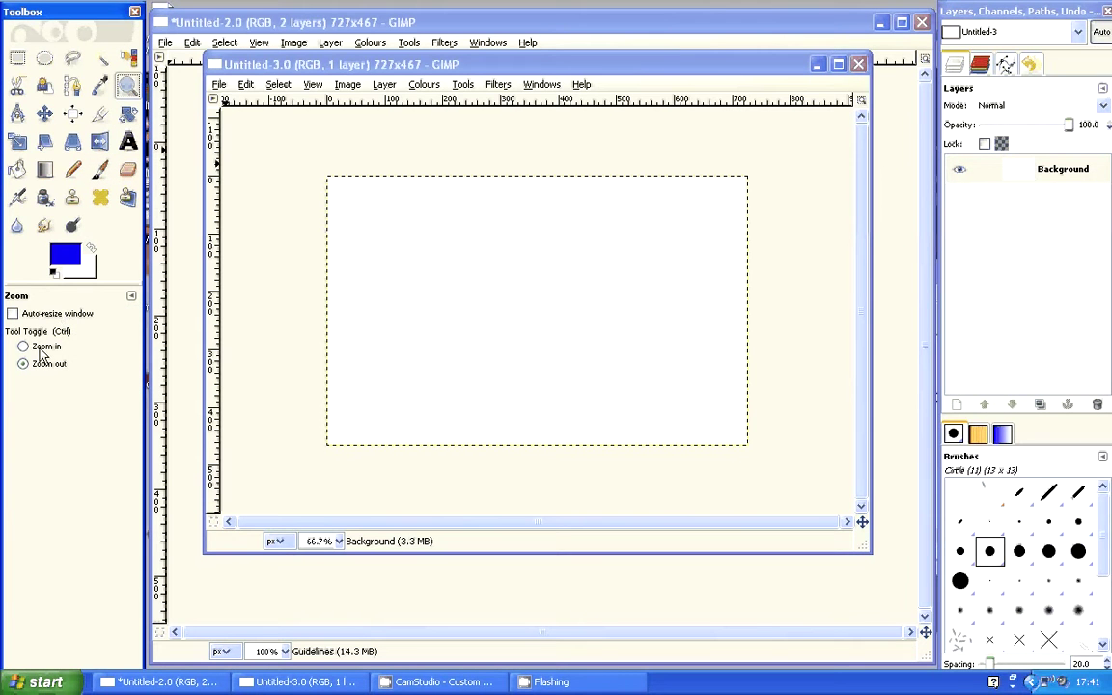
pyautogui.click(37, 347)
pyautogui.click(280, 328)
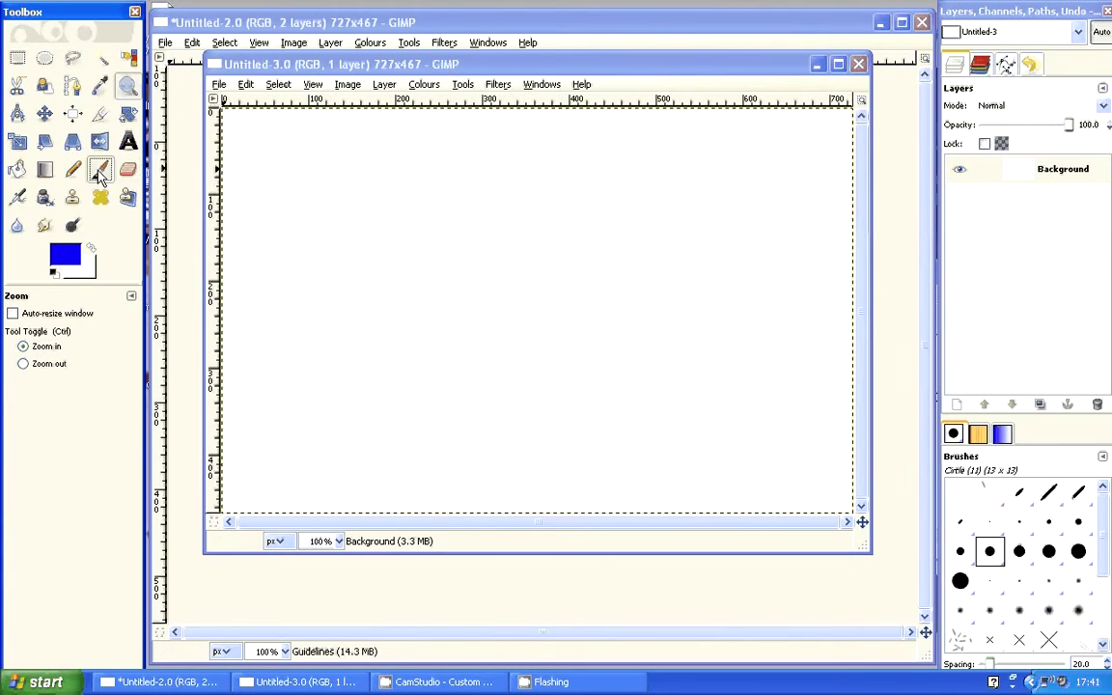
# - Handwrite "When you have the lines right, make a new layer called 'Lineart'." in blue with the Paintbrush across the blank image
pyautogui.click(100, 169)
pyautogui.moveTo(274, 164)
pyautogui.mouseDown()
pyautogui.moveTo(322, 225)
pyautogui.moveTo(493, 190)
pyautogui.moveTo(569, 203)
pyautogui.moveTo(741, 177)
pyautogui.mouseUp()
pyautogui.moveTo(252, 280); pyautogui.dragTo(327, 280)
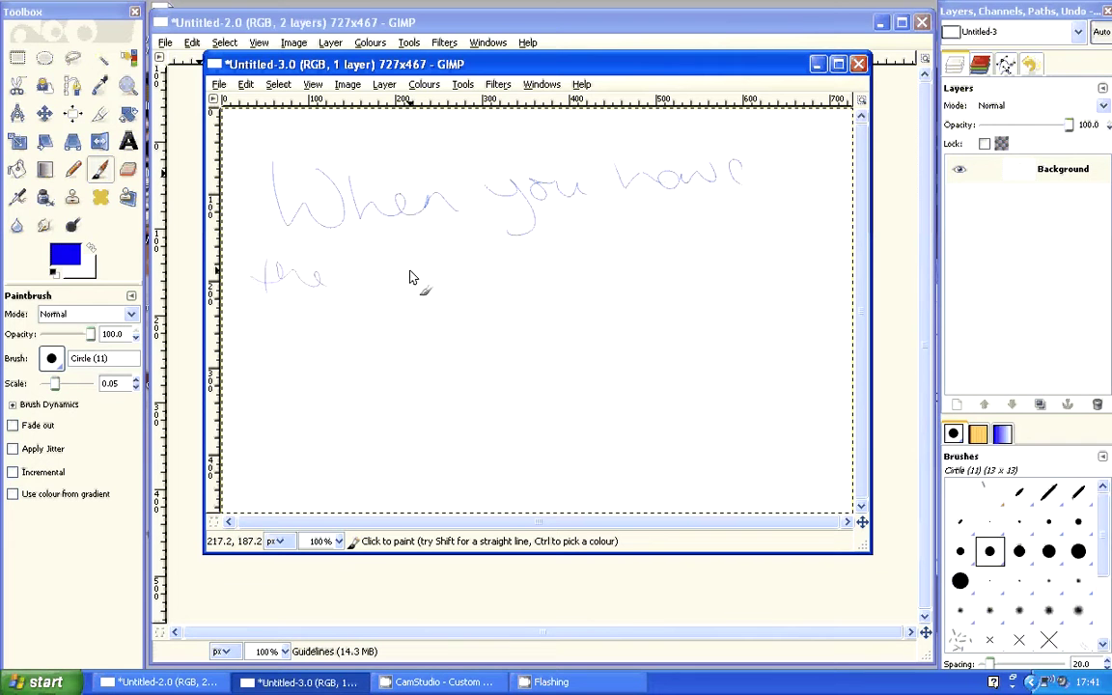
pyautogui.moveTo(409, 277)
pyautogui.mouseDown()
pyautogui.moveTo(688, 254)
pyautogui.moveTo(707, 270)
pyautogui.mouseUp()
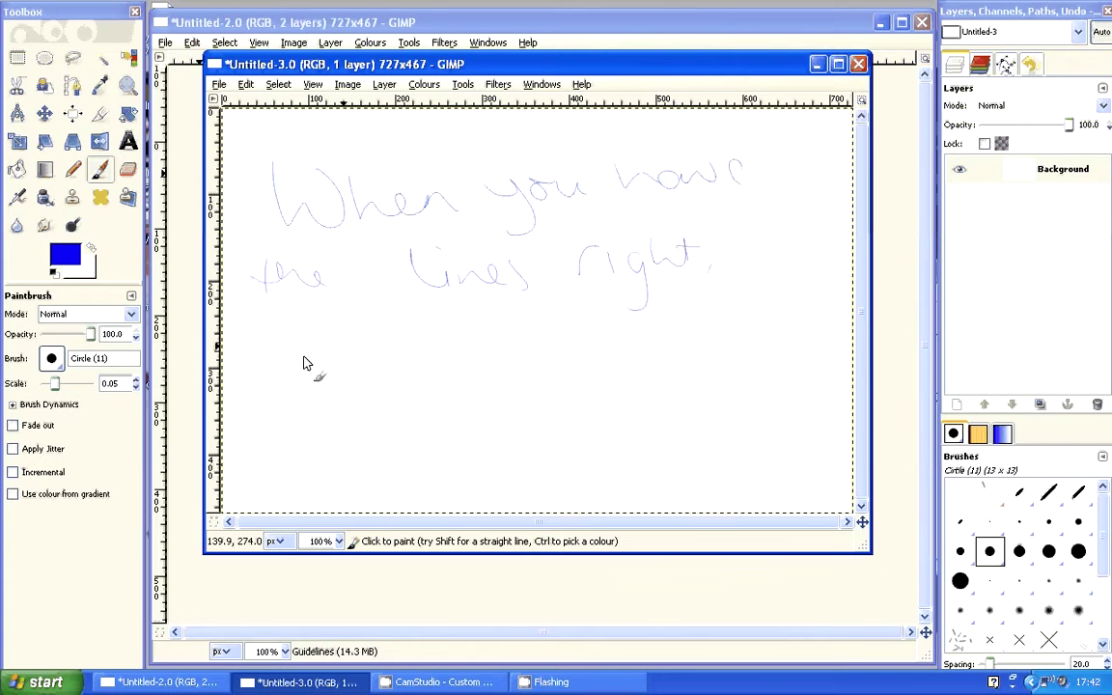
pyautogui.moveTo(274, 379)
pyautogui.mouseDown()
pyautogui.moveTo(656, 358)
pyautogui.moveTo(727, 373)
pyautogui.moveTo(806, 327)
pyautogui.mouseUp()
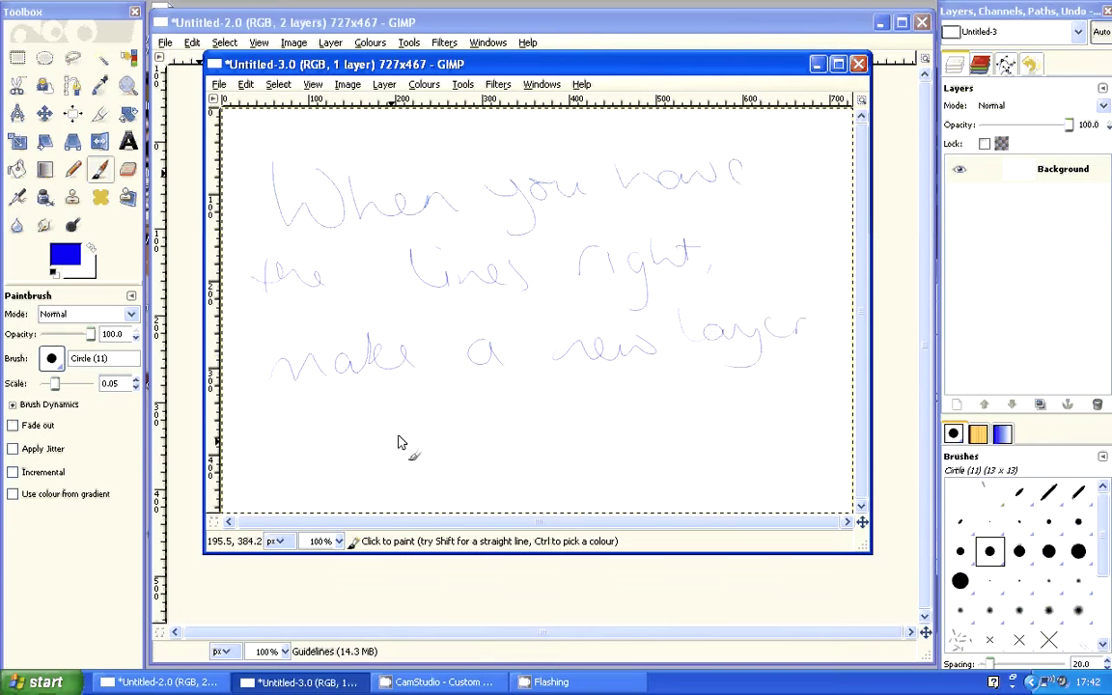
pyautogui.moveTo(398, 442); pyautogui.dragTo(538, 425)
pyautogui.moveTo(602, 402)
pyautogui.mouseDown()
pyautogui.moveTo(619, 431)
pyautogui.moveTo(718, 435)
pyautogui.moveTo(789, 406)
pyautogui.mouseUp()
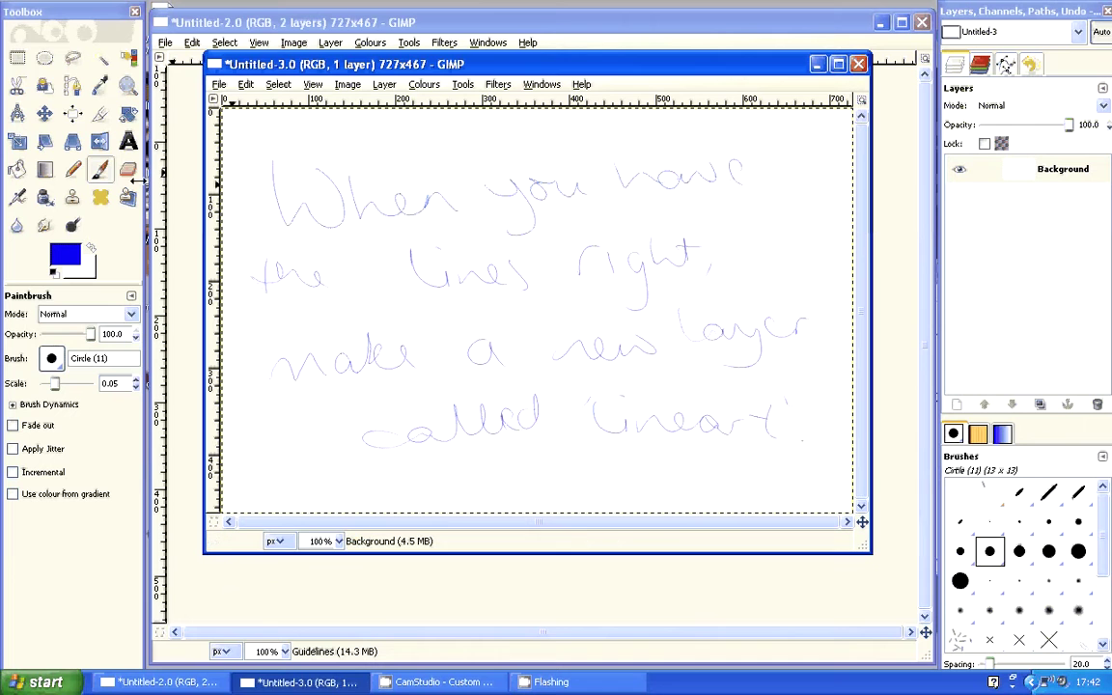
# - Erase the handwritten note with the eraser scale set to 10.00 and return to the wolf drawing
pyautogui.hotkey('shift', 'e')
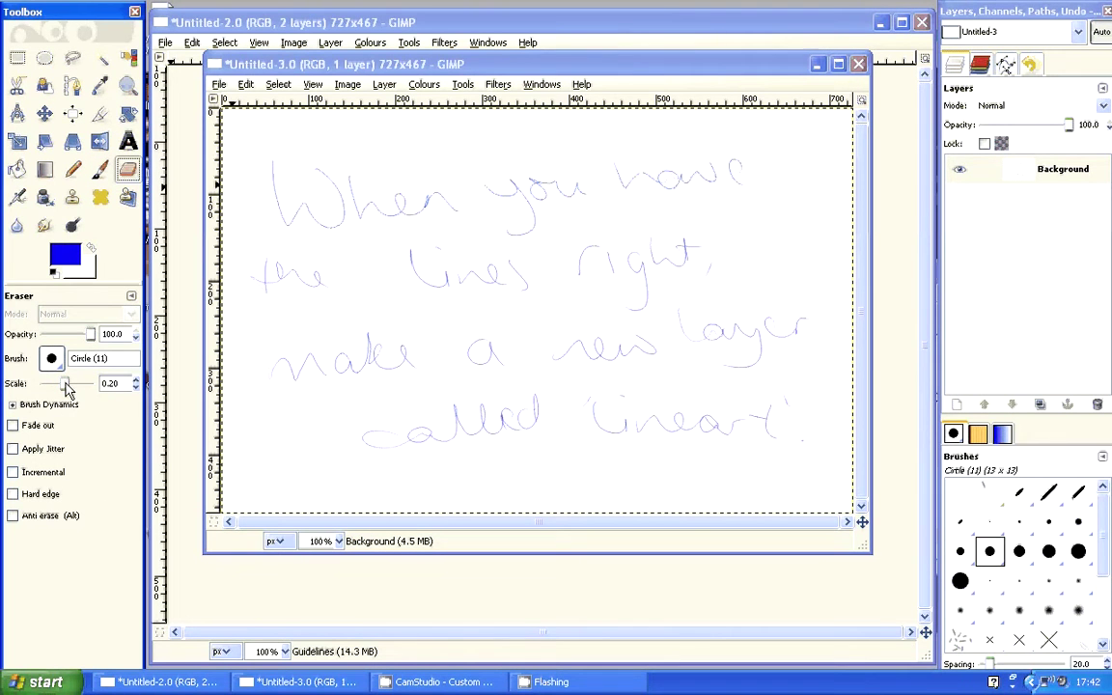
pyautogui.moveTo(68, 387); pyautogui.dragTo(94, 383)
pyautogui.moveTo(531, 275)
pyautogui.mouseDown()
pyautogui.moveTo(288, 211)
pyautogui.moveTo(724, 256)
pyautogui.moveTo(492, 338)
pyautogui.moveTo(712, 443)
pyautogui.moveTo(801, 410)
pyautogui.mouseUp()
pyautogui.click(355, 22)
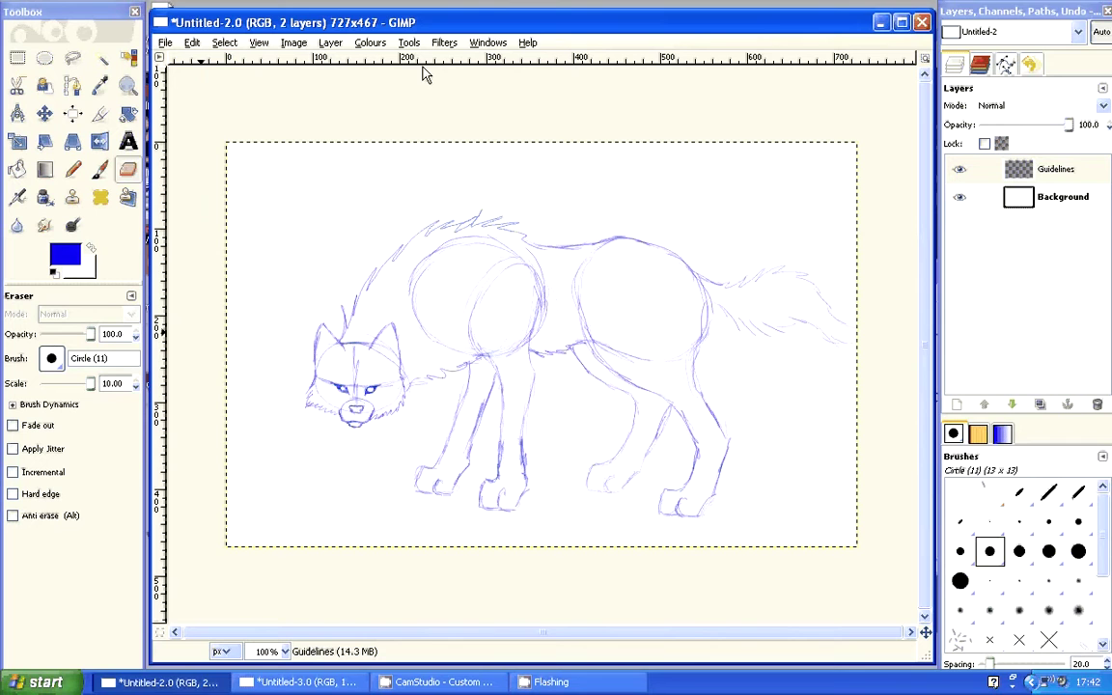
# - Add a new layer named Lineart above Guidelines and set the Paintbrush colour to black
pyautogui.click(956, 405)
pyautogui.write('Lineart')
pyautogui.press('Return')
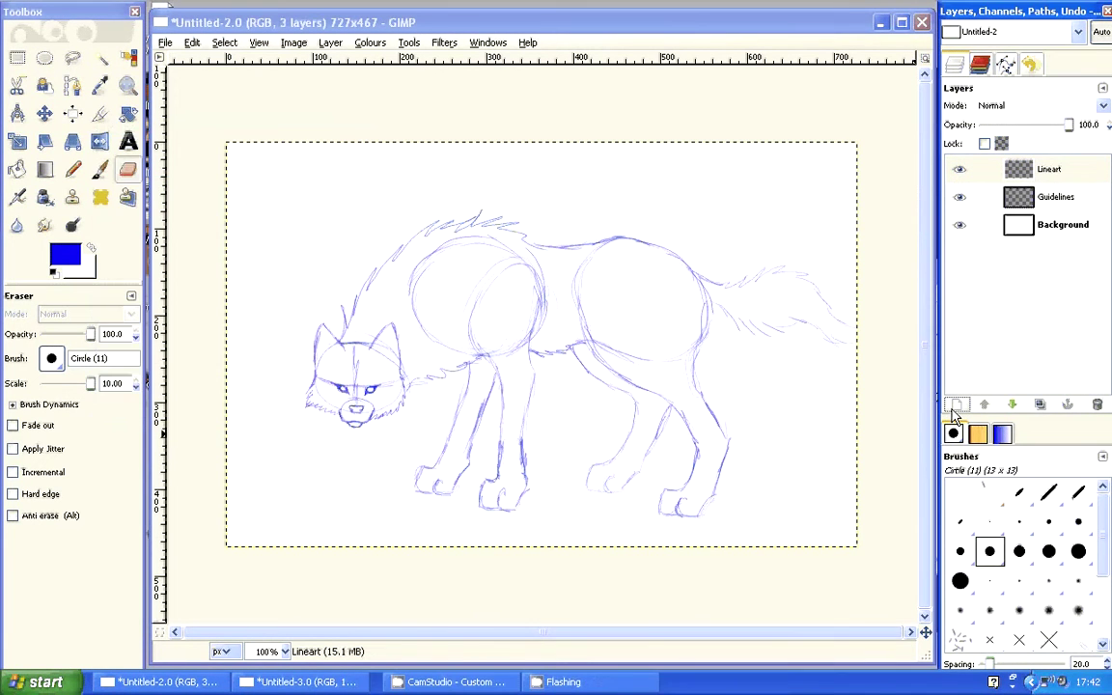
pyautogui.click(102, 178)
pyautogui.click(75, 256)
pyautogui.click(140, 219)
pyautogui.click(312, 297)
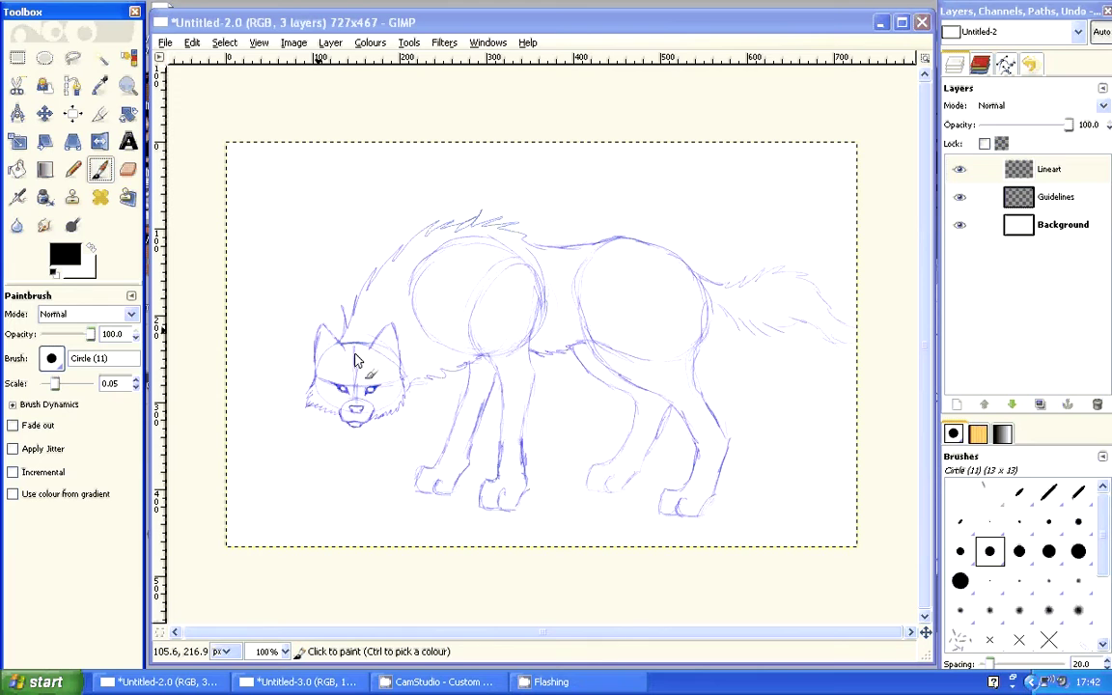
# - Handwrite the note "Remember to go back to black pen!" in black on the separate blank image
pyautogui.hotkey('alt', 'Tab')
pyautogui.moveTo(281, 237)
pyautogui.mouseDown()
pyautogui.moveTo(507, 197)
pyautogui.moveTo(597, 200)
pyautogui.mouseUp()
pyautogui.moveTo(673, 192); pyautogui.dragTo(704, 196)
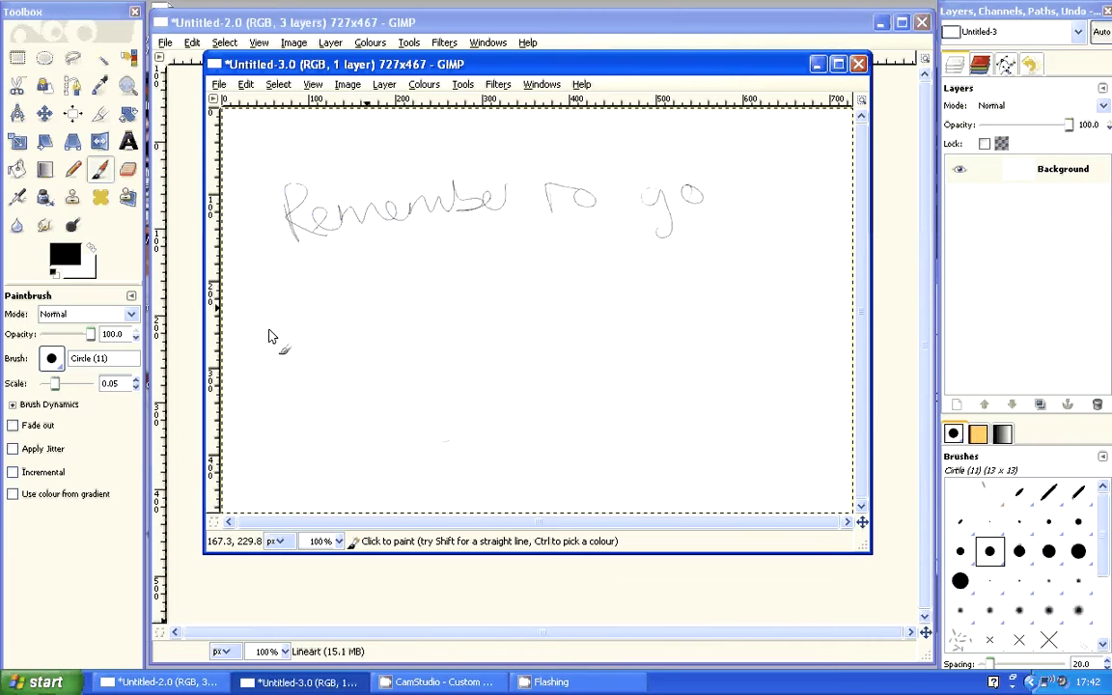
pyautogui.moveTo(297, 297)
pyautogui.mouseDown()
pyautogui.moveTo(369, 326)
pyautogui.moveTo(414, 311)
pyautogui.mouseUp()
pyautogui.moveTo(485, 289)
pyautogui.mouseDown()
pyautogui.moveTo(539, 301)
pyautogui.moveTo(698, 290)
pyautogui.moveTo(722, 305)
pyautogui.mouseUp()
pyautogui.moveTo(430, 386)
pyautogui.mouseDown()
pyautogui.moveTo(451, 401)
pyautogui.moveTo(526, 388)
pyautogui.mouseUp()
pyautogui.moveTo(543, 348); pyautogui.dragTo(548, 384)
pyautogui.click(556, 403)
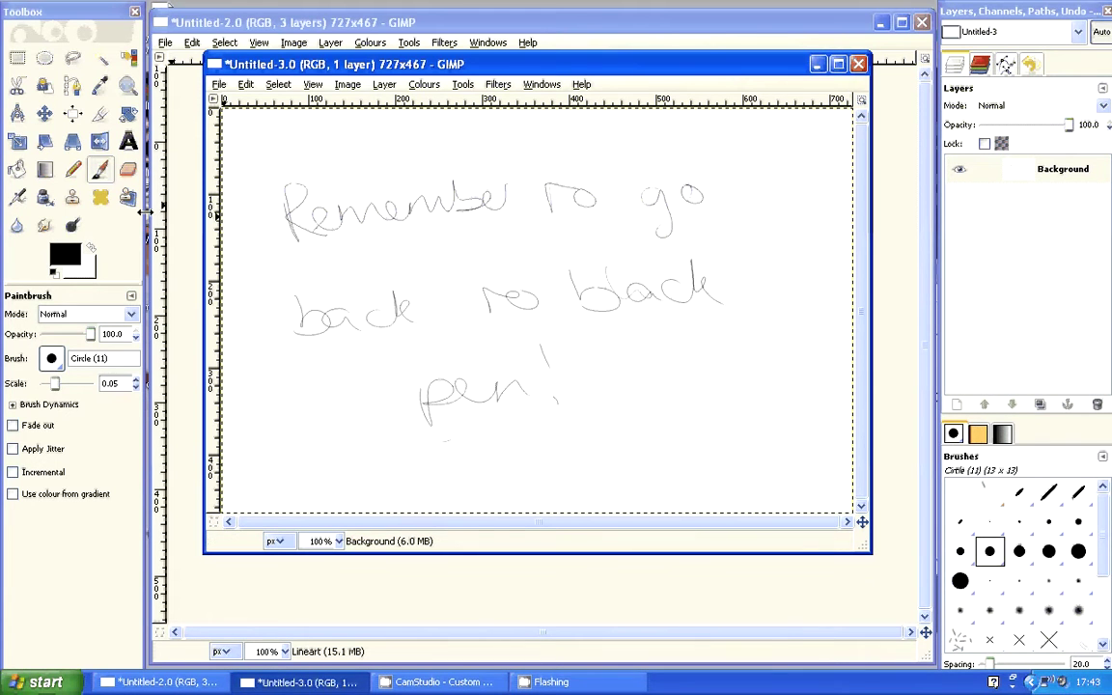
# - Erase the black pen reminder and go back to the wolf drawing with the Paintbrush ready
pyautogui.click(127, 169)
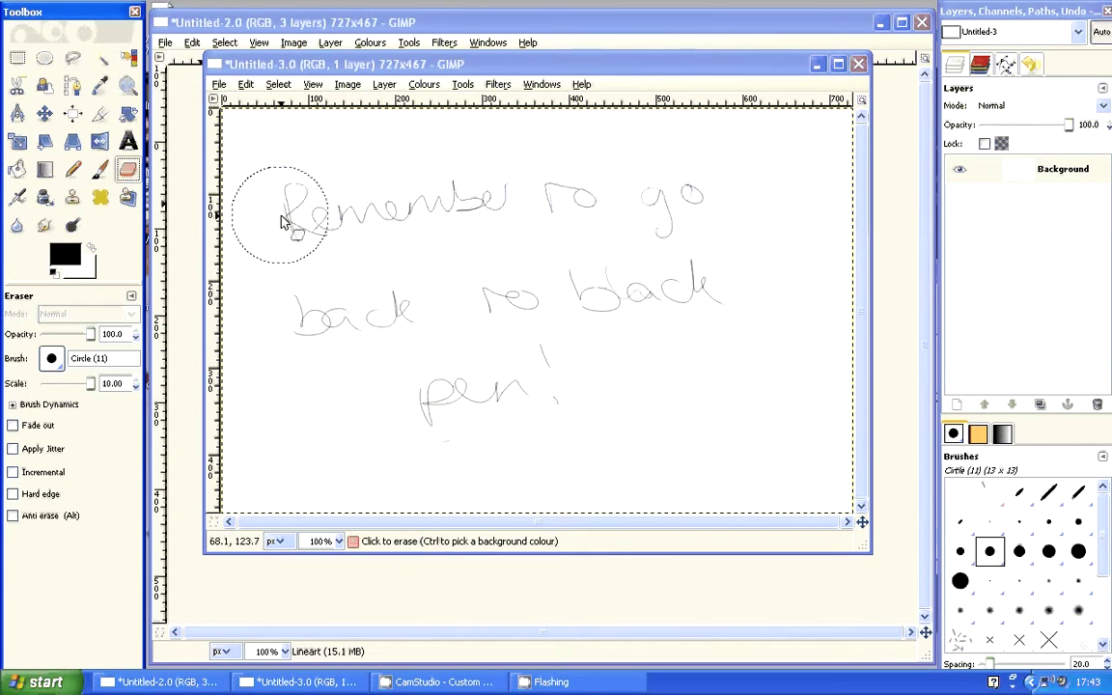
pyautogui.moveTo(281, 222); pyautogui.dragTo(437, 401)
pyautogui.click(178, 289)
pyautogui.press('p')
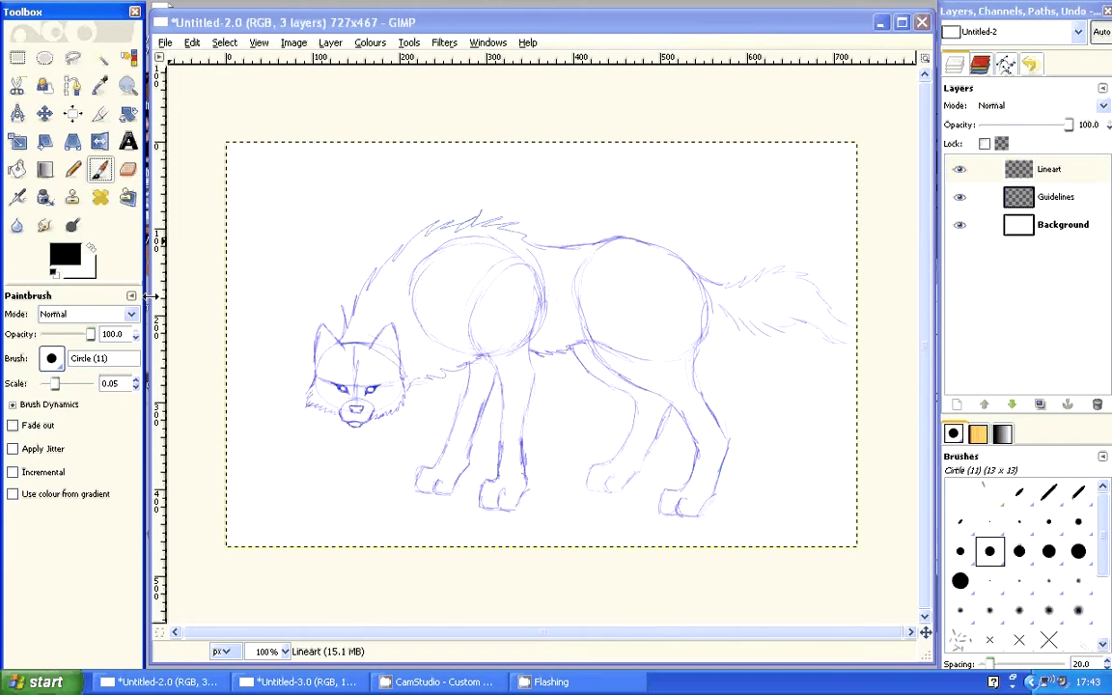
# - Ink both of the wolf's ears and the top of its head in black with the Paintbrush on the Lineart layer
pyautogui.press('z')
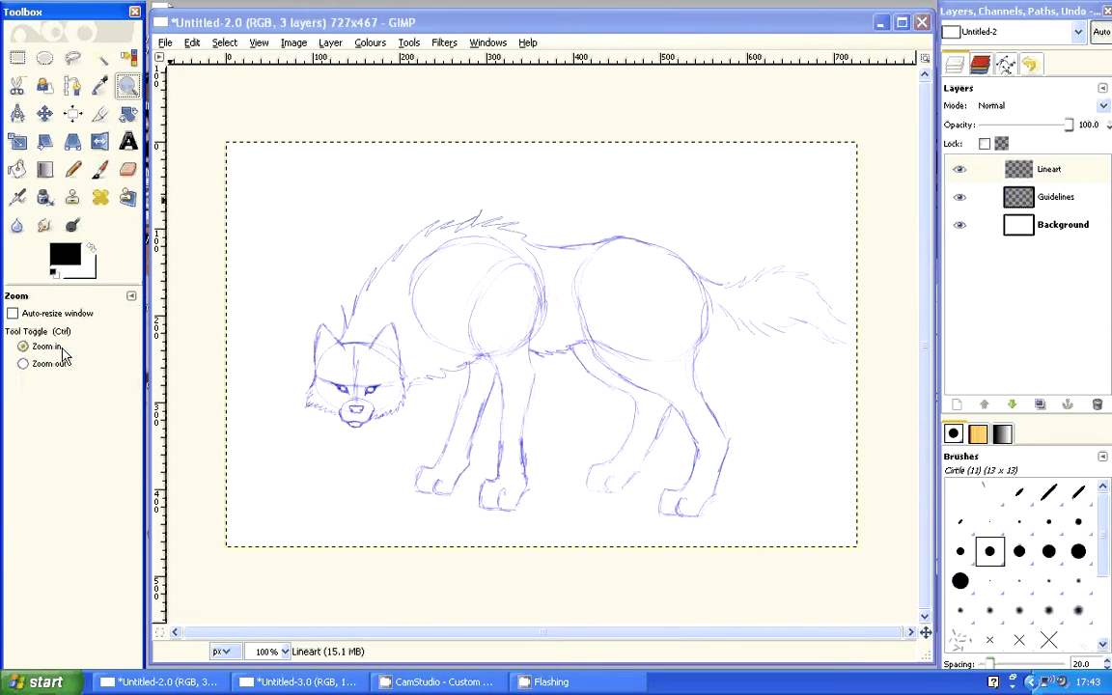
pyautogui.click(339, 438)
pyautogui.click(339, 437)
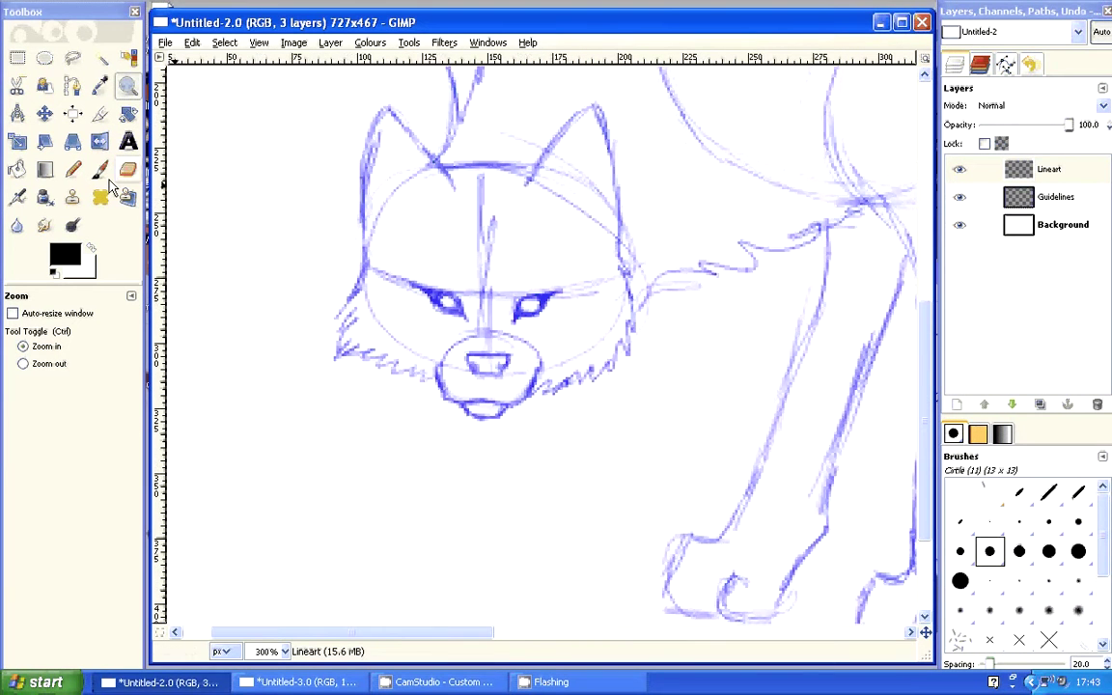
pyautogui.click(100, 170)
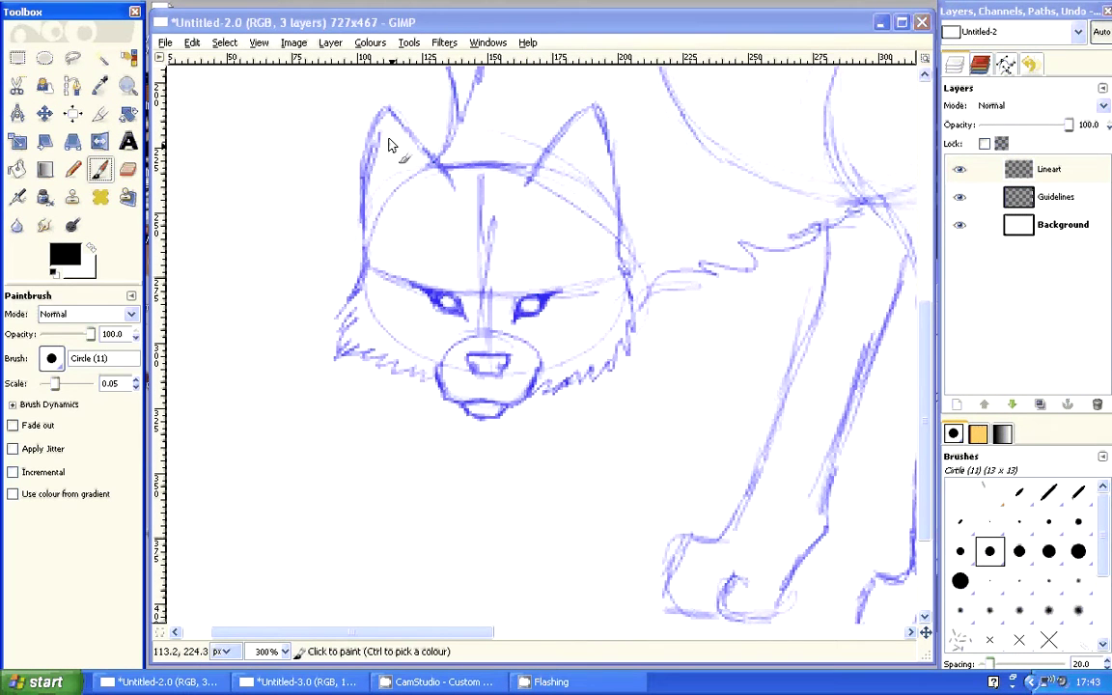
pyautogui.moveTo(382, 112); pyautogui.dragTo(365, 173)
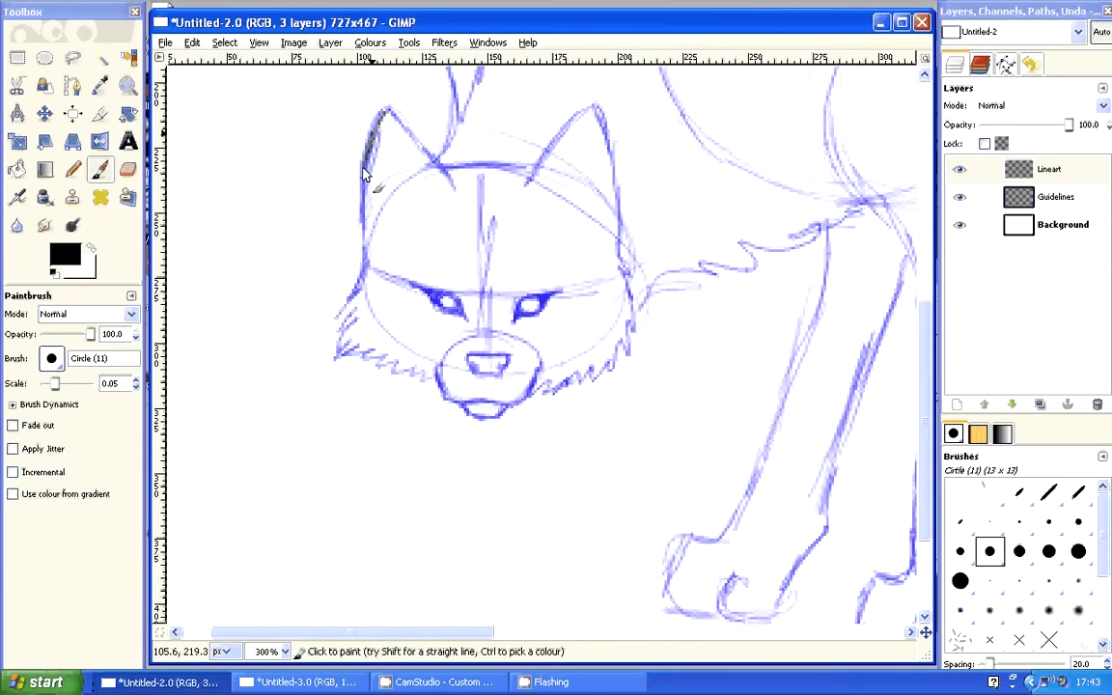
pyautogui.moveTo(386, 112); pyautogui.dragTo(362, 227)
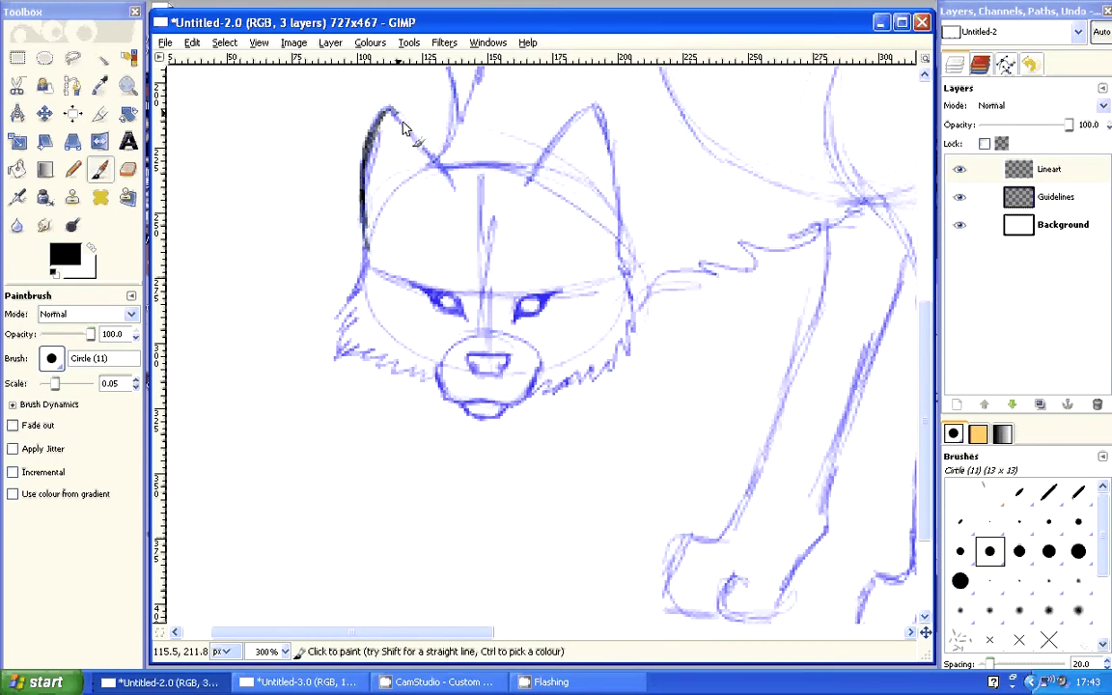
pyautogui.moveTo(403, 128); pyautogui.dragTo(455, 188)
pyautogui.moveTo(405, 129); pyautogui.dragTo(447, 179)
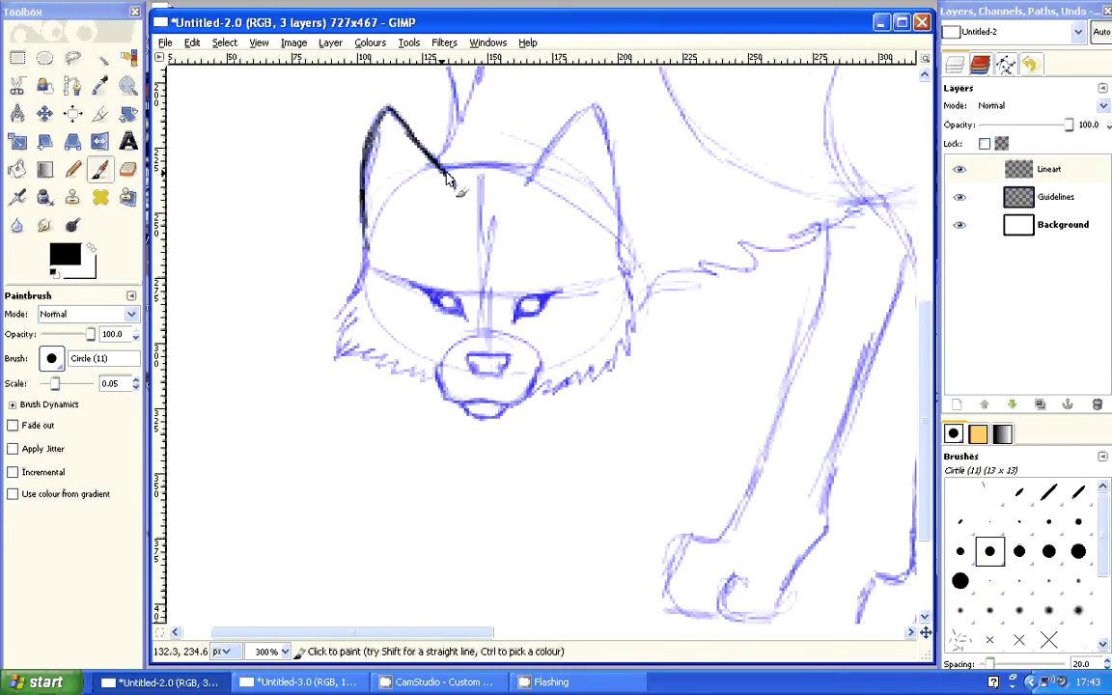
pyautogui.hotkey('ctrl', 'z')
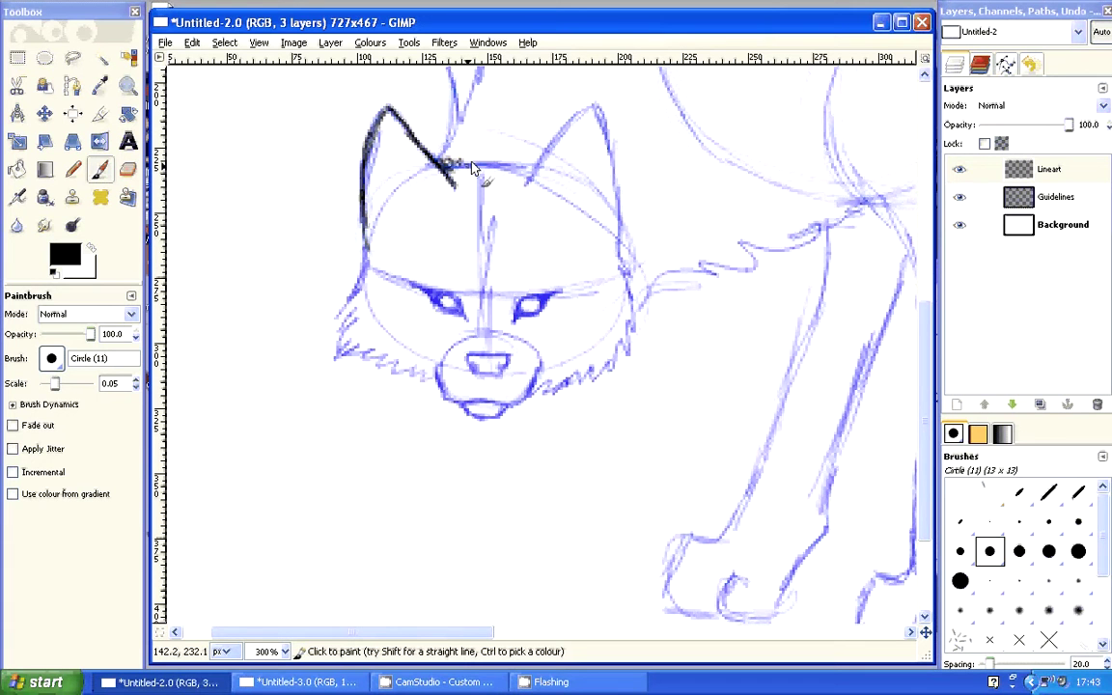
pyautogui.moveTo(536, 164)
pyautogui.mouseDown()
pyautogui.moveTo(467, 171)
pyautogui.moveTo(546, 161)
pyautogui.moveTo(622, 216)
pyautogui.mouseUp()
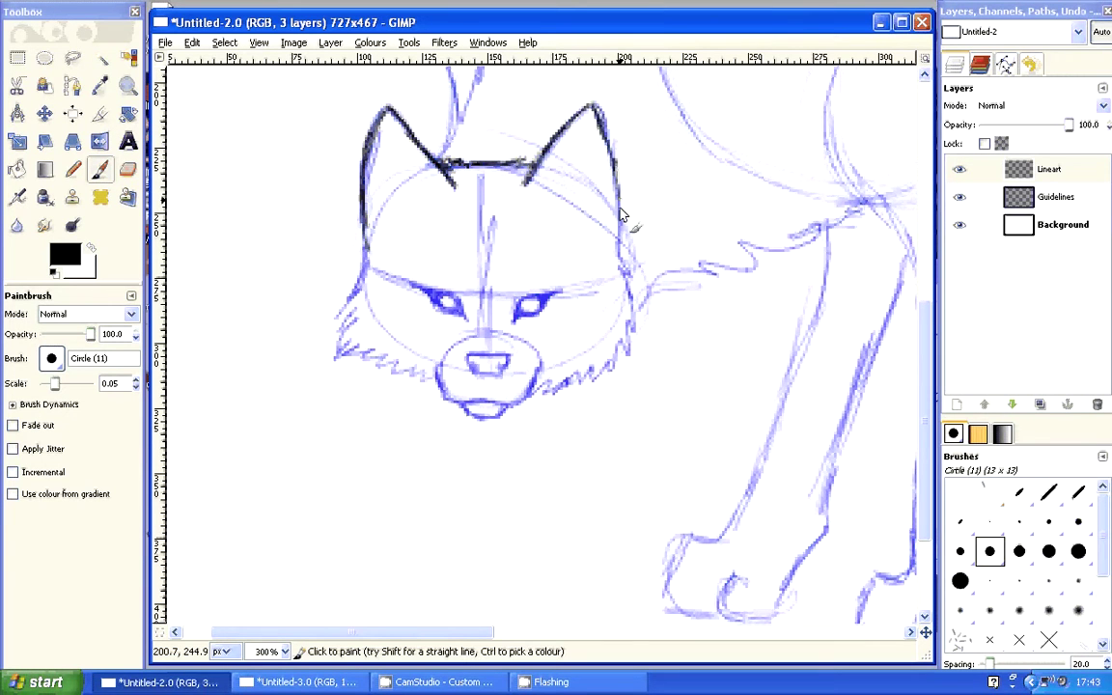
pyautogui.moveTo(620, 238); pyautogui.dragTo(618, 167)
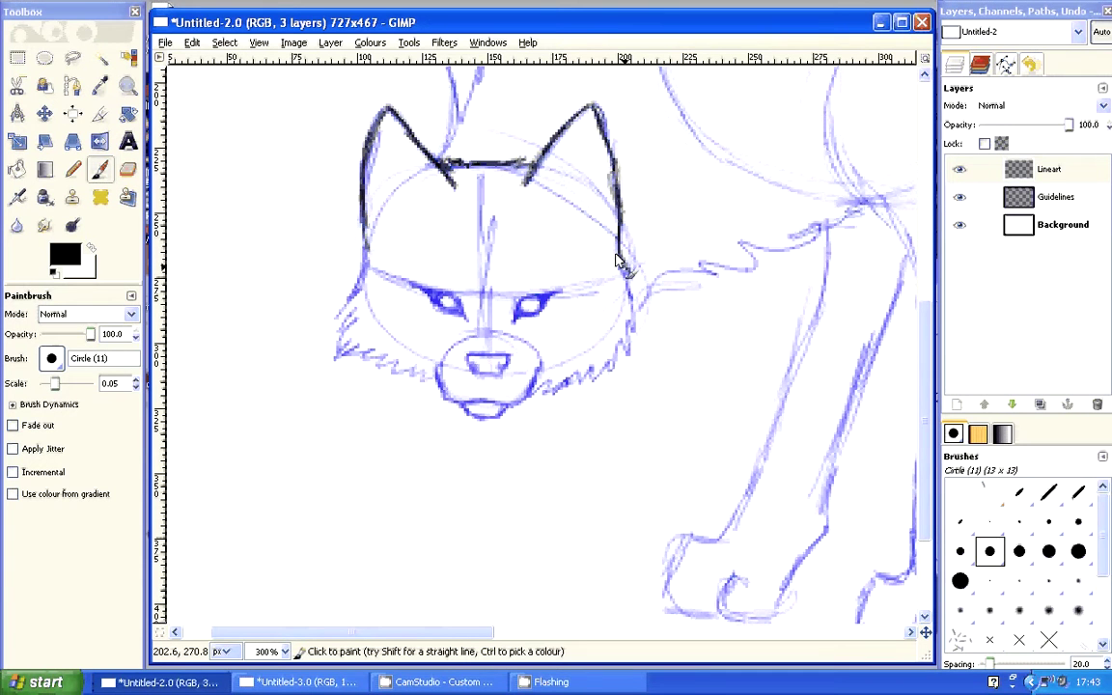
# - Ink the shaggy cheek fur on both sides of the face, along with the muzzle, chin and nose
pyautogui.moveTo(618, 261)
pyautogui.mouseDown()
pyautogui.moveTo(592, 376)
pyautogui.moveTo(534, 392)
pyautogui.mouseUp()
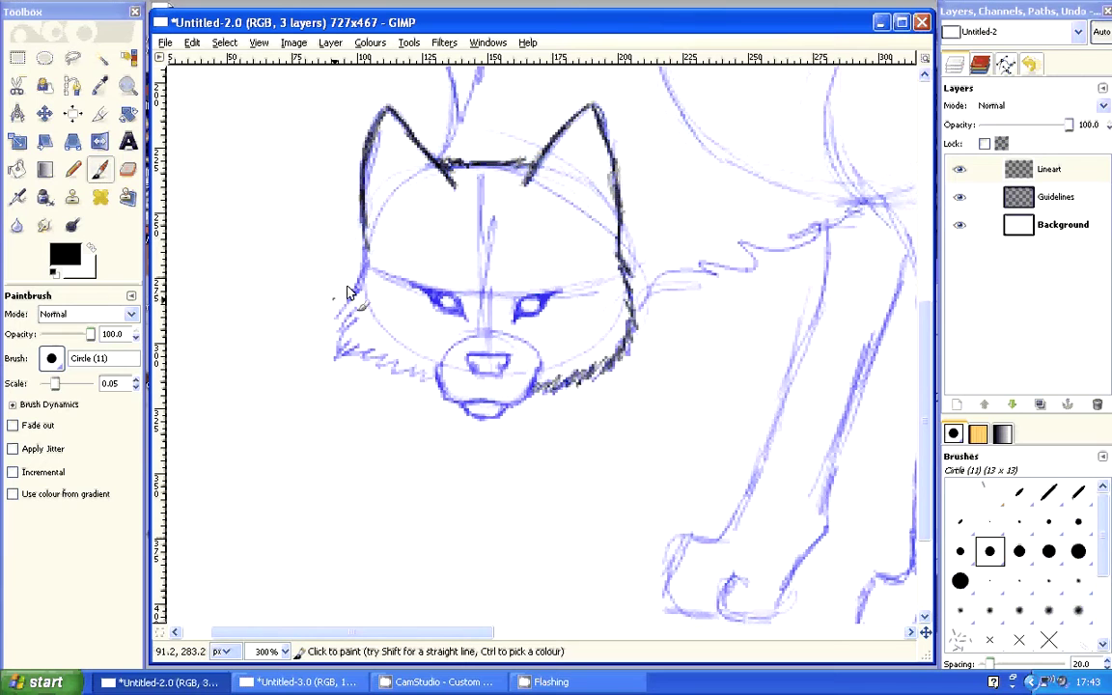
pyautogui.moveTo(364, 252); pyautogui.dragTo(331, 311)
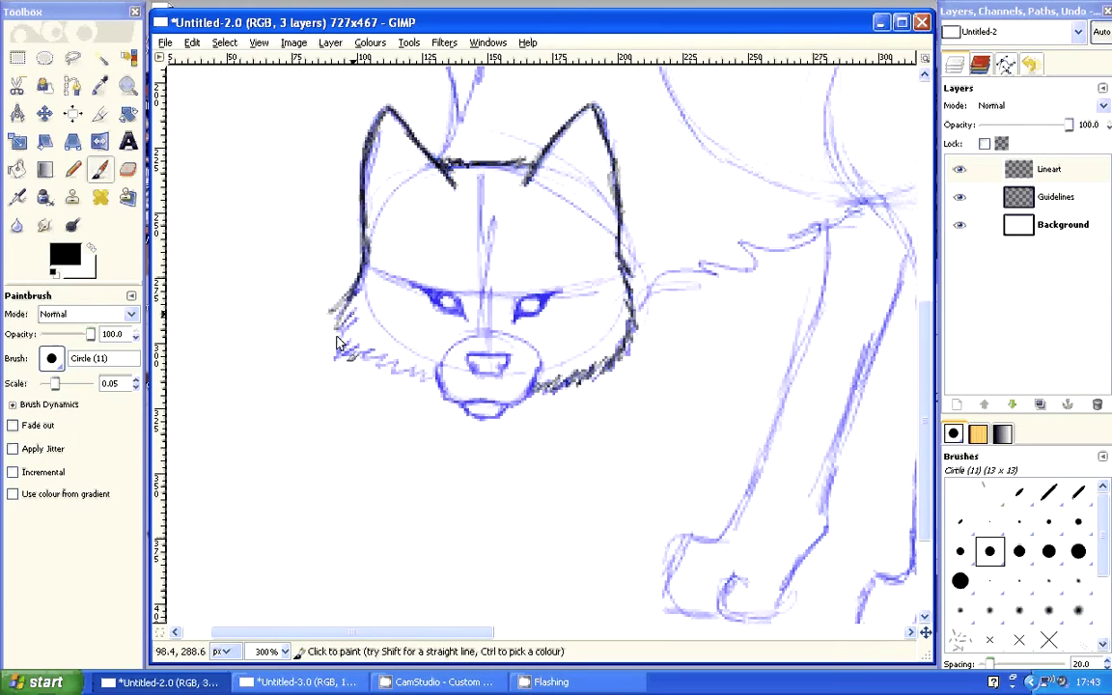
pyautogui.moveTo(337, 344)
pyautogui.mouseDown()
pyautogui.moveTo(440, 382)
pyautogui.moveTo(445, 402)
pyautogui.moveTo(483, 409)
pyautogui.moveTo(541, 385)
pyautogui.moveTo(536, 365)
pyautogui.mouseUp()
pyautogui.moveTo(470, 414); pyautogui.dragTo(504, 411)
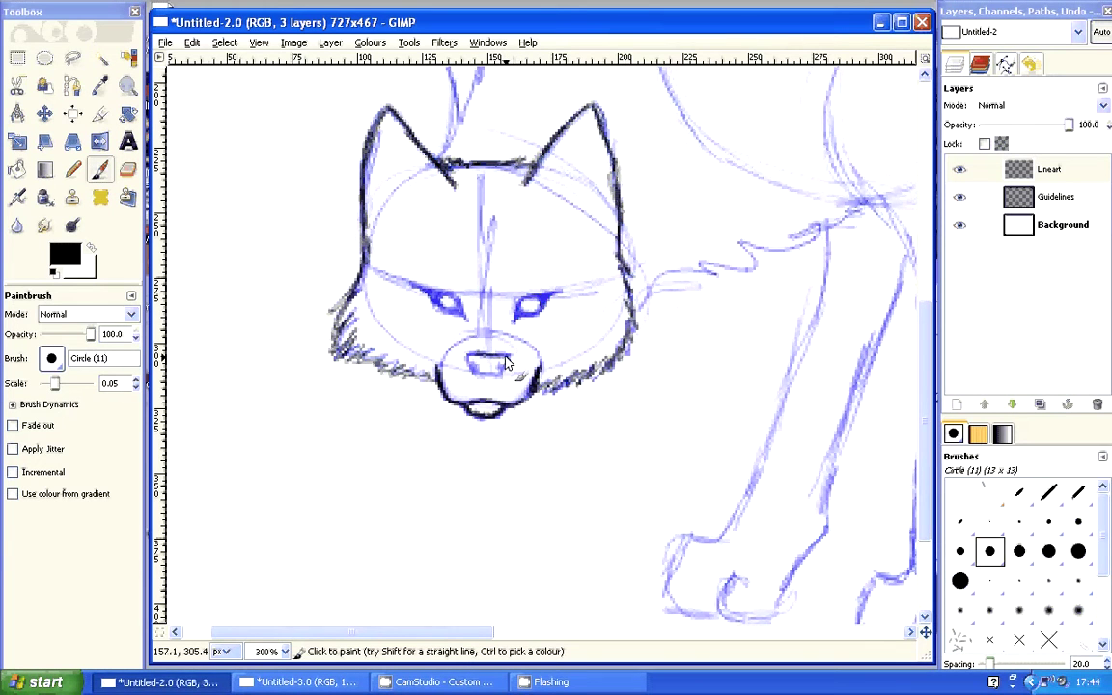
pyautogui.moveTo(505, 363)
pyautogui.mouseDown()
pyautogui.moveTo(470, 366)
pyautogui.moveTo(495, 378)
pyautogui.moveTo(479, 371)
pyautogui.mouseUp()
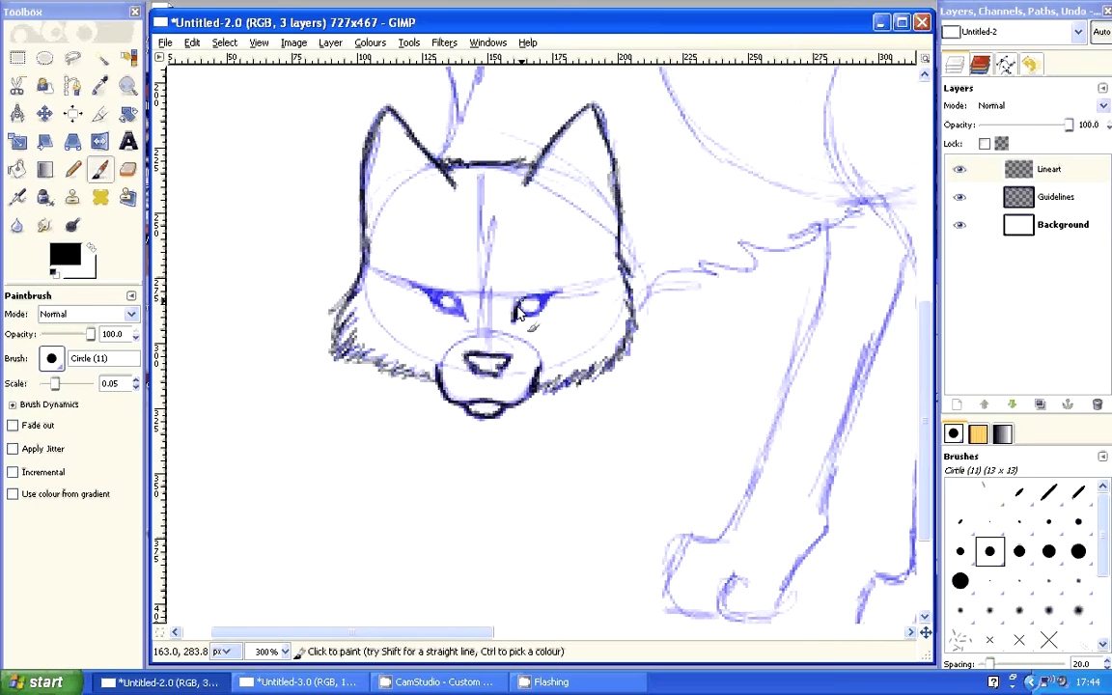
# - Ink both eyes in black with thick, dark corners, leaving the centres white
pyautogui.moveTo(519, 307)
pyautogui.mouseDown()
pyautogui.moveTo(556, 296)
pyautogui.moveTo(536, 319)
pyautogui.moveTo(541, 305)
pyautogui.mouseUp()
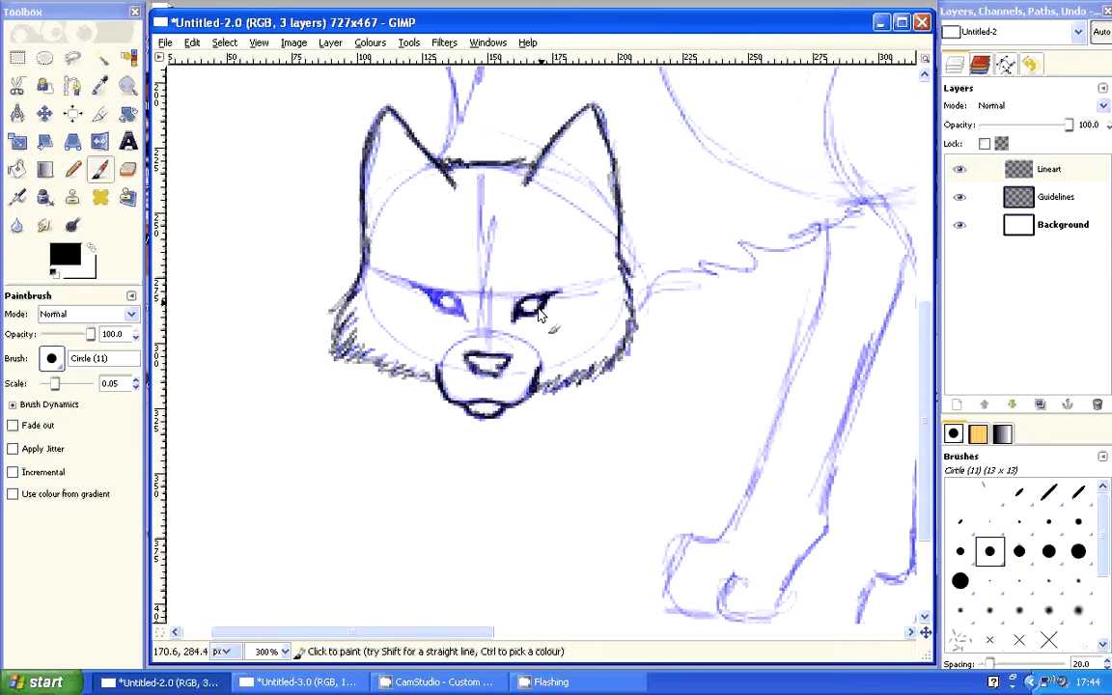
pyautogui.moveTo(537, 311); pyautogui.dragTo(517, 296)
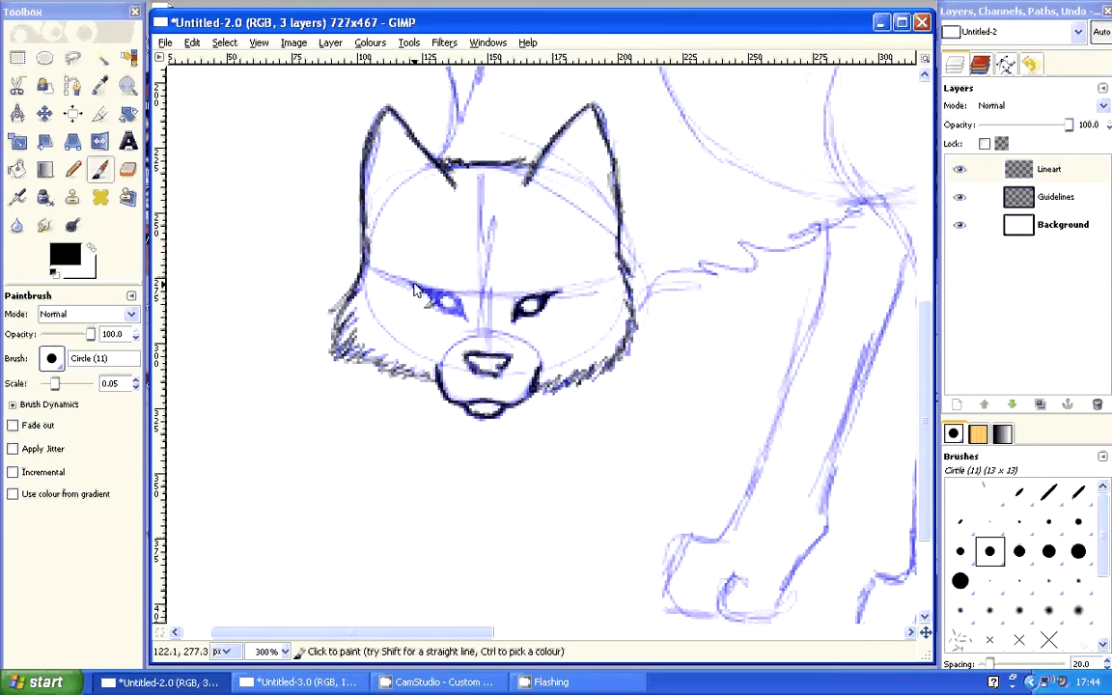
pyautogui.moveTo(415, 290); pyautogui.dragTo(461, 312)
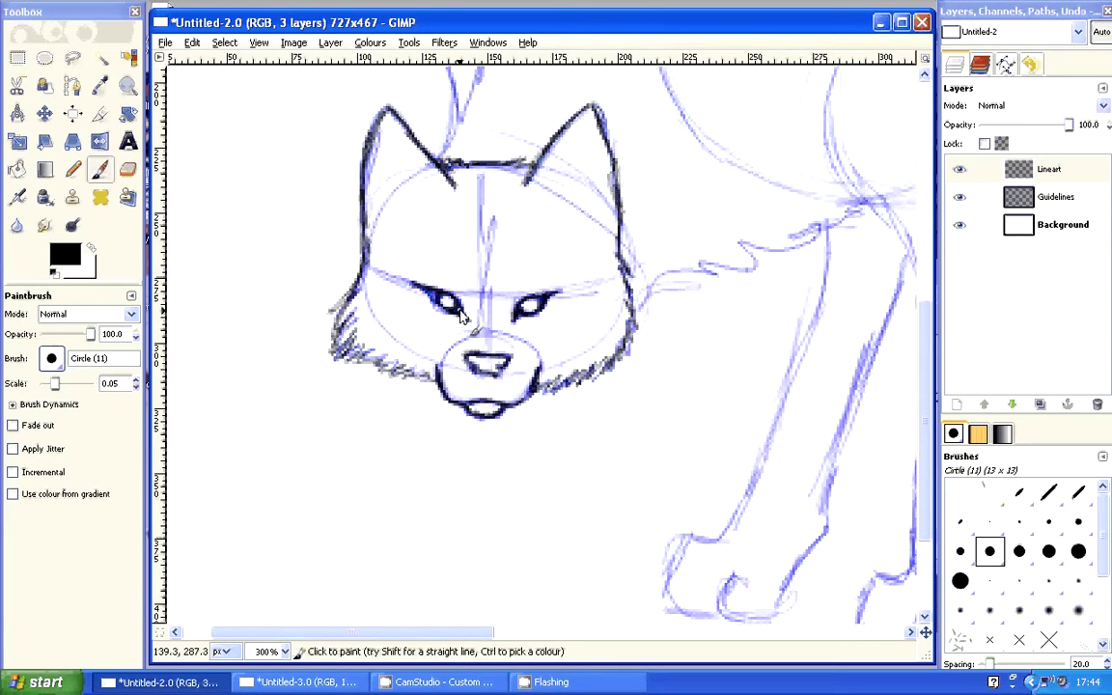
pyautogui.moveTo(460, 314); pyautogui.dragTo(427, 299)
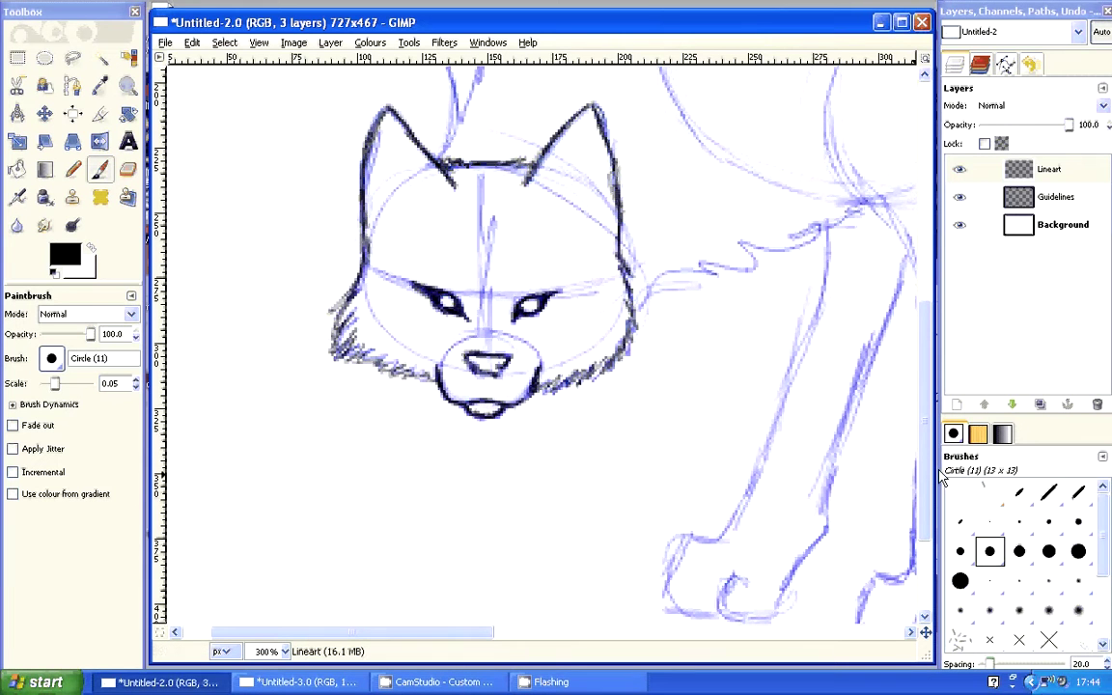
# - Ink the jagged fur line along the back of the neck, from behind the ears up towards the shoulders
pyautogui.scroll(3, 948, 424)
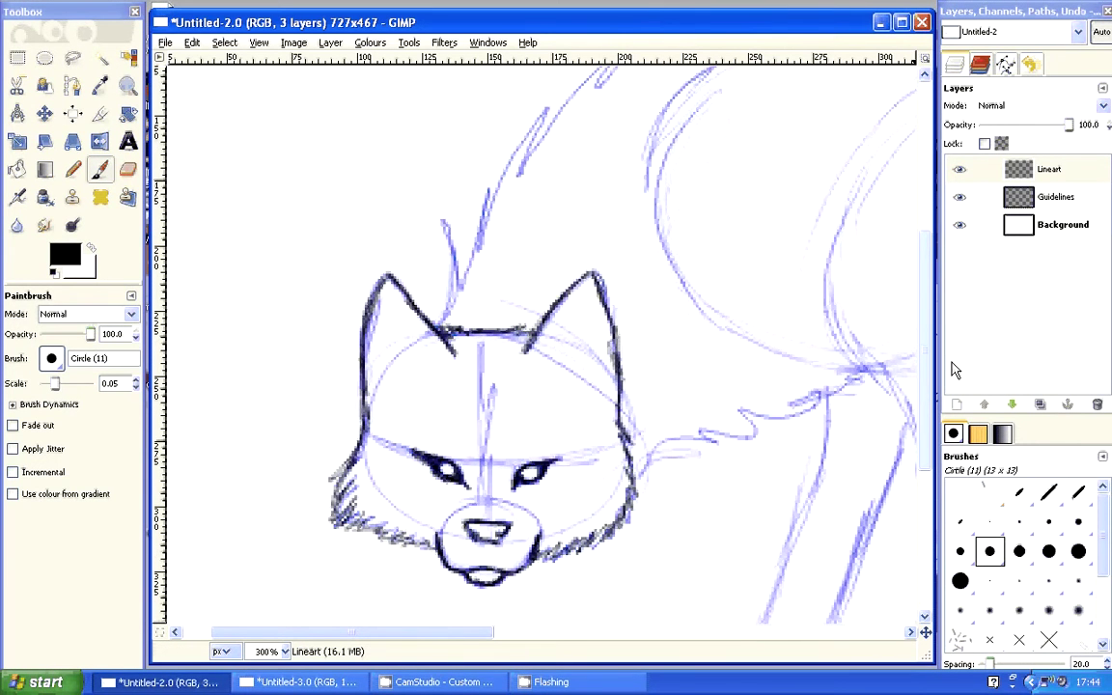
pyautogui.scroll(3, 695, 406)
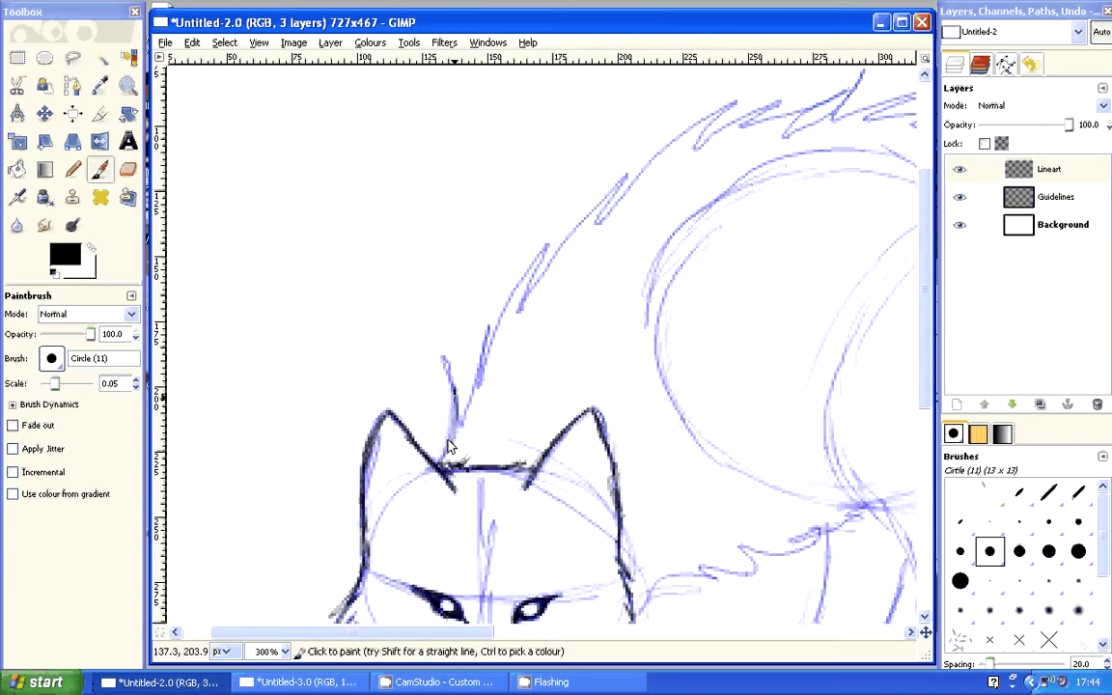
pyautogui.moveTo(455, 423); pyautogui.dragTo(491, 315)
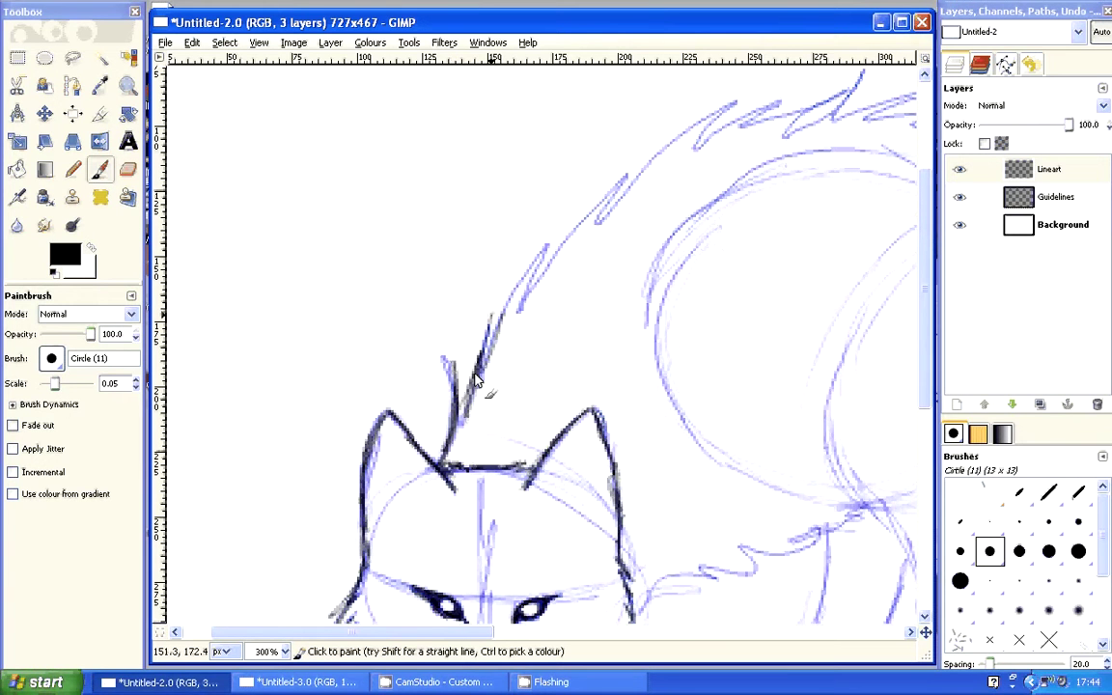
pyautogui.moveTo(475, 379)
pyautogui.mouseDown()
pyautogui.moveTo(595, 228)
pyautogui.moveTo(734, 104)
pyautogui.mouseUp()
# - Ink the spiky mane tufts over the shoulders, ending where the smooth back line begins
pyautogui.moveTo(418, 633); pyautogui.dragTo(524, 634)
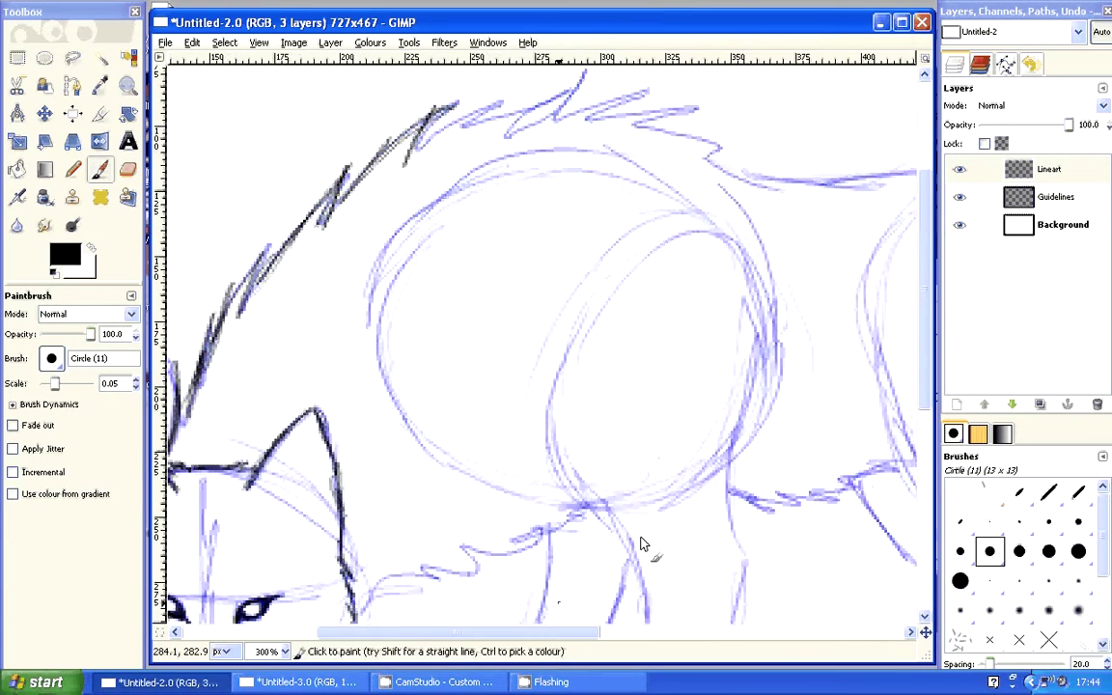
pyautogui.scroll(3, 642, 544)
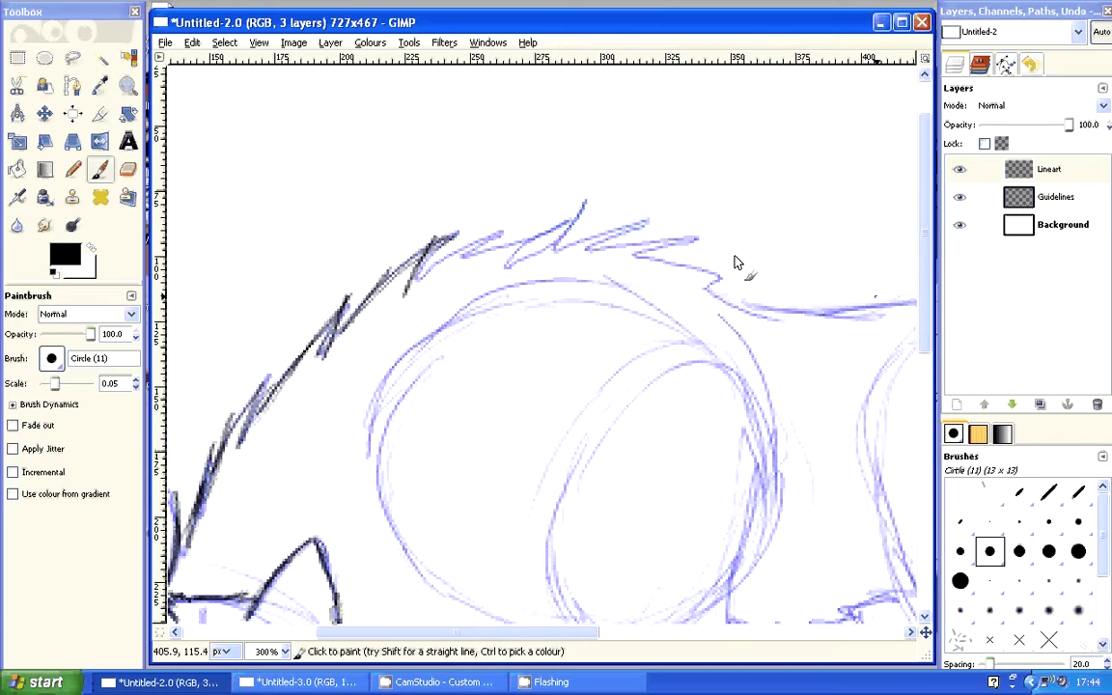
pyautogui.moveTo(514, 228); pyautogui.dragTo(454, 253)
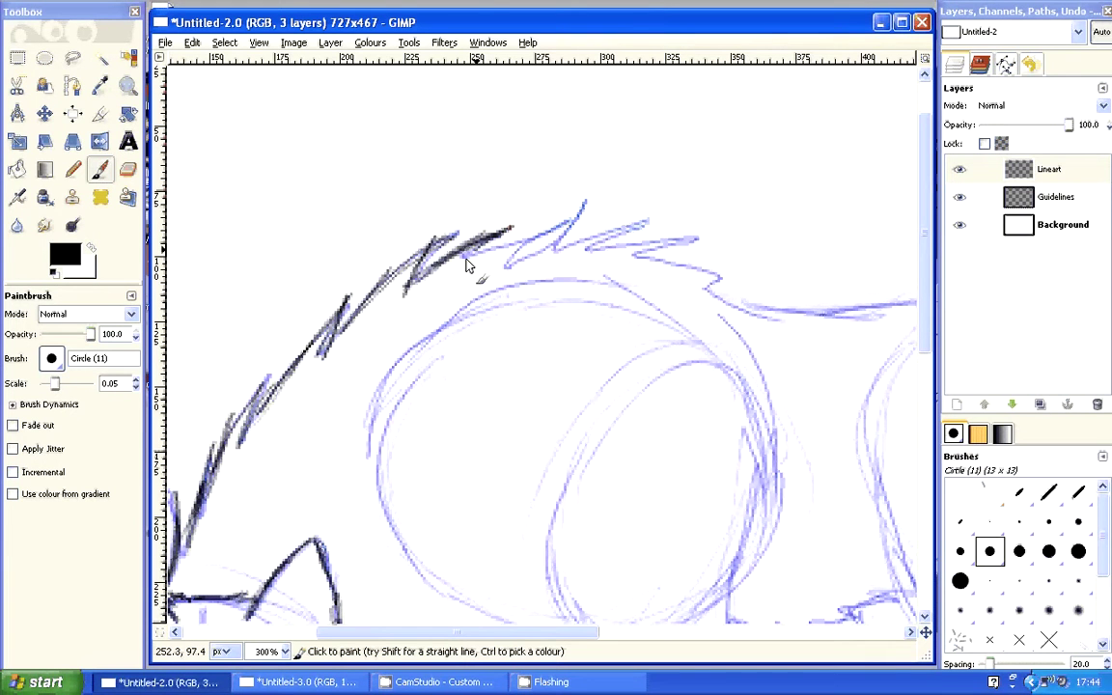
pyautogui.moveTo(502, 261); pyautogui.dragTo(591, 252)
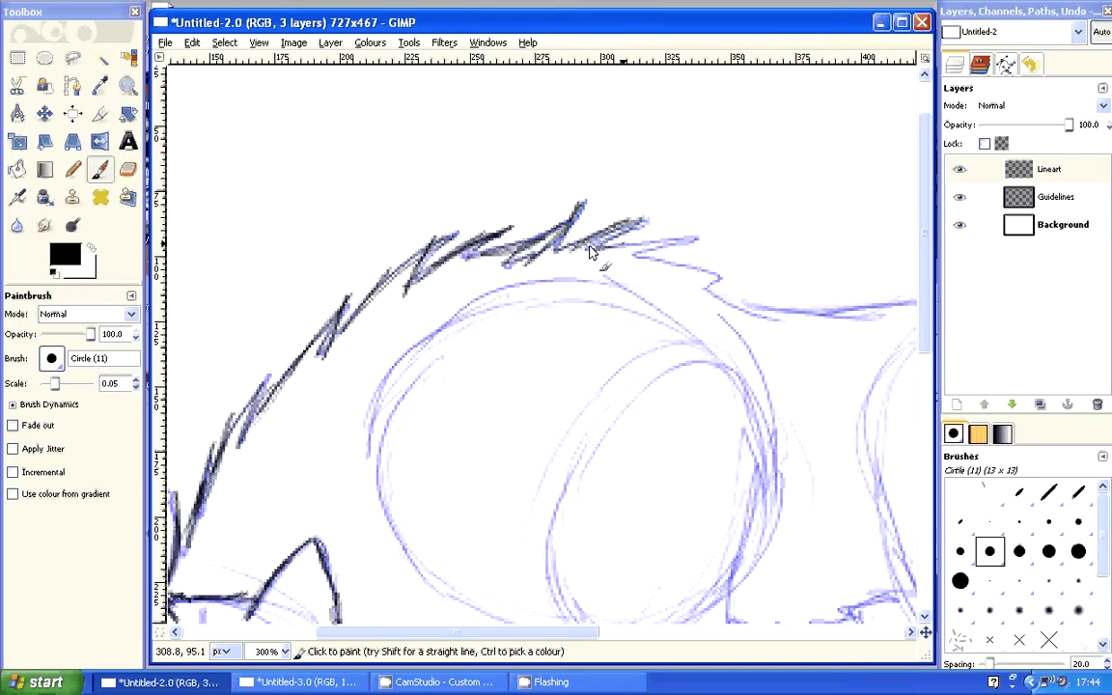
pyautogui.moveTo(592, 252); pyautogui.dragTo(726, 338)
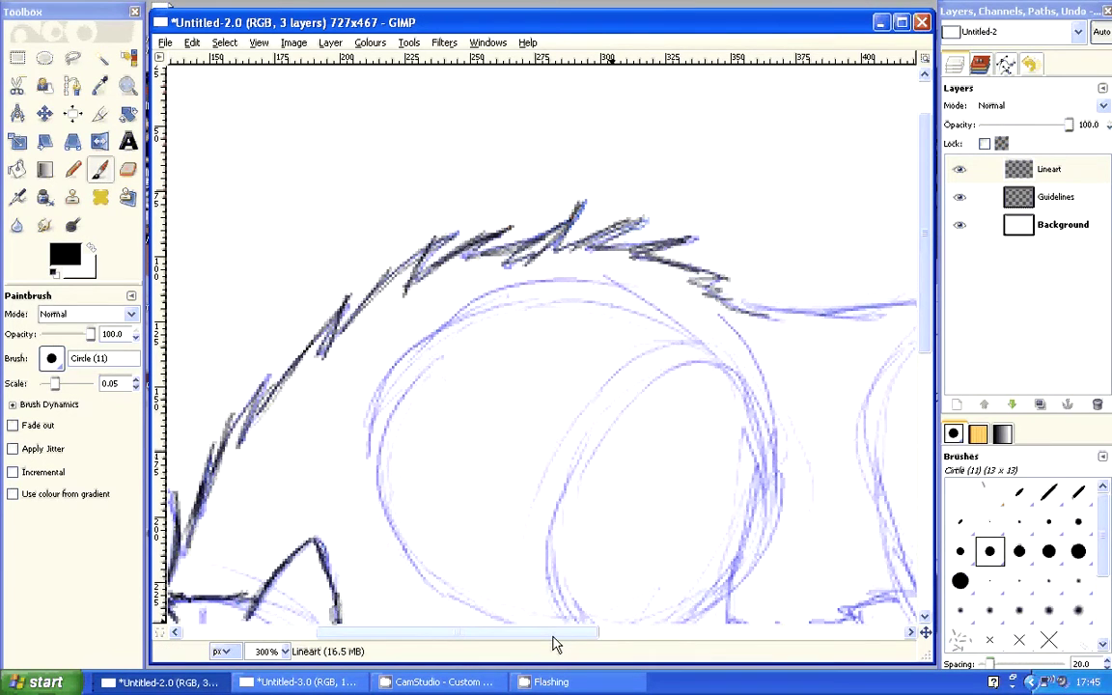
# - Ink the smooth back line from the mane over the hips and down around the rump below the tail base
pyautogui.moveTo(554, 635); pyautogui.dragTo(704, 635)
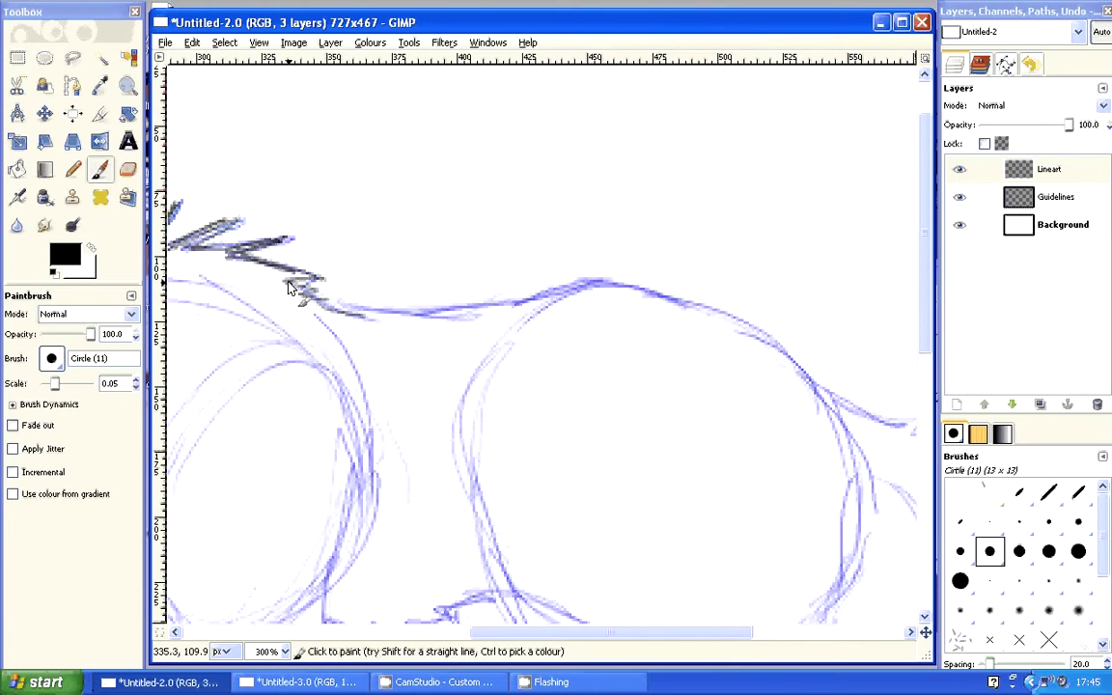
pyautogui.moveTo(288, 287); pyautogui.dragTo(492, 303)
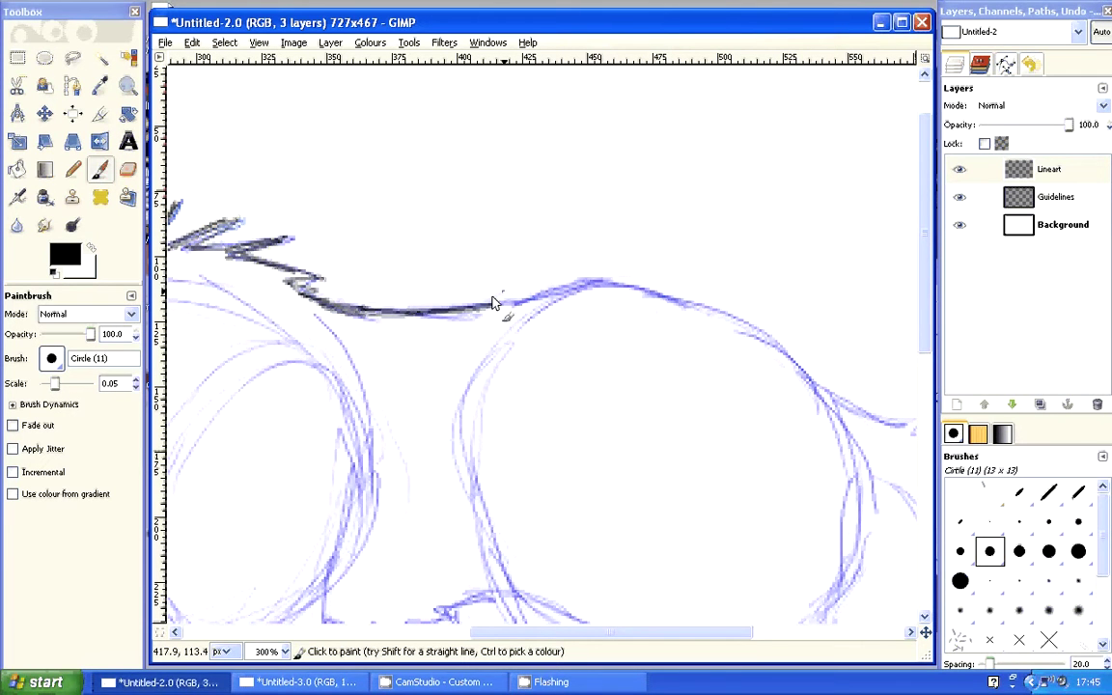
pyautogui.moveTo(493, 303)
pyautogui.mouseDown()
pyautogui.moveTo(681, 304)
pyautogui.moveTo(801, 370)
pyautogui.mouseUp()
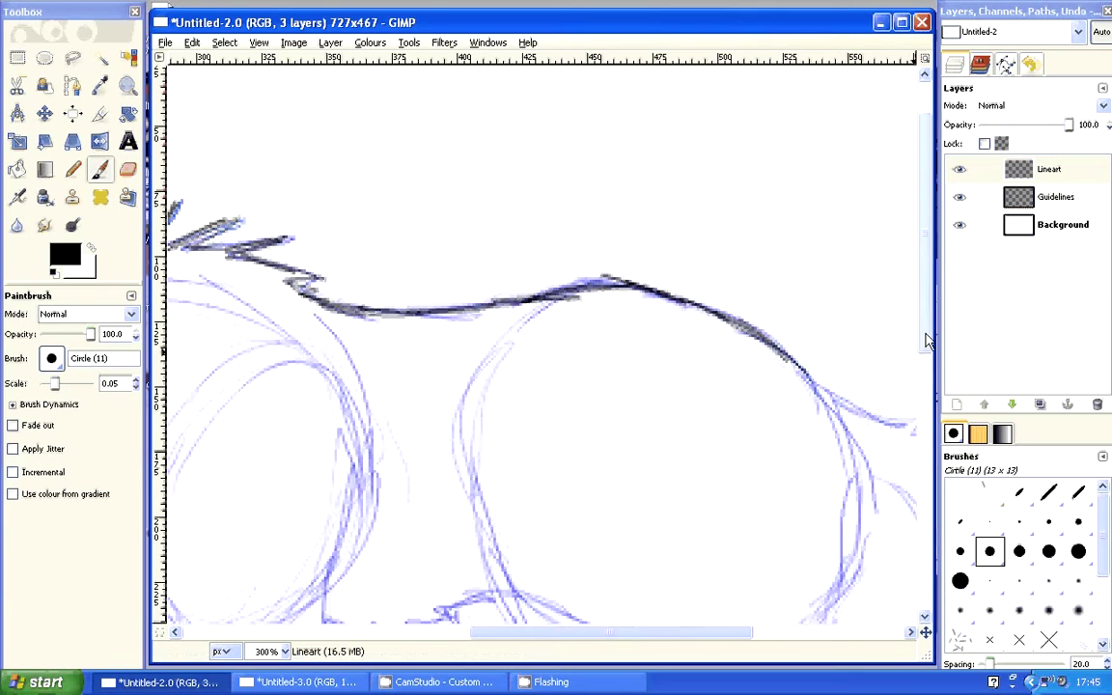
pyautogui.scroll(-3, 925, 340)
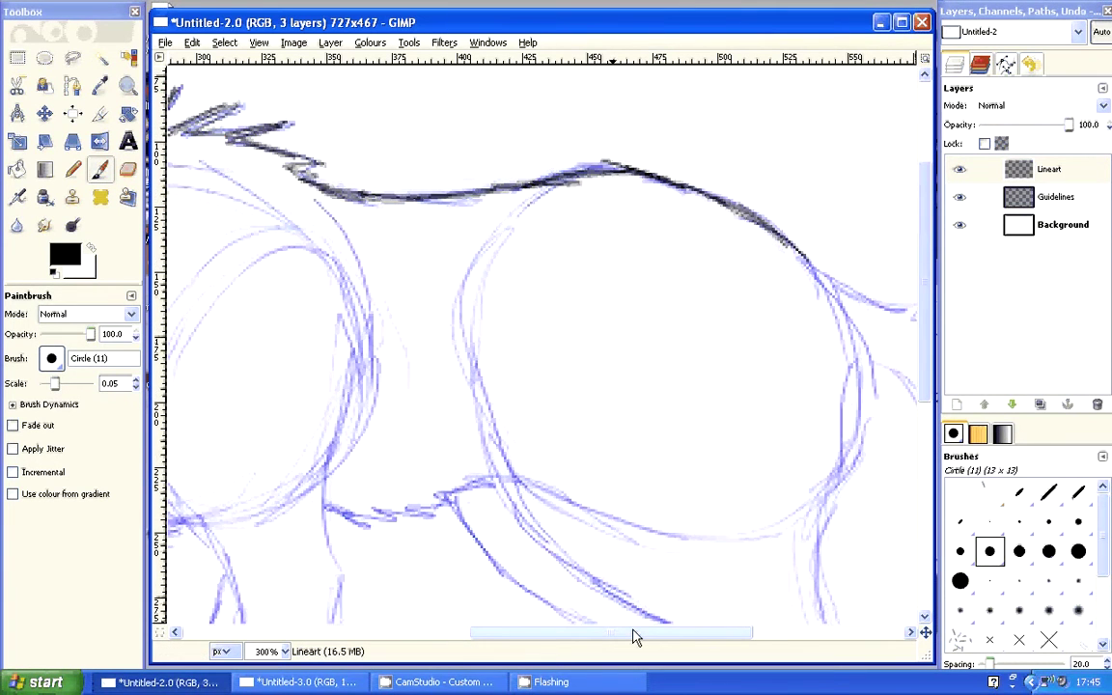
pyautogui.moveTo(635, 635); pyautogui.dragTo(681, 635)
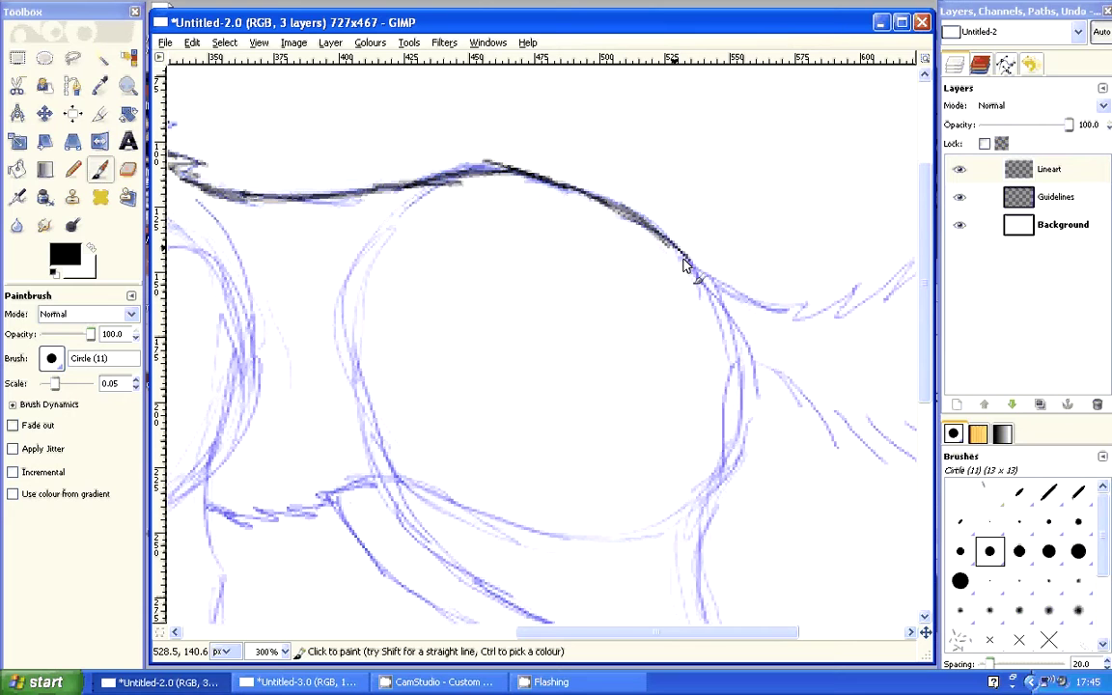
pyautogui.moveTo(684, 266)
pyautogui.mouseDown()
pyautogui.moveTo(739, 386)
pyautogui.moveTo(742, 467)
pyautogui.mouseUp()
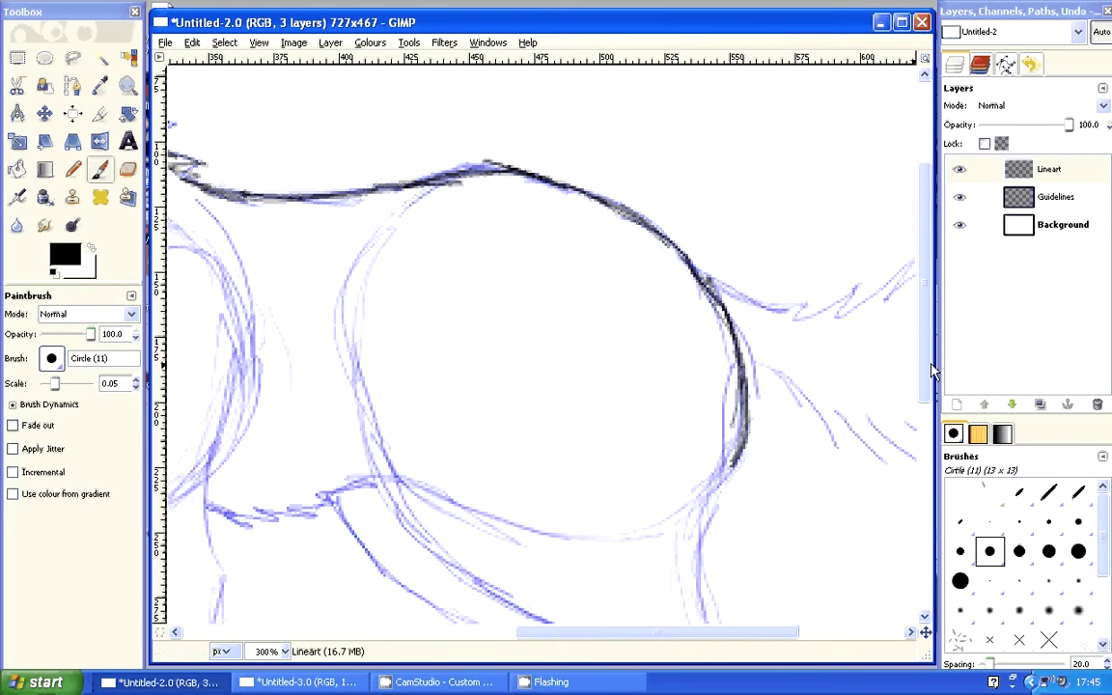
# - Ink the back edge of the near hind leg from below the rump down to just above the hock
pyautogui.scroll(-5, 707, 254)
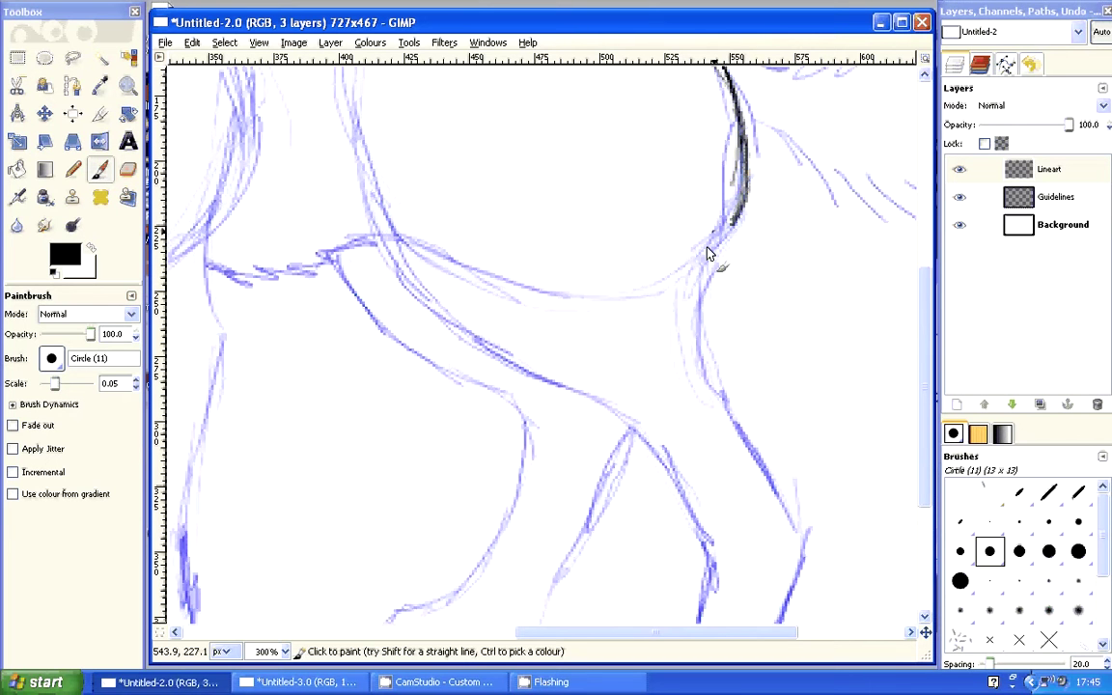
pyautogui.moveTo(708, 254); pyautogui.dragTo(717, 418)
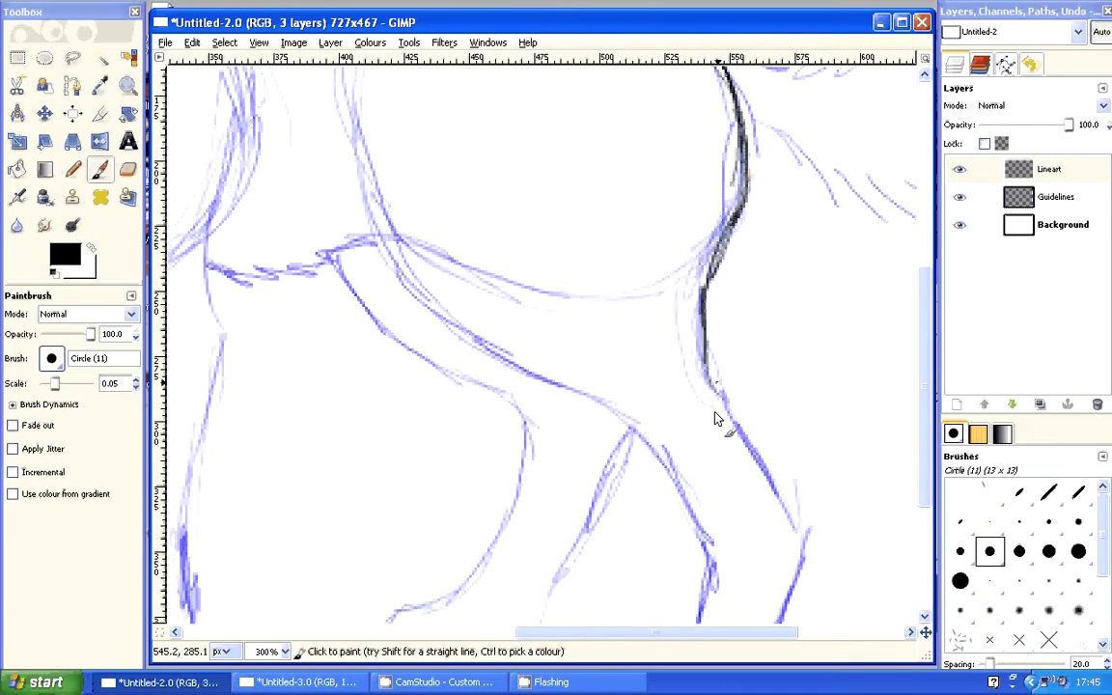
pyautogui.moveTo(716, 418); pyautogui.dragTo(782, 502)
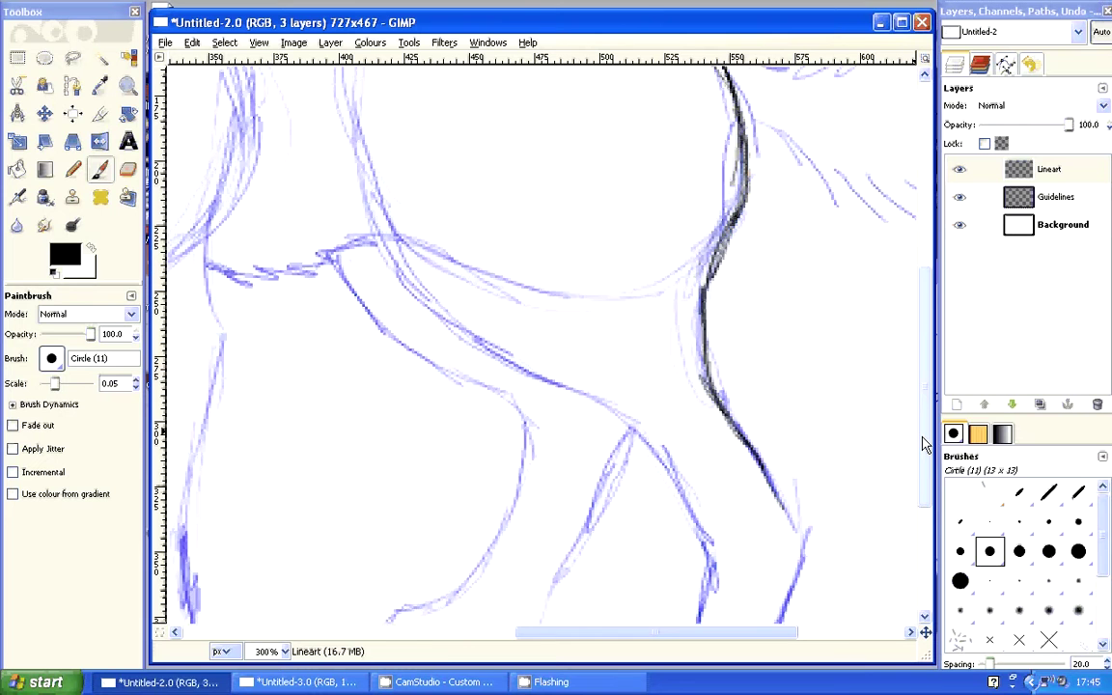
# - Ink the near hind leg's hock and paw with its curved toe, continuing up the front edge to the lower thigh
pyautogui.scroll(-5, 924, 444)
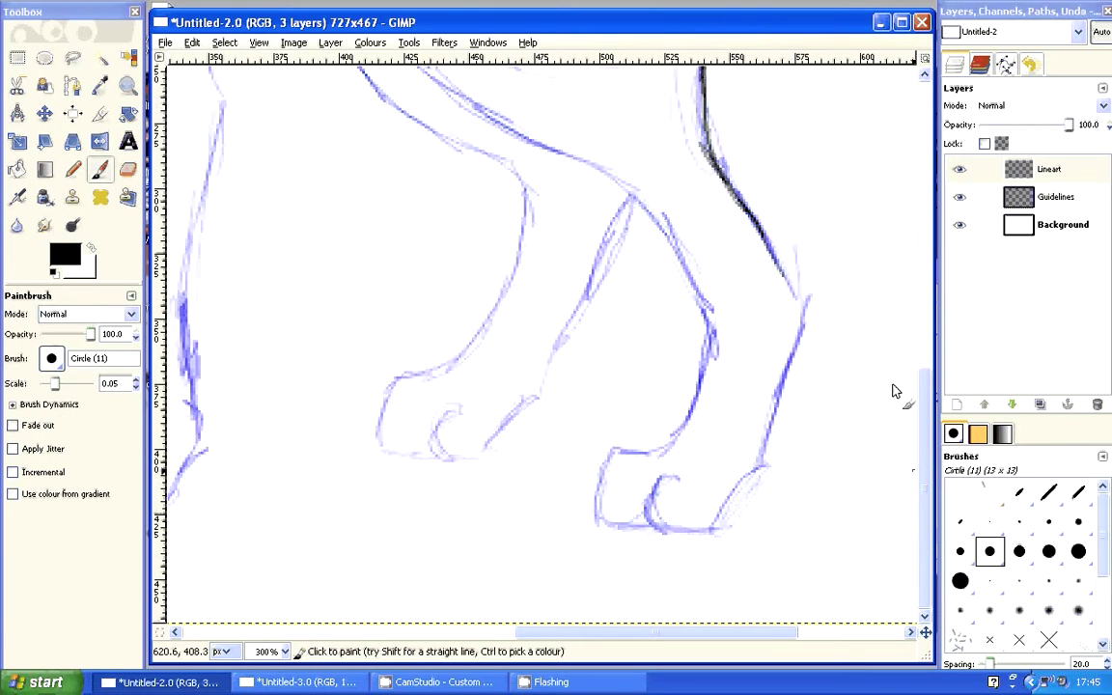
pyautogui.moveTo(737, 205)
pyautogui.mouseDown()
pyautogui.moveTo(780, 270)
pyautogui.moveTo(787, 398)
pyautogui.moveTo(733, 499)
pyautogui.moveTo(691, 537)
pyautogui.moveTo(674, 479)
pyautogui.moveTo(691, 475)
pyautogui.mouseUp()
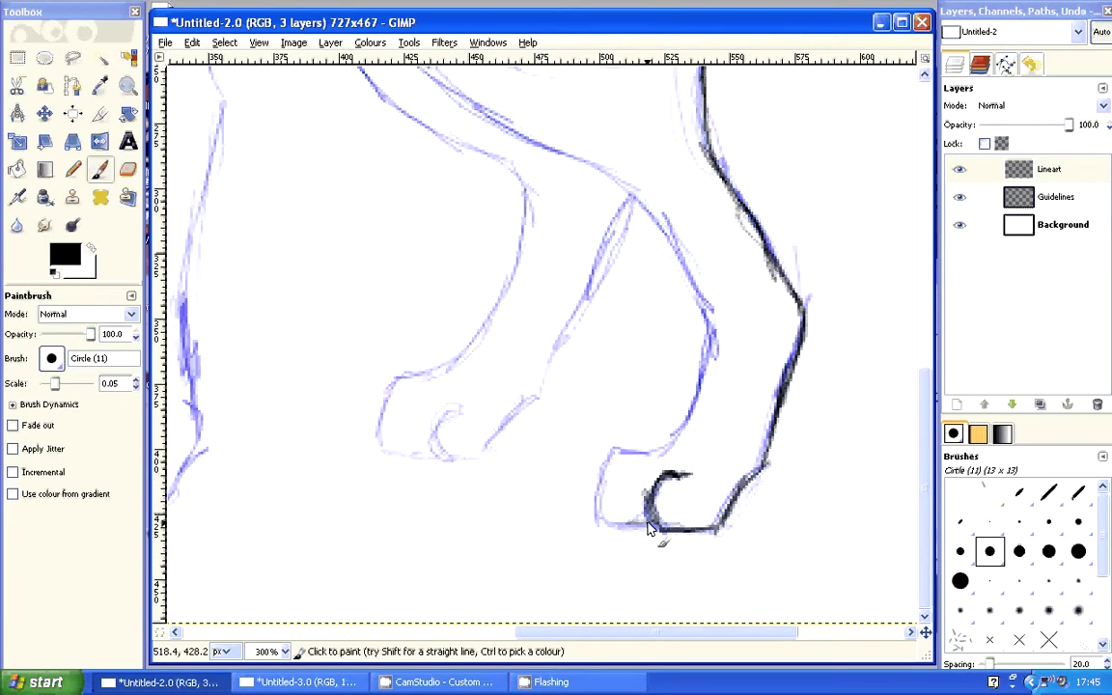
pyautogui.moveTo(649, 529)
pyautogui.mouseDown()
pyautogui.moveTo(609, 469)
pyautogui.moveTo(666, 444)
pyautogui.moveTo(704, 384)
pyautogui.moveTo(706, 331)
pyautogui.mouseUp()
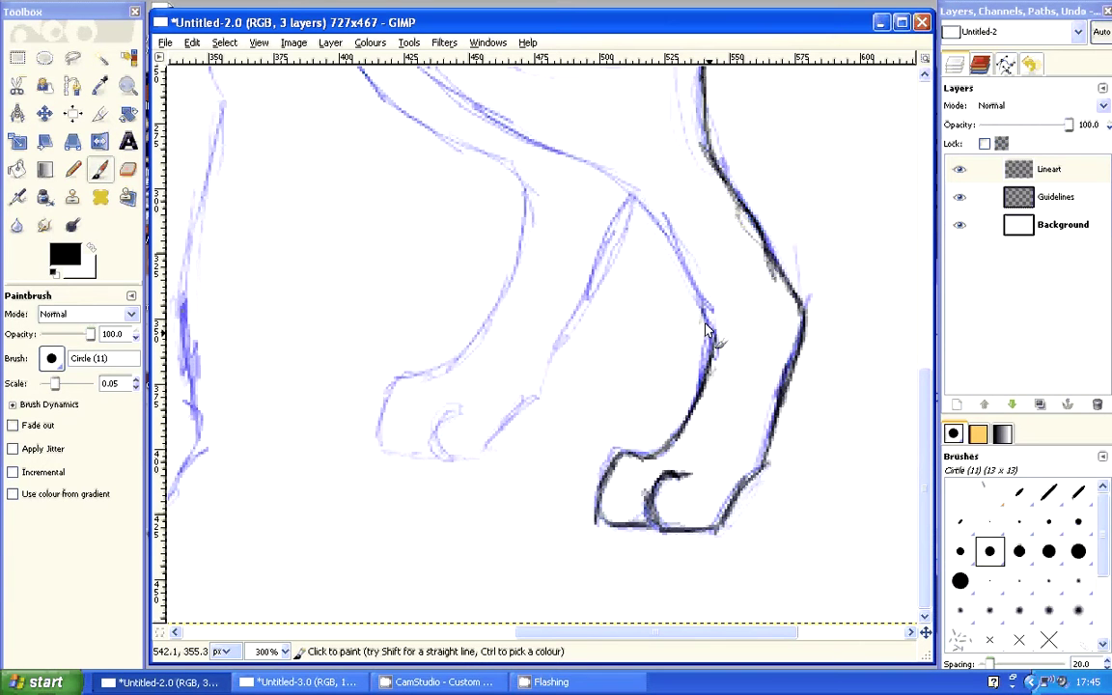
pyautogui.moveTo(706, 331)
pyautogui.mouseDown()
pyautogui.moveTo(666, 235)
pyautogui.moveTo(469, 126)
pyautogui.mouseUp()
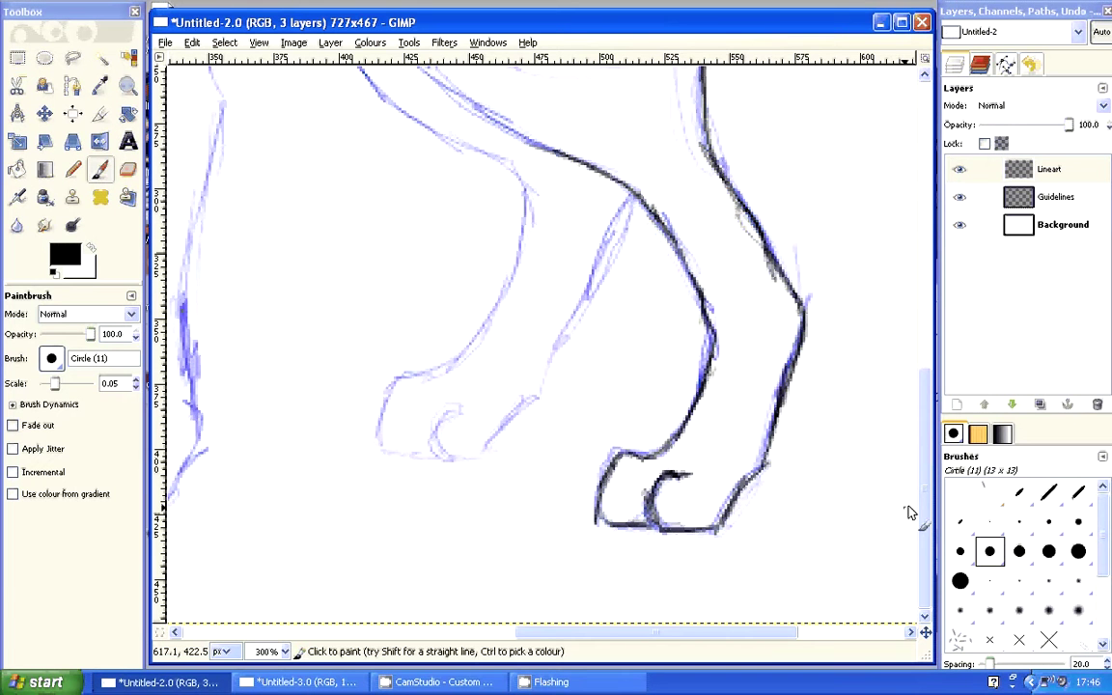
# - Extend the front edge of the near hind thigh in black, curving up past the belly into the flank
pyautogui.scroll(4, 910, 511)
pyautogui.scroll(2, 734, 512)
pyautogui.moveTo(591, 631); pyautogui.dragTo(490, 629)
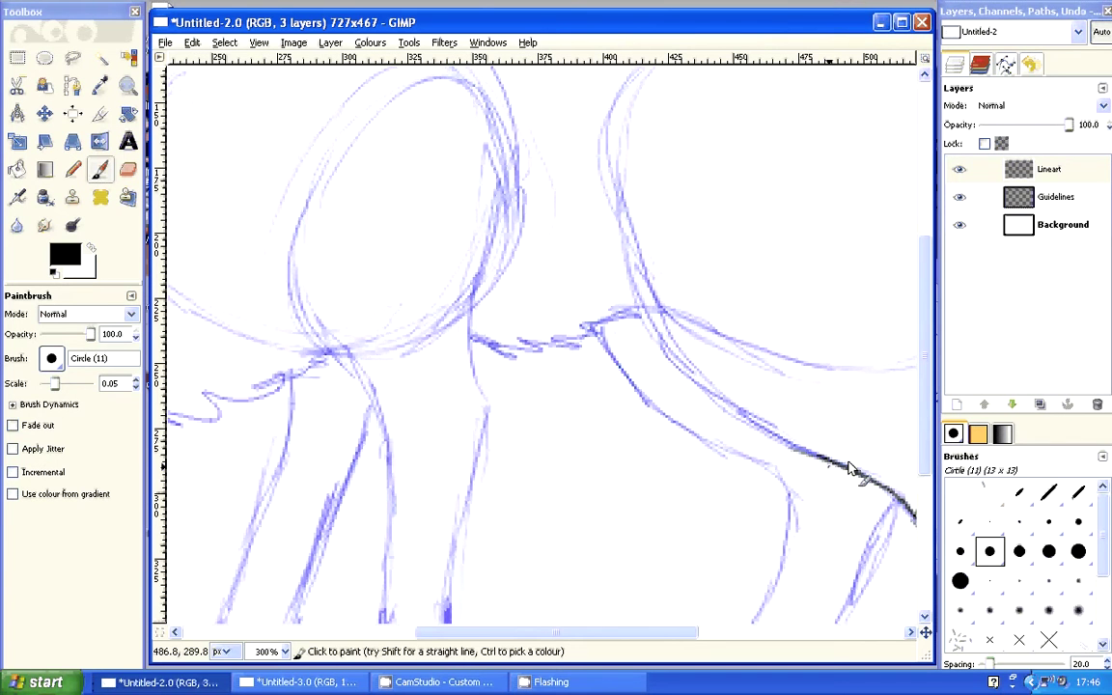
pyautogui.moveTo(850, 467); pyautogui.dragTo(763, 432)
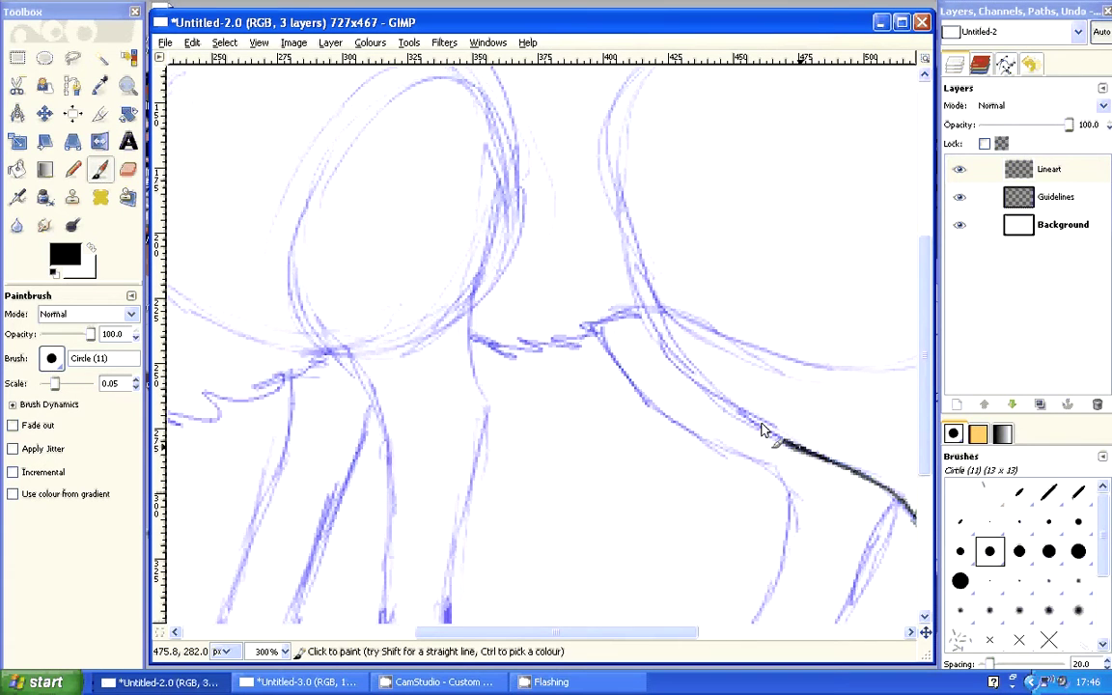
pyautogui.moveTo(763, 432); pyautogui.dragTo(664, 348)
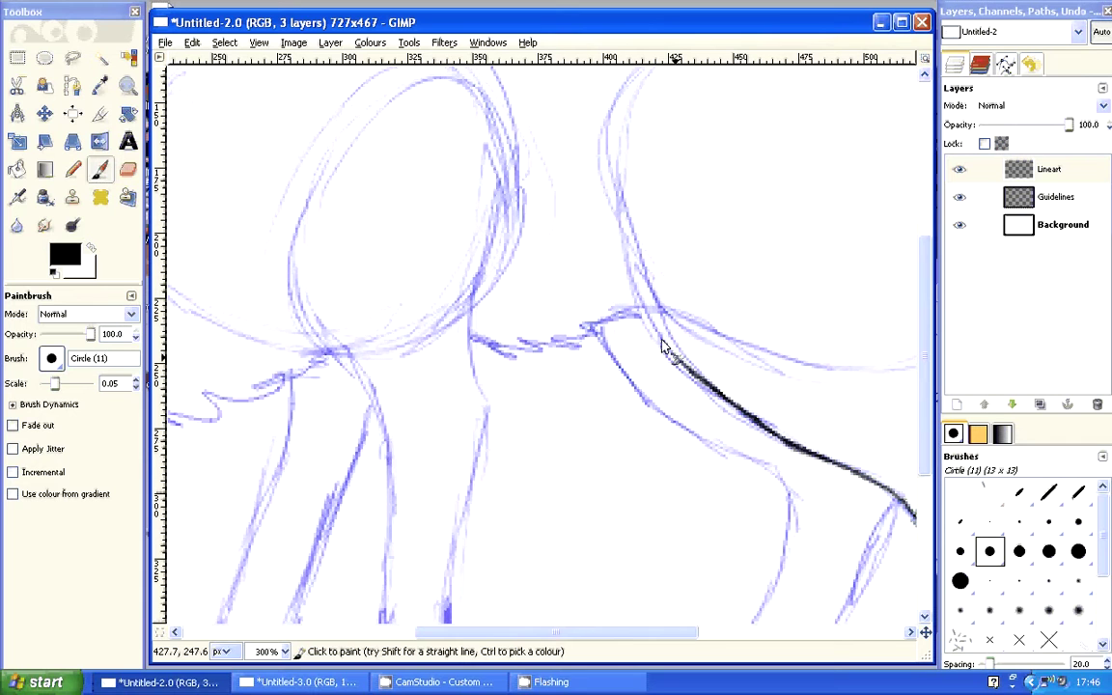
pyautogui.moveTo(665, 348); pyautogui.dragTo(603, 147)
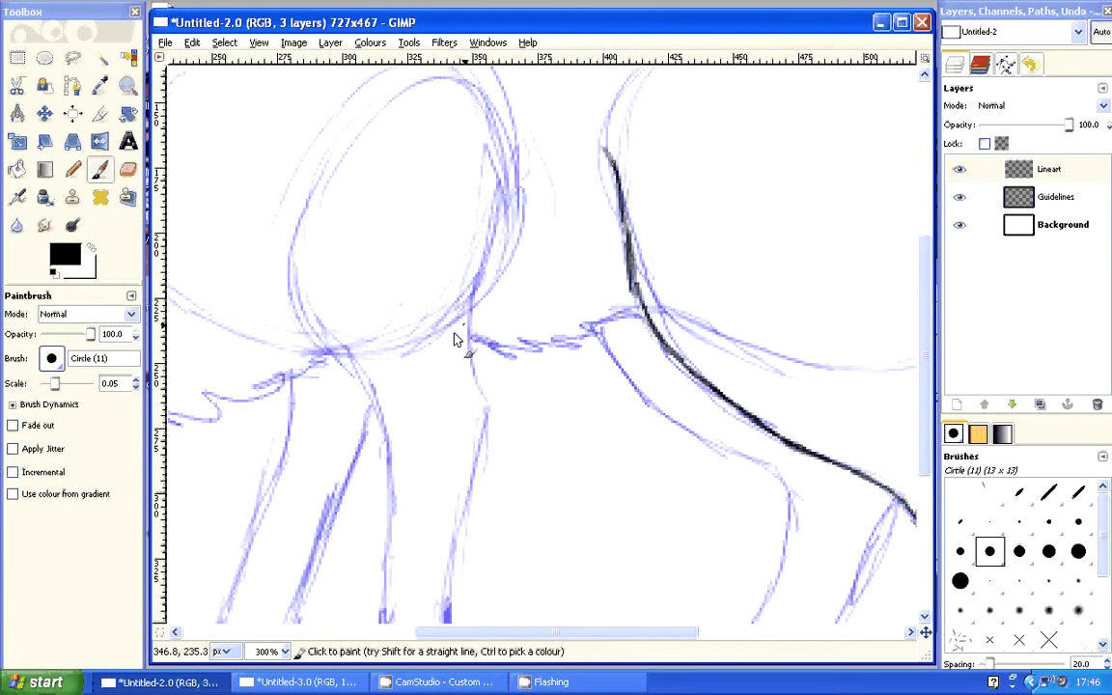
# - Ink the jagged belly line between the near legs and the rear contour of the near foreleg around the elbow
pyautogui.moveTo(470, 333)
pyautogui.mouseDown()
pyautogui.moveTo(498, 355)
pyautogui.moveTo(642, 309)
pyautogui.mouseUp()
pyautogui.hscroll(-3, 580, 623)
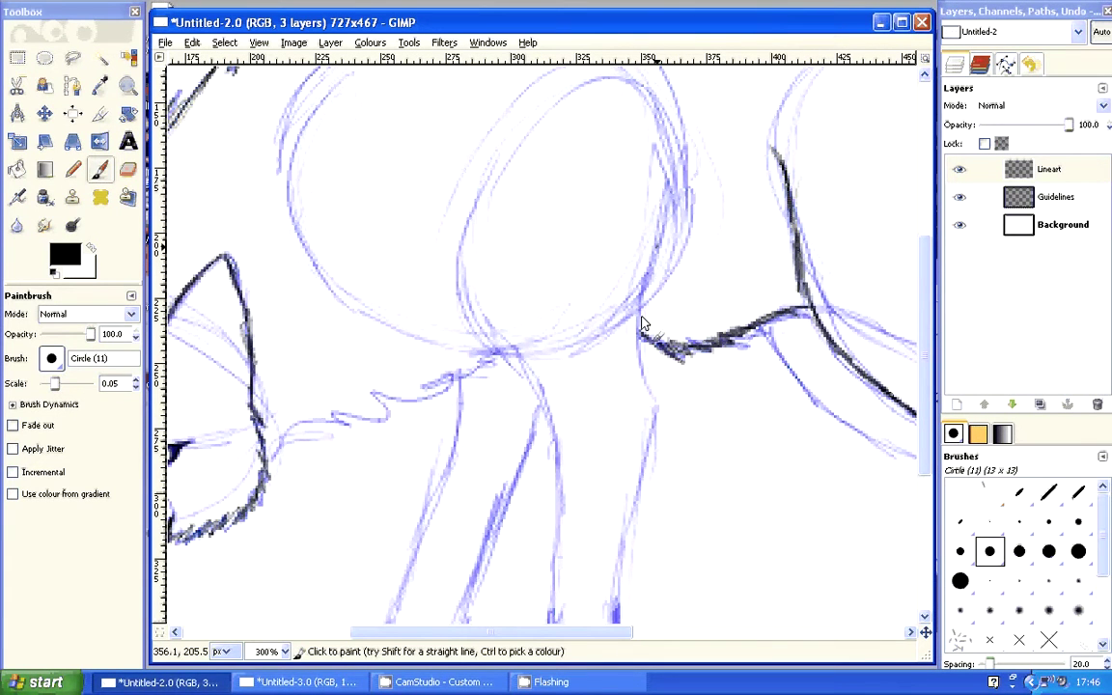
pyautogui.moveTo(655, 405); pyautogui.dragTo(664, 246)
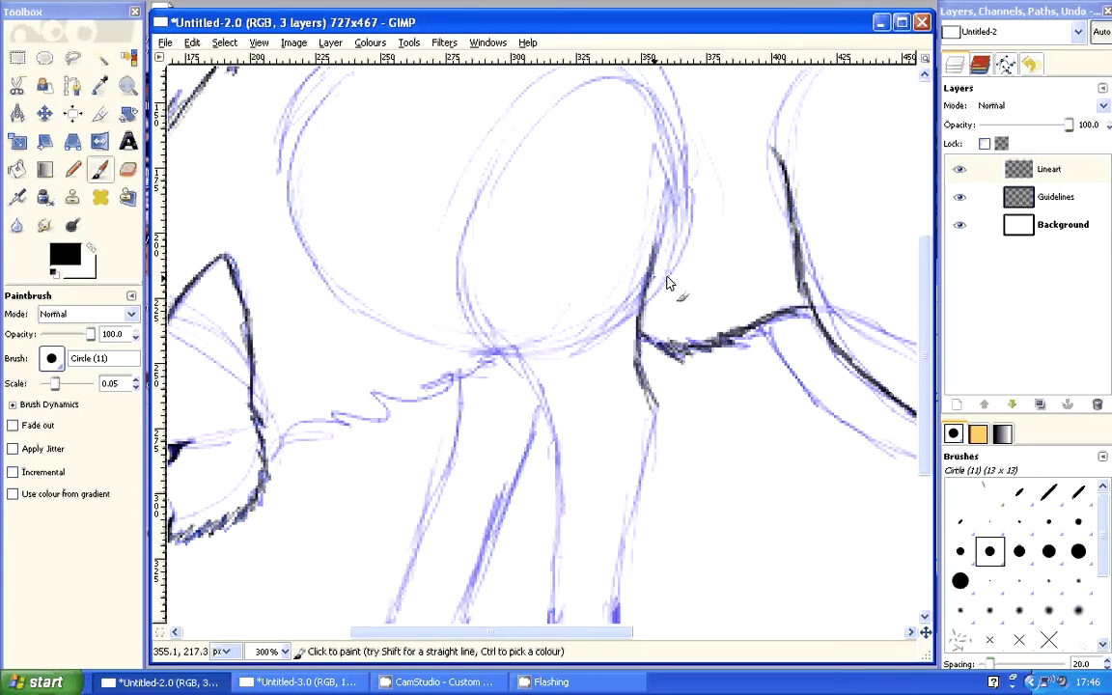
pyautogui.moveTo(637, 346); pyautogui.dragTo(664, 425)
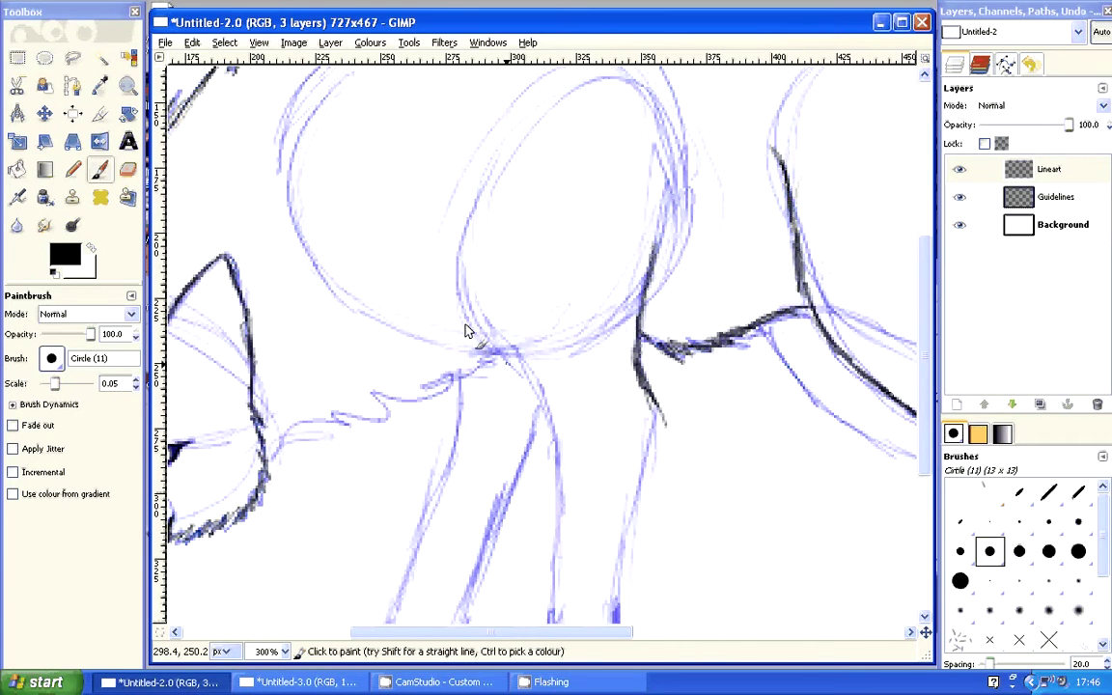
# - Ink the front edge of the near foreleg from the chest down to the top of the paw
pyautogui.moveTo(467, 305); pyautogui.dragTo(547, 415)
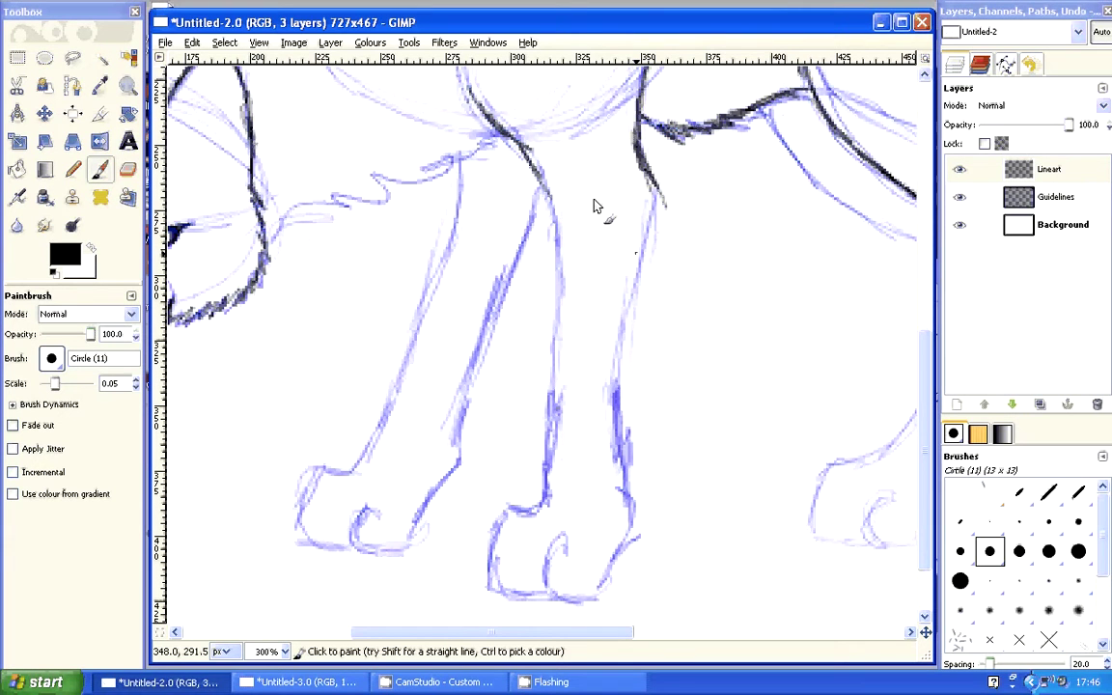
pyautogui.moveTo(549, 198); pyautogui.dragTo(564, 275)
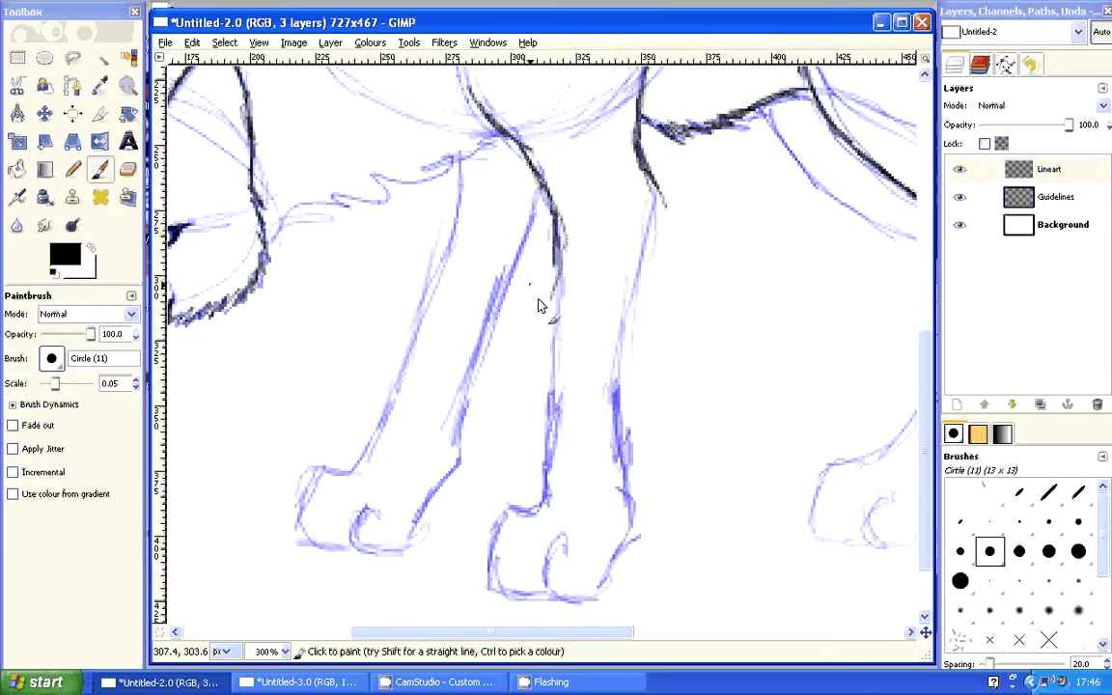
pyautogui.moveTo(556, 273); pyautogui.dragTo(550, 439)
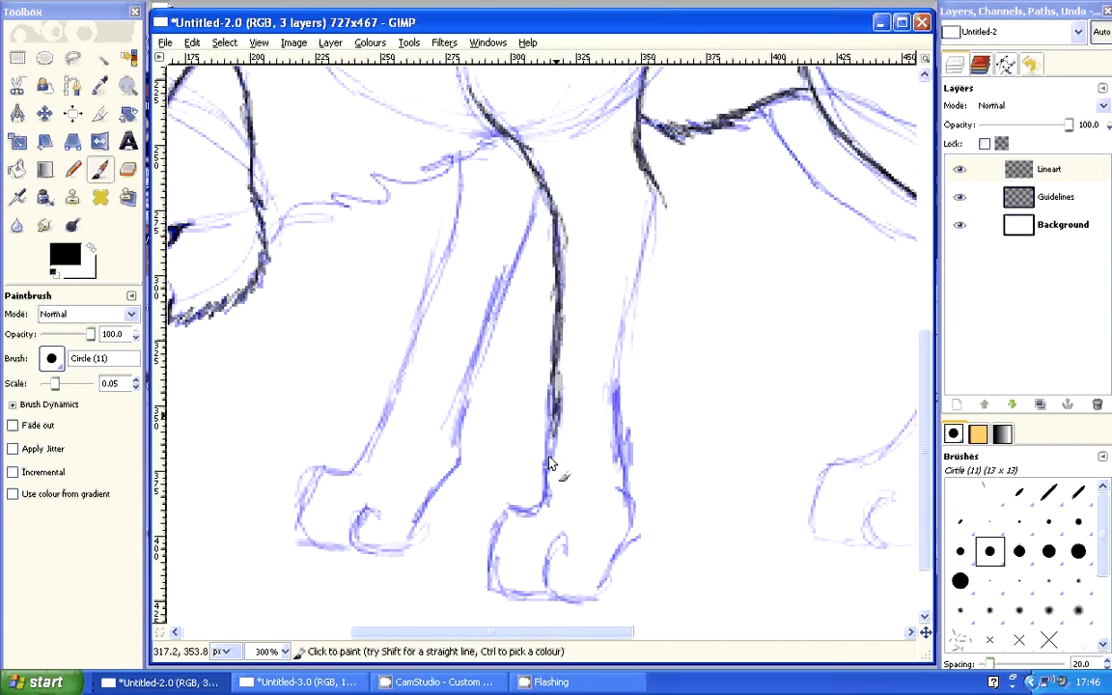
pyautogui.moveTo(552, 362)
pyautogui.mouseDown()
pyautogui.moveTo(550, 500)
pyautogui.moveTo(513, 511)
pyautogui.mouseUp()
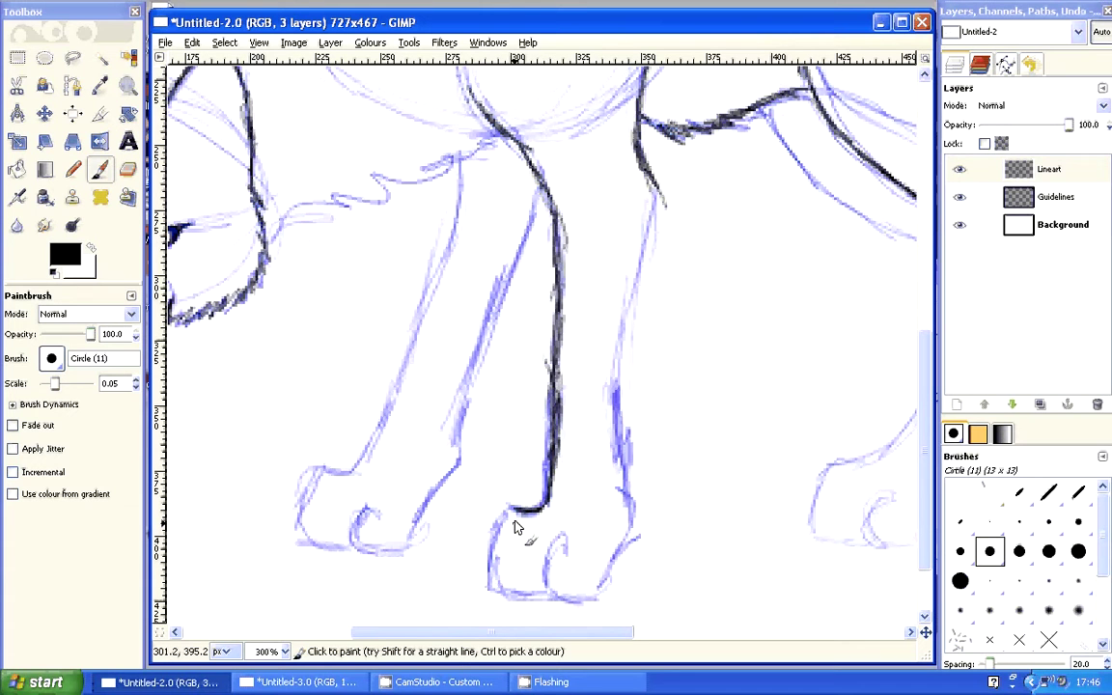
# - Ink the near forepaw with its curved toe, continuing up the rear edge of the leg to the elbow
pyautogui.moveTo(514, 521)
pyautogui.mouseDown()
pyautogui.moveTo(499, 596)
pyautogui.moveTo(547, 591)
pyautogui.mouseUp()
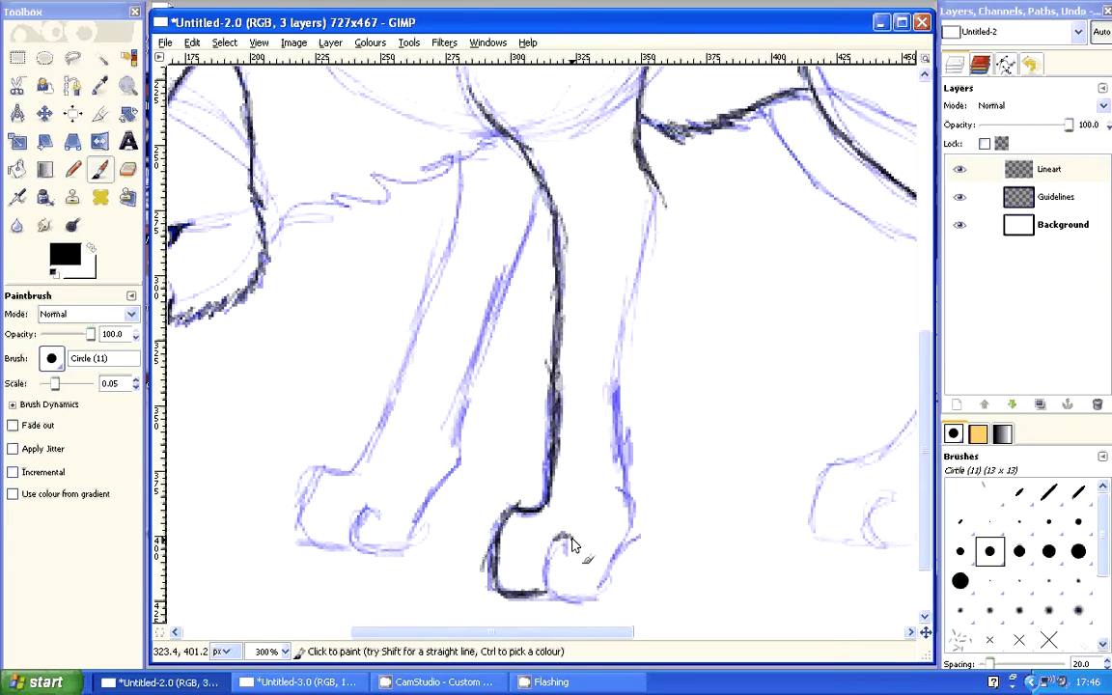
pyautogui.moveTo(573, 545); pyautogui.dragTo(618, 562)
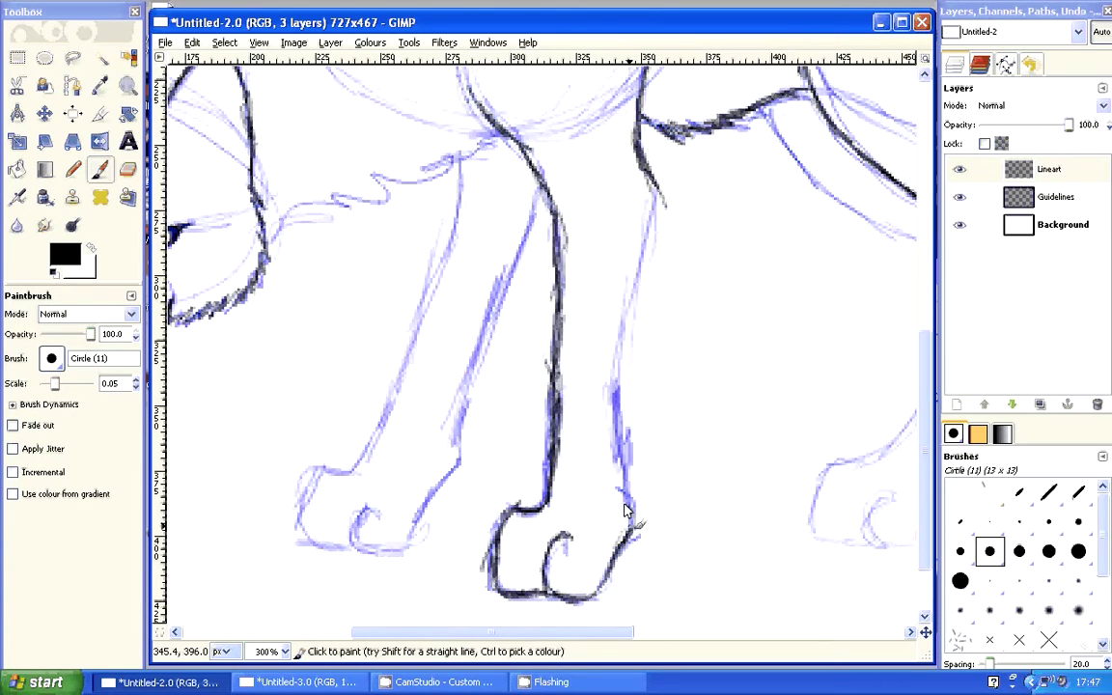
pyautogui.moveTo(625, 510); pyautogui.dragTo(641, 283)
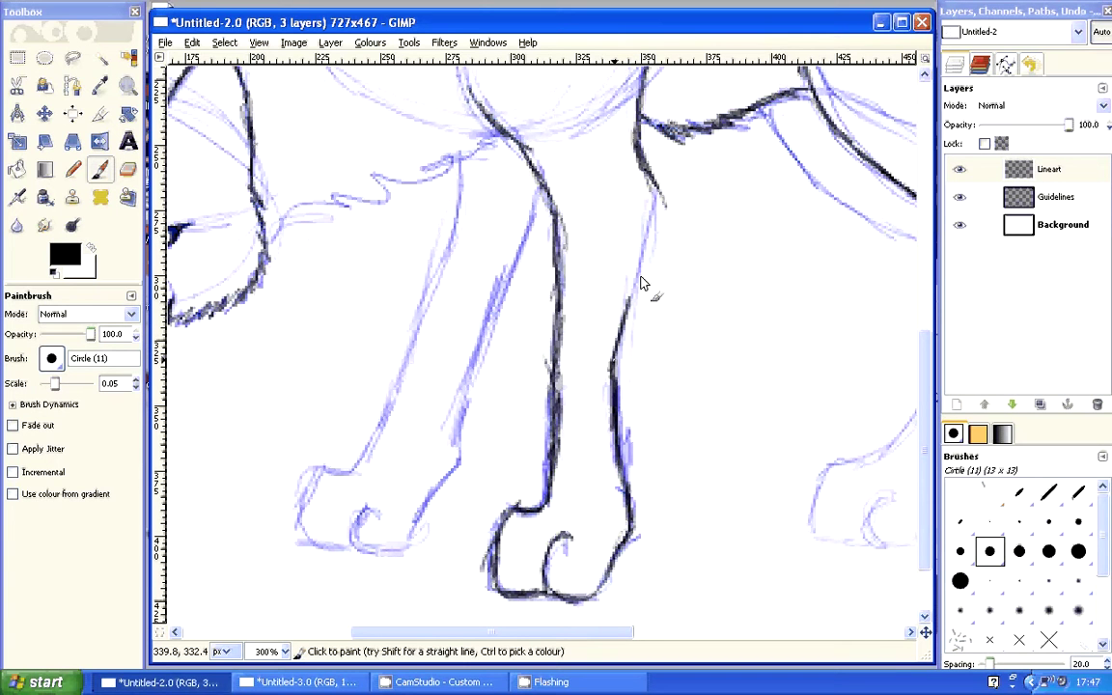
pyautogui.moveTo(660, 194); pyautogui.dragTo(618, 318)
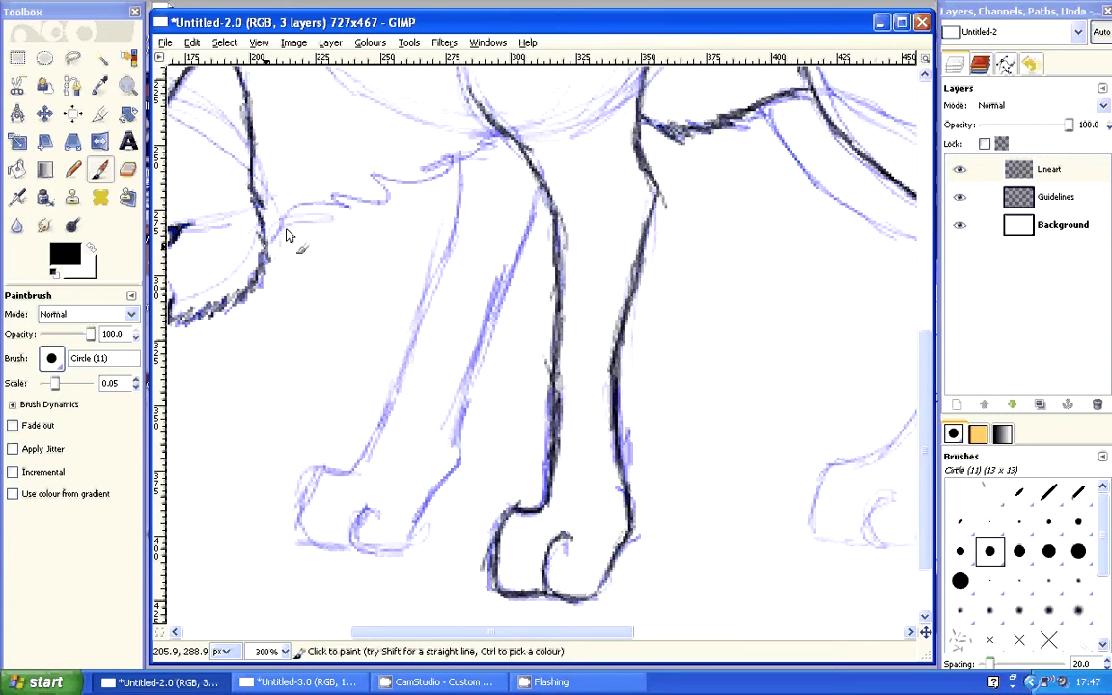
# - Ink the jagged chest fur line from the cheek to the top of the near foreleg
pyautogui.moveTo(287, 236); pyautogui.dragTo(503, 145)
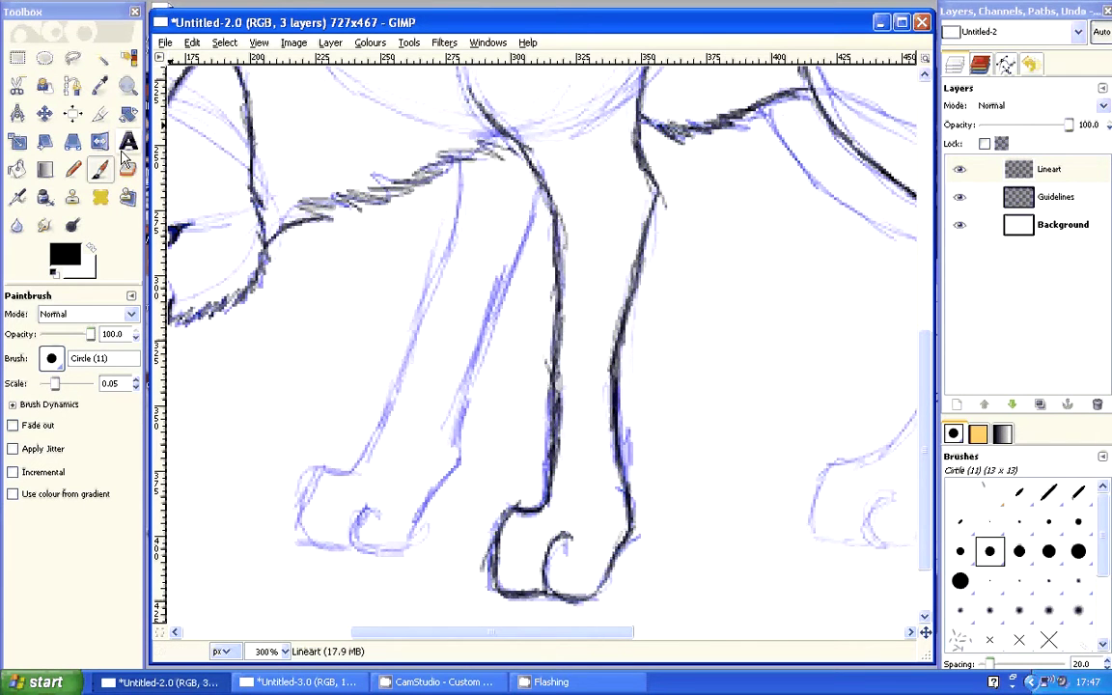
# - Erase the rough belly line beside the elbow at brush scale 0.50 and repaint it as a cleaner black line
pyautogui.click(128, 170)
pyautogui.moveTo(90, 383); pyautogui.dragTo(41, 383)
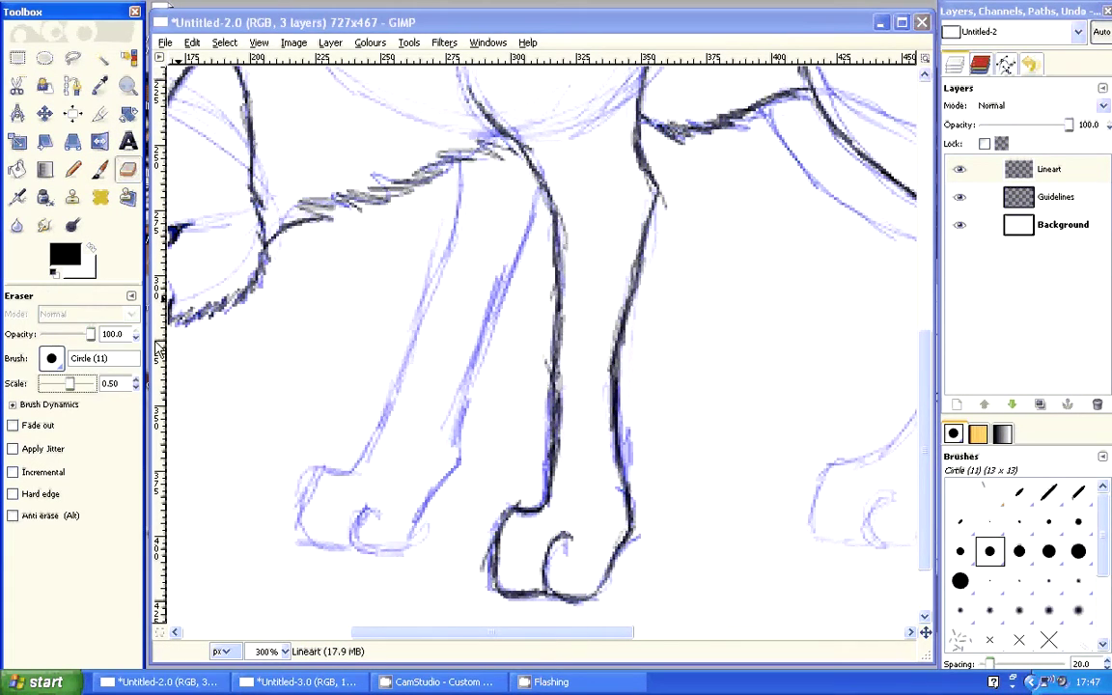
pyautogui.moveTo(645, 123)
pyautogui.mouseDown()
pyautogui.moveTo(666, 138)
pyautogui.moveTo(688, 131)
pyautogui.mouseUp()
pyautogui.press('p')
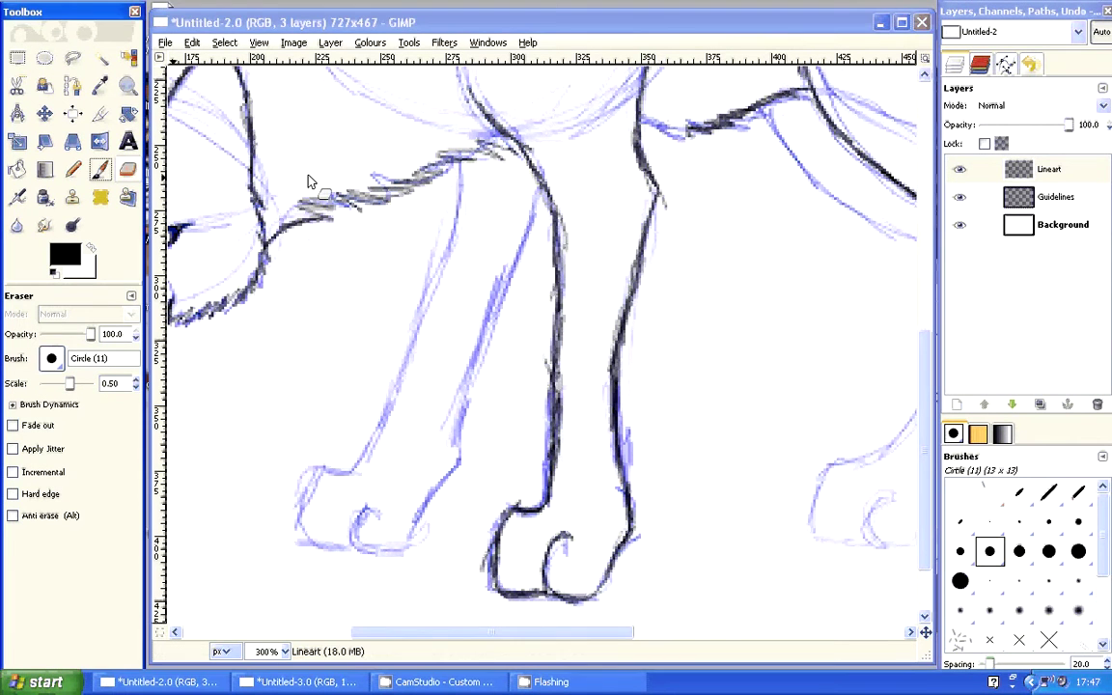
pyautogui.click(83, 168)
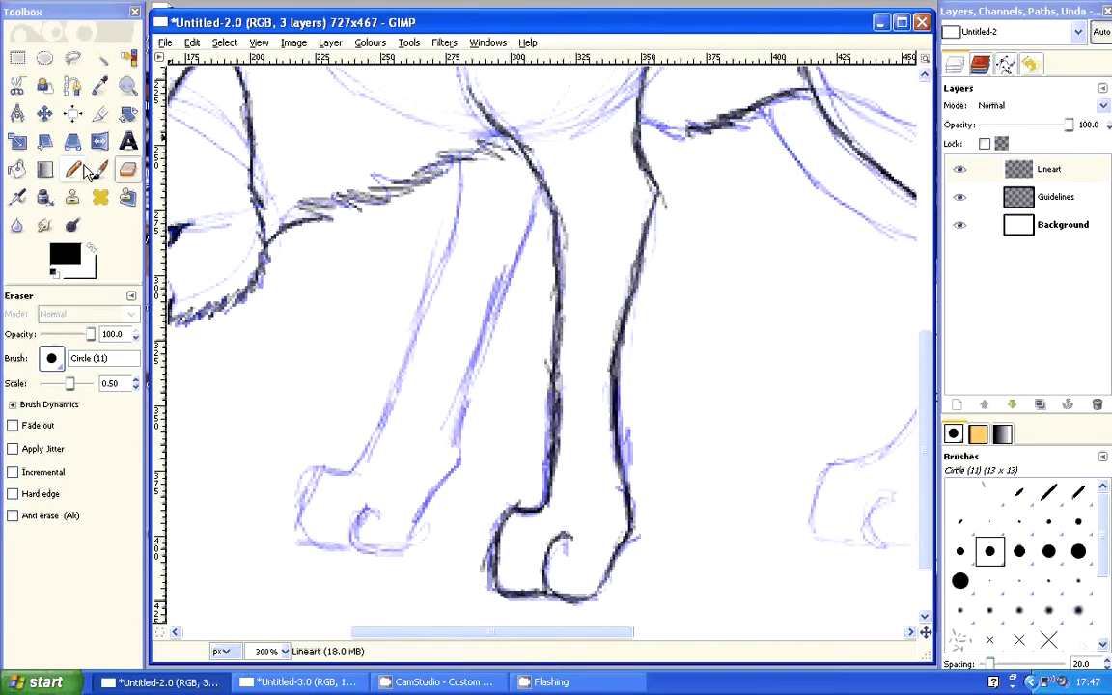
pyautogui.click(99, 170)
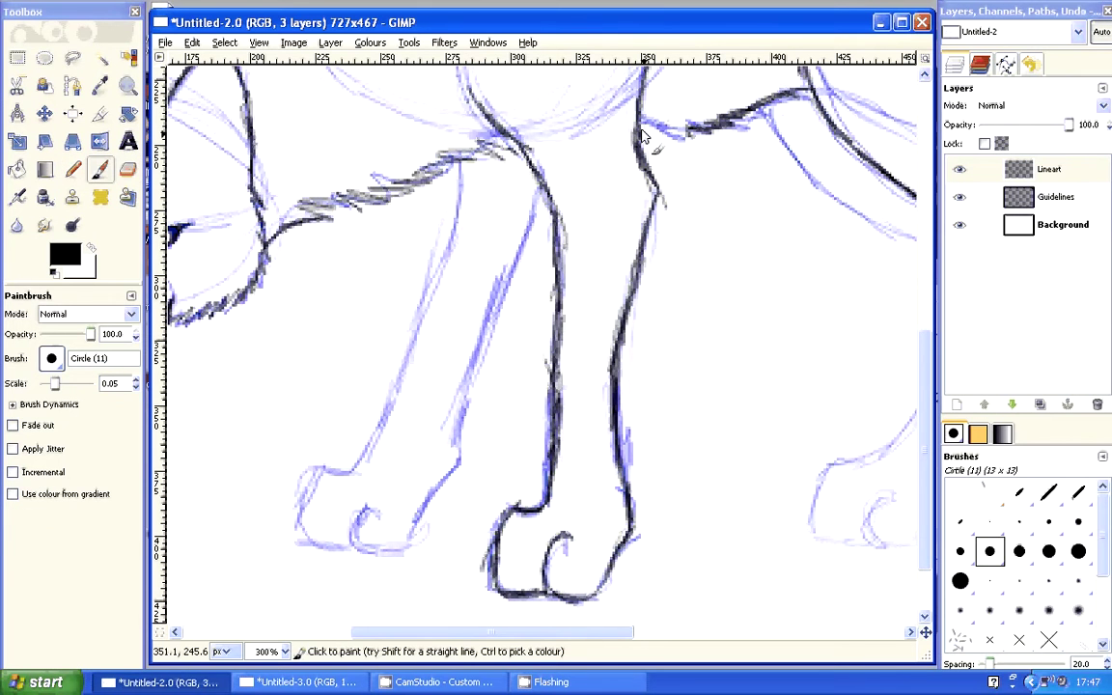
pyautogui.moveTo(642, 134); pyautogui.dragTo(687, 128)
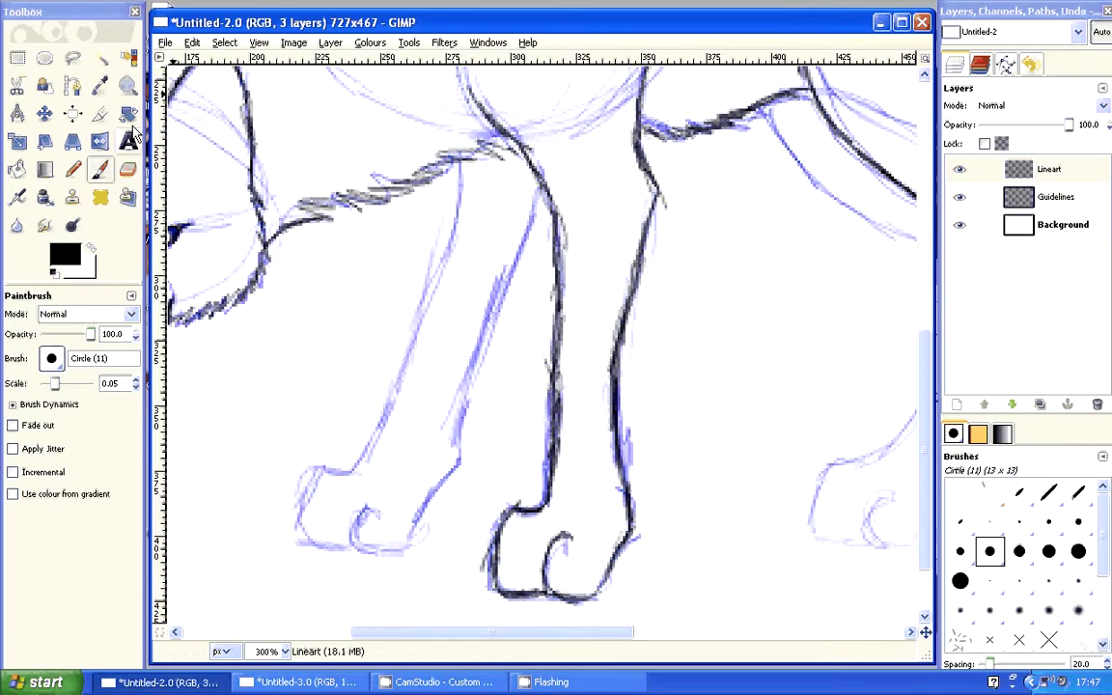
# - Ink the far foreleg in black, with its front edge, paw with curved toe, and rear edge up to the near leg
pyautogui.click(127, 85)
pyautogui.click(22, 363)
pyautogui.click(406, 333)
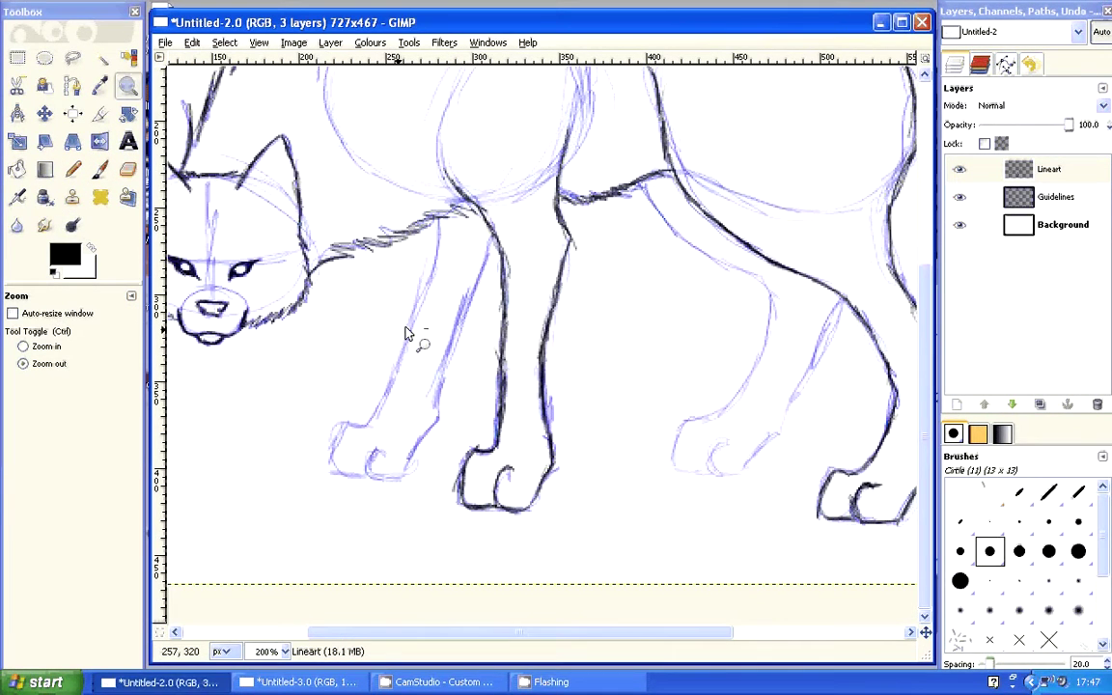
pyautogui.press('p')
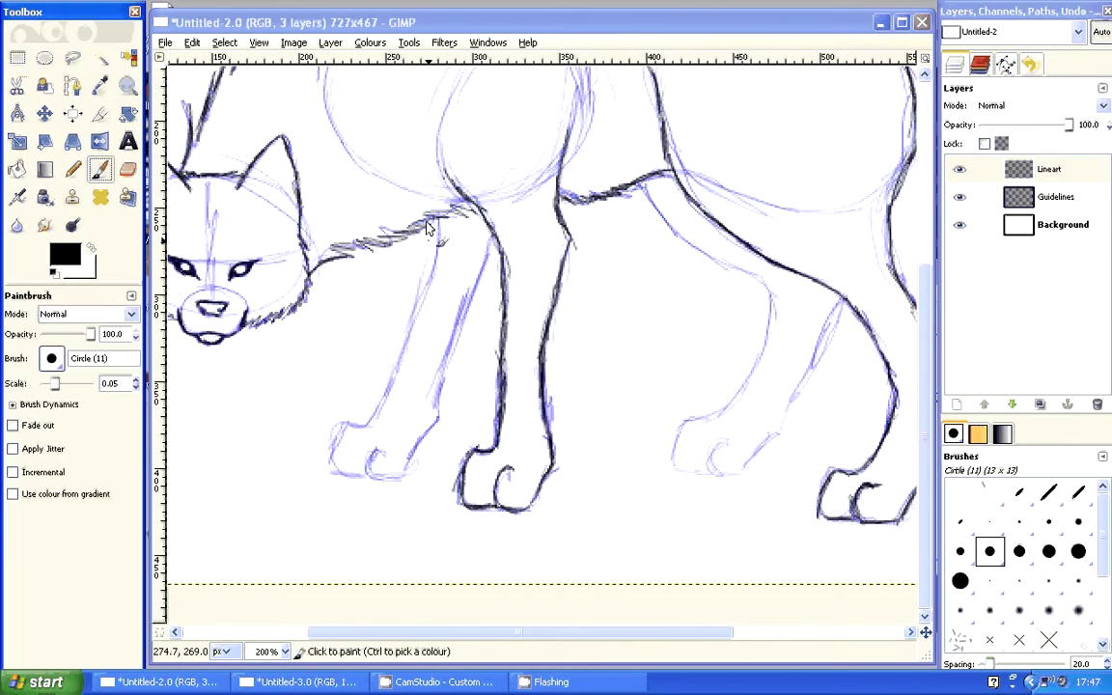
pyautogui.moveTo(427, 222); pyautogui.dragTo(428, 287)
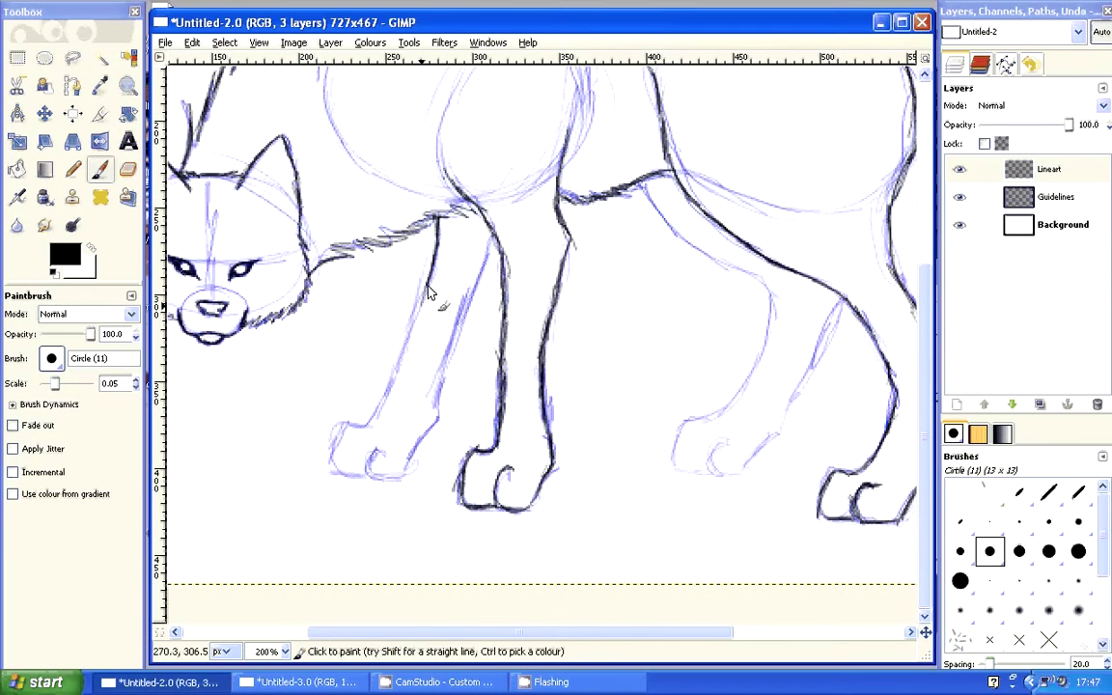
pyautogui.moveTo(430, 293)
pyautogui.mouseDown()
pyautogui.moveTo(392, 396)
pyautogui.moveTo(333, 454)
pyautogui.moveTo(382, 457)
pyautogui.moveTo(387, 467)
pyautogui.moveTo(439, 416)
pyautogui.mouseUp()
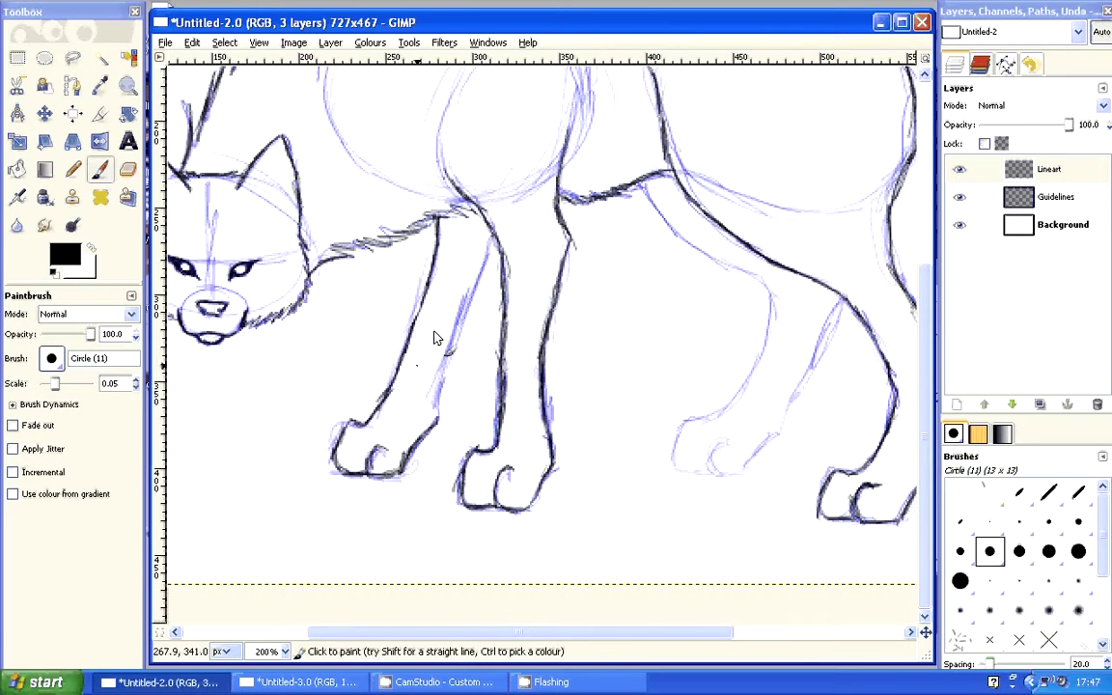
pyautogui.moveTo(439, 417); pyautogui.dragTo(470, 286)
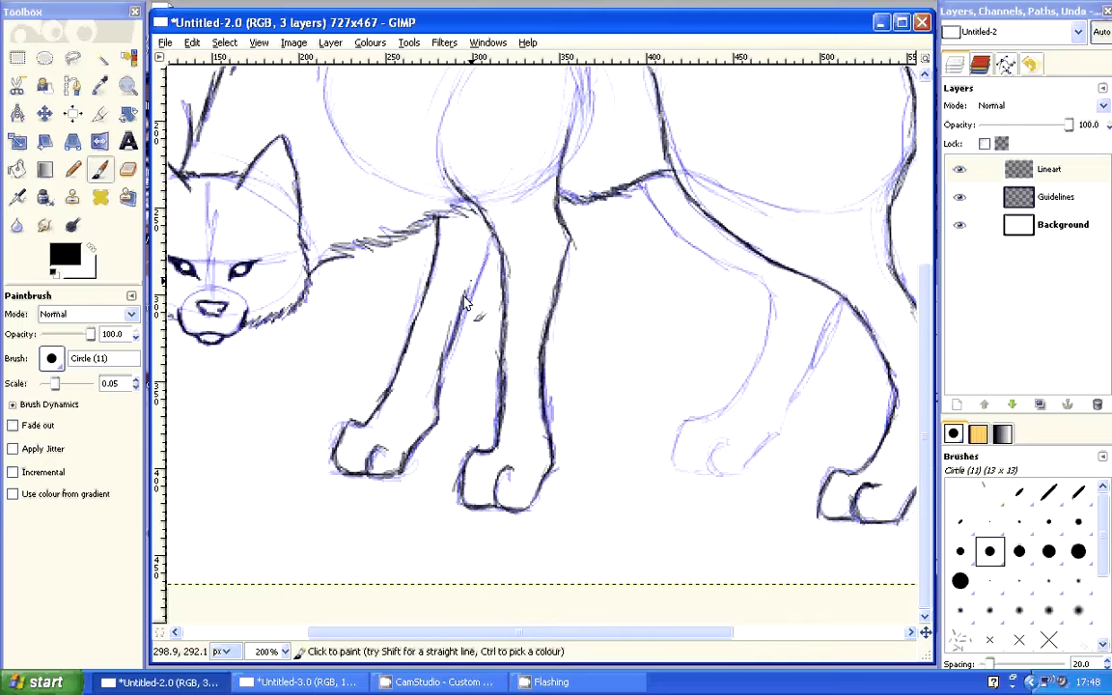
pyautogui.moveTo(490, 241); pyautogui.dragTo(443, 393)
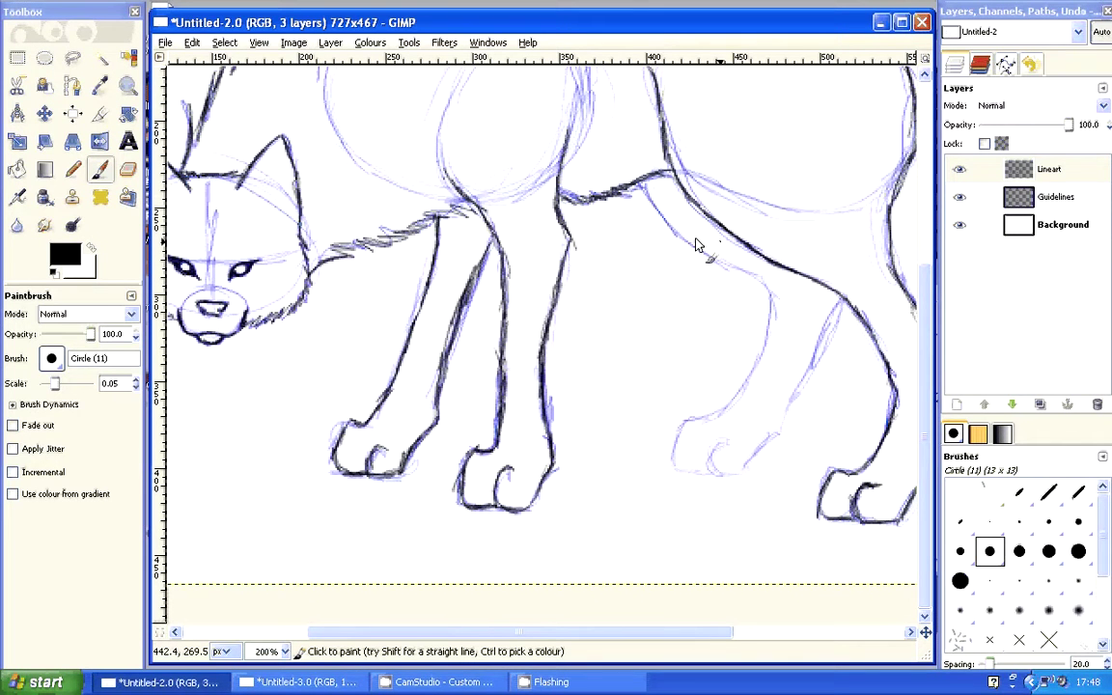
# - Ink the far hind leg in black, with its front edge, paw with curved toe, and rear edge up to the near leg
pyautogui.moveTo(669, 175); pyautogui.dragTo(647, 196)
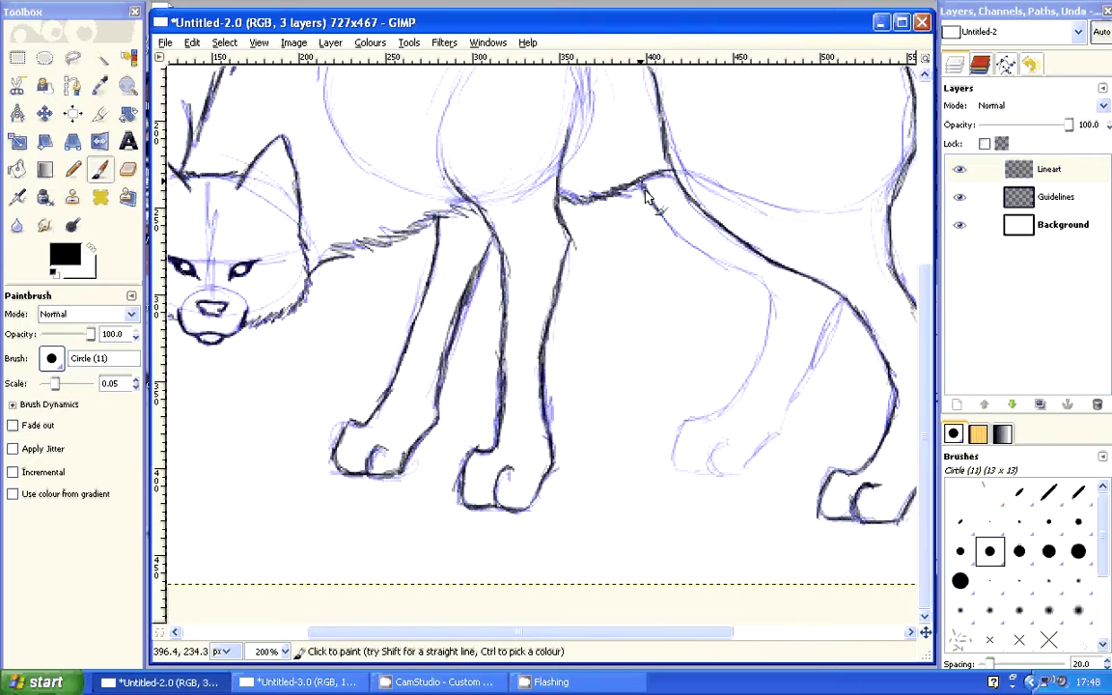
pyautogui.moveTo(648, 198)
pyautogui.mouseDown()
pyautogui.moveTo(772, 312)
pyautogui.moveTo(772, 329)
pyautogui.mouseUp()
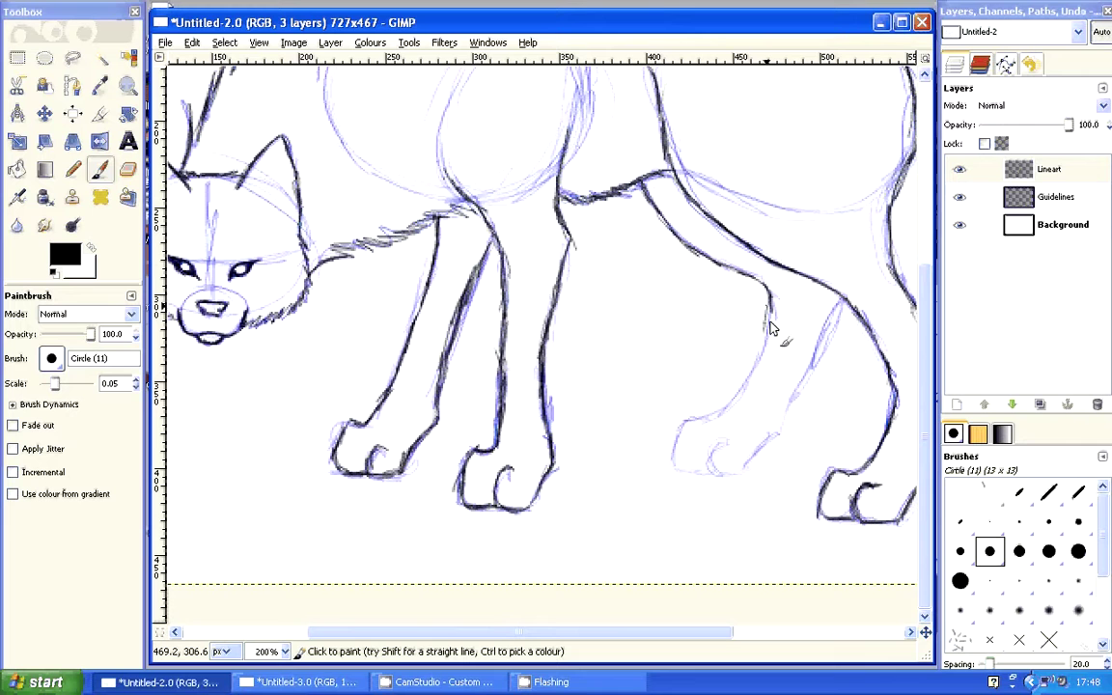
pyautogui.moveTo(771, 328)
pyautogui.mouseDown()
pyautogui.moveTo(731, 410)
pyautogui.moveTo(684, 436)
pyautogui.moveTo(680, 480)
pyautogui.moveTo(730, 449)
pyautogui.moveTo(717, 478)
pyautogui.mouseUp()
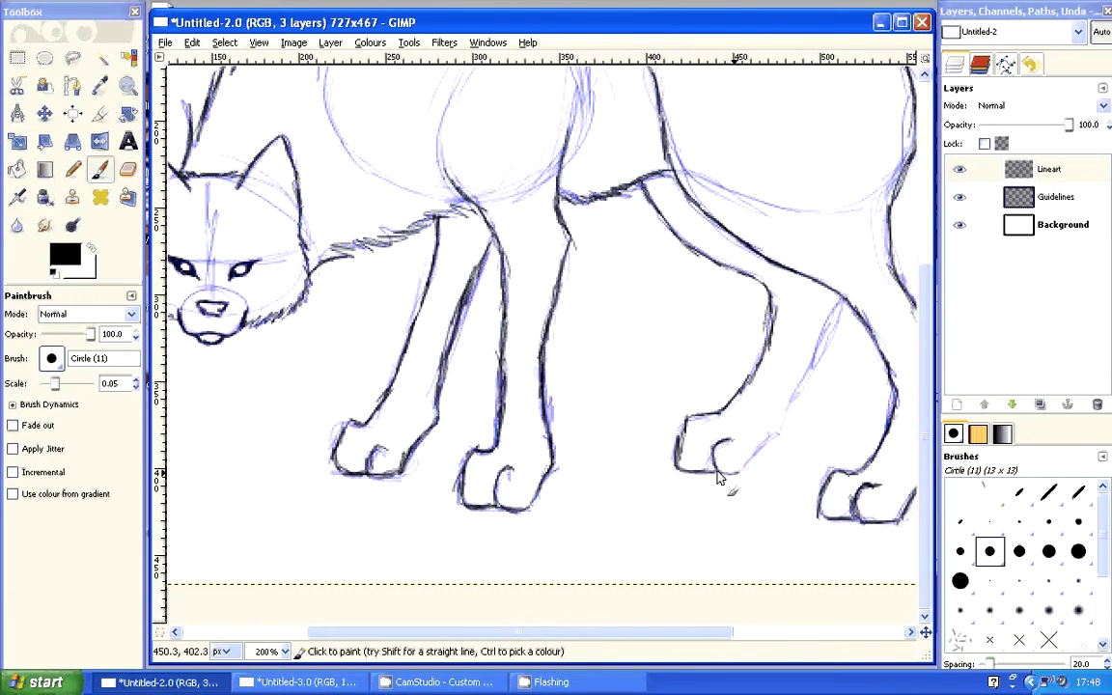
pyautogui.moveTo(718, 478); pyautogui.dragTo(804, 396)
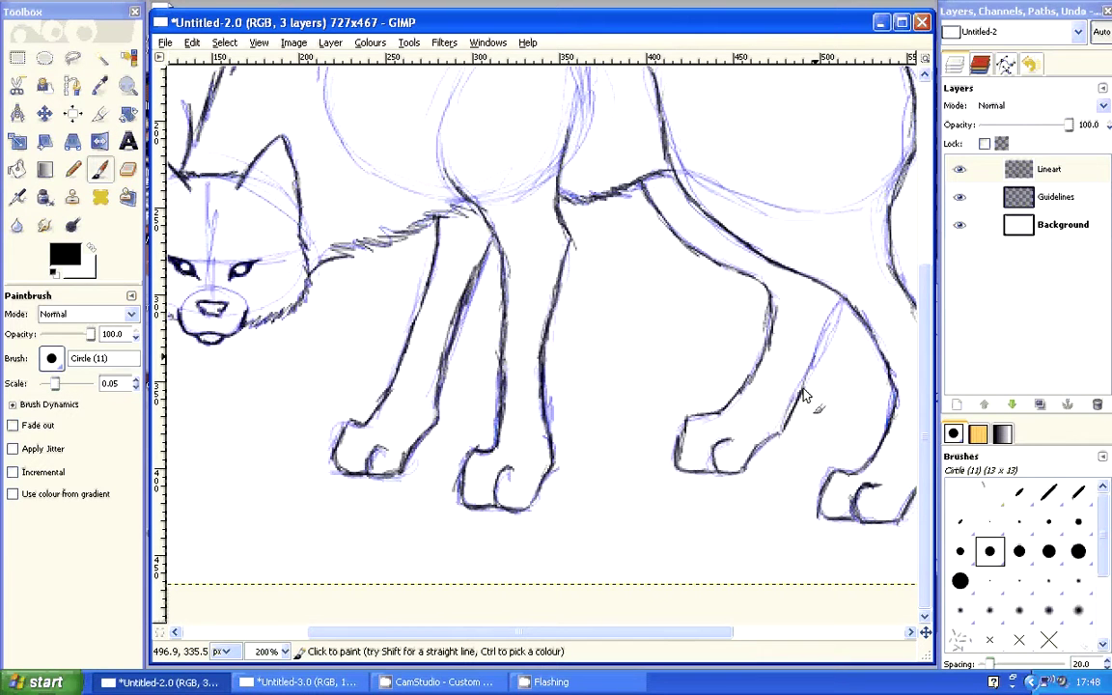
pyautogui.moveTo(842, 301); pyautogui.dragTo(814, 400)
# - Ink the bushy tail's jagged upper and lower fur edges from the rump to the canvas edge
pyautogui.moveTo(708, 635); pyautogui.dragTo(962, 359)
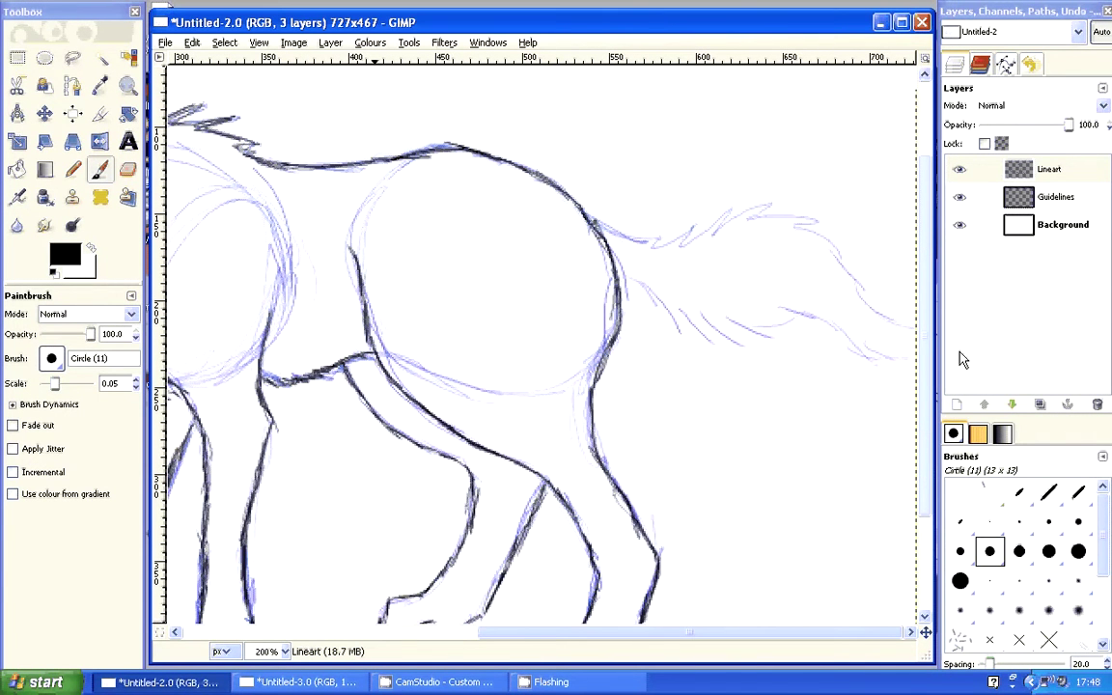
pyautogui.scroll(1, 641, 256)
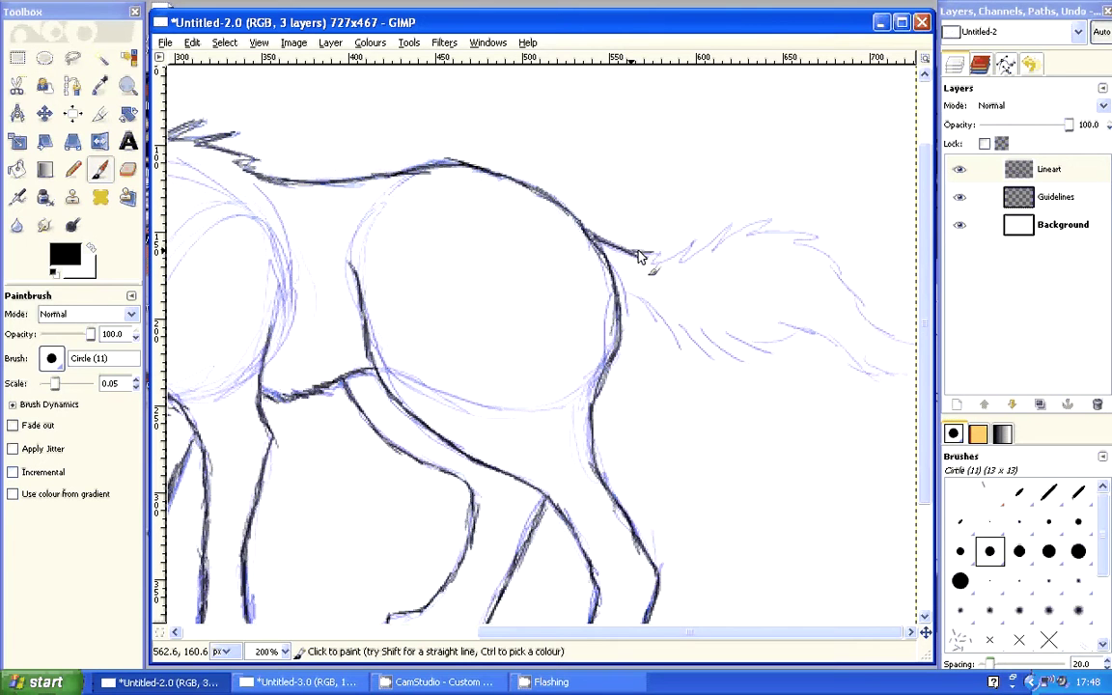
pyautogui.moveTo(640, 256); pyautogui.dragTo(716, 256)
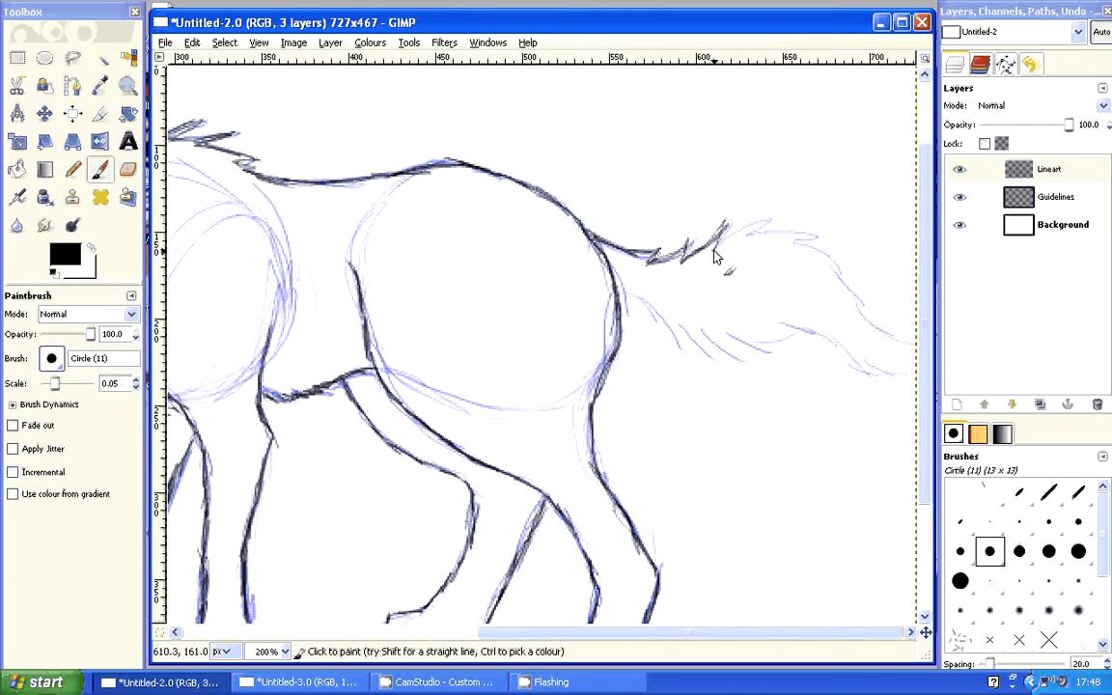
pyautogui.moveTo(716, 256)
pyautogui.mouseDown()
pyautogui.moveTo(861, 299)
pyautogui.moveTo(913, 347)
pyautogui.mouseUp()
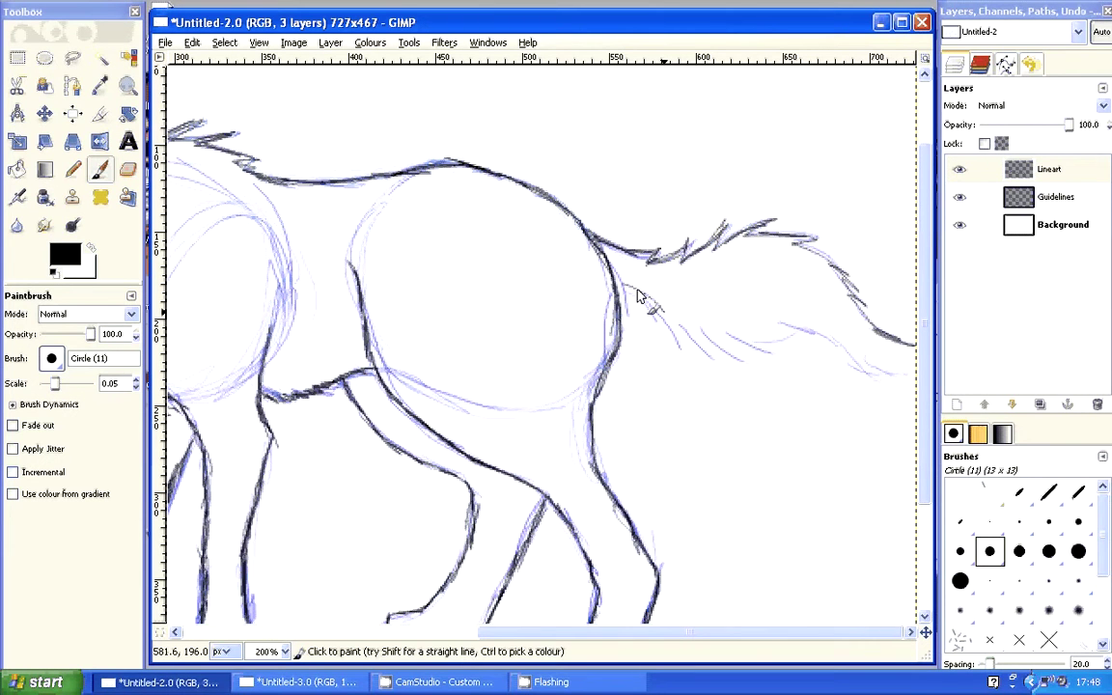
pyautogui.moveTo(637, 296); pyautogui.dragTo(782, 316)
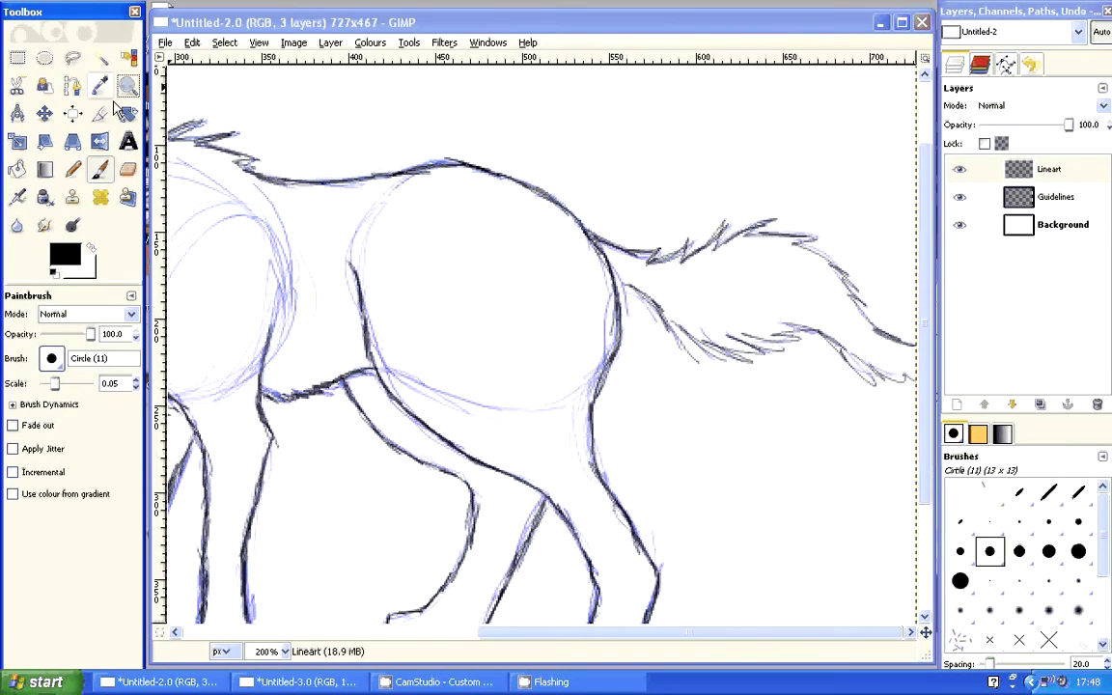
# - Erase the rough shoulder line above the near foreleg on the Lineart layer at brush scale 1.84
pyautogui.click(128, 87)
pyautogui.click(321, 326)
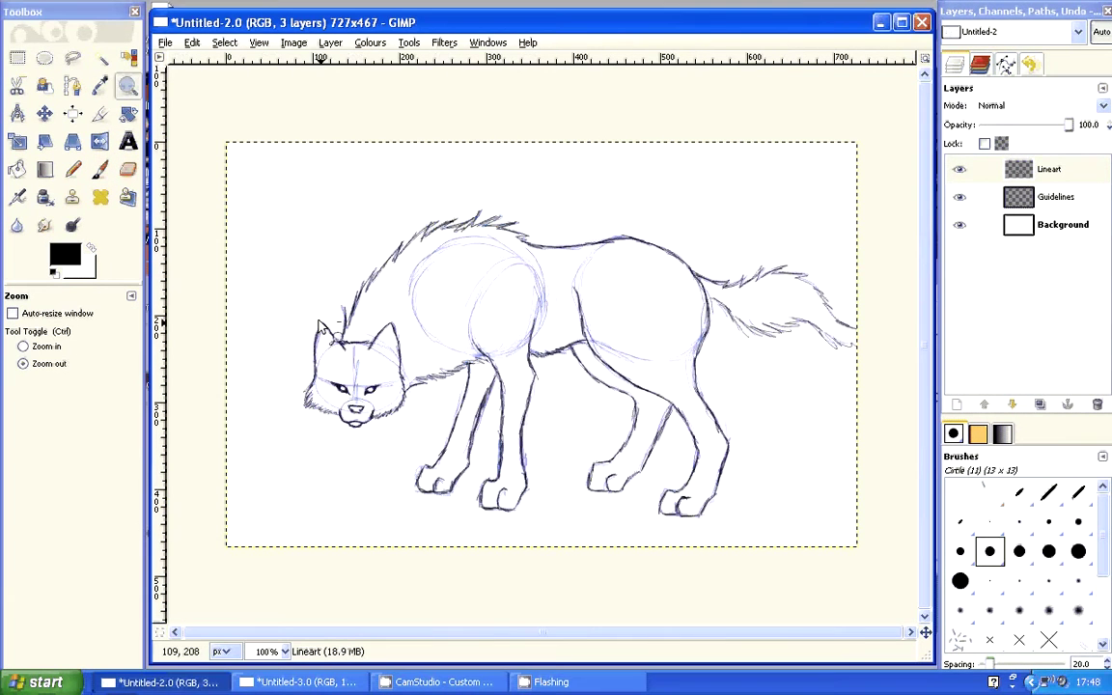
pyautogui.click(101, 174)
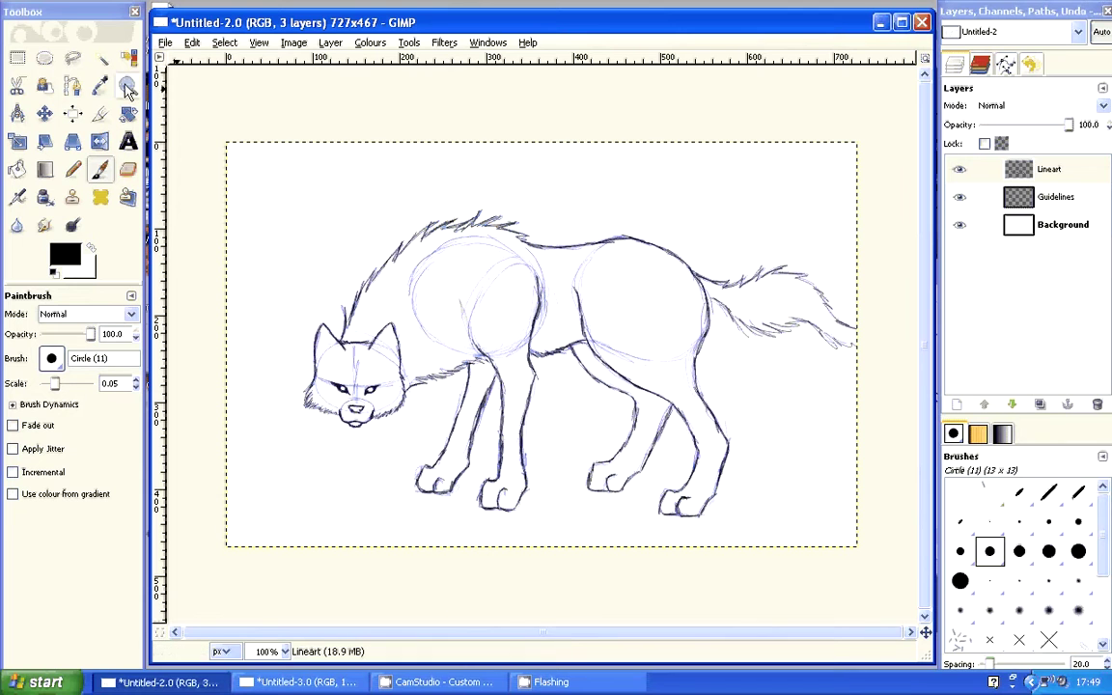
pyautogui.click(1019, 204)
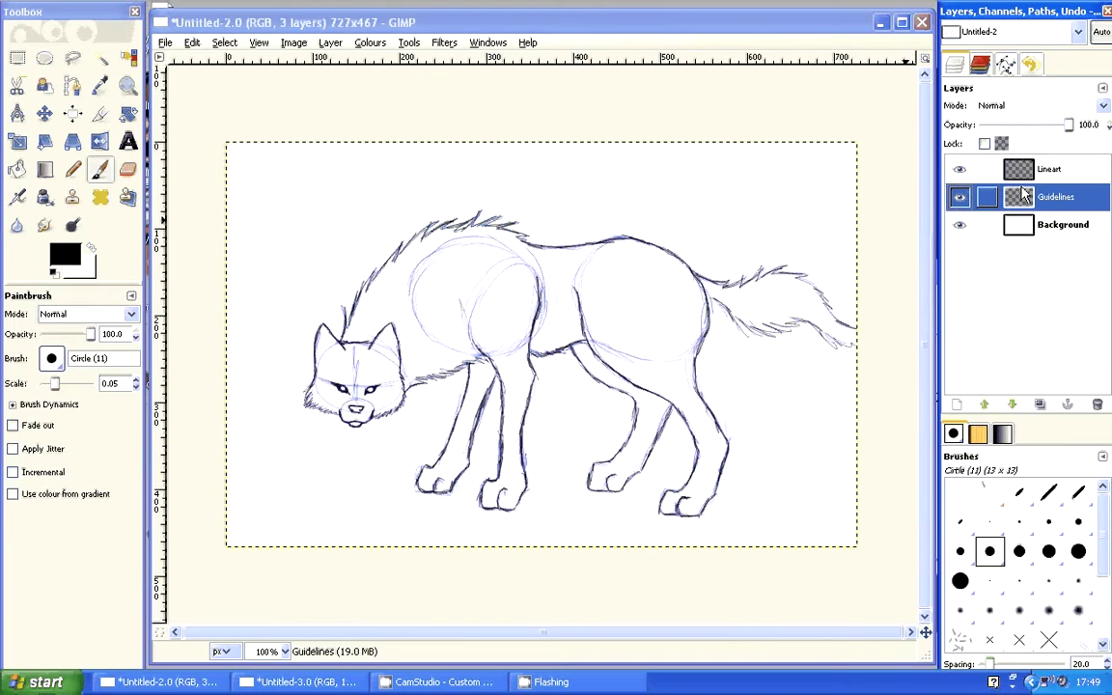
pyautogui.press('pageup')
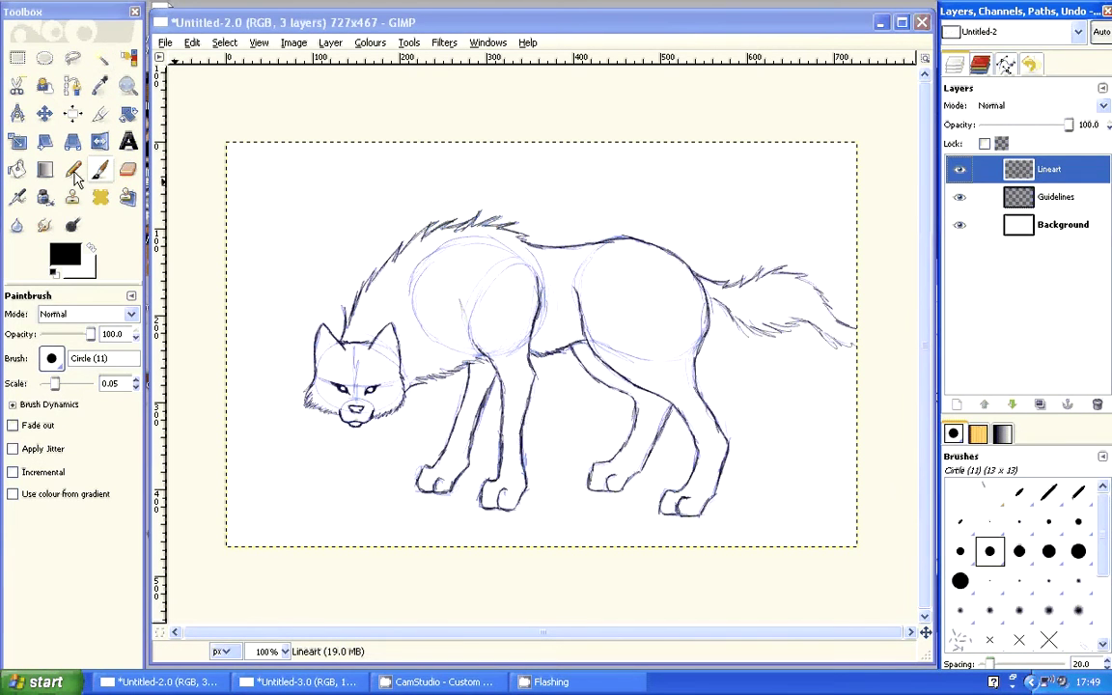
pyautogui.click(100, 170)
pyautogui.click(128, 170)
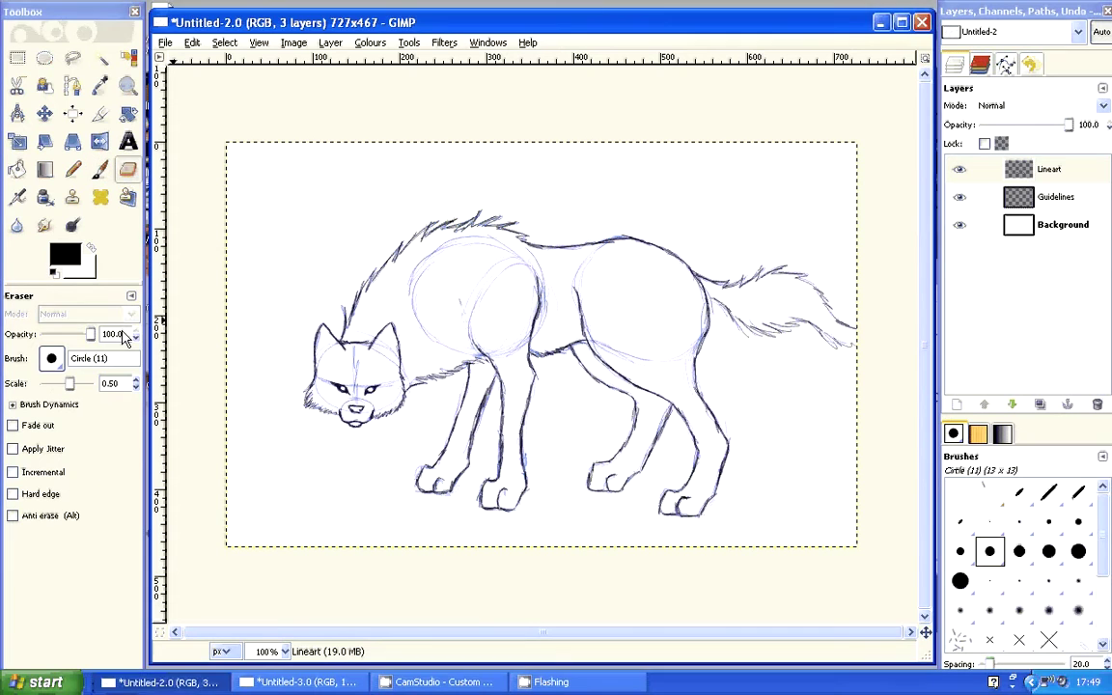
pyautogui.click(81, 385)
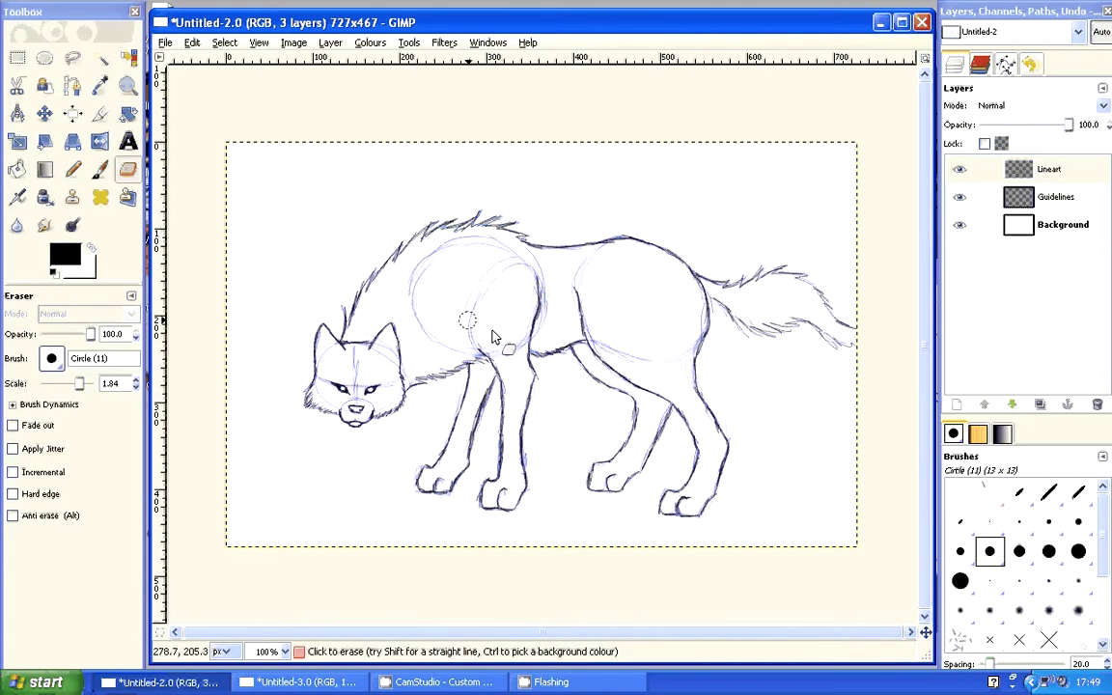
# - Ink a jagged fur line running diagonally from the middle of the shoulder down to the near foreleg
pyautogui.click(106, 170)
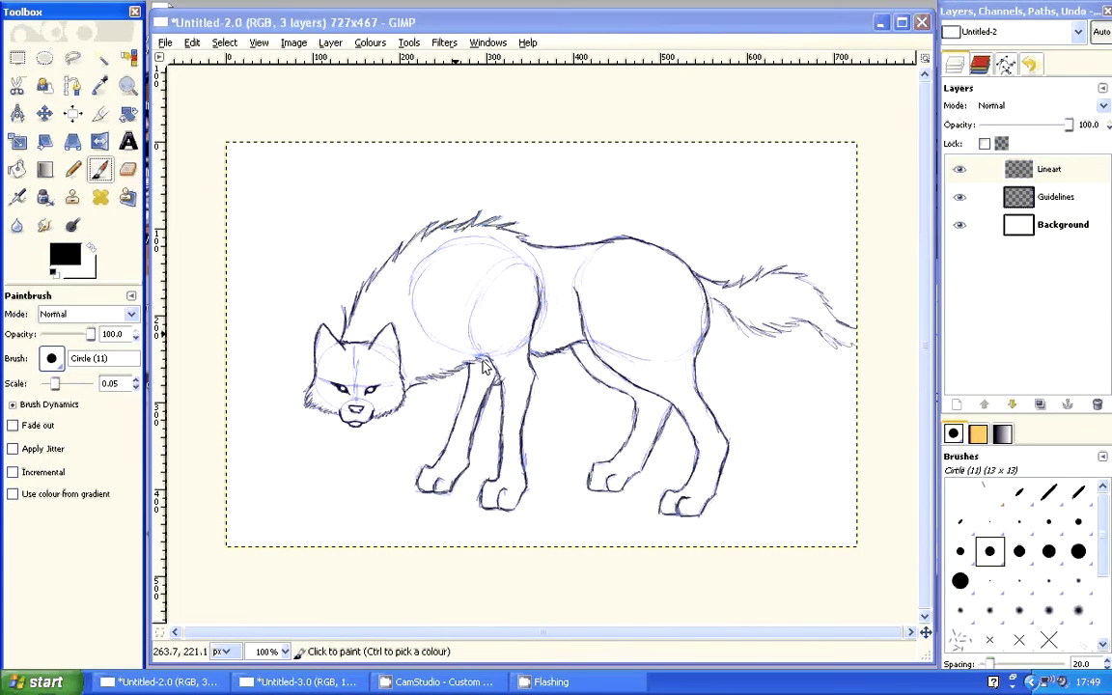
pyautogui.click(429, 295)
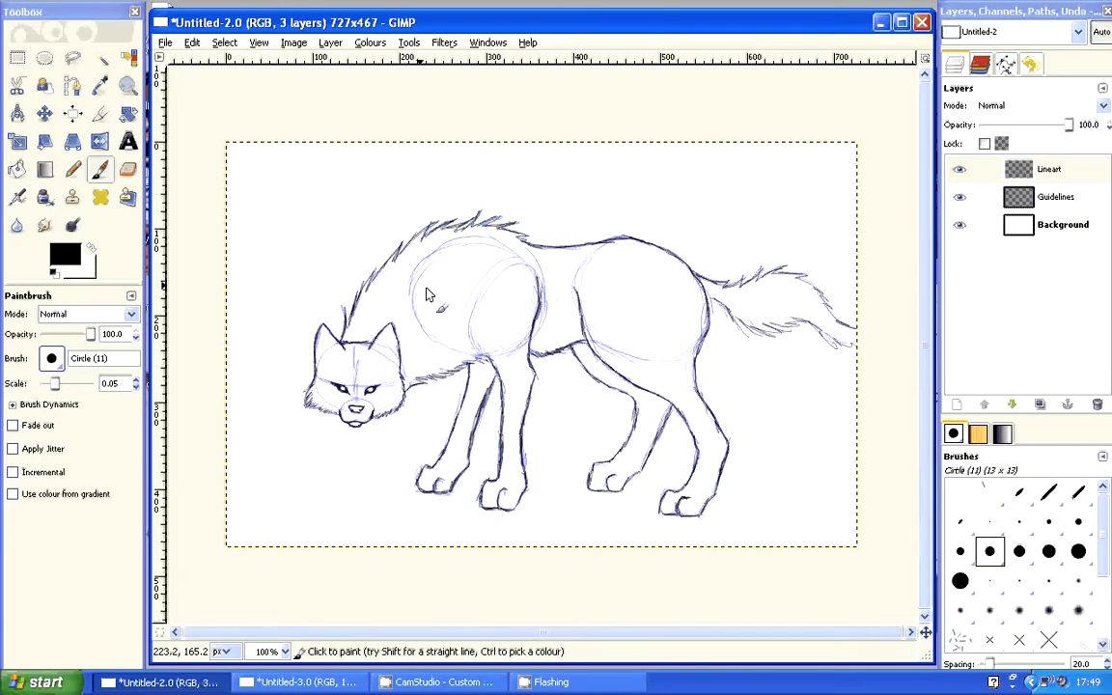
pyautogui.moveTo(438, 289); pyautogui.dragTo(473, 347)
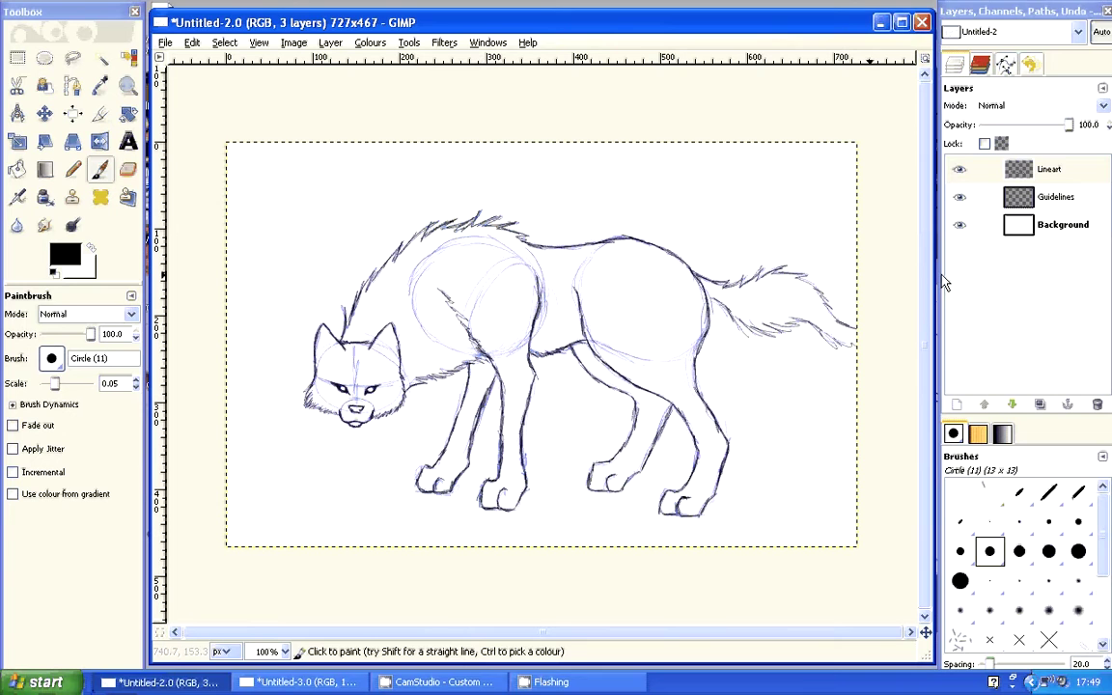
# - Erase the blue sketch on the Guidelines layer at brush scale 10.00, and make Lineart the active layer again
pyautogui.moveTo(1023, 197); pyautogui.dragTo(787, 193)
pyautogui.hotkey('shift', 'e')
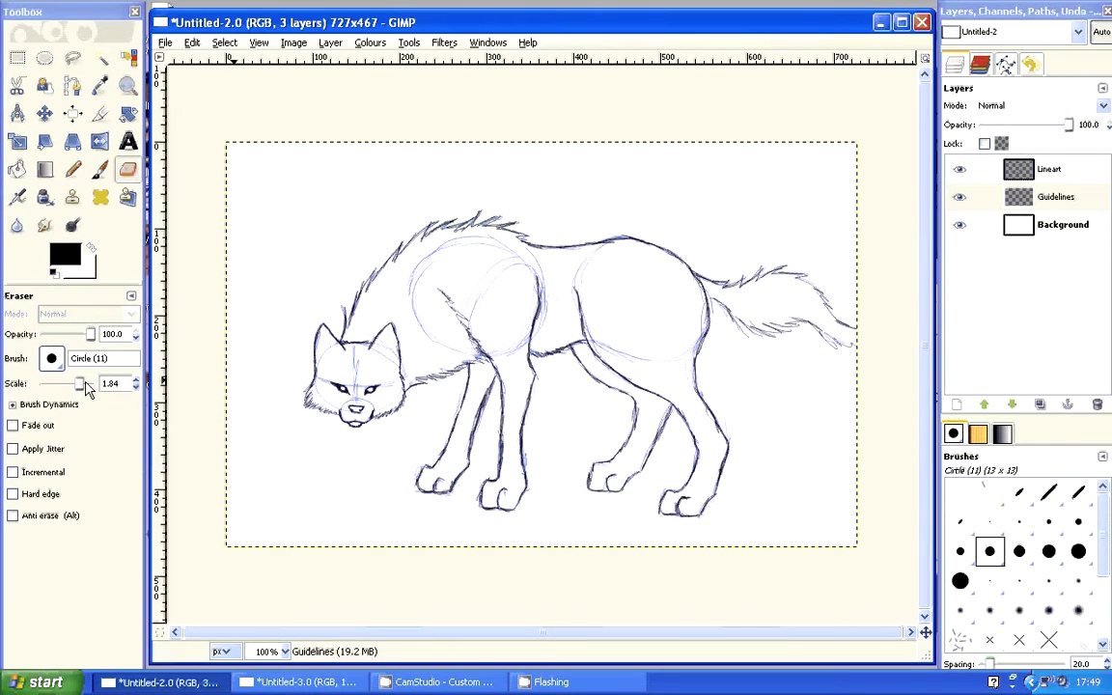
pyautogui.moveTo(84, 386)
pyautogui.mouseDown()
pyautogui.moveTo(357, 359)
pyautogui.moveTo(459, 497)
pyautogui.moveTo(676, 529)
pyautogui.moveTo(522, 284)
pyautogui.mouseUp()
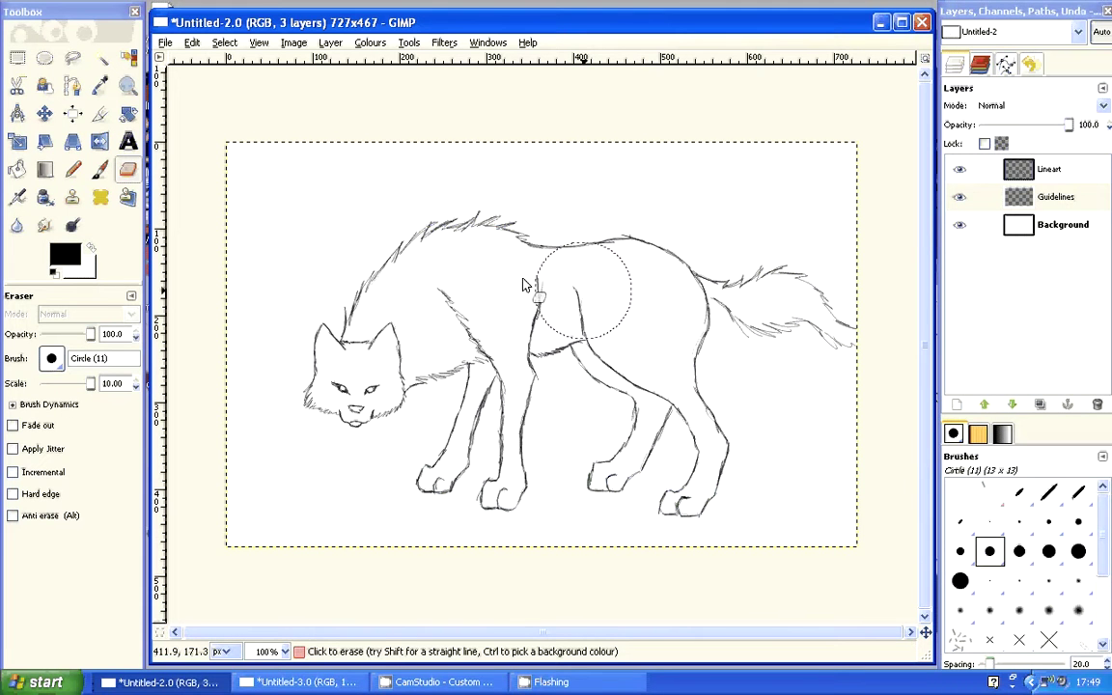
pyautogui.click(1014, 180)
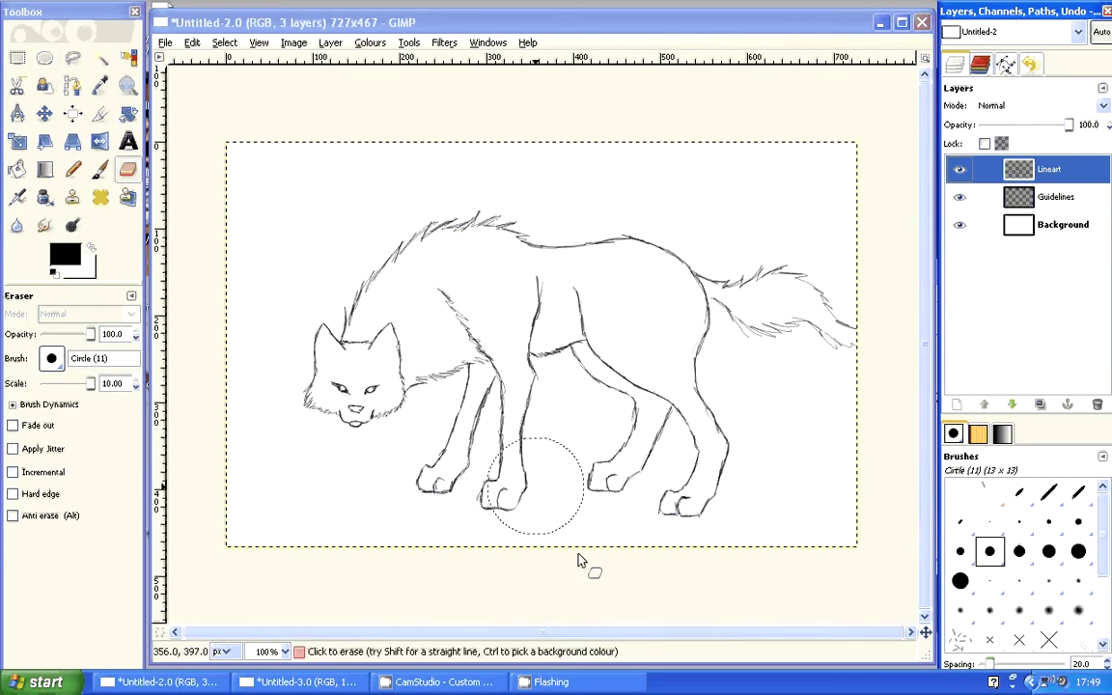
# - Handwrite the note "Now for details..." in black on the blank Untitled-3 image with the Paintbrush
pyautogui.click(293, 683)
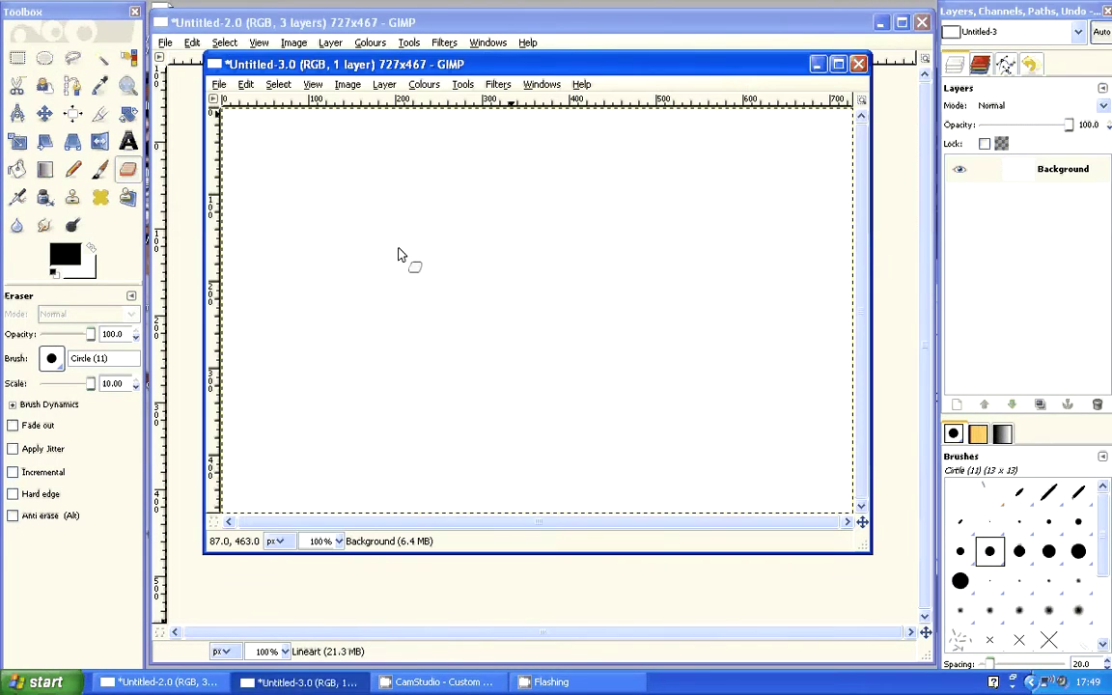
pyautogui.click(101, 171)
pyautogui.moveTo(274, 247); pyautogui.dragTo(409, 228)
pyautogui.moveTo(454, 214)
pyautogui.mouseDown()
pyautogui.moveTo(445, 233)
pyautogui.moveTo(544, 203)
pyautogui.mouseUp()
pyautogui.moveTo(384, 318); pyautogui.dragTo(538, 303)
pyautogui.moveTo(538, 304); pyautogui.dragTo(609, 315)
pyautogui.click(624, 311)
pyautogui.click(638, 311)
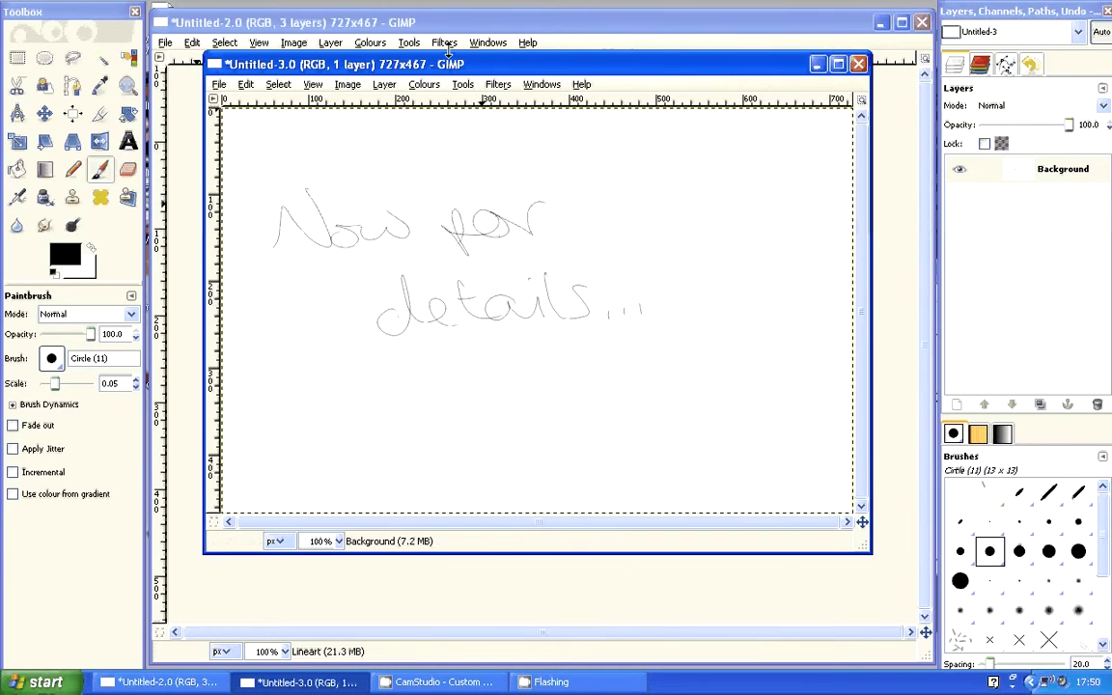
# - Return to the wolf drawing and shade the inside of both eyes with the Paintbrush at scale 0.05
pyautogui.click(448, 53)
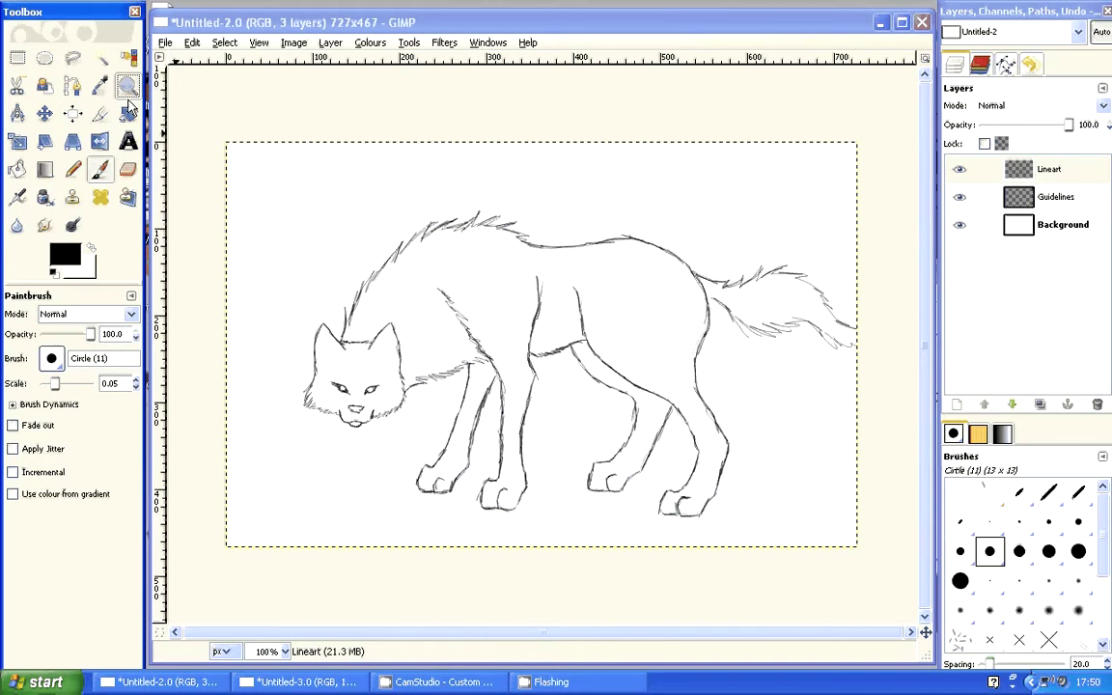
pyautogui.click(127, 89)
pyautogui.click(23, 346)
pyautogui.click(380, 443)
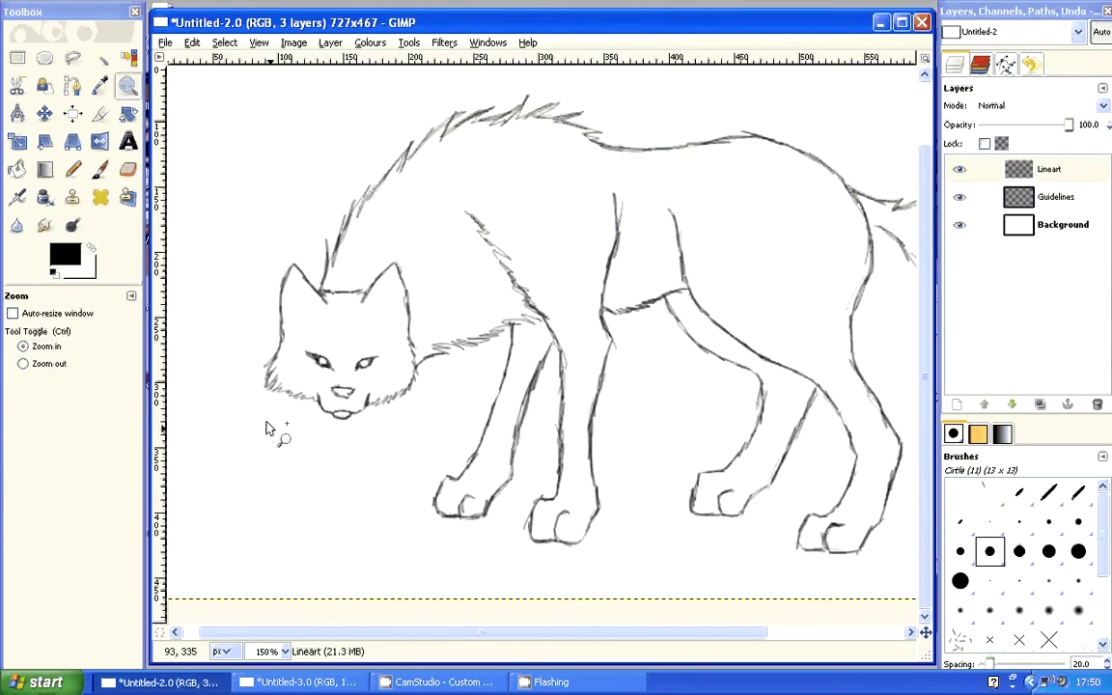
pyautogui.click(269, 427)
pyautogui.click(249, 328)
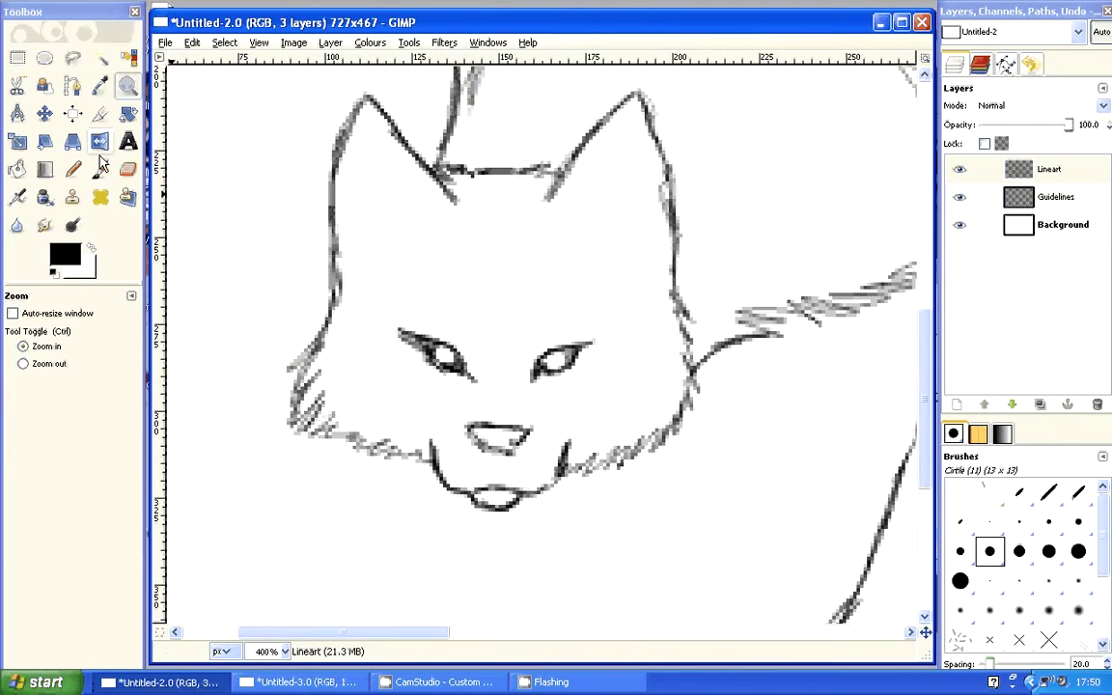
pyautogui.click(102, 169)
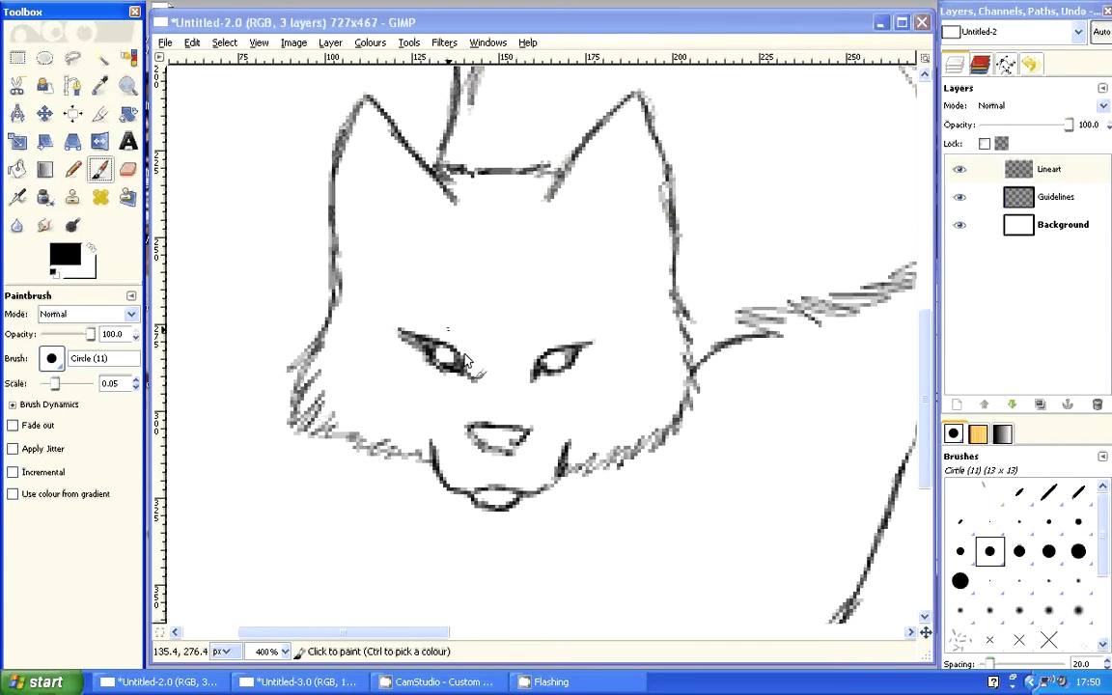
pyautogui.click(551, 365)
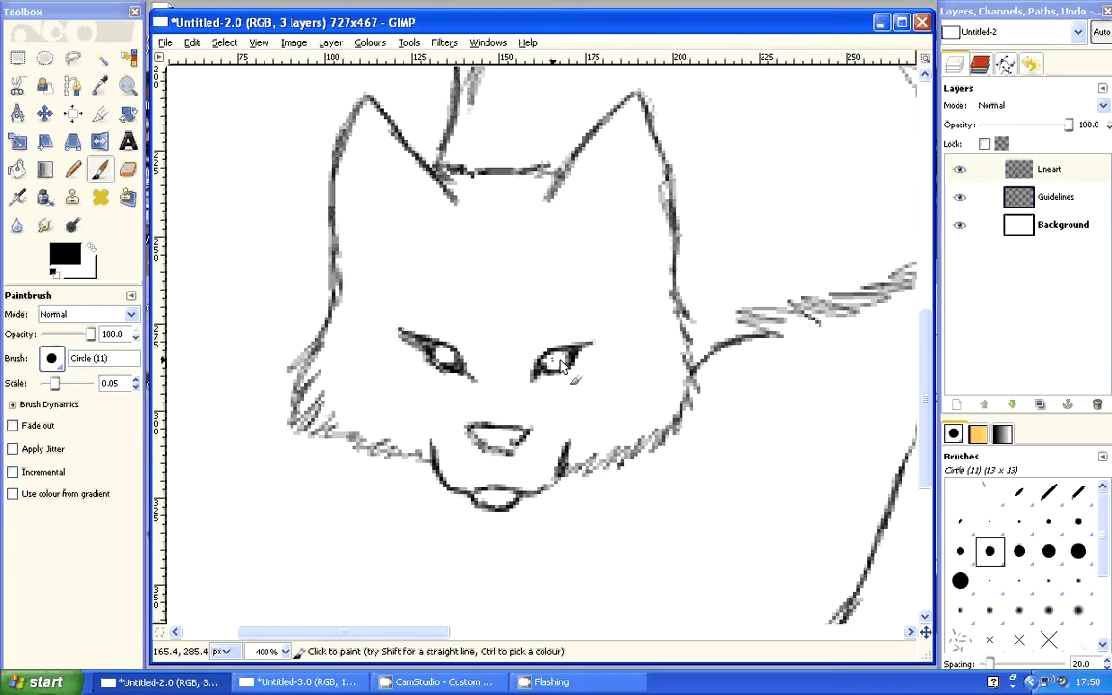
pyautogui.moveTo(561, 364); pyautogui.dragTo(550, 370)
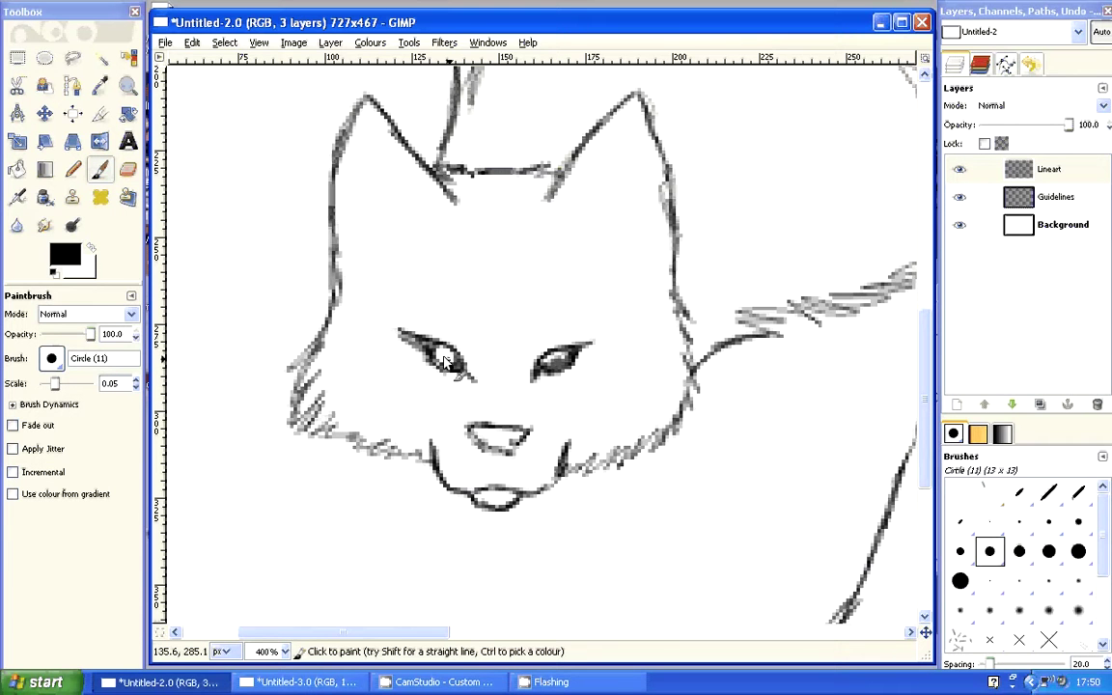
pyautogui.moveTo(445, 362); pyautogui.dragTo(450, 366)
# - Paint curved brow creases above the inner corners of the eyes and a vertical crease down the forehead between them
pyautogui.moveTo(466, 328)
pyautogui.mouseDown()
pyautogui.moveTo(474, 341)
pyautogui.moveTo(529, 348)
pyautogui.mouseUp()
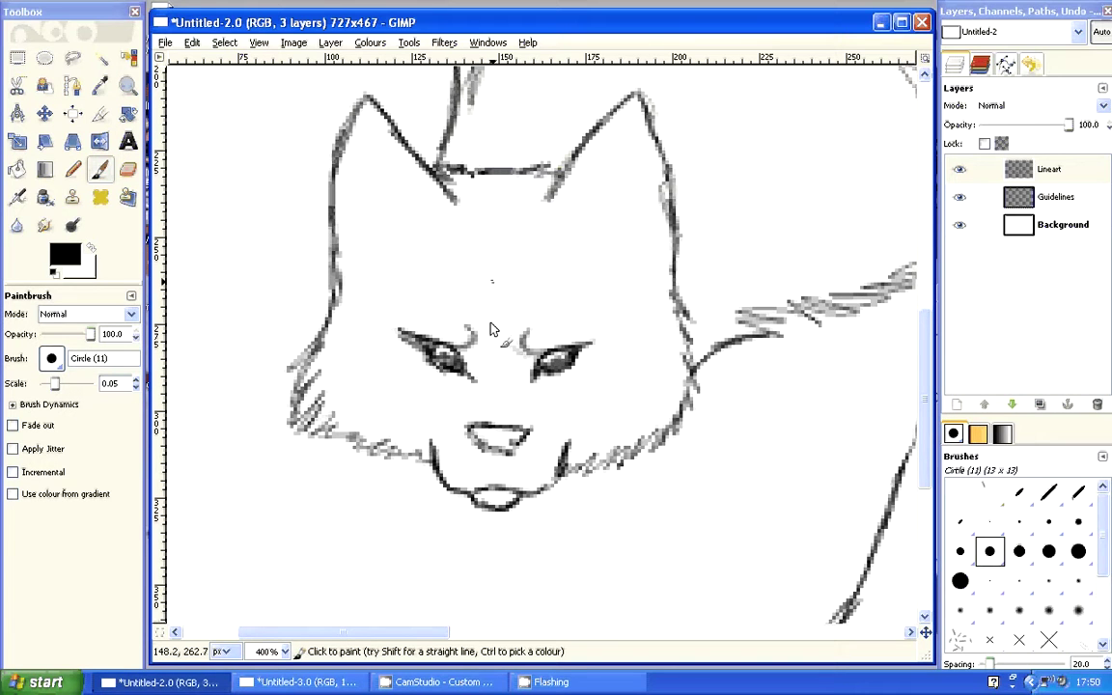
pyautogui.moveTo(494, 246); pyautogui.dragTo(499, 311)
pyautogui.moveTo(501, 327); pyautogui.dragTo(505, 352)
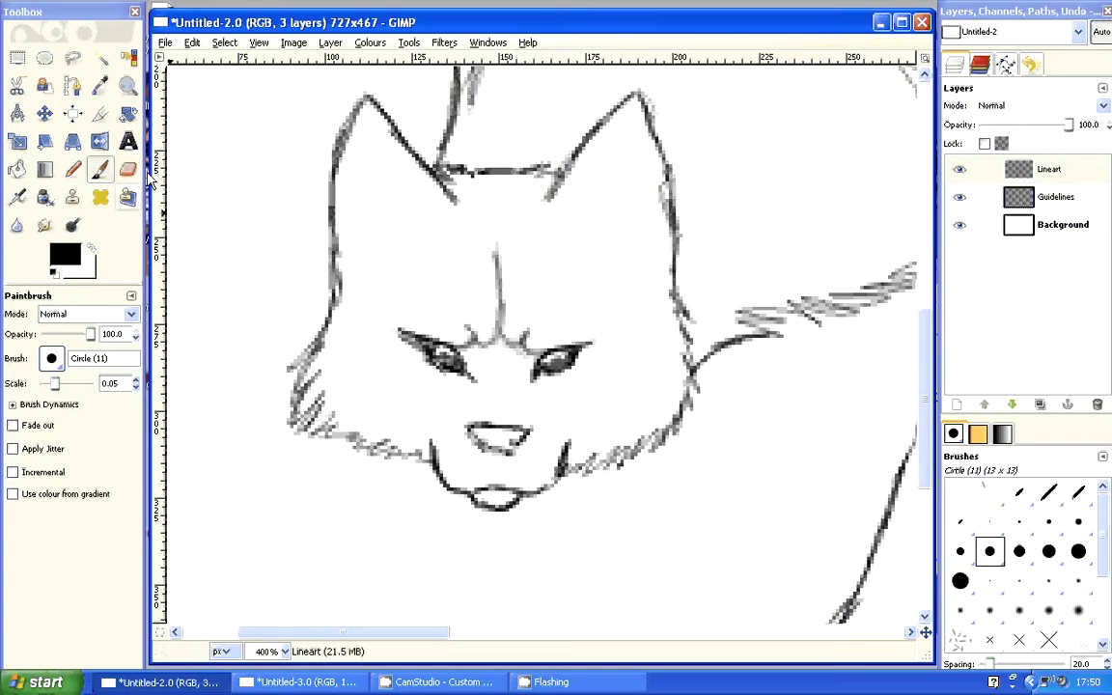
# - Tidy the brow creases beside the inner eye corners with the Eraser at scale 0.10, and return to the Paintbrush
pyautogui.hotkey('shift', 'e')
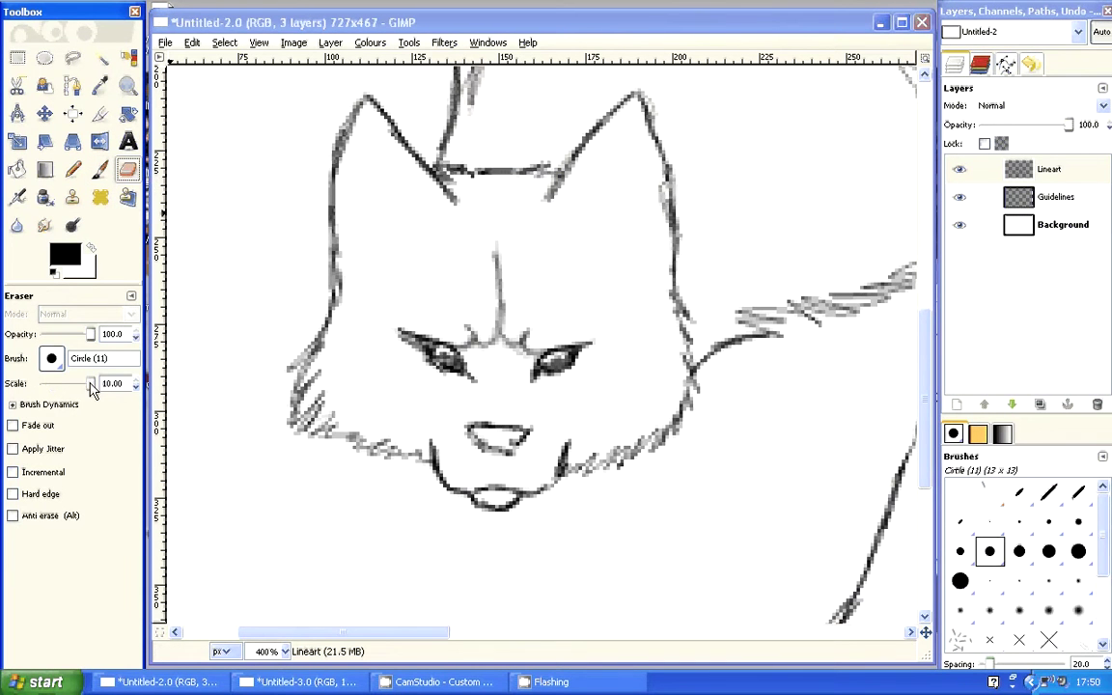
pyautogui.moveTo(91, 384); pyautogui.dragTo(44, 384)
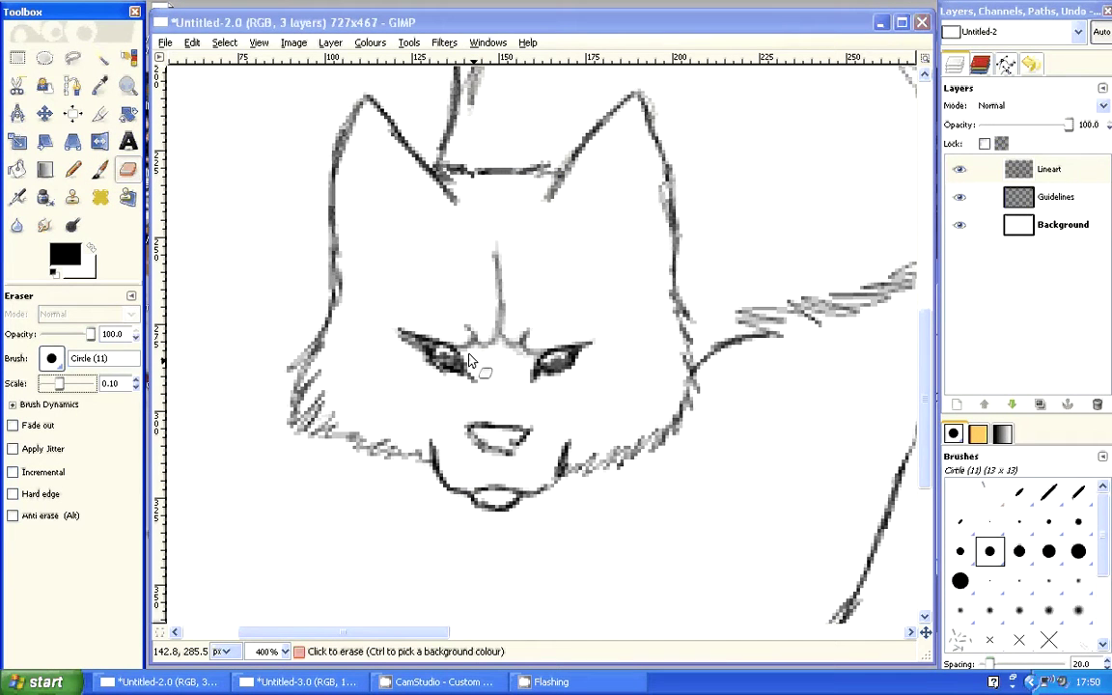
pyautogui.moveTo(469, 360); pyautogui.dragTo(482, 339)
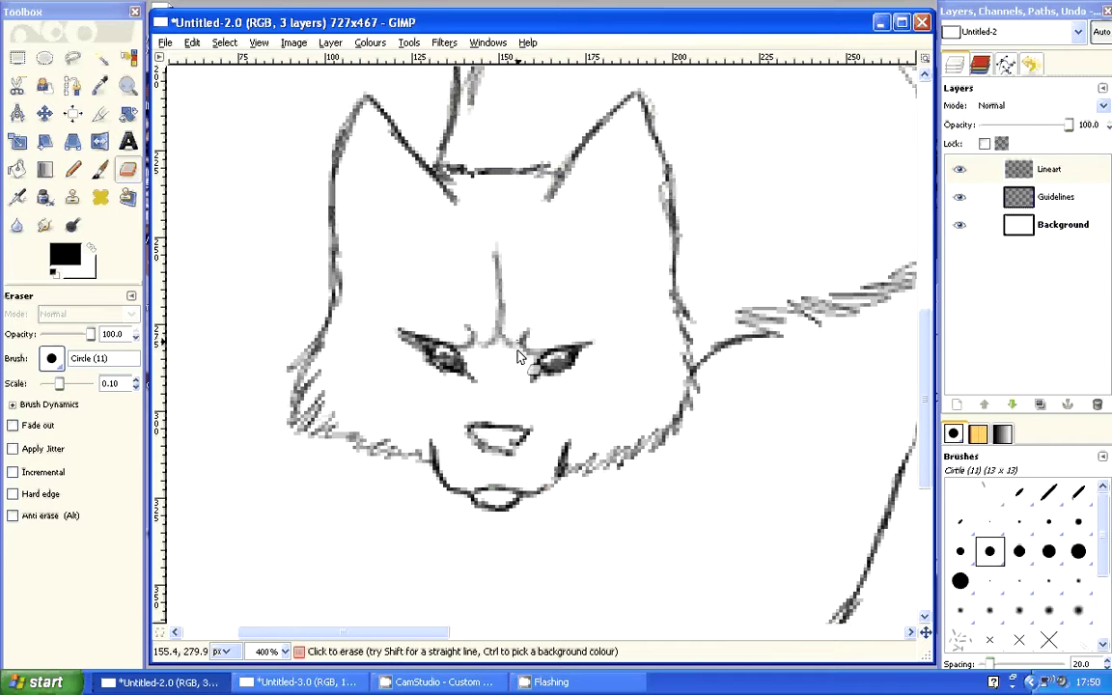
pyautogui.click(102, 174)
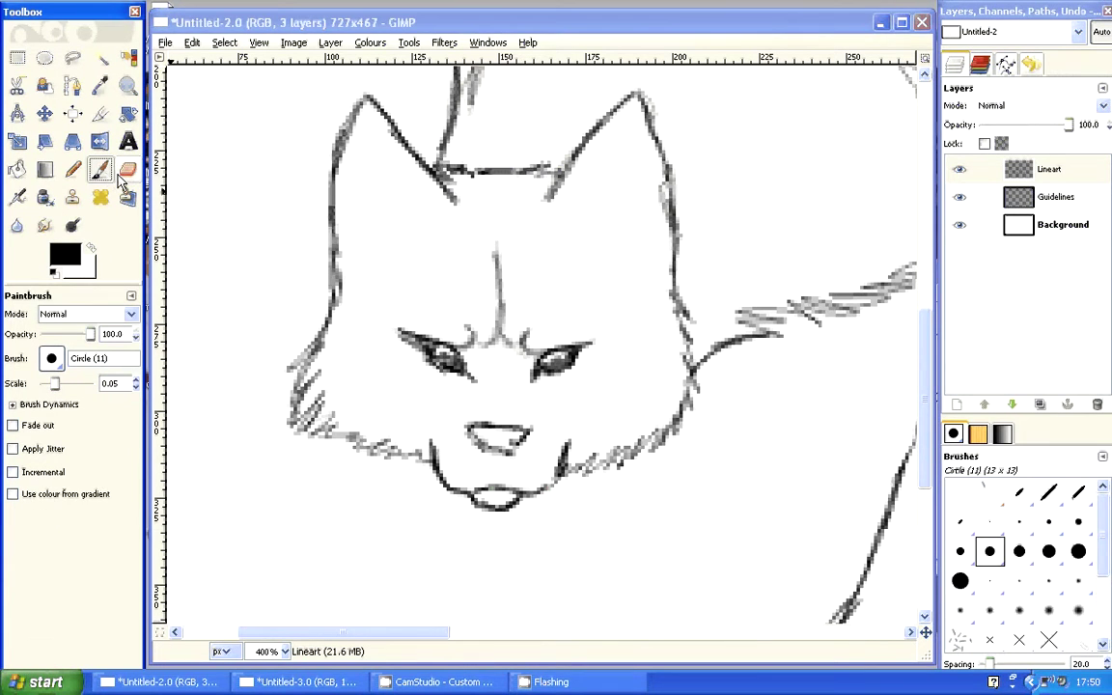
# - Paint faint lines down the sides of the muzzle, shade the nose, and add small whisker marks above the mouth with the Paintbrush
pyautogui.click(536, 421)
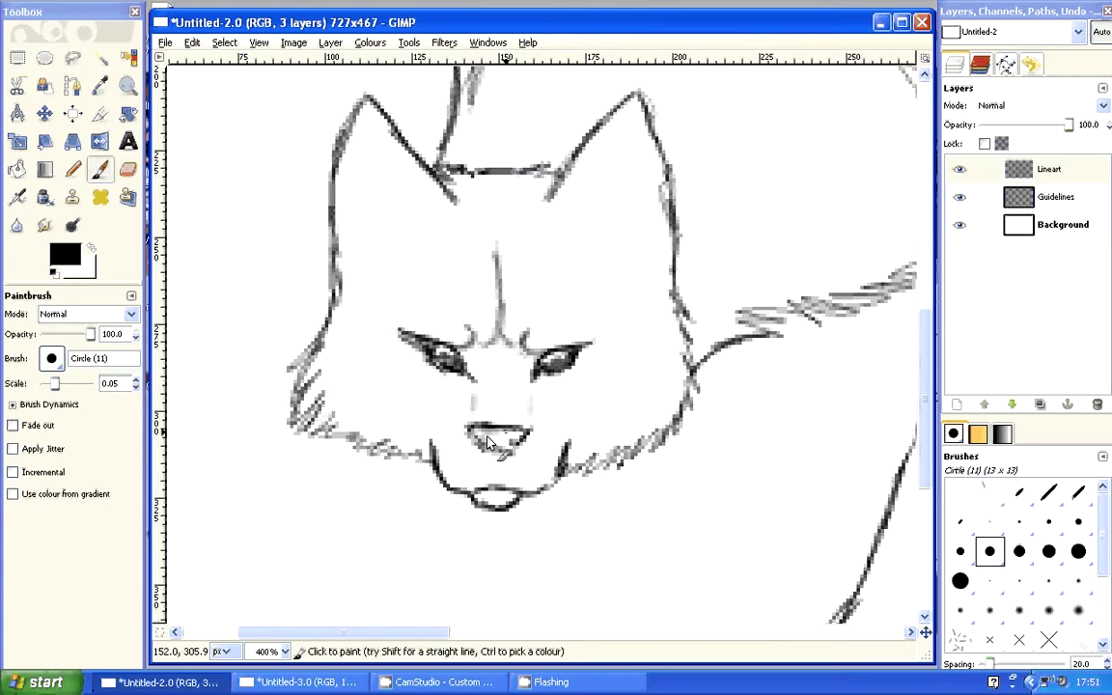
pyautogui.moveTo(487, 442); pyautogui.dragTo(511, 458)
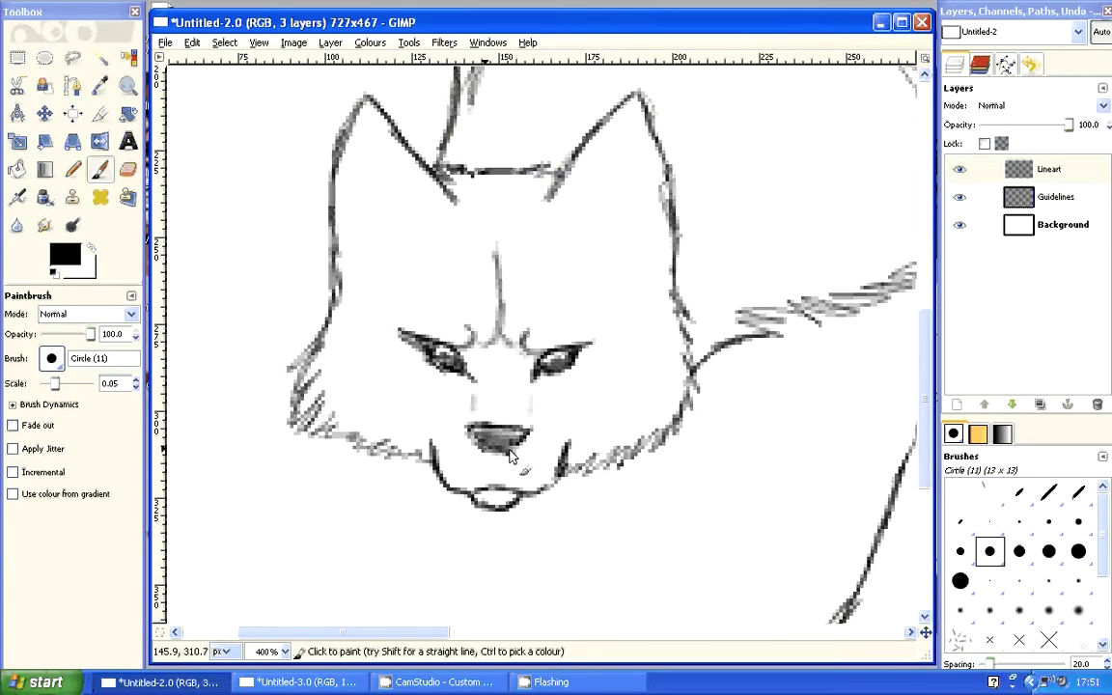
pyautogui.click(128, 170)
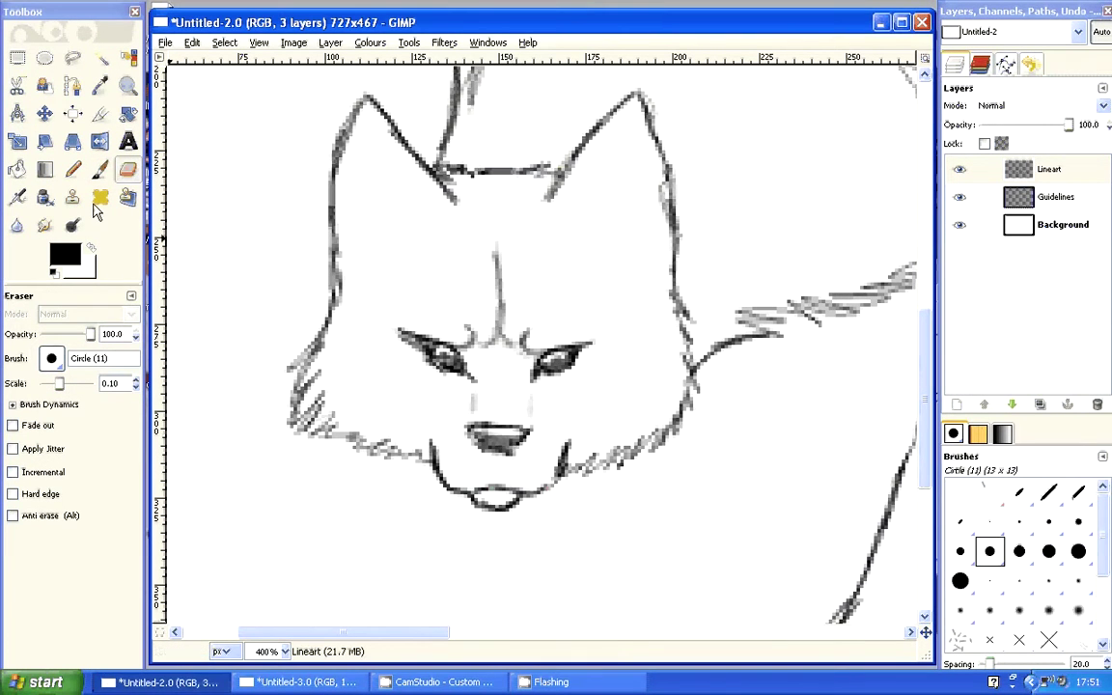
pyautogui.click(99, 170)
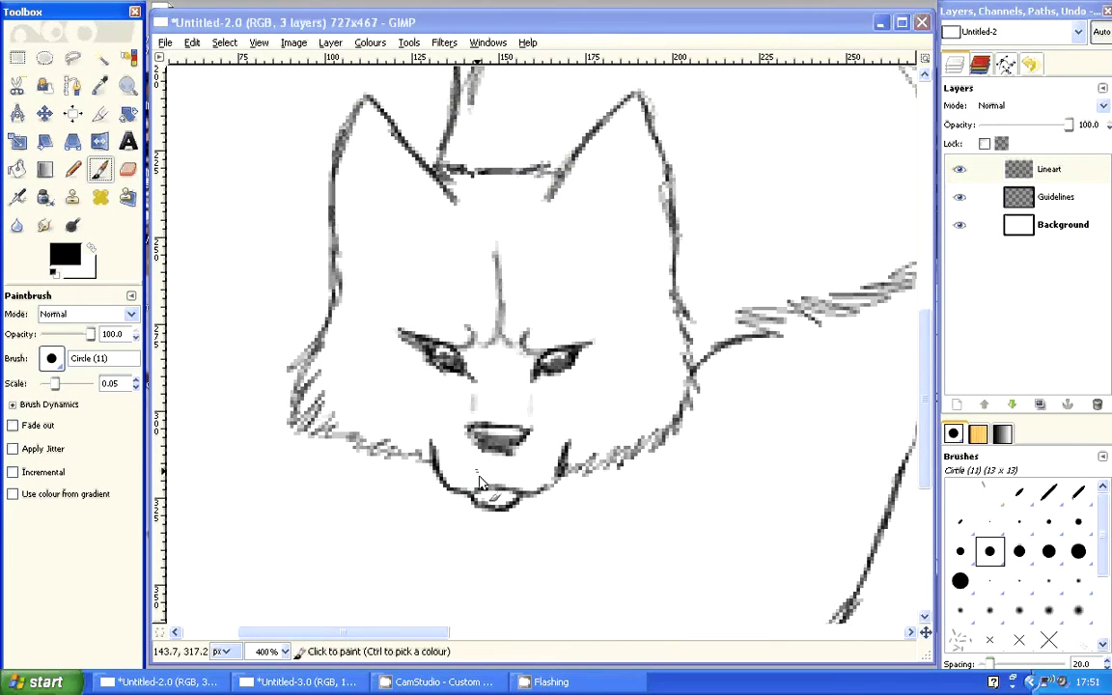
pyautogui.moveTo(471, 494); pyautogui.dragTo(513, 492)
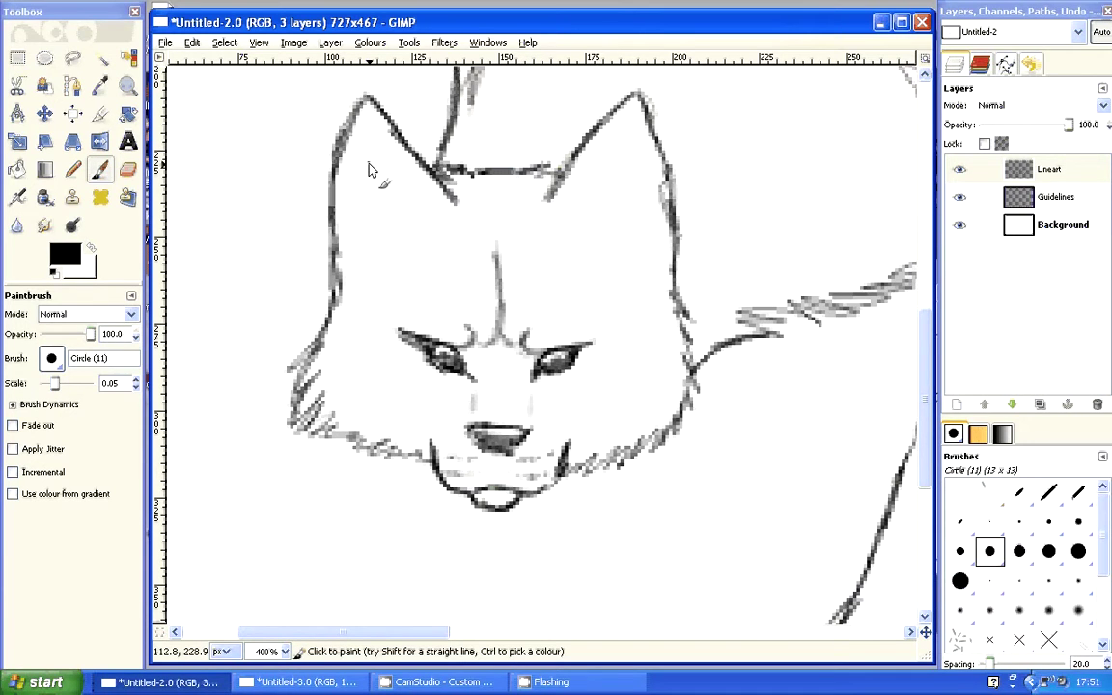
# - Paint inner fur tufts and fold lines in both ears, plus light fur contour strokes on both cheeks
pyautogui.moveTo(368, 170); pyautogui.dragTo(397, 228)
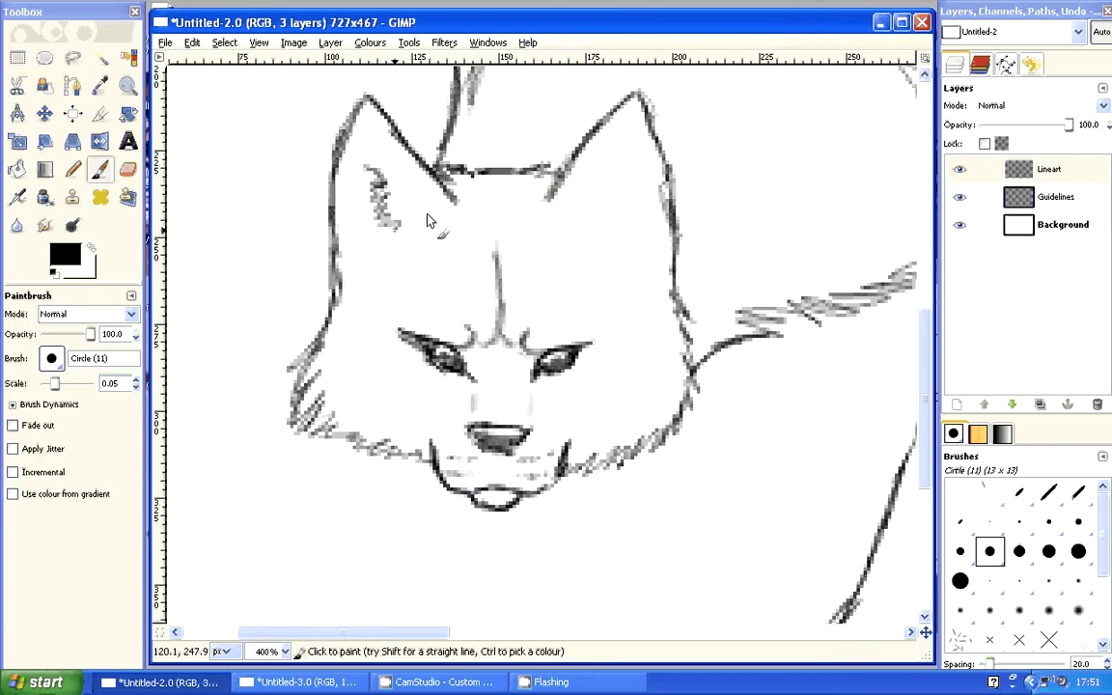
pyautogui.moveTo(571, 135)
pyautogui.mouseDown()
pyautogui.moveTo(558, 155)
pyautogui.moveTo(656, 207)
pyautogui.moveTo(645, 261)
pyautogui.mouseUp()
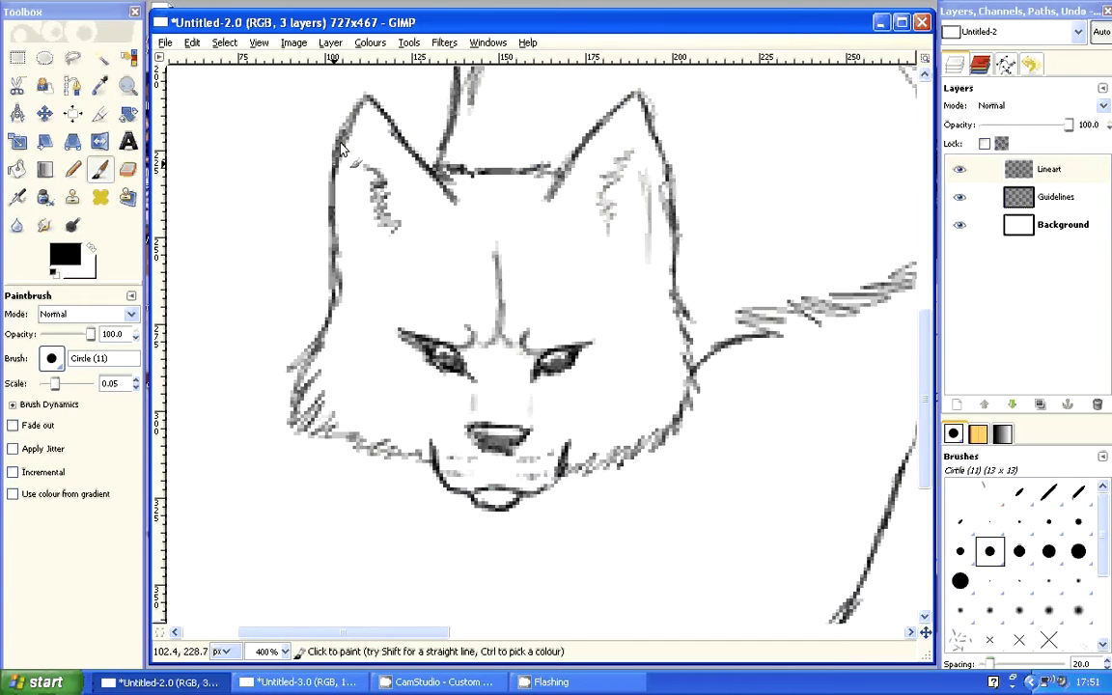
pyautogui.moveTo(375, 143); pyautogui.dragTo(421, 200)
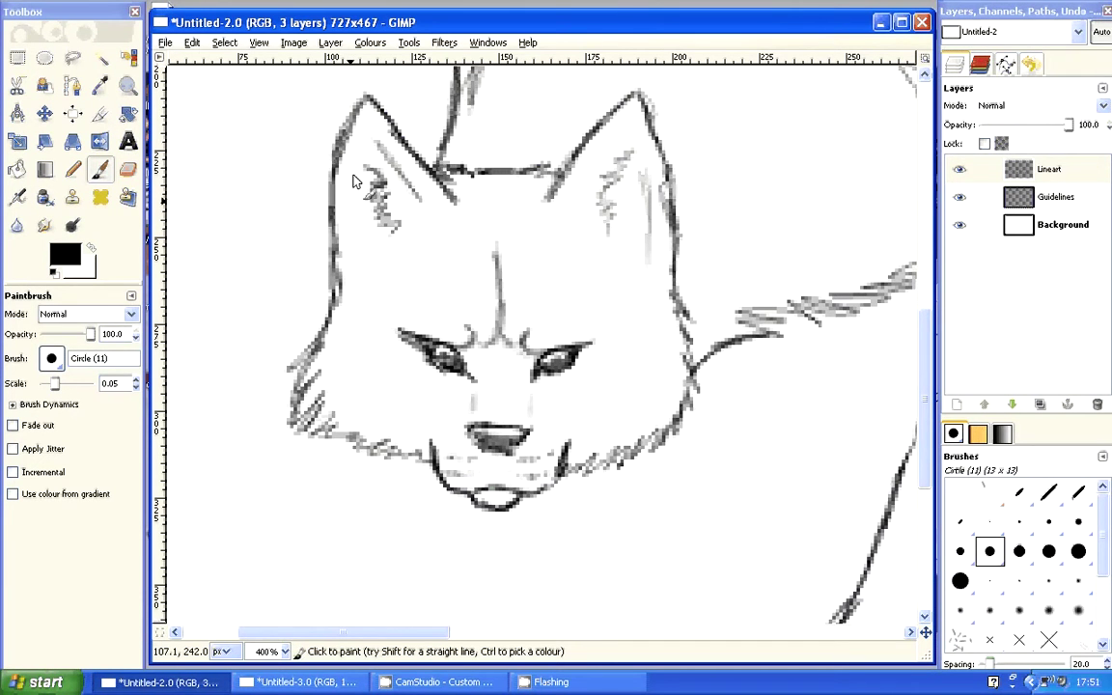
pyautogui.moveTo(355, 172); pyautogui.dragTo(348, 246)
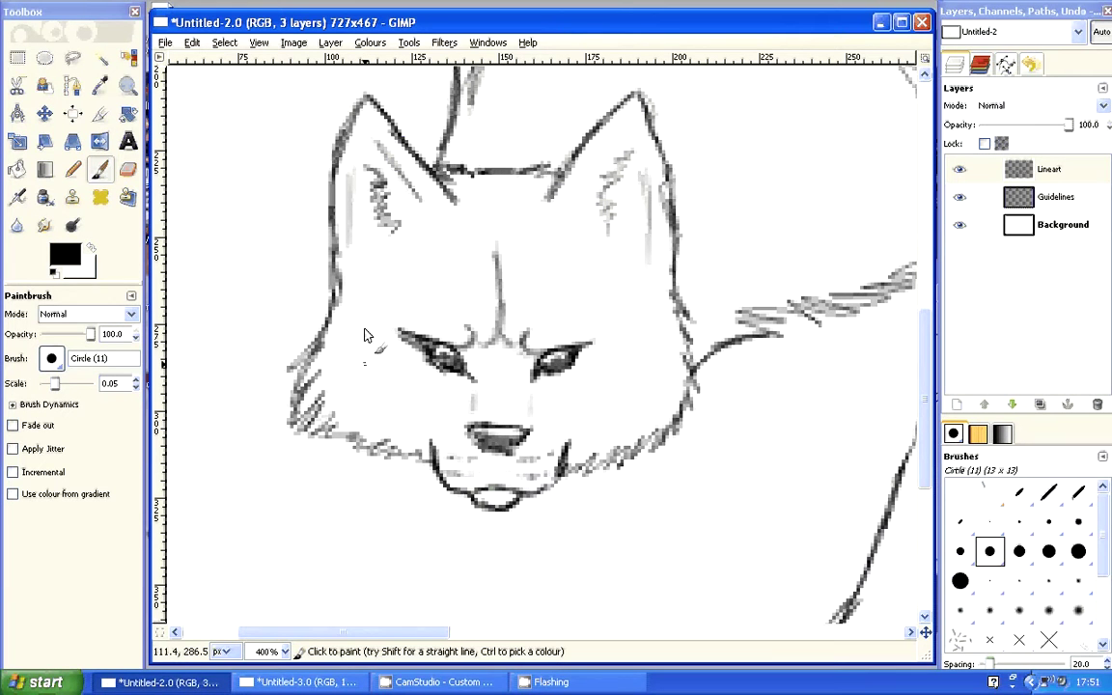
pyautogui.moveTo(365, 351); pyautogui.dragTo(403, 398)
pyautogui.moveTo(599, 280)
pyautogui.mouseDown()
pyautogui.moveTo(625, 305)
pyautogui.moveTo(634, 371)
pyautogui.mouseUp()
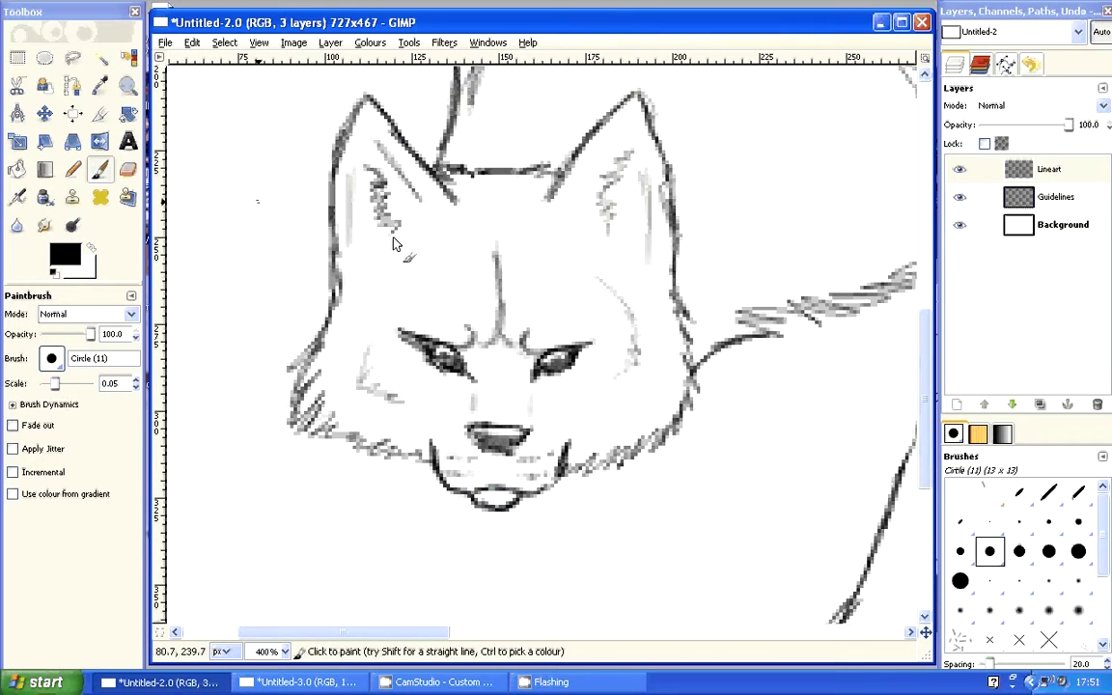
# - Thin the top outline of the front paw nearest the head, and erase its toe and bottom line with the Eraser at scale 0.65
pyautogui.click(126, 85)
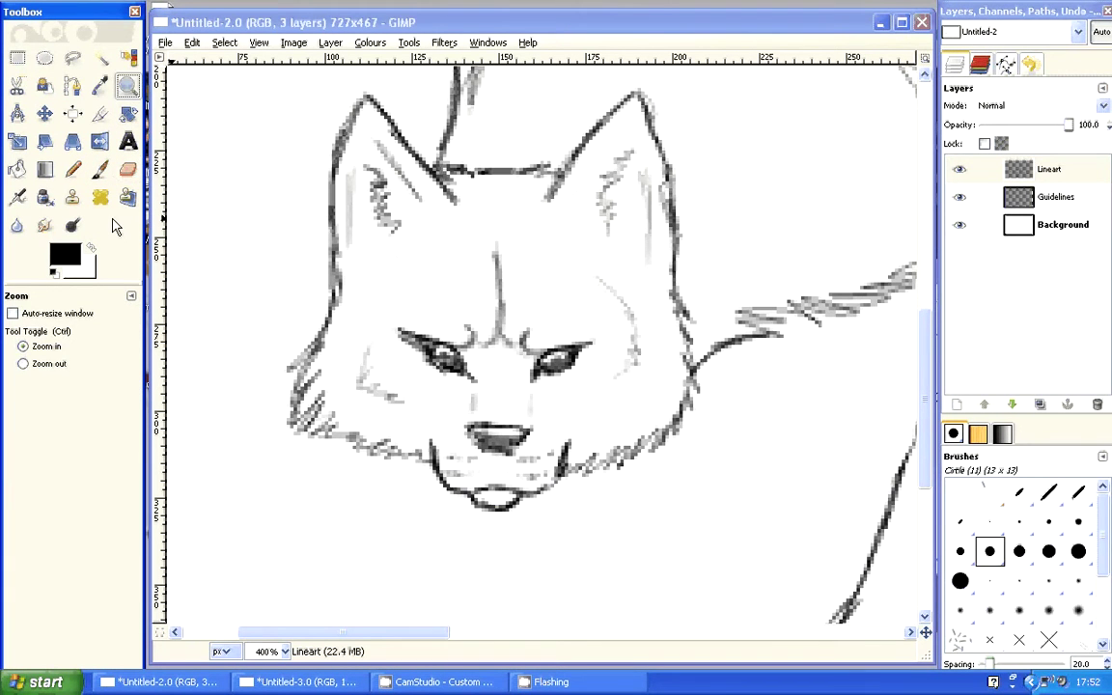
pyautogui.click(101, 173)
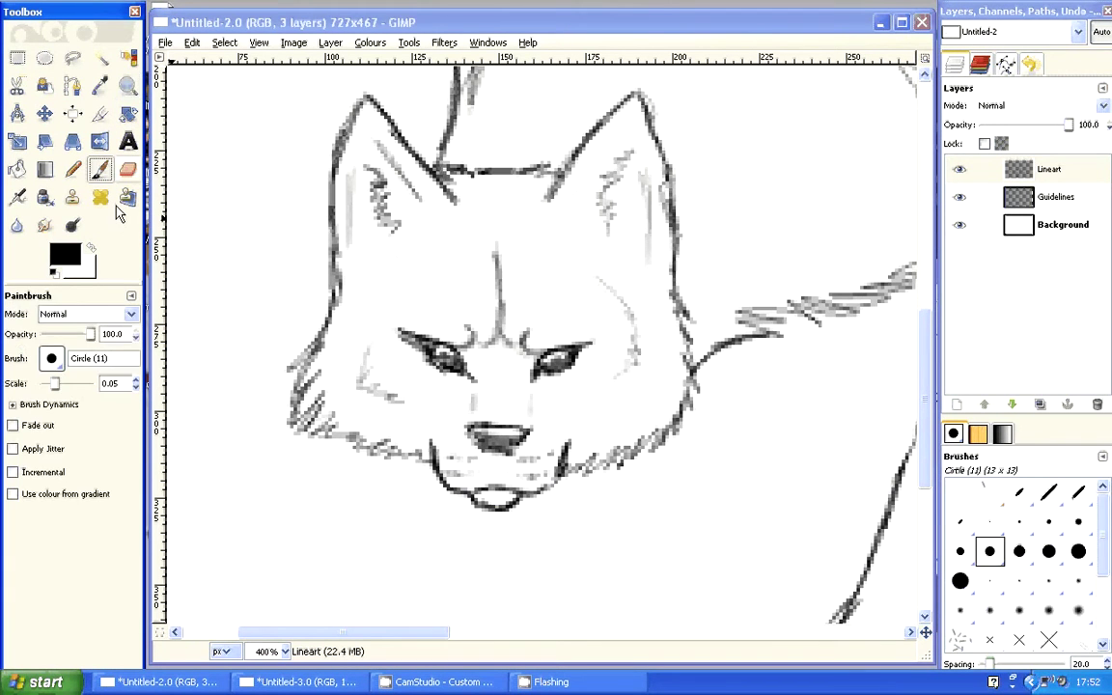
pyautogui.click(126, 85)
pyautogui.click(23, 363)
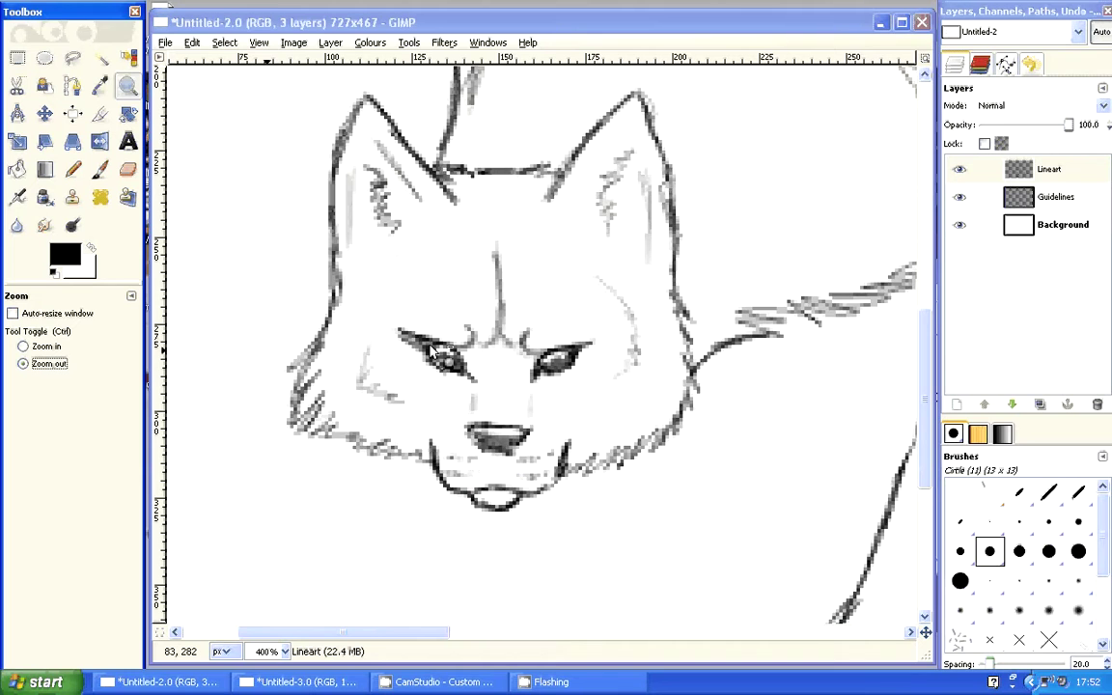
pyautogui.click(718, 347)
pyautogui.click(718, 348)
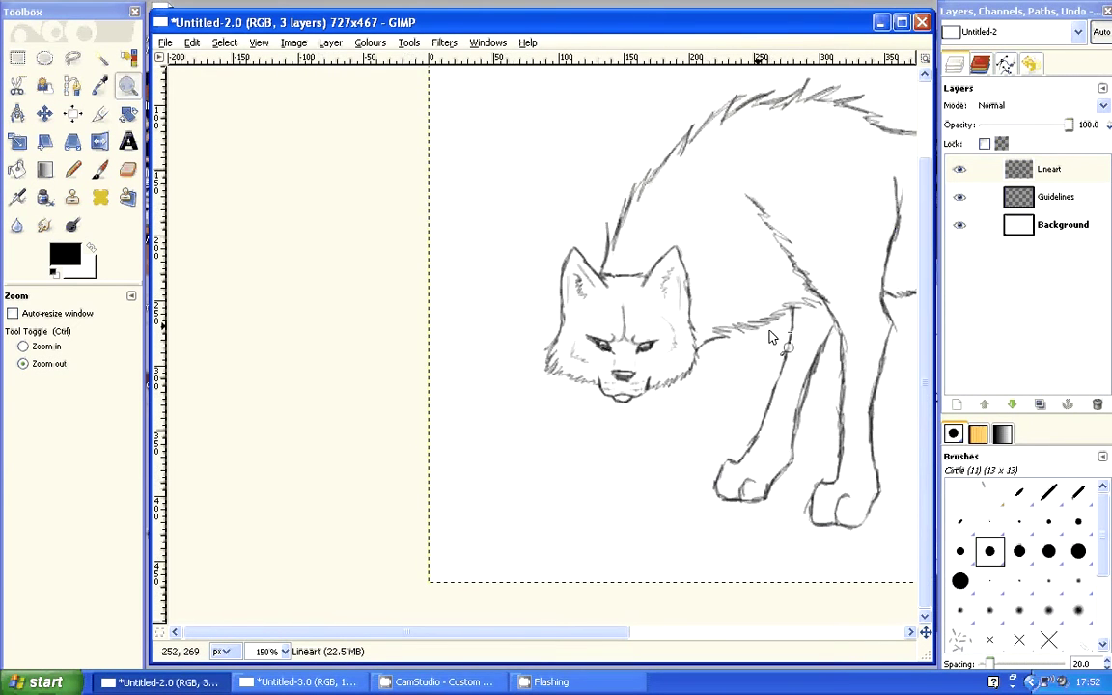
pyautogui.click(772, 337)
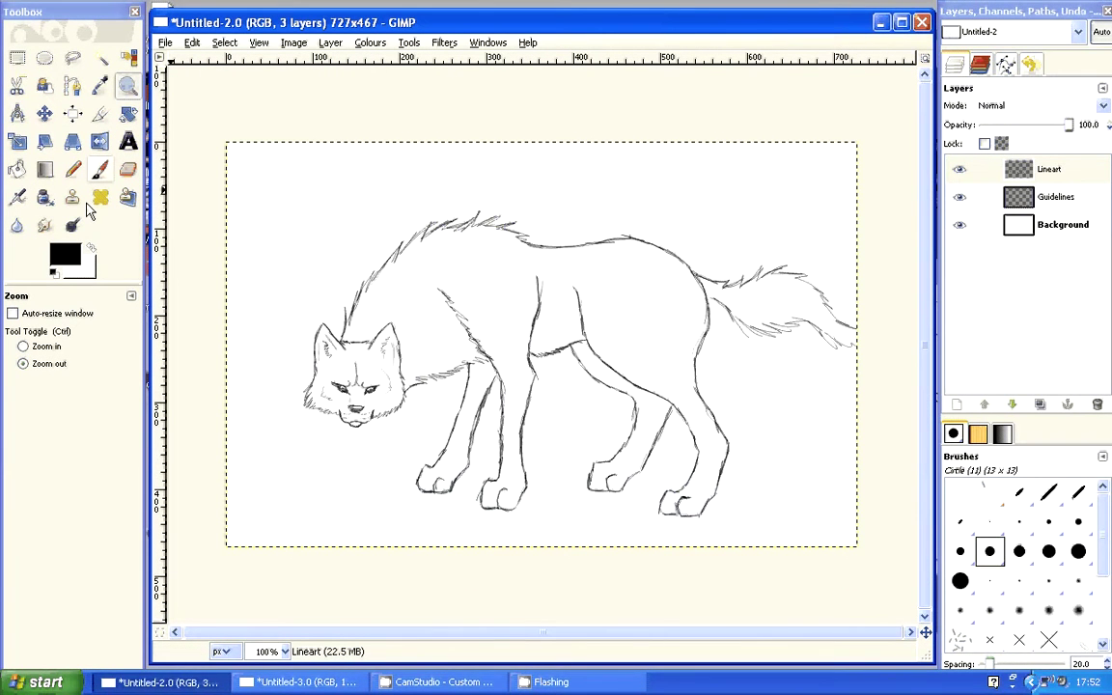
pyautogui.click(39, 346)
pyautogui.click(442, 504)
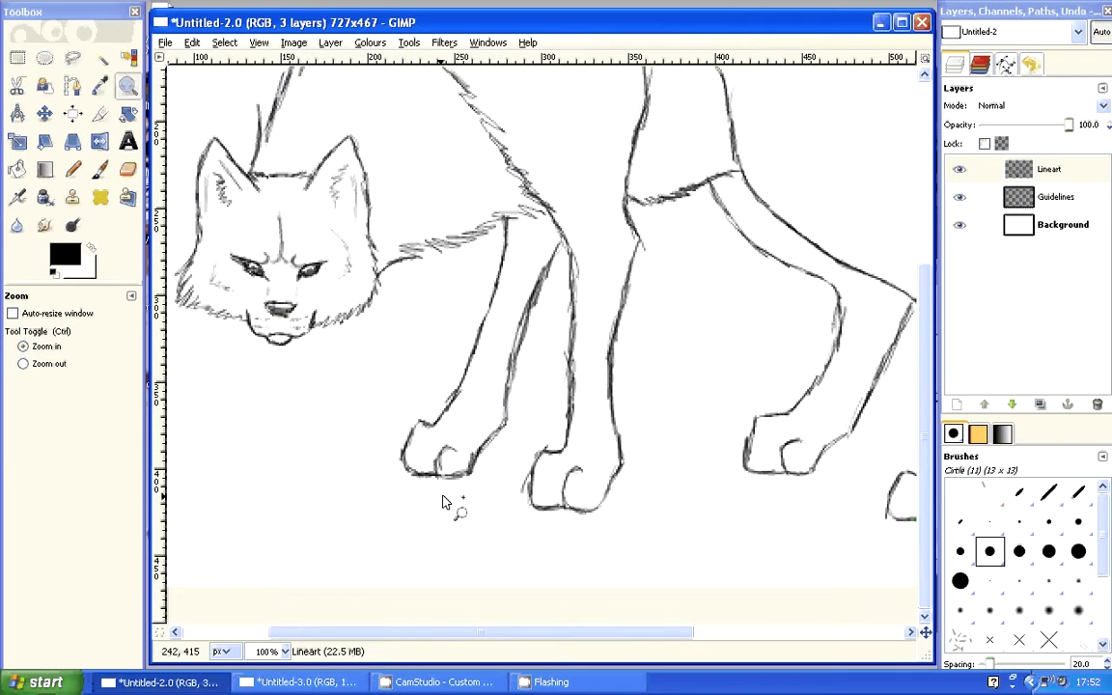
pyautogui.click(442, 502)
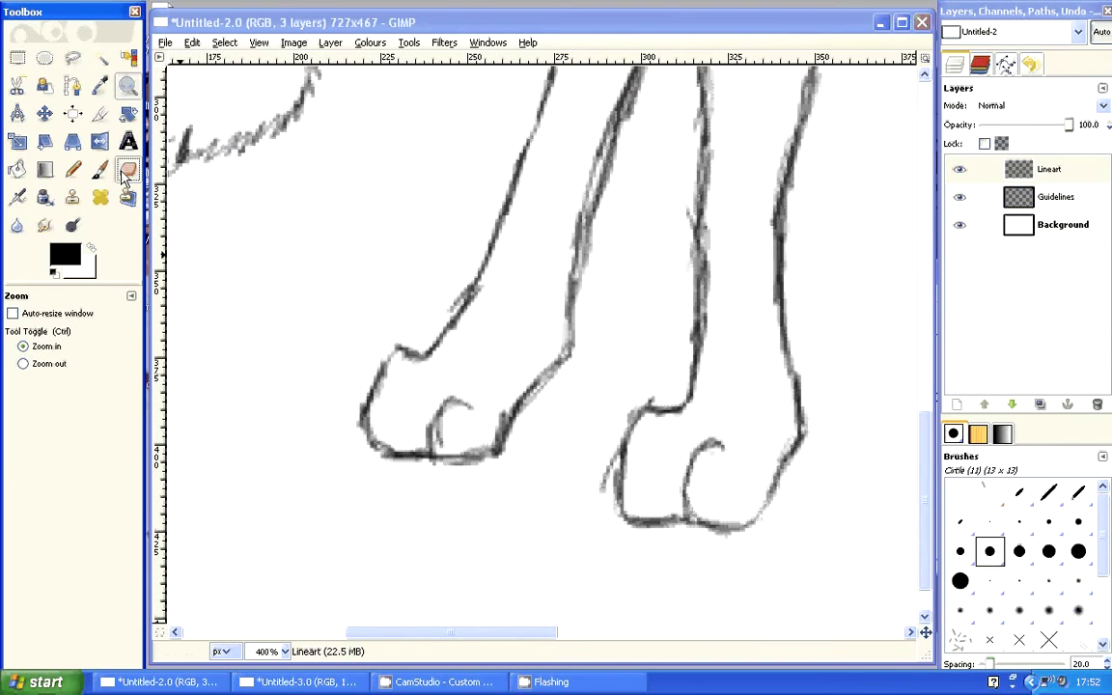
pyautogui.click(126, 172)
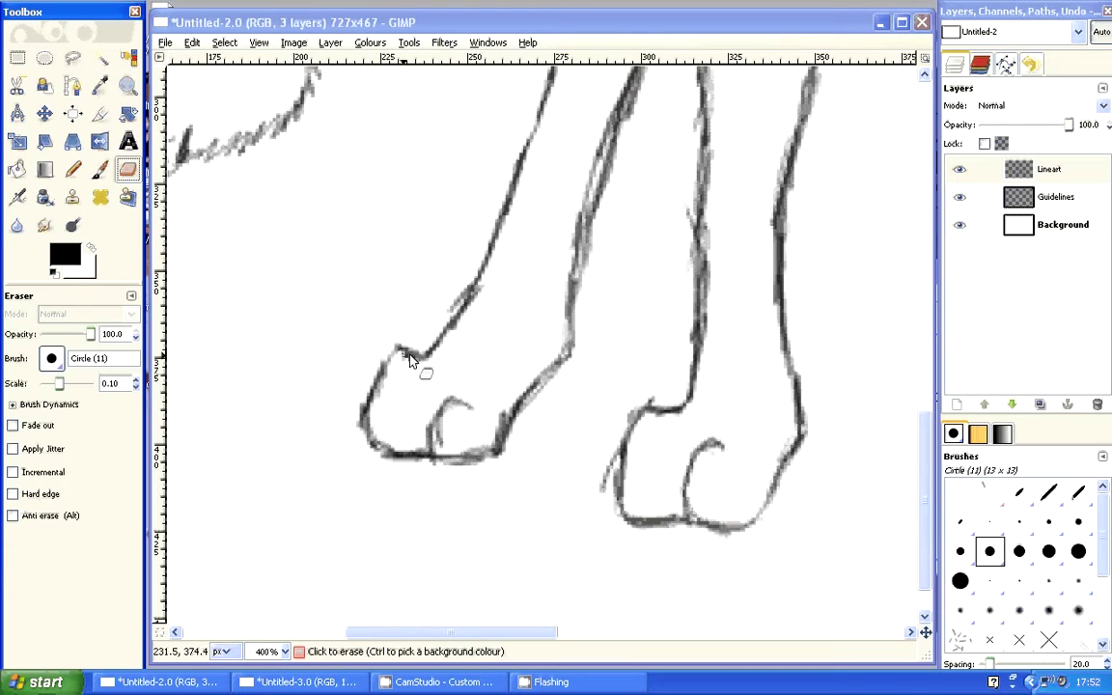
pyautogui.moveTo(410, 360); pyautogui.dragTo(397, 384)
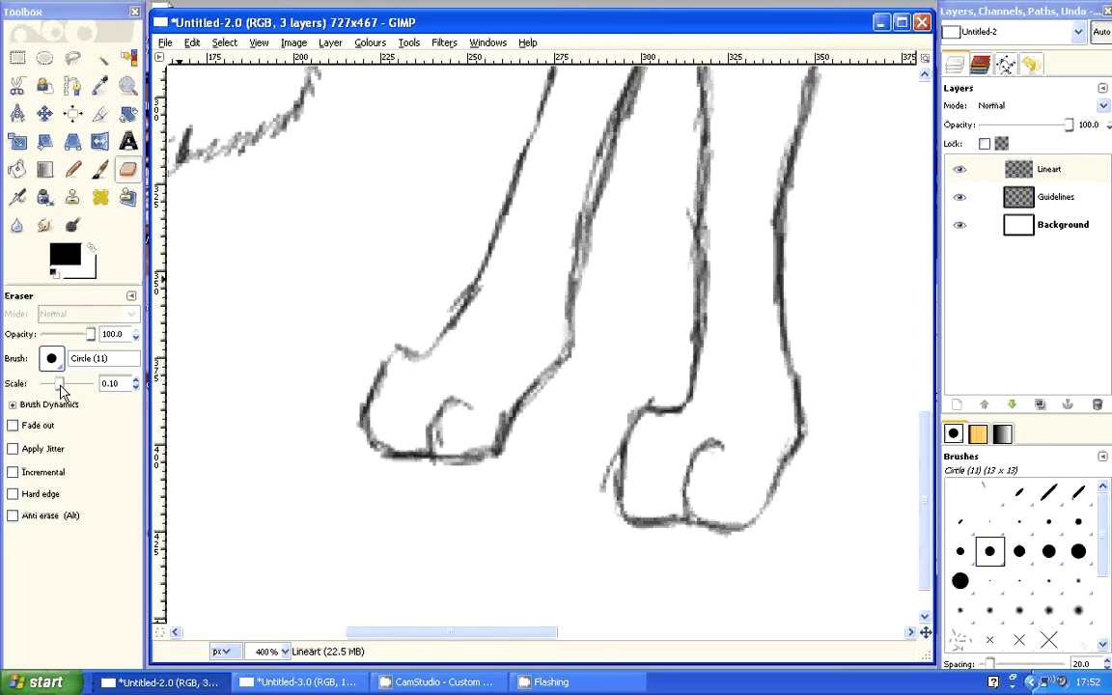
pyautogui.moveTo(60, 389); pyautogui.dragTo(70, 386)
pyautogui.moveTo(497, 447); pyautogui.dragTo(417, 454)
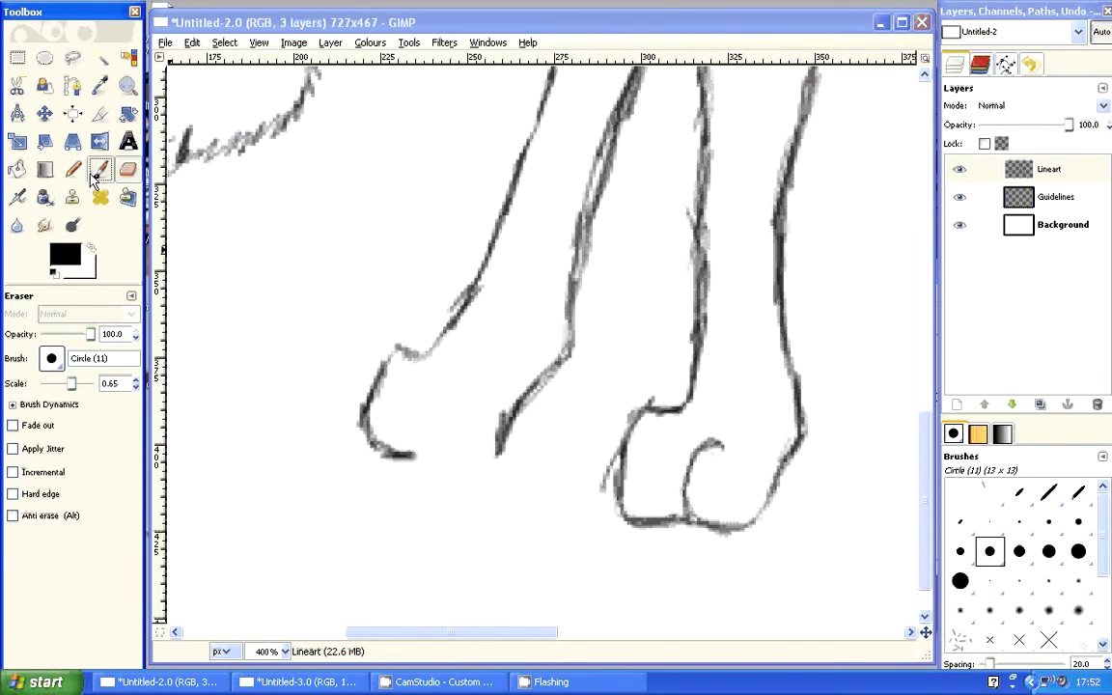
# - Repaint that front paw's bottom edge, top line and toe division at Paintbrush scale 0.05, and add dark claw strokes at its front
pyautogui.click(94, 174)
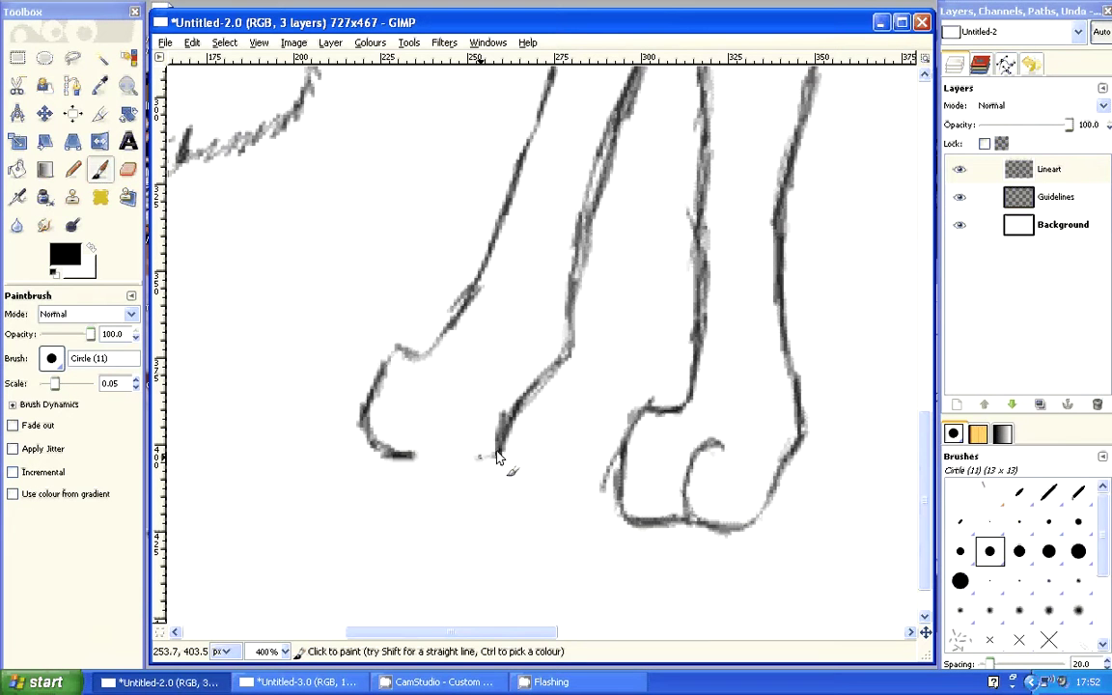
pyautogui.moveTo(498, 457)
pyautogui.mouseDown()
pyautogui.moveTo(411, 384)
pyautogui.moveTo(473, 364)
pyautogui.moveTo(408, 359)
pyautogui.moveTo(379, 397)
pyautogui.moveTo(367, 444)
pyautogui.mouseUp()
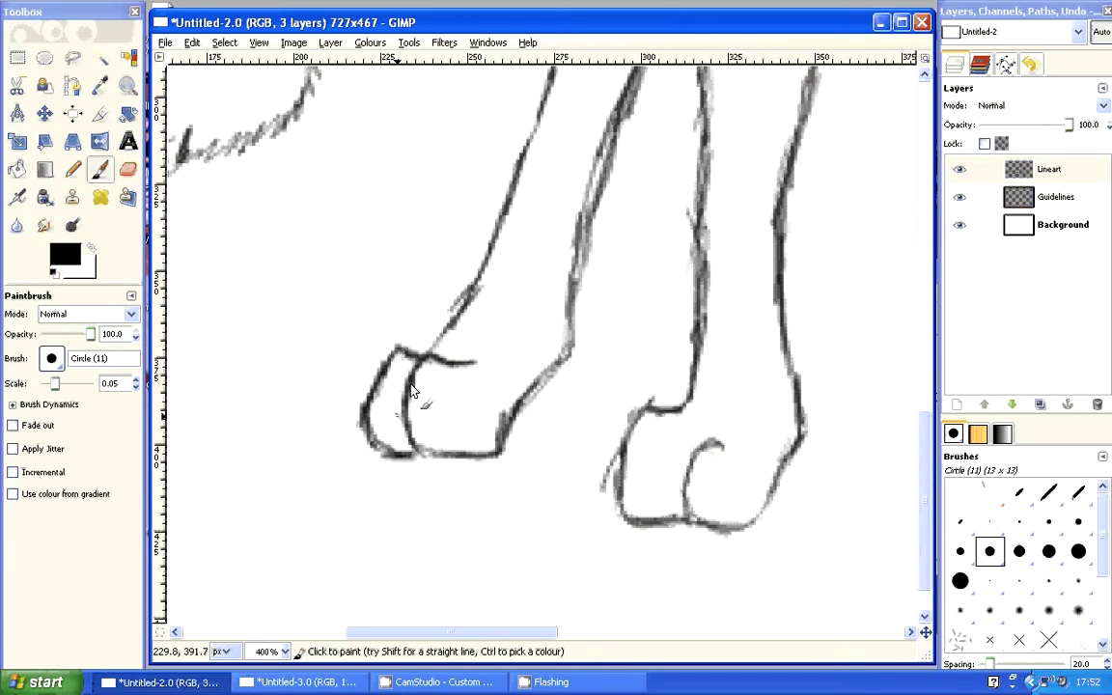
pyautogui.moveTo(414, 360); pyautogui.dragTo(398, 467)
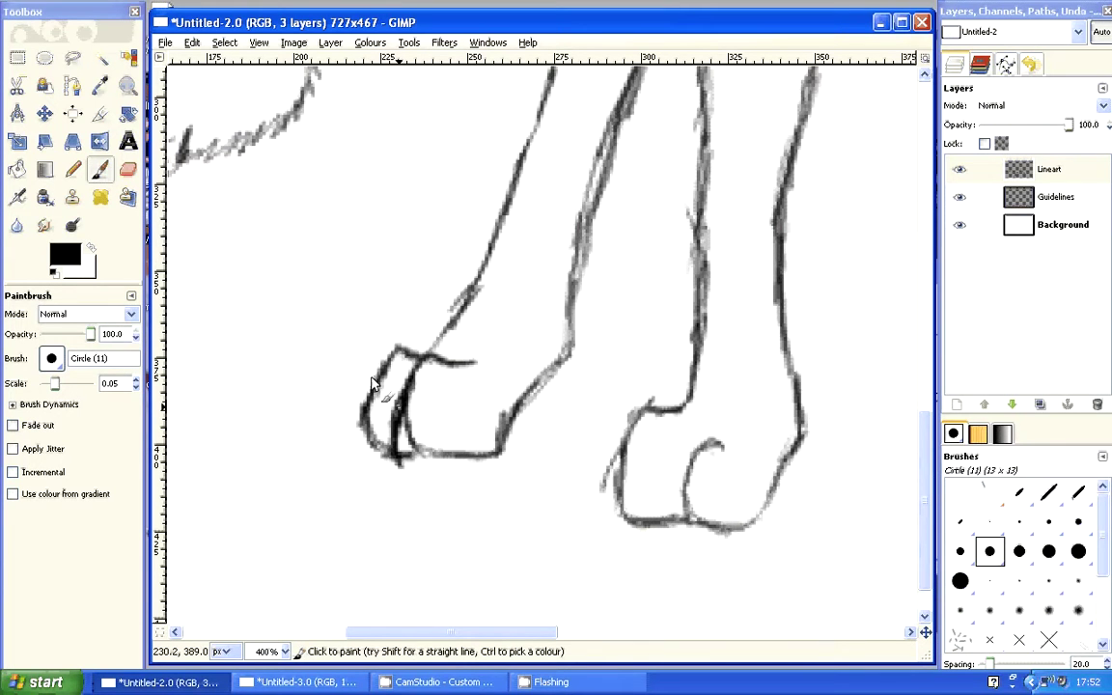
pyautogui.moveTo(372, 380); pyautogui.dragTo(358, 415)
# - Erase the lower front outline of the leg above the clawed paw and repaint it as a clean line down to the paw
pyautogui.moveTo(512, 633); pyautogui.dragTo(576, 633)
pyautogui.click(128, 169)
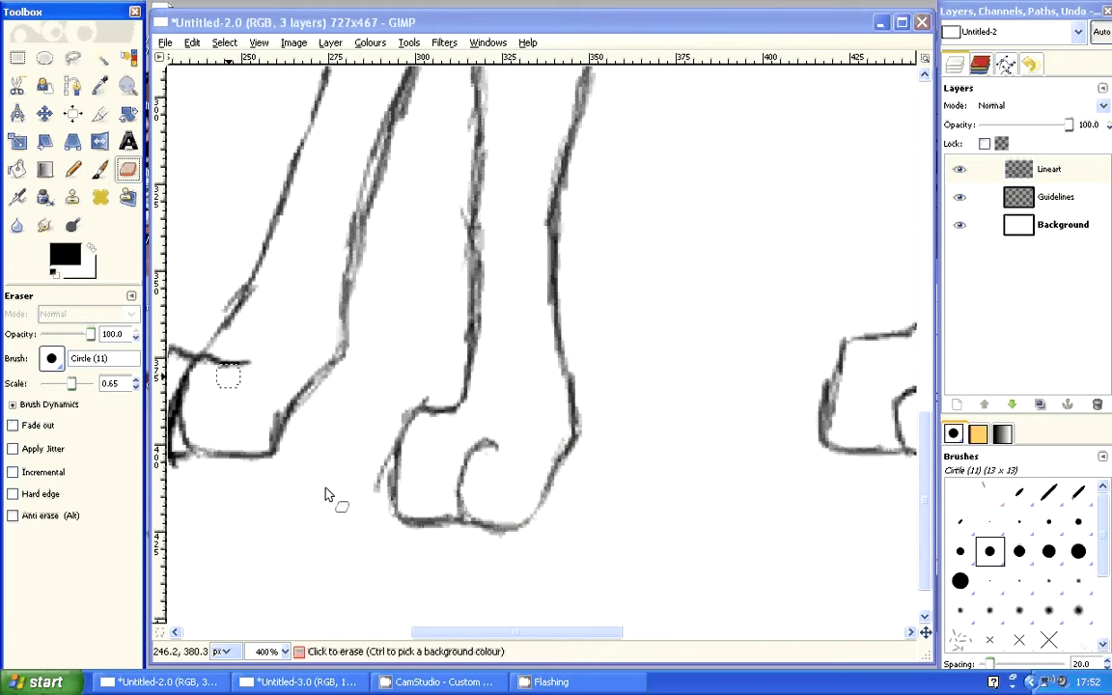
pyautogui.hscroll(-1, 261, 317)
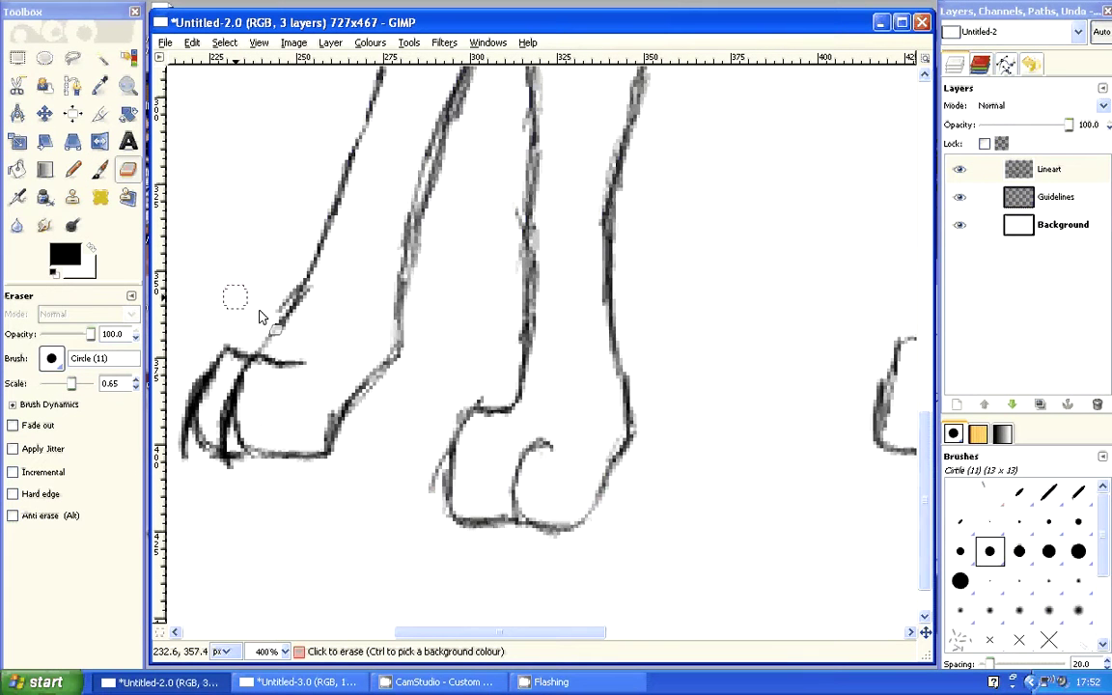
pyautogui.moveTo(258, 316)
pyautogui.mouseDown()
pyautogui.moveTo(292, 321)
pyautogui.moveTo(325, 232)
pyautogui.mouseUp()
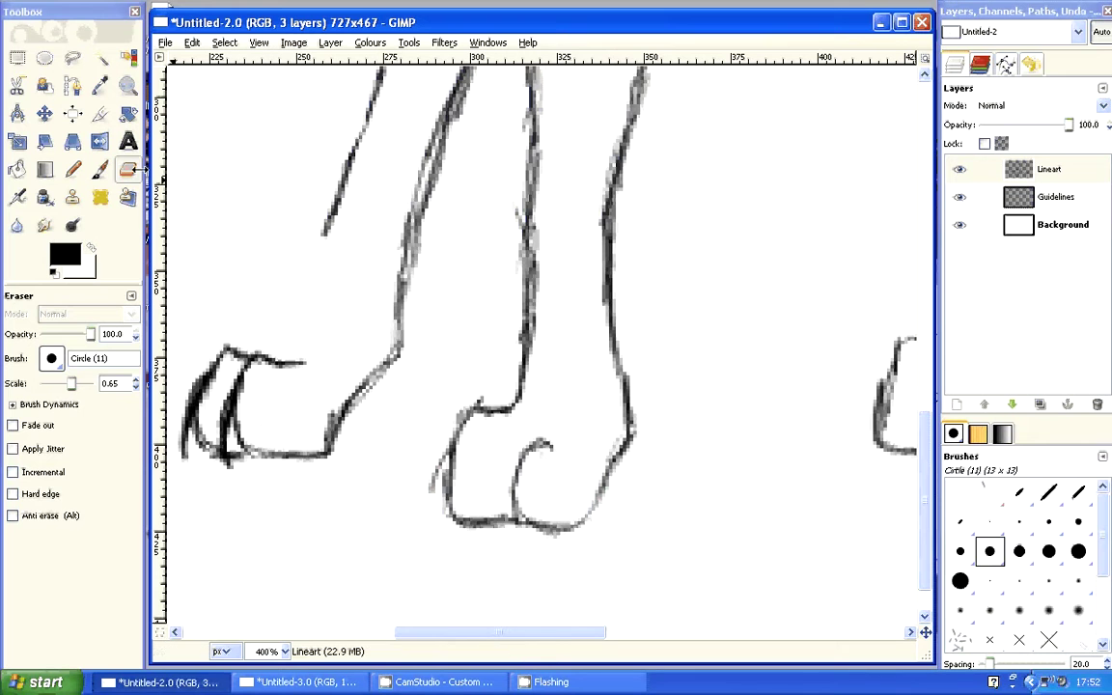
pyautogui.click(100, 169)
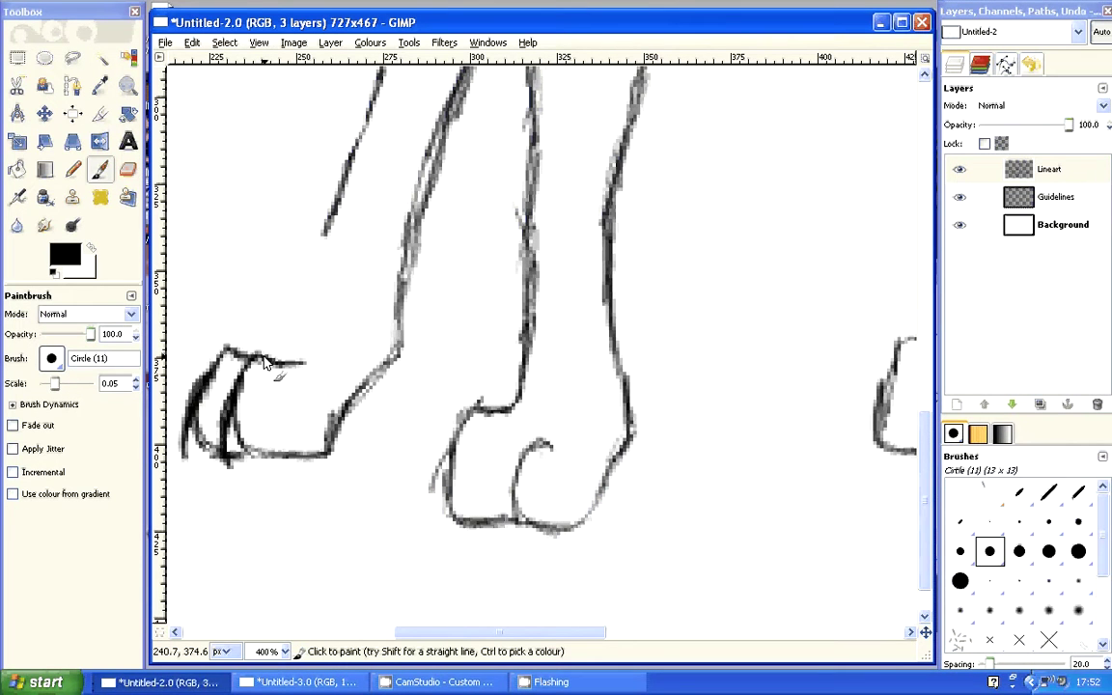
pyautogui.moveTo(309, 279); pyautogui.dragTo(326, 227)
pyautogui.moveTo(277, 357); pyautogui.dragTo(336, 221)
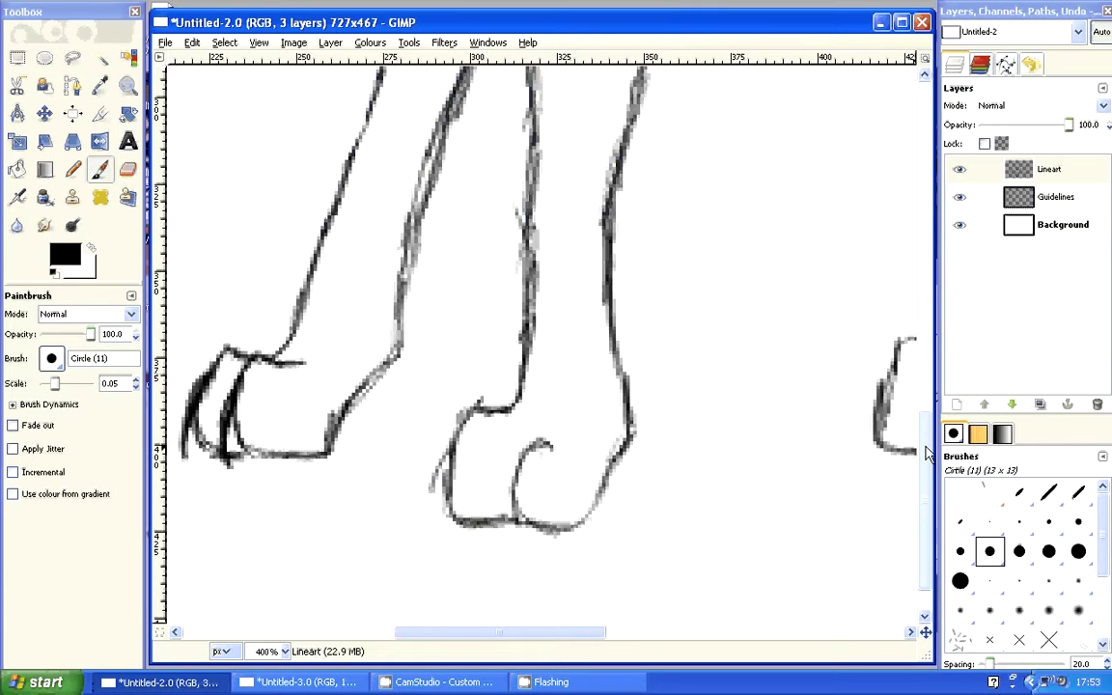
# - Erase the sketchy rear outline of the same front leg and repaint it as one clean line up to the chest
pyautogui.moveTo(926, 454); pyautogui.dragTo(966, 399)
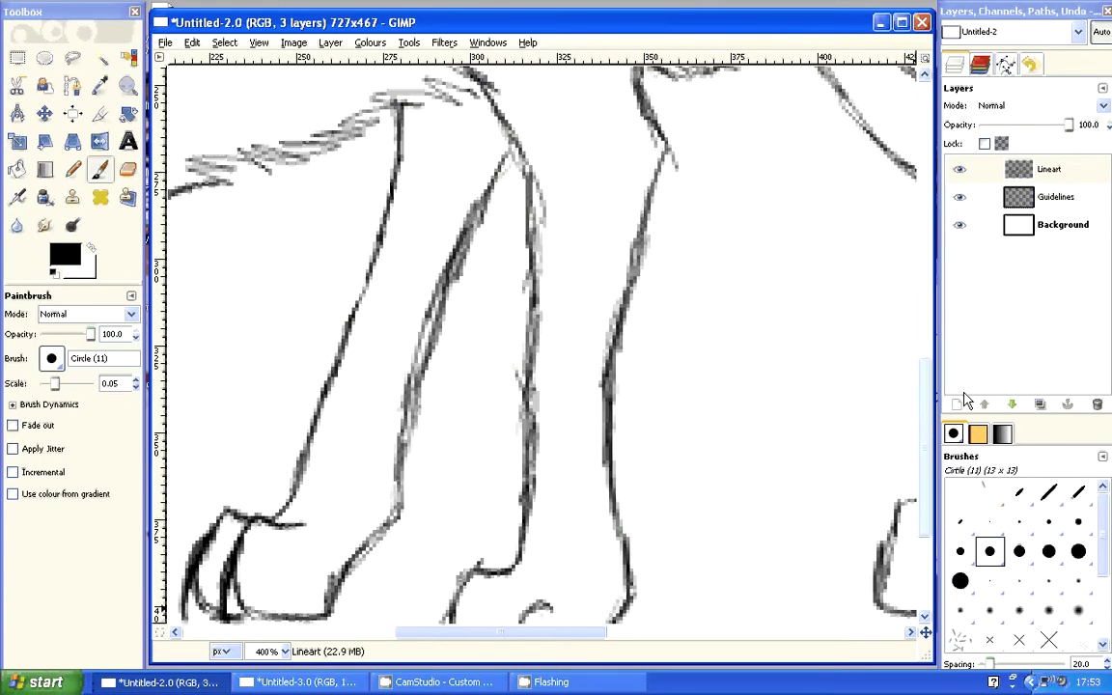
pyautogui.click(128, 169)
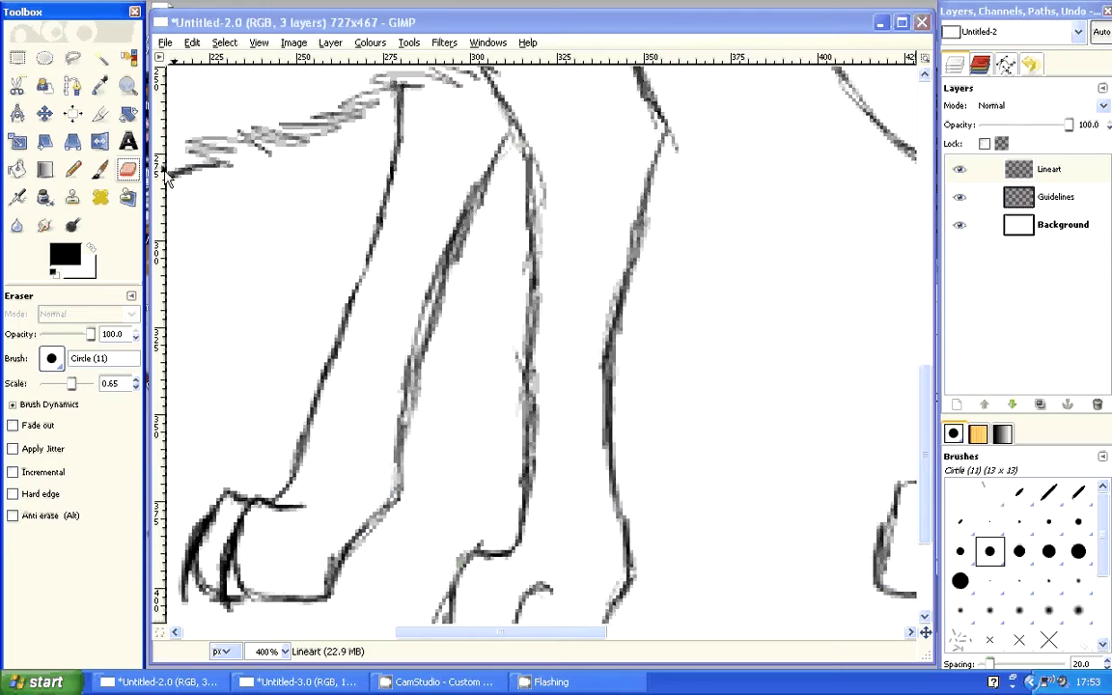
pyautogui.moveTo(485, 169)
pyautogui.mouseDown()
pyautogui.moveTo(425, 365)
pyautogui.moveTo(482, 196)
pyautogui.mouseUp()
pyautogui.click(100, 170)
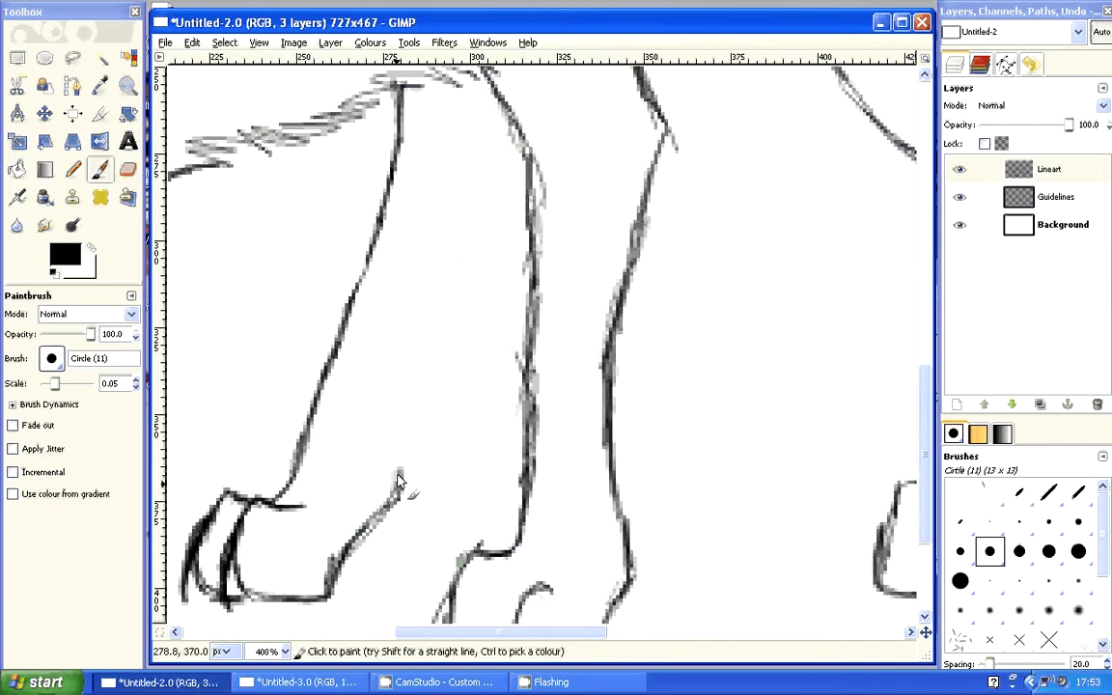
pyautogui.moveTo(398, 479); pyautogui.dragTo(503, 115)
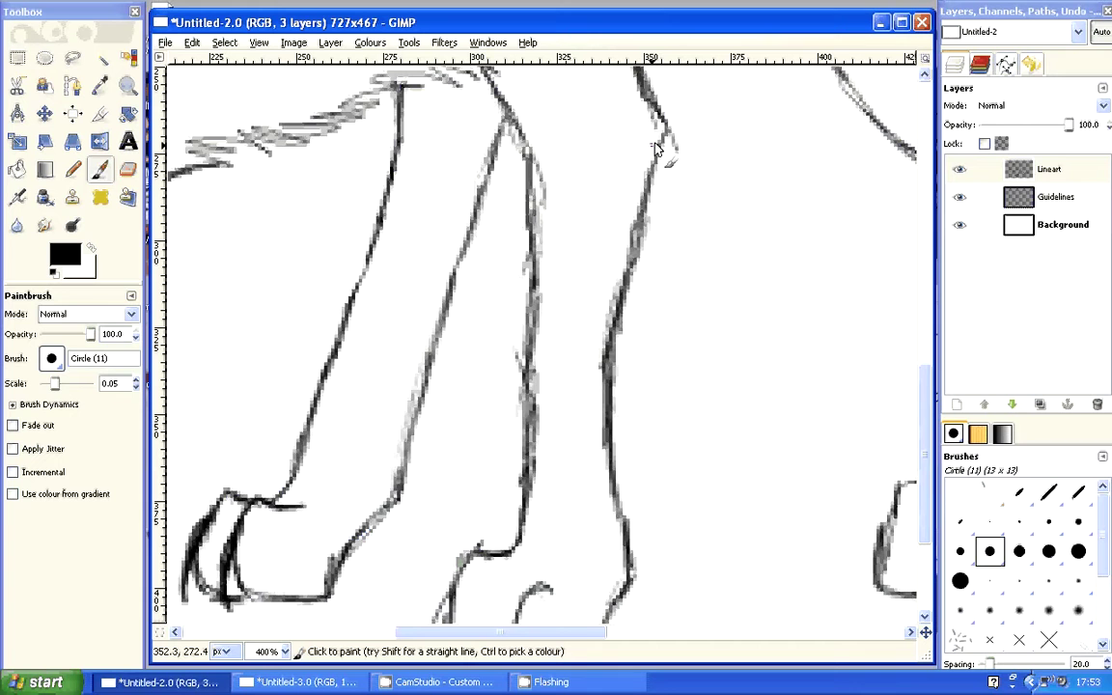
# - Rework the elbow of the second front leg's rear outline, erasing the rough strokes and repainting the line at Paintbrush scale 0.05
pyautogui.moveTo(656, 148); pyautogui.dragTo(633, 253)
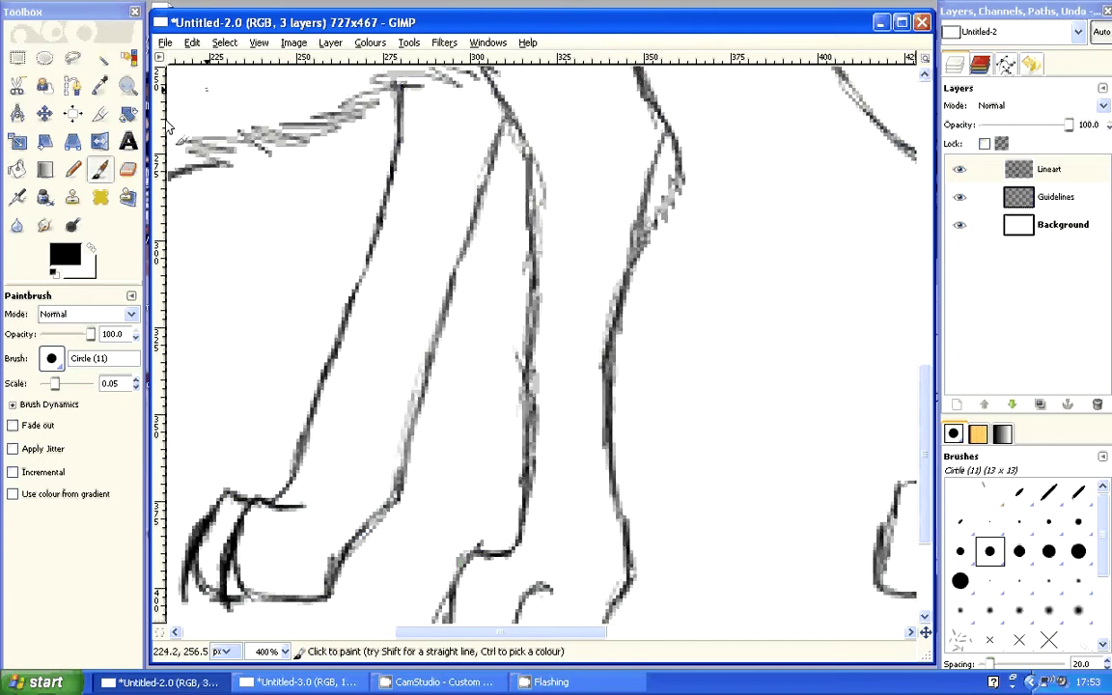
pyautogui.hotkey('shift', 'e')
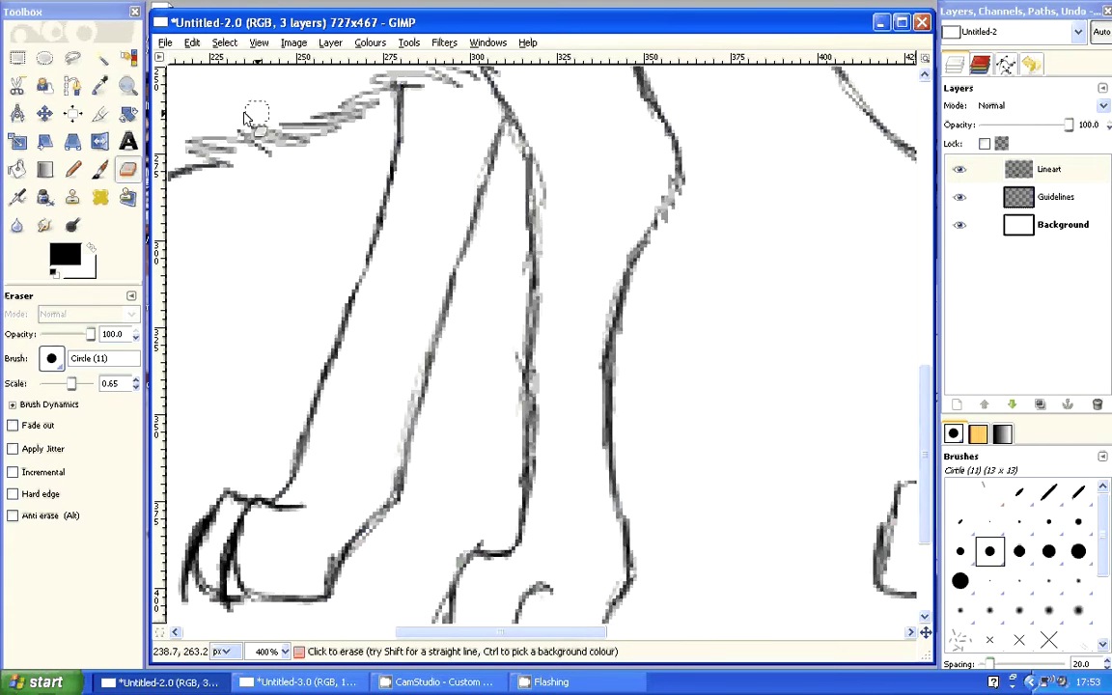
pyautogui.moveTo(659, 106); pyautogui.dragTo(650, 246)
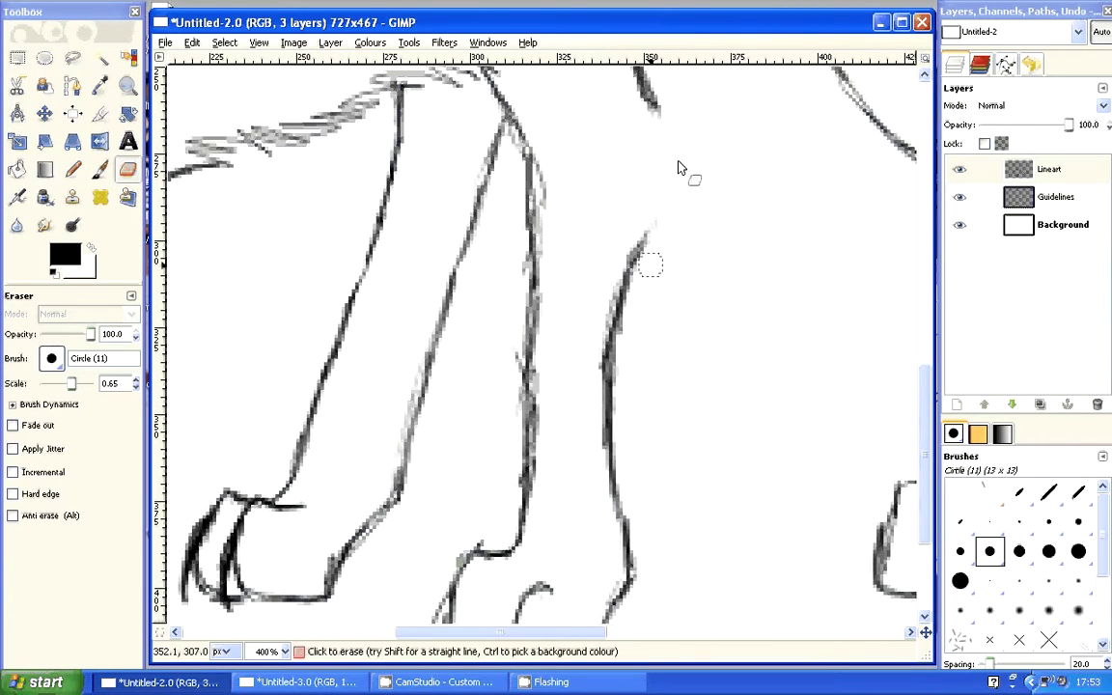
pyautogui.click(642, 253)
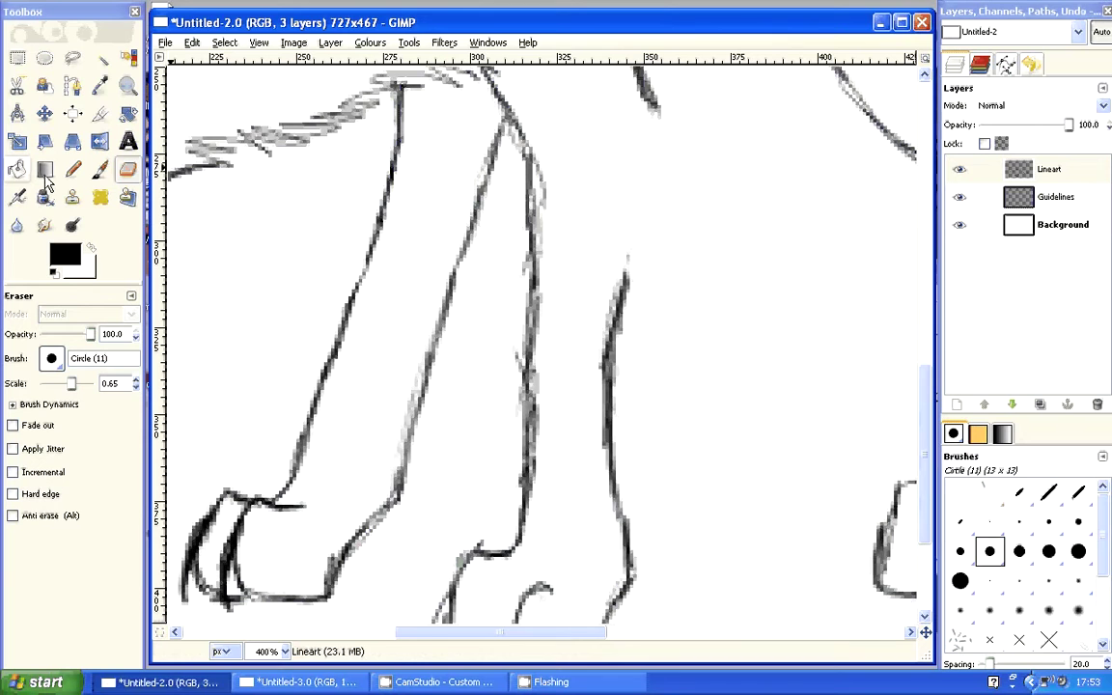
pyautogui.click(101, 170)
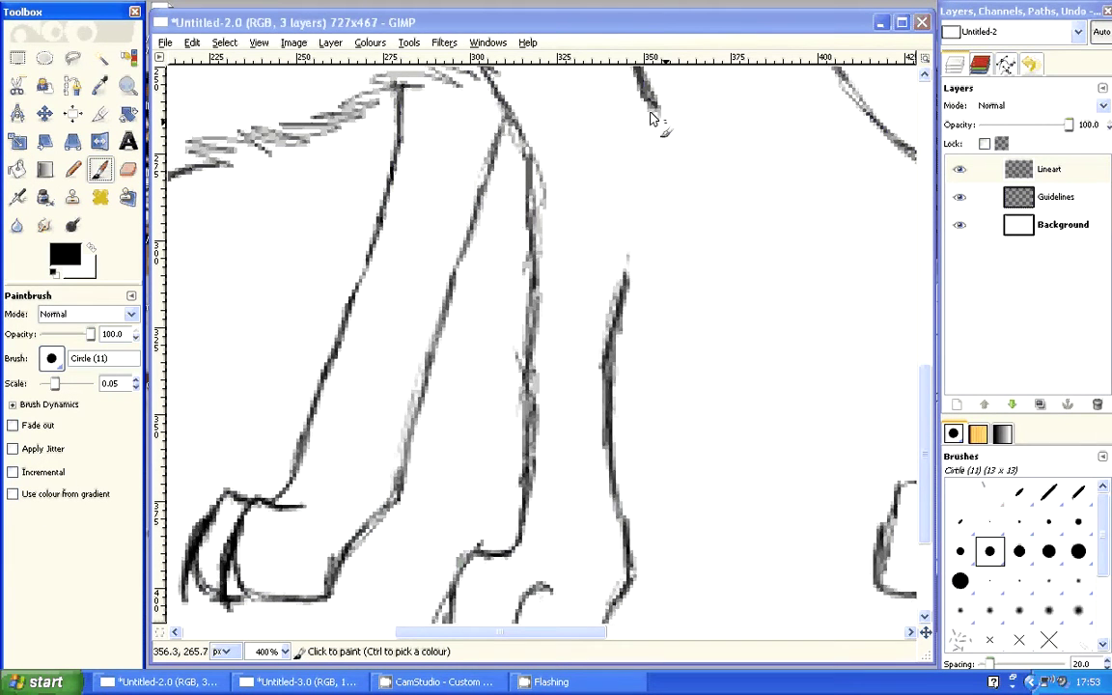
pyautogui.moveTo(649, 117); pyautogui.dragTo(604, 324)
# - Erase the heel joint on the rearmost hind leg's back outline and paint short jagged fur strokes across the gap
pyautogui.moveTo(541, 633); pyautogui.dragTo(746, 634)
pyautogui.moveTo(934, 466); pyautogui.dragTo(930, 516)
pyautogui.click(126, 174)
pyautogui.moveTo(715, 220)
pyautogui.mouseDown()
pyautogui.moveTo(705, 321)
pyautogui.moveTo(684, 189)
pyautogui.moveTo(720, 226)
pyautogui.mouseUp()
pyautogui.click(102, 171)
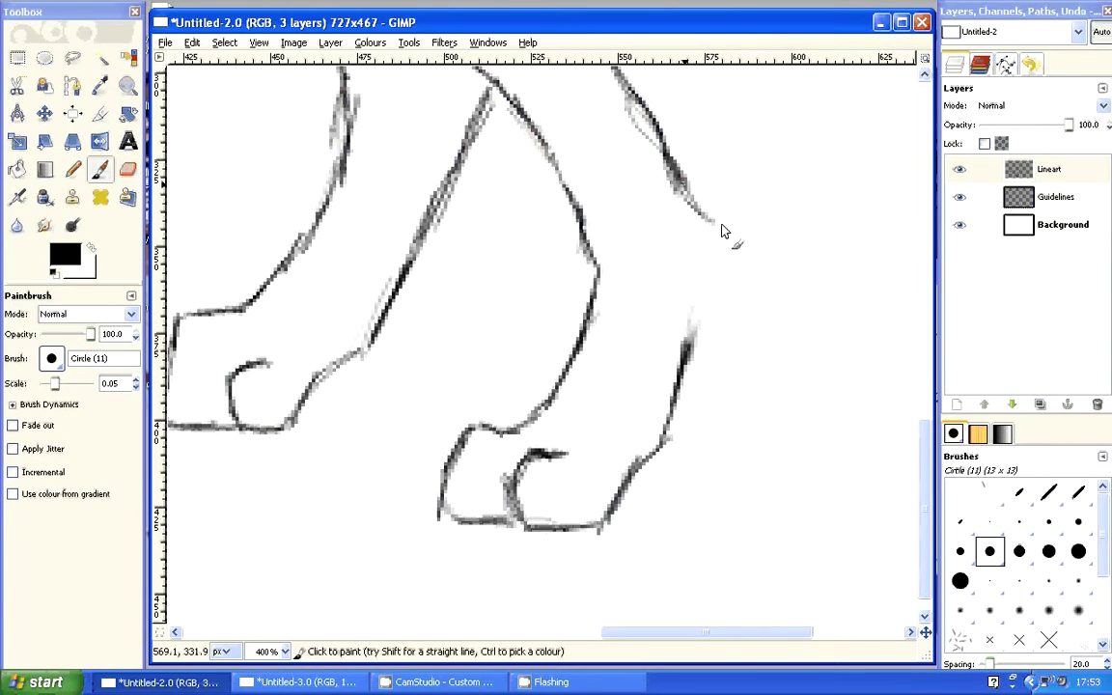
pyautogui.moveTo(722, 232); pyautogui.dragTo(701, 300)
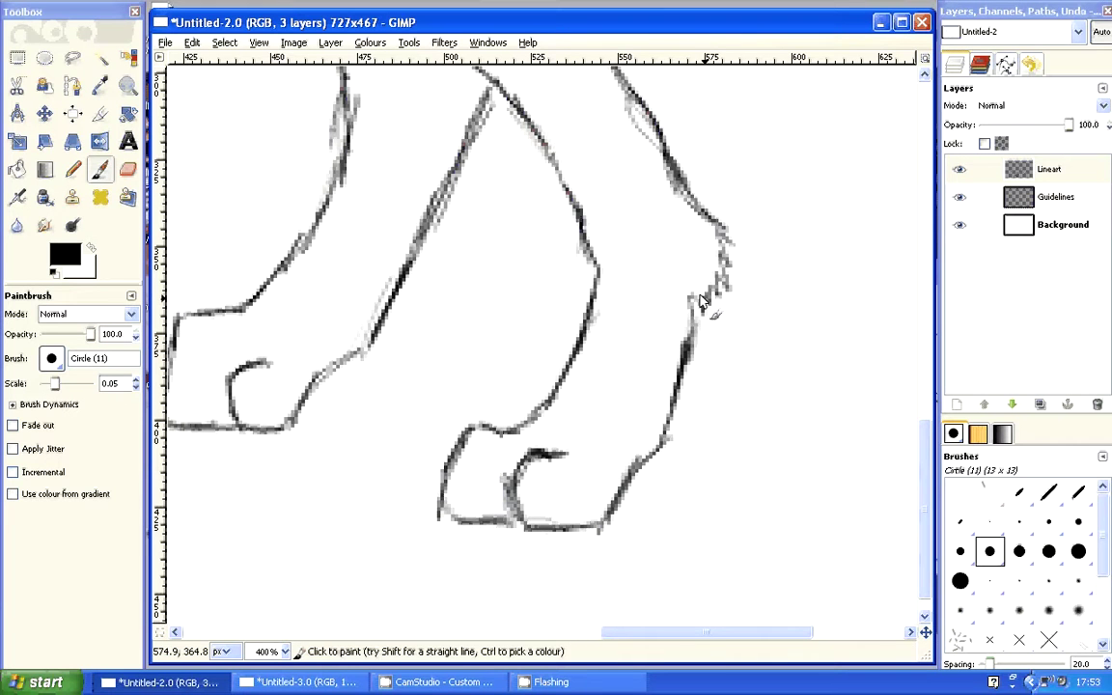
pyautogui.click(127, 170)
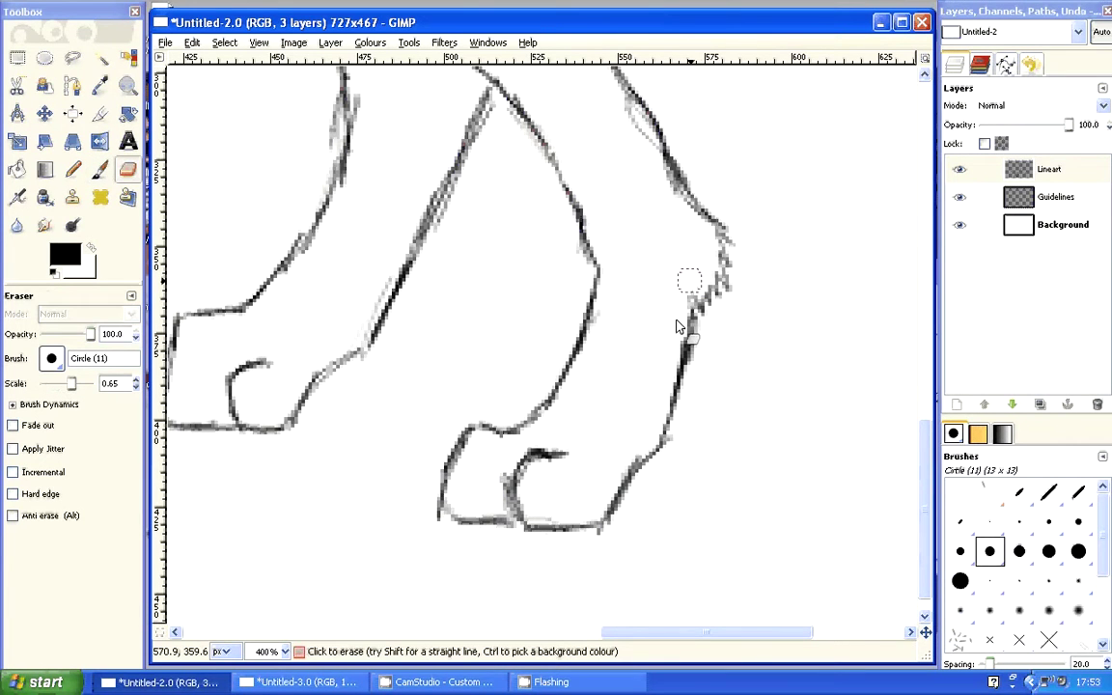
pyautogui.click(100, 170)
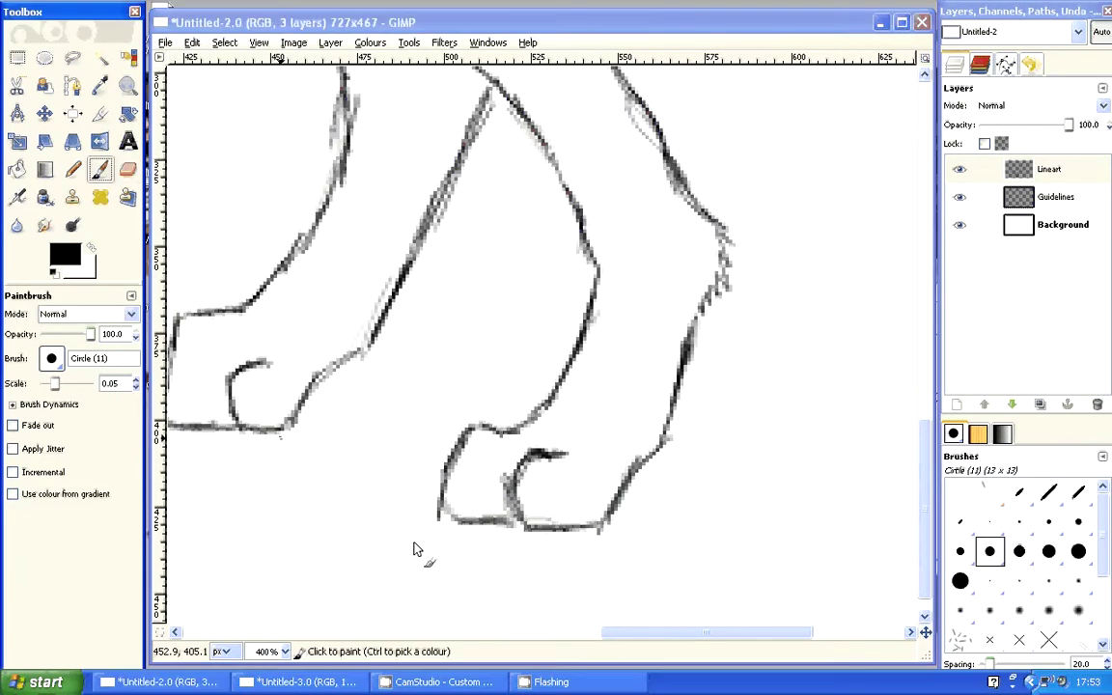
# - Erase the curled toe, top line and bottom edge of the second front paw, and repaint them with a toe division reaching the top
pyautogui.hscroll(-10, 425, 634)
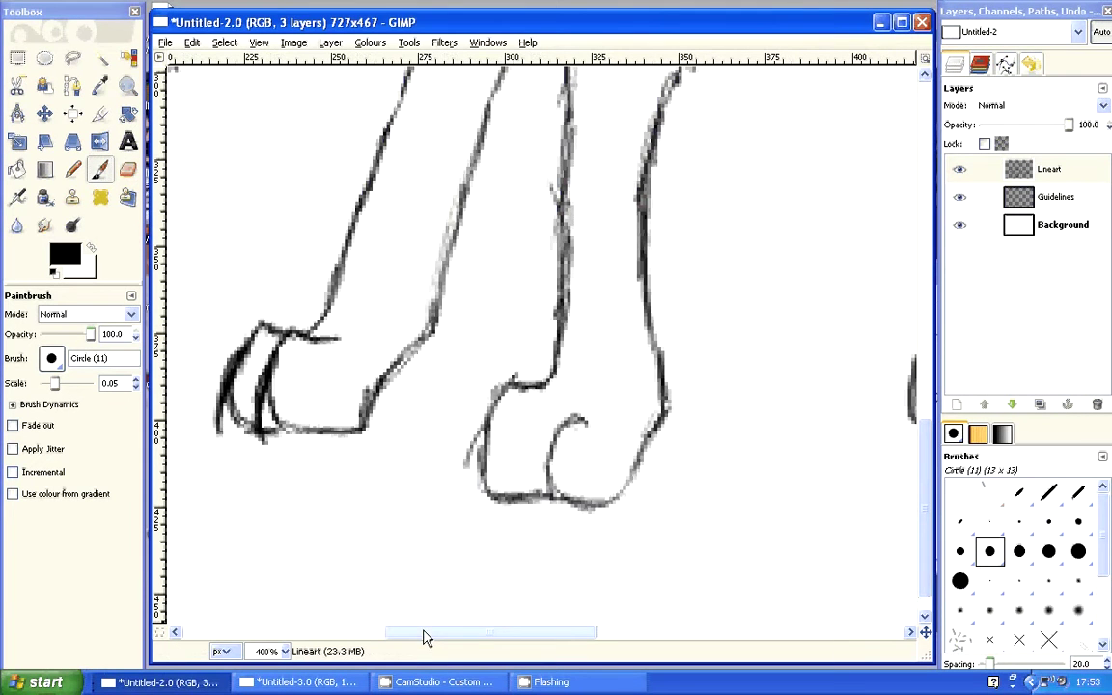
pyautogui.hotkey('shift', 'e')
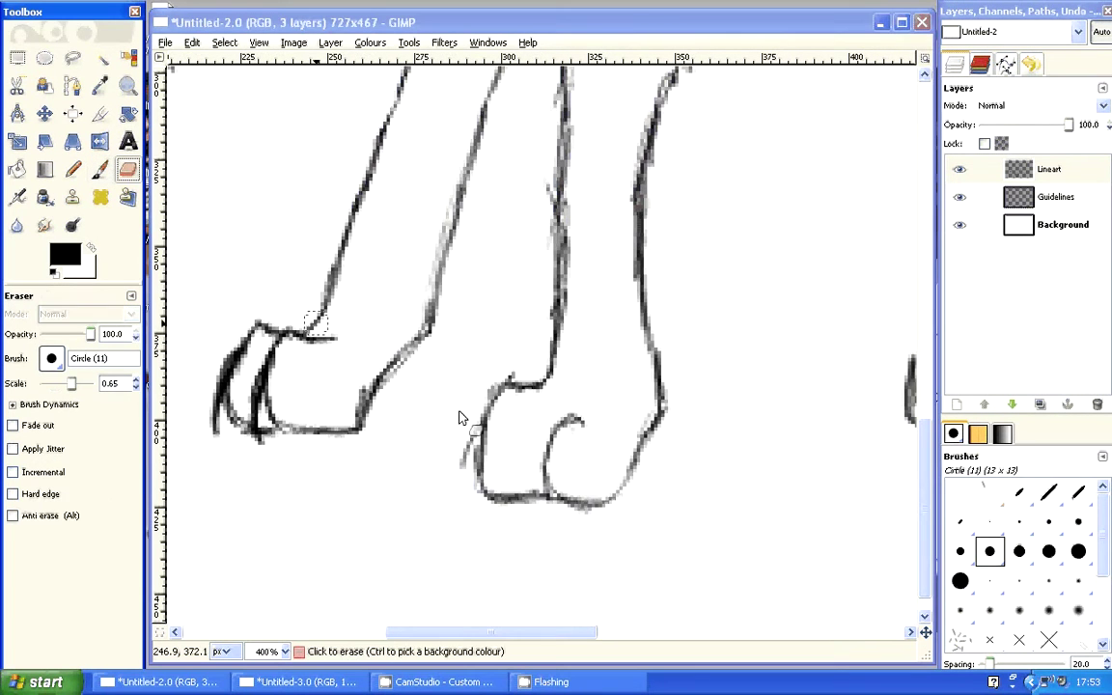
pyautogui.moveTo(502, 492)
pyautogui.mouseDown()
pyautogui.moveTo(552, 496)
pyautogui.moveTo(501, 365)
pyautogui.moveTo(548, 380)
pyautogui.mouseUp()
pyautogui.click(100, 170)
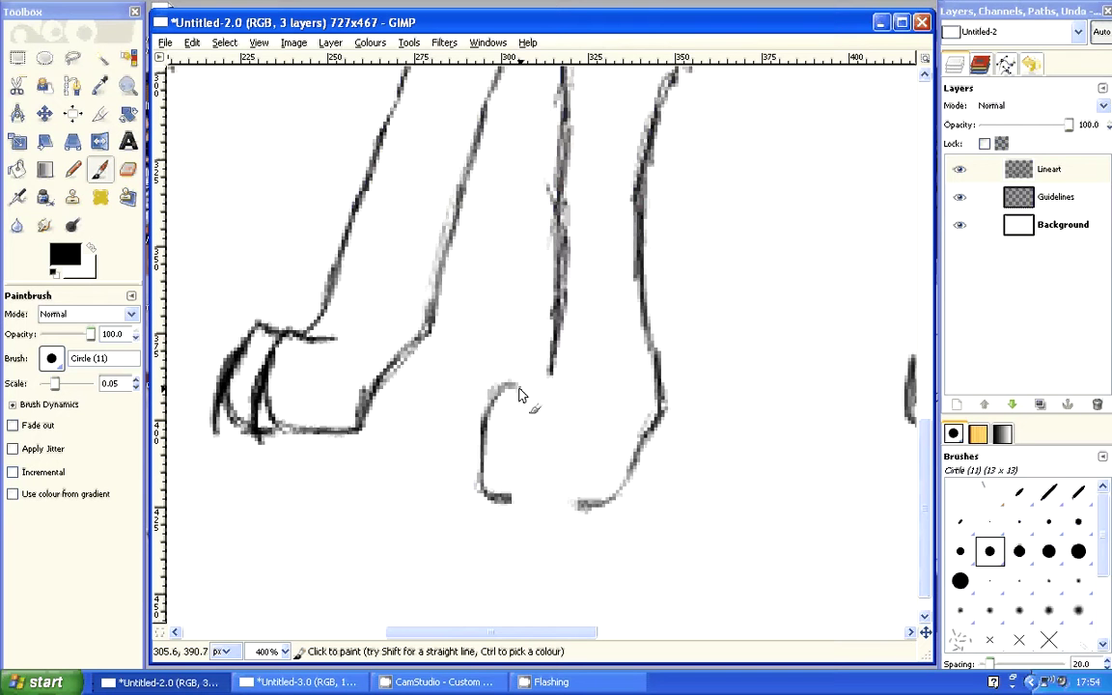
pyautogui.moveTo(519, 390); pyautogui.dragTo(543, 393)
pyautogui.moveTo(572, 504); pyautogui.dragTo(635, 462)
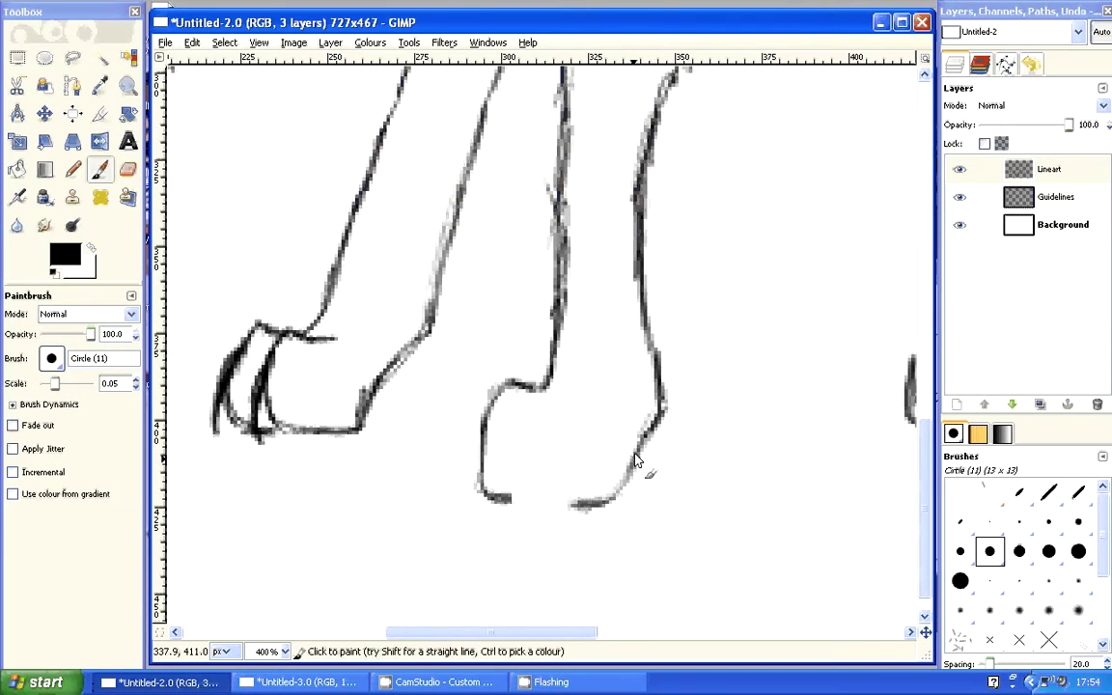
pyautogui.moveTo(572, 503); pyautogui.dragTo(520, 436)
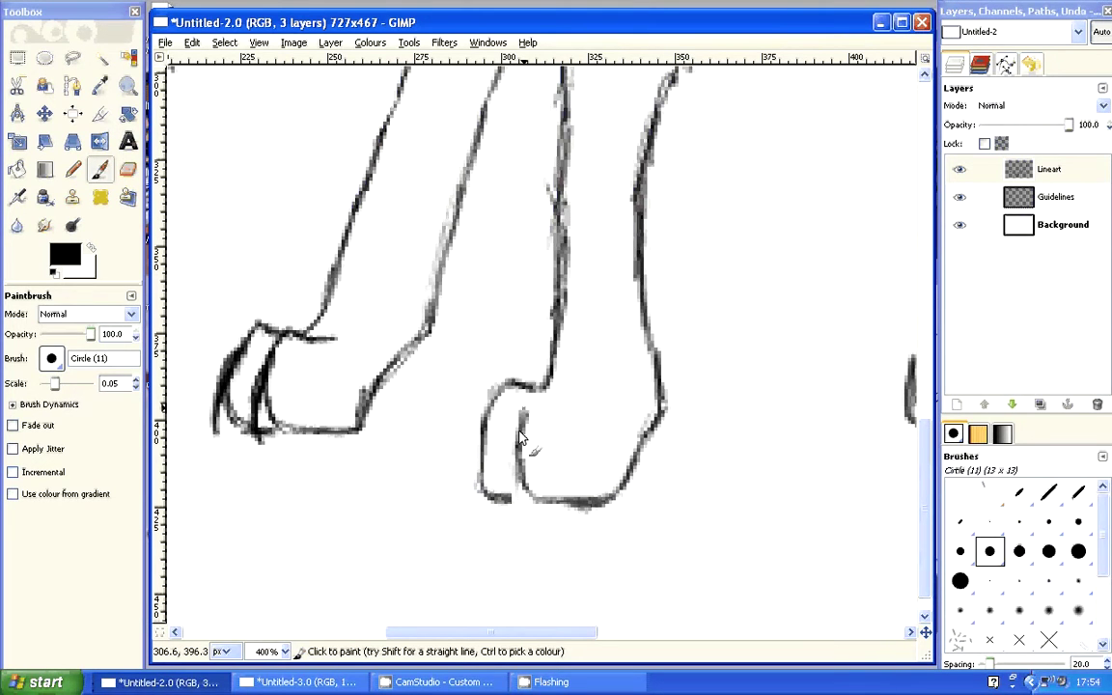
pyautogui.moveTo(519, 436); pyautogui.dragTo(546, 396)
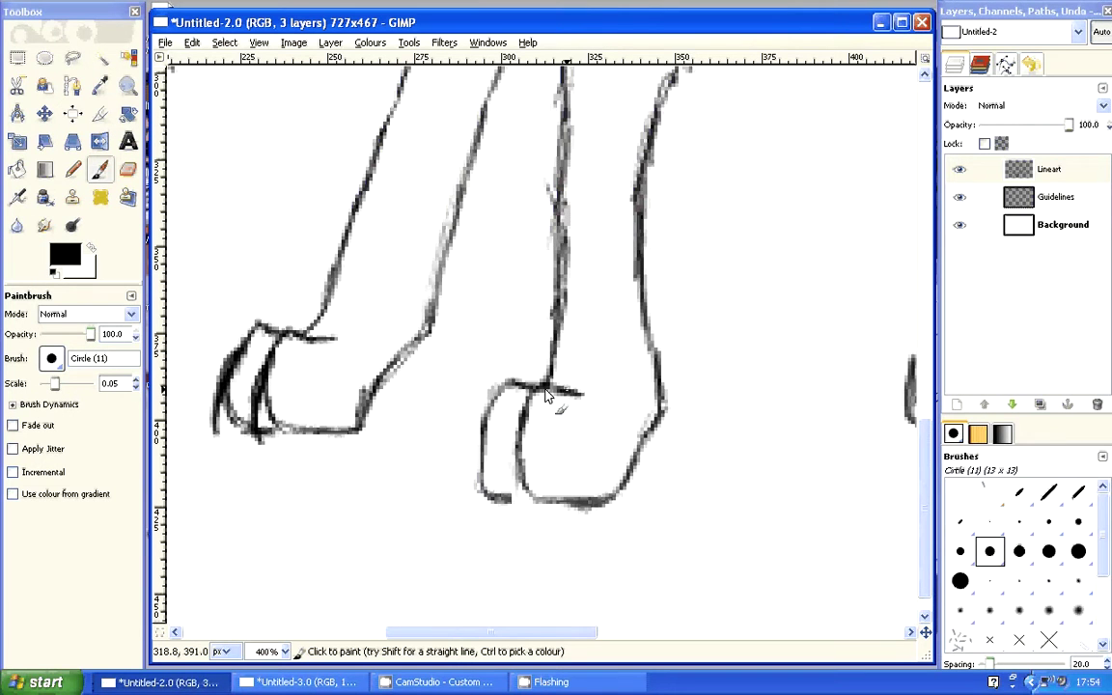
pyautogui.moveTo(533, 499); pyautogui.dragTo(493, 496)
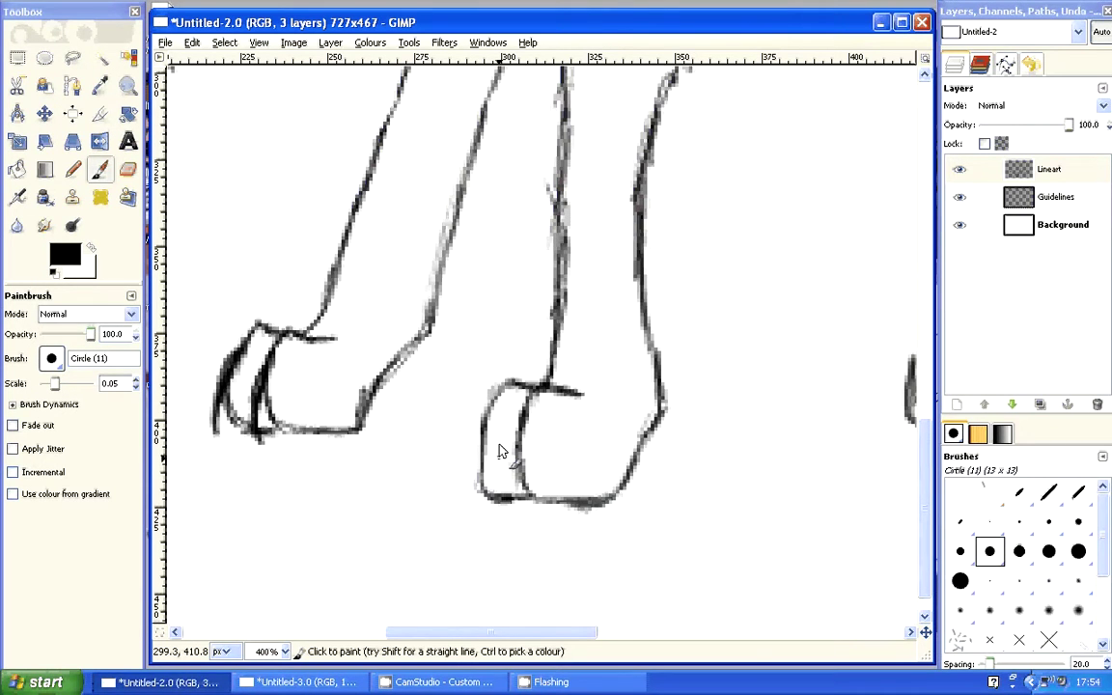
# - Add dark claw strokes along the toe division and front edge of the second front paw
pyautogui.moveTo(502, 421); pyautogui.dragTo(519, 488)
pyautogui.moveTo(518, 494); pyautogui.dragTo(527, 407)
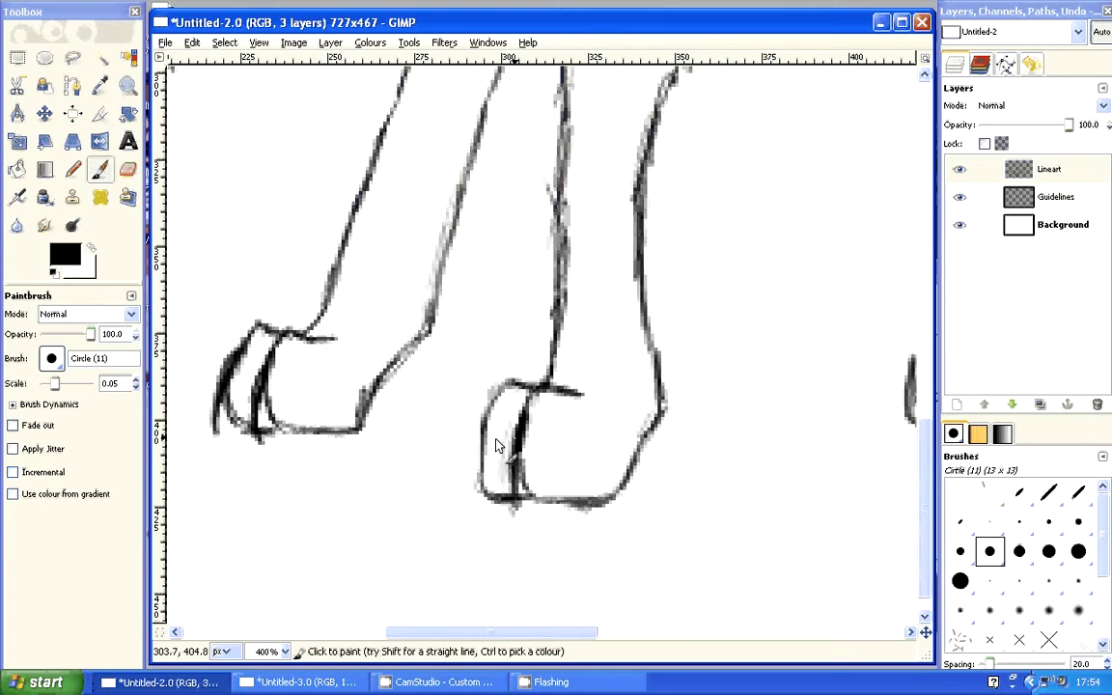
pyautogui.moveTo(496, 446)
pyautogui.mouseDown()
pyautogui.moveTo(485, 431)
pyautogui.moveTo(468, 489)
pyautogui.mouseUp()
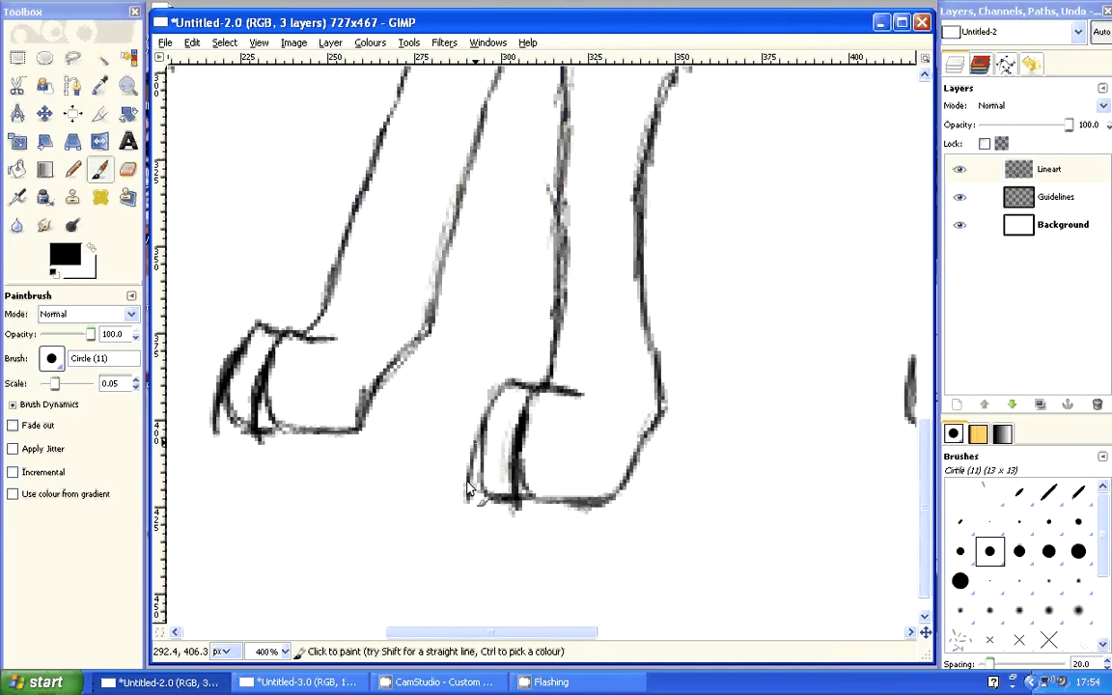
pyautogui.moveTo(467, 489); pyautogui.dragTo(493, 396)
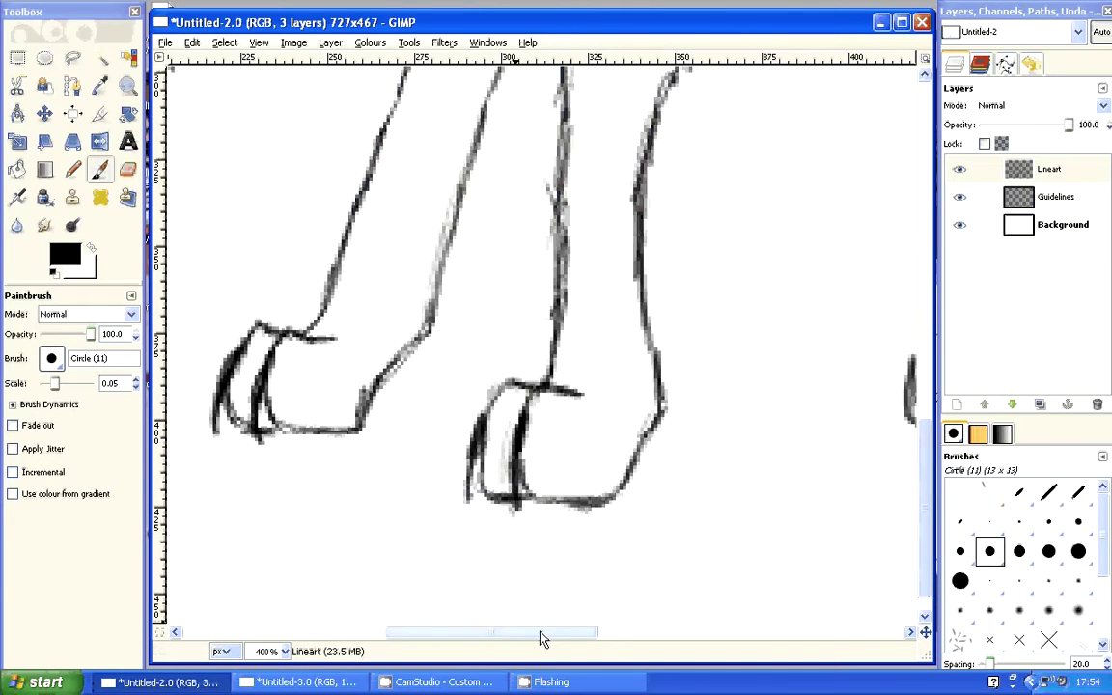
# - Erase the forward hind paw's top line, curled toe and bottom edge, and repaint them with a full-height toe division
pyautogui.moveTo(541, 639); pyautogui.dragTo(707, 639)
pyautogui.hotkey('shift', 'e')
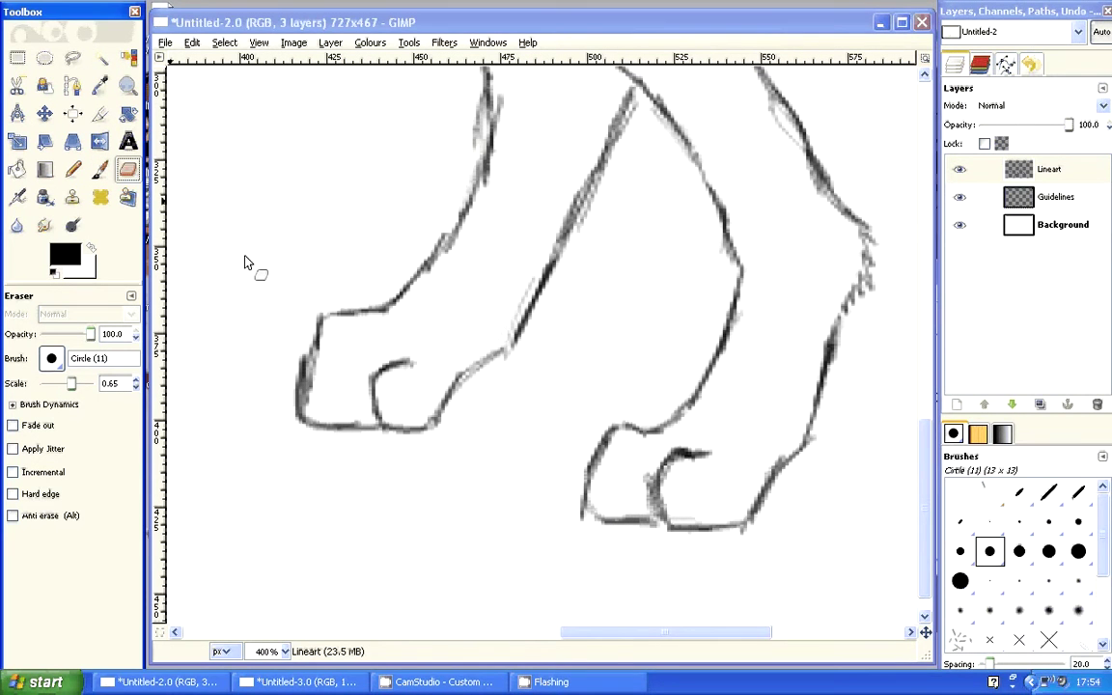
pyautogui.moveTo(406, 285)
pyautogui.mouseDown()
pyautogui.moveTo(380, 367)
pyautogui.moveTo(377, 425)
pyautogui.moveTo(346, 427)
pyautogui.mouseUp()
pyautogui.click(99, 174)
pyautogui.moveTo(325, 313)
pyautogui.mouseDown()
pyautogui.moveTo(359, 318)
pyautogui.moveTo(415, 238)
pyautogui.mouseUp()
pyautogui.moveTo(363, 428)
pyautogui.mouseDown()
pyautogui.moveTo(406, 426)
pyautogui.moveTo(342, 369)
pyautogui.mouseUp()
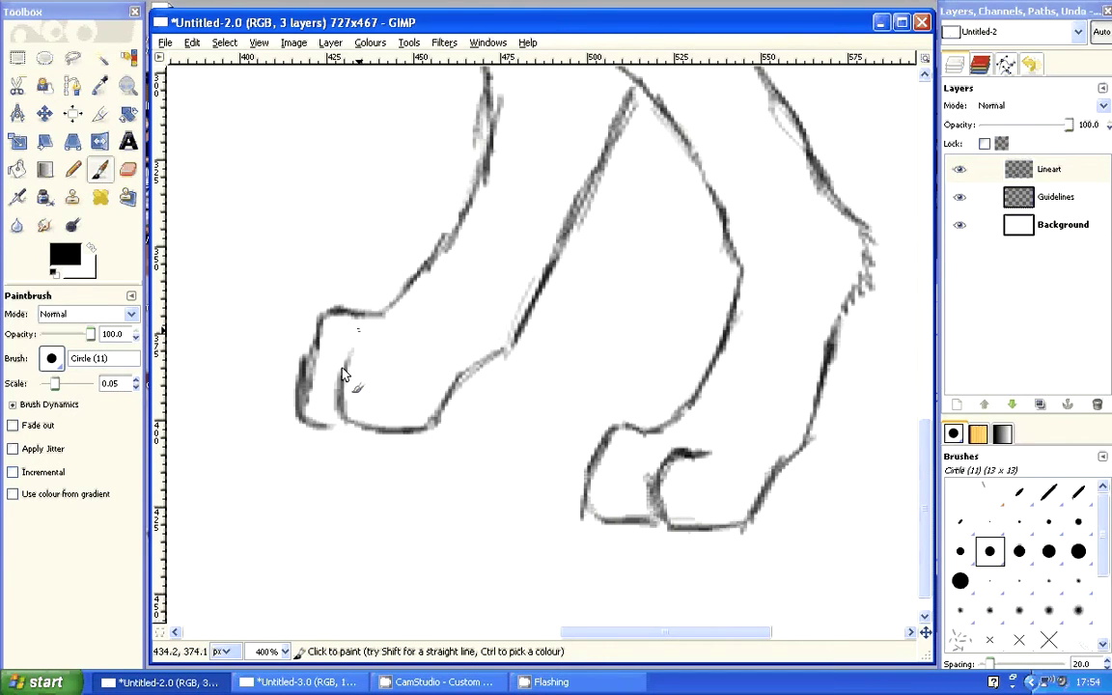
pyautogui.moveTo(343, 375); pyautogui.dragTo(394, 311)
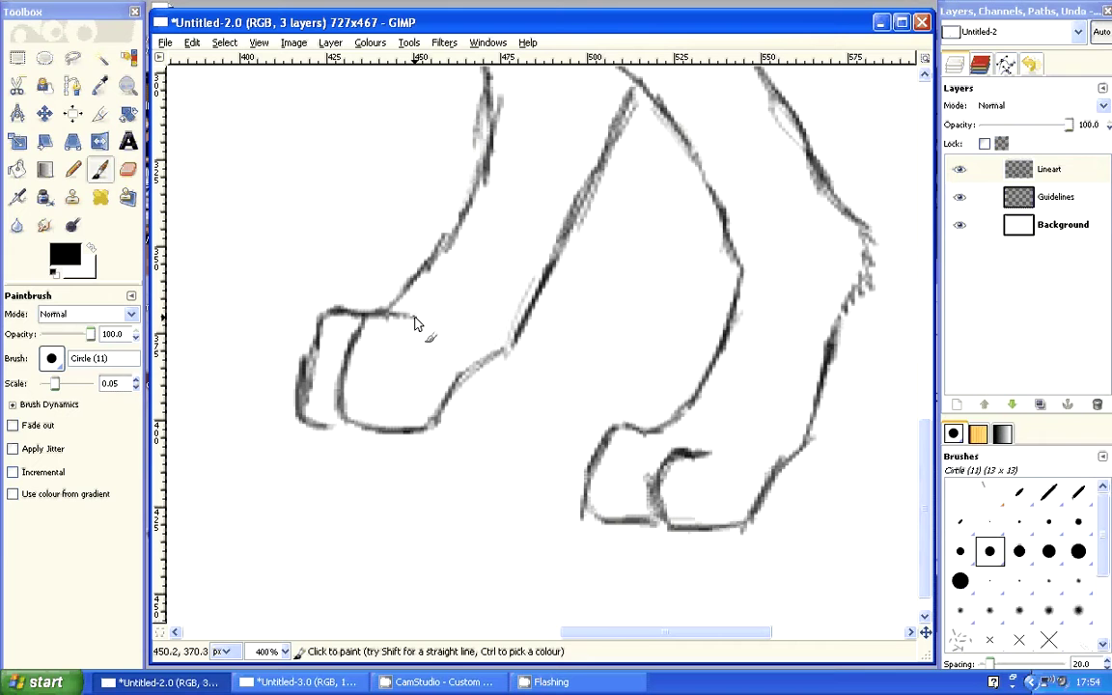
pyautogui.moveTo(415, 319); pyautogui.dragTo(343, 431)
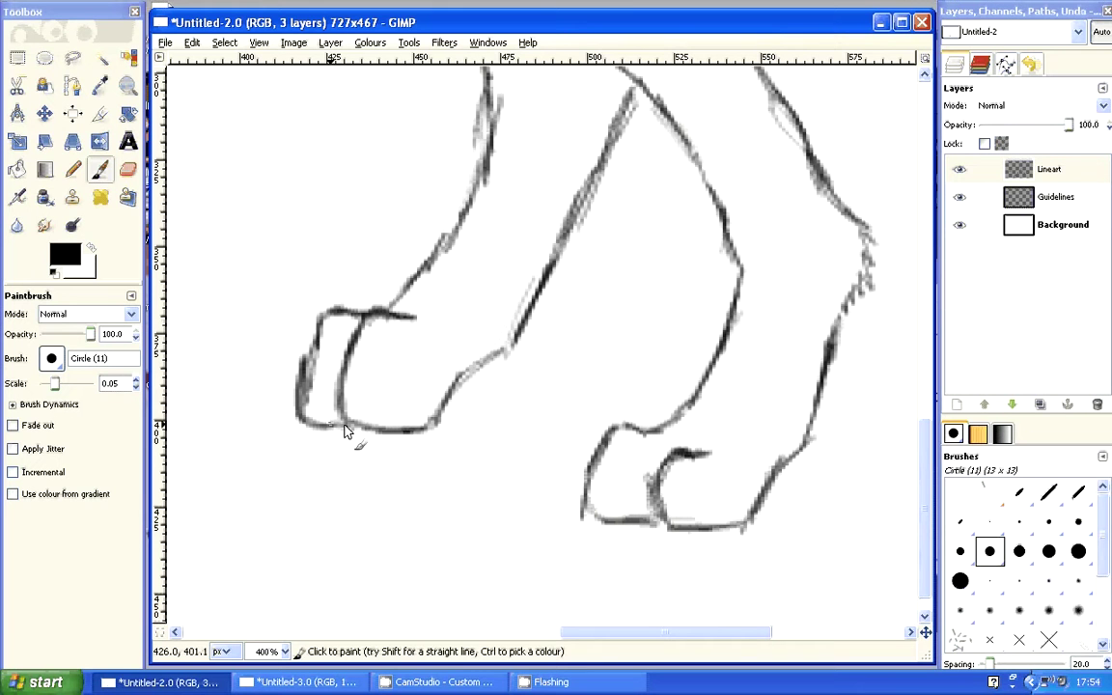
# - Erase the sketchy front edge of the forward hind paw and repaint it as one clean curved line
pyautogui.click(126, 169)
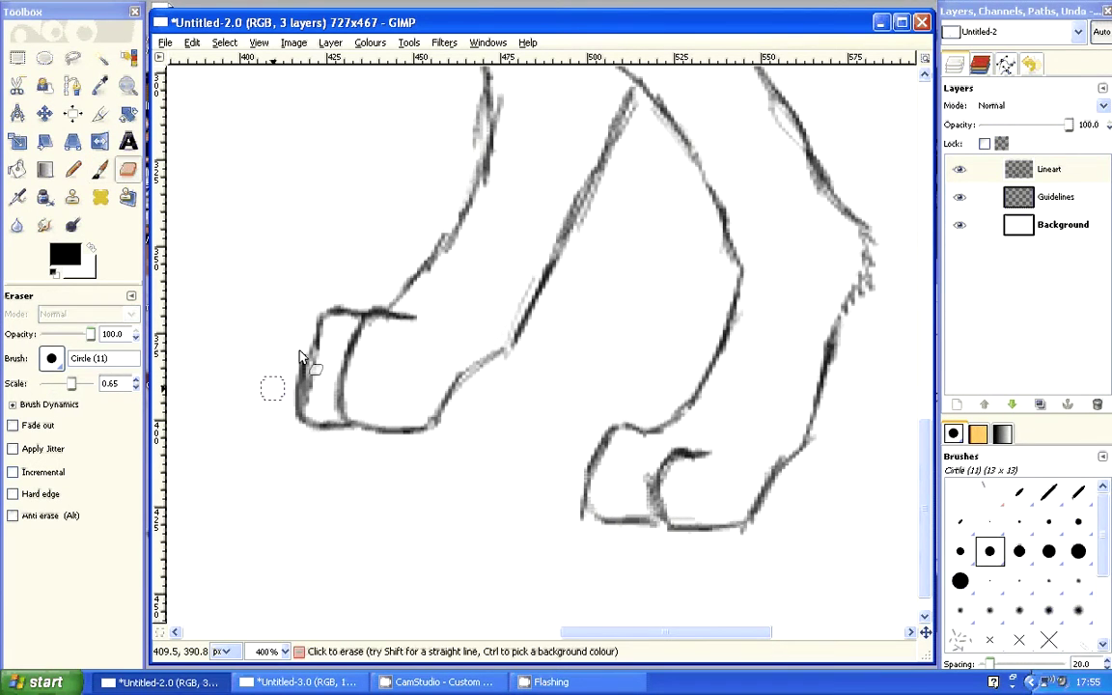
pyautogui.moveTo(301, 358); pyautogui.dragTo(305, 405)
pyautogui.moveTo(320, 323); pyautogui.dragTo(313, 393)
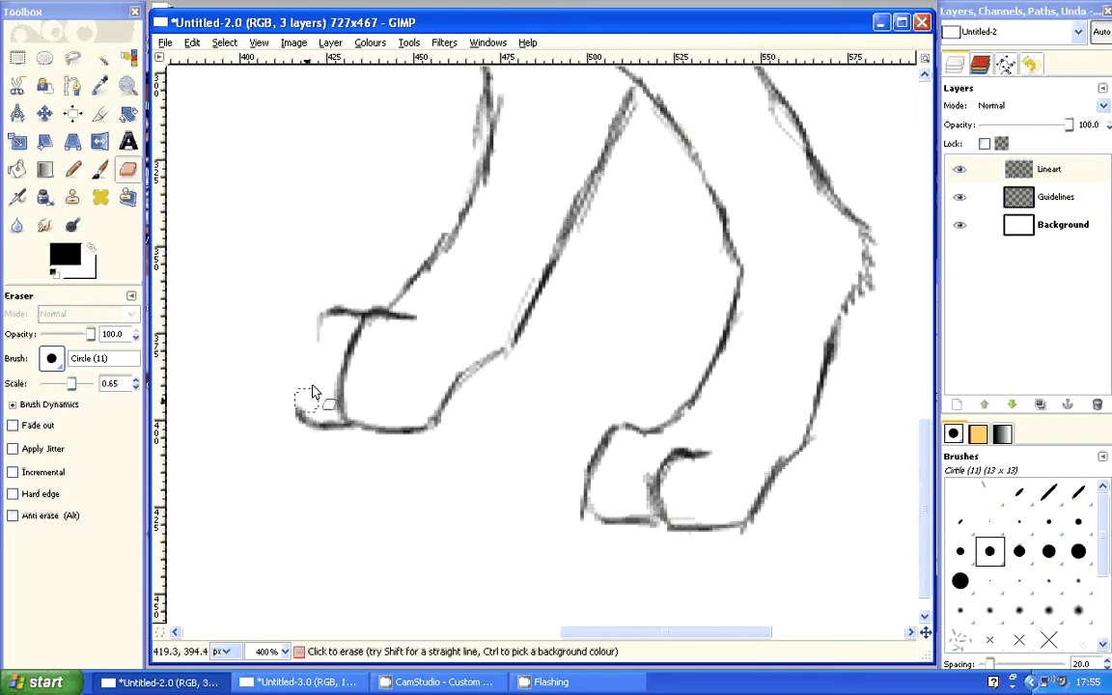
pyautogui.press('p')
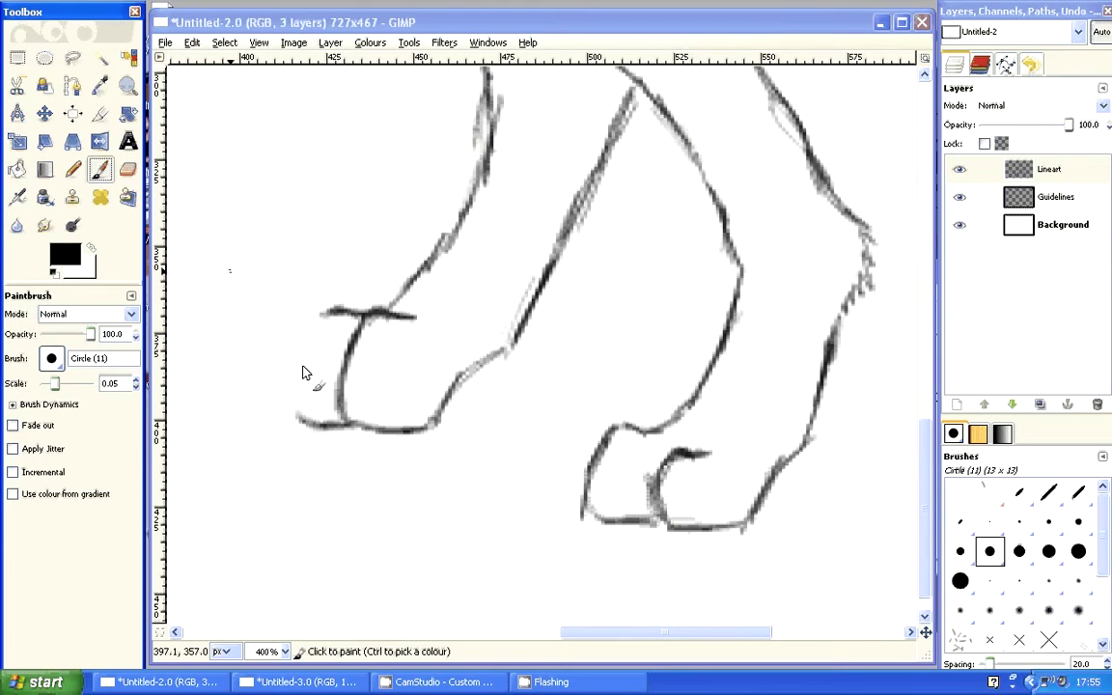
pyautogui.moveTo(322, 313); pyautogui.dragTo(298, 421)
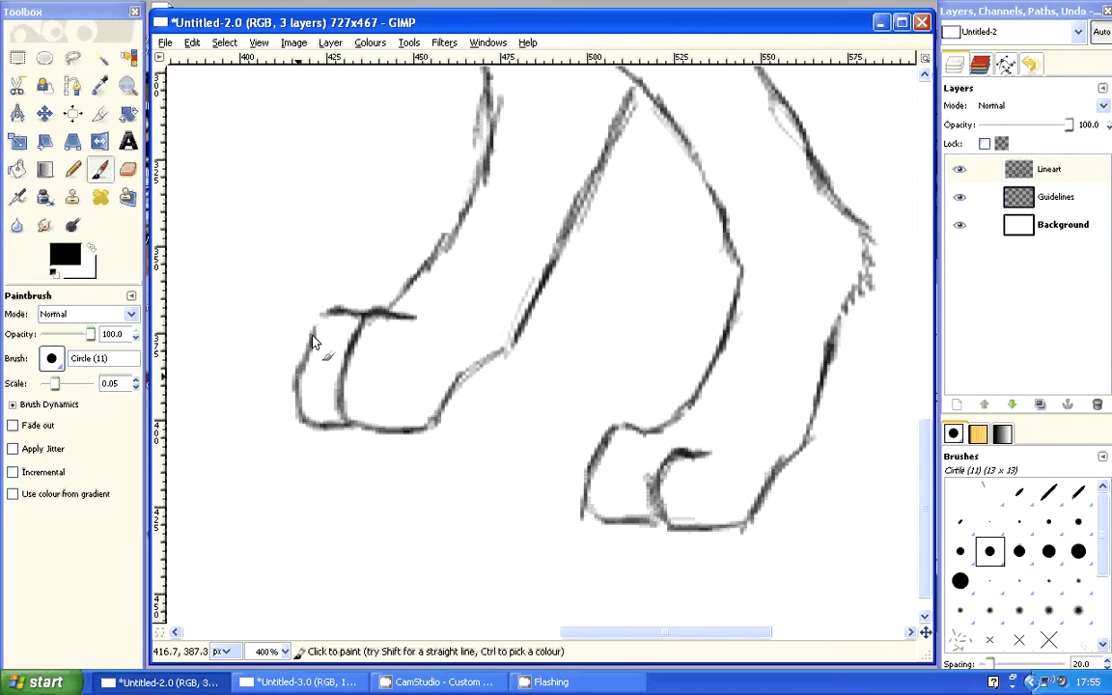
# - Paint dark claw strokes beside the toe division and down the front edge of the forward hind paw
pyautogui.moveTo(343, 348)
pyautogui.mouseDown()
pyautogui.moveTo(328, 418)
pyautogui.moveTo(361, 350)
pyautogui.moveTo(328, 433)
pyautogui.mouseUp()
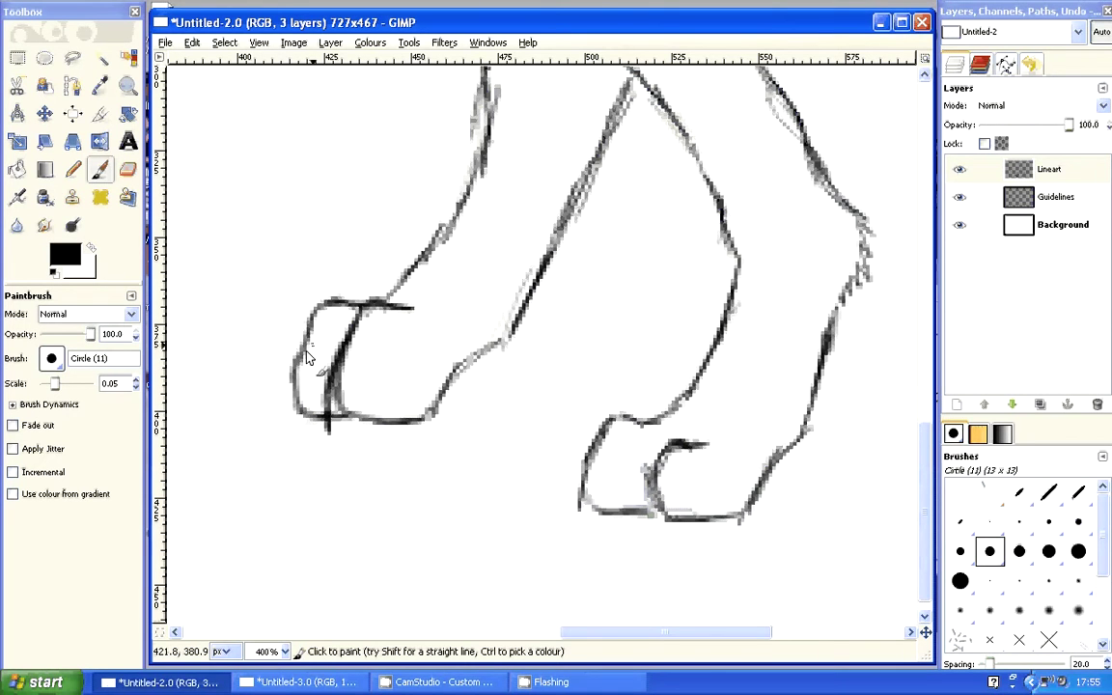
pyautogui.moveTo(304, 336); pyautogui.dragTo(283, 425)
pyautogui.moveTo(305, 328); pyautogui.dragTo(284, 425)
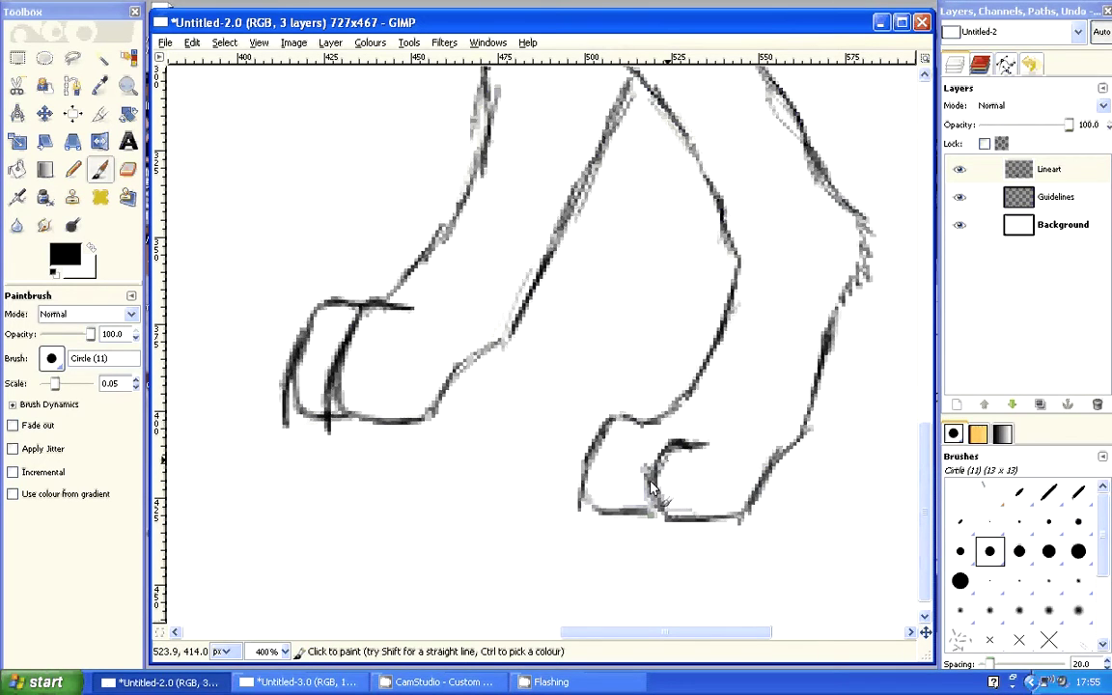
# - Erase the rearmost hind paw's curled toe, top line and middle bottom edge, plus the lower front outline of its leg
pyautogui.moveTo(653, 489); pyautogui.dragTo(667, 447)
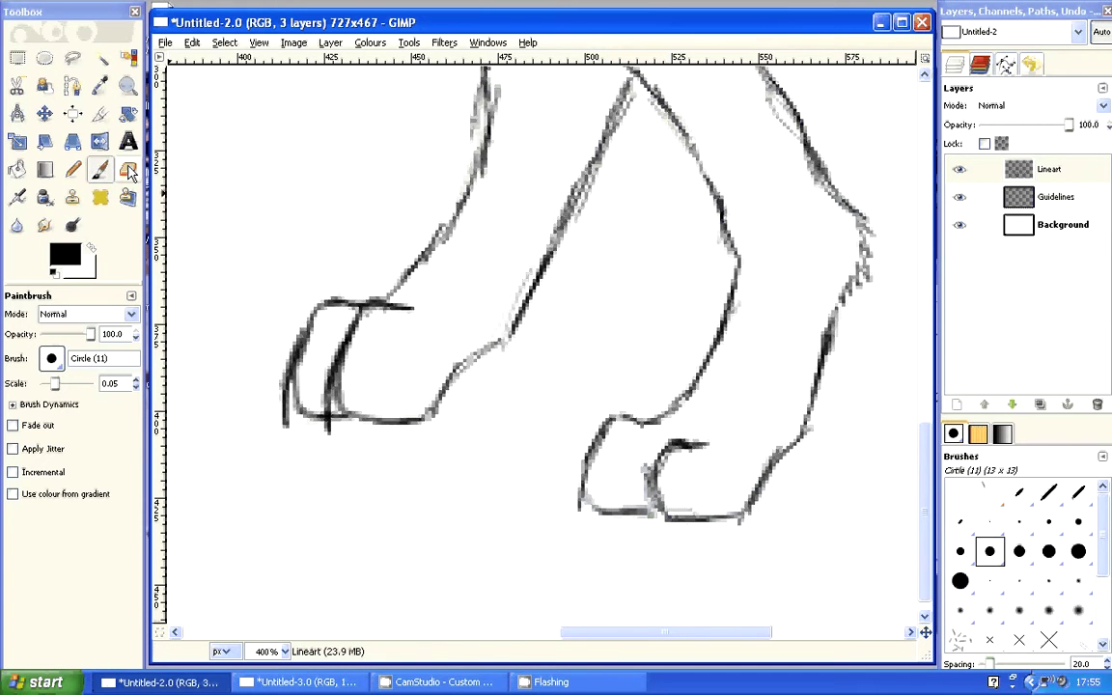
pyautogui.click(129, 170)
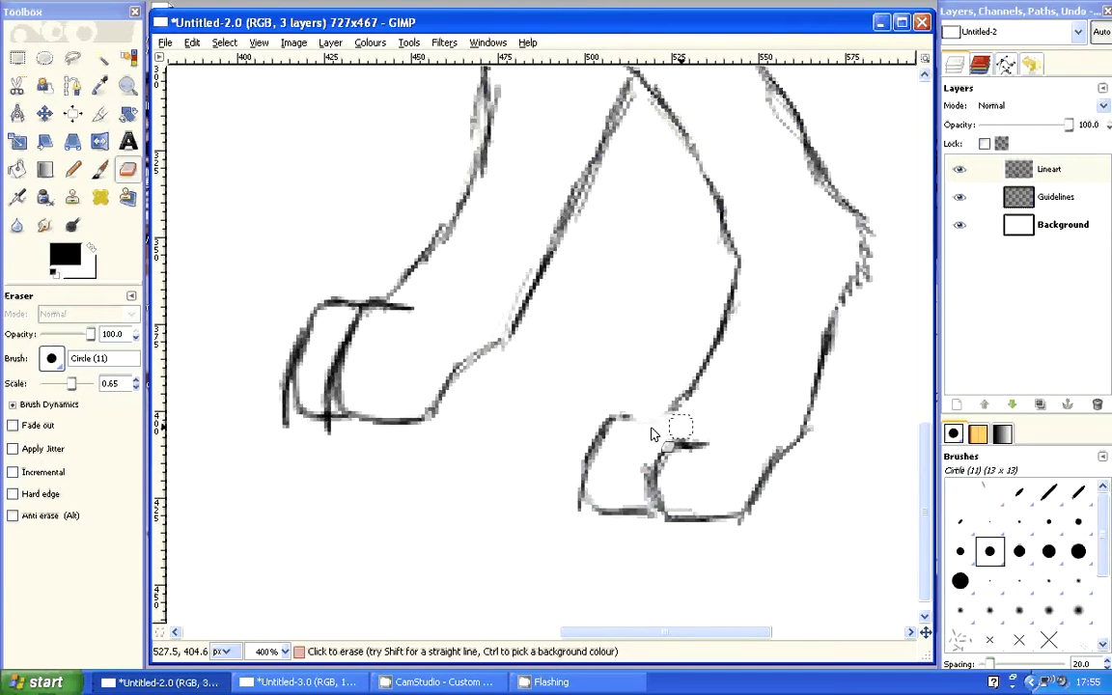
pyautogui.moveTo(652, 434); pyautogui.dragTo(665, 470)
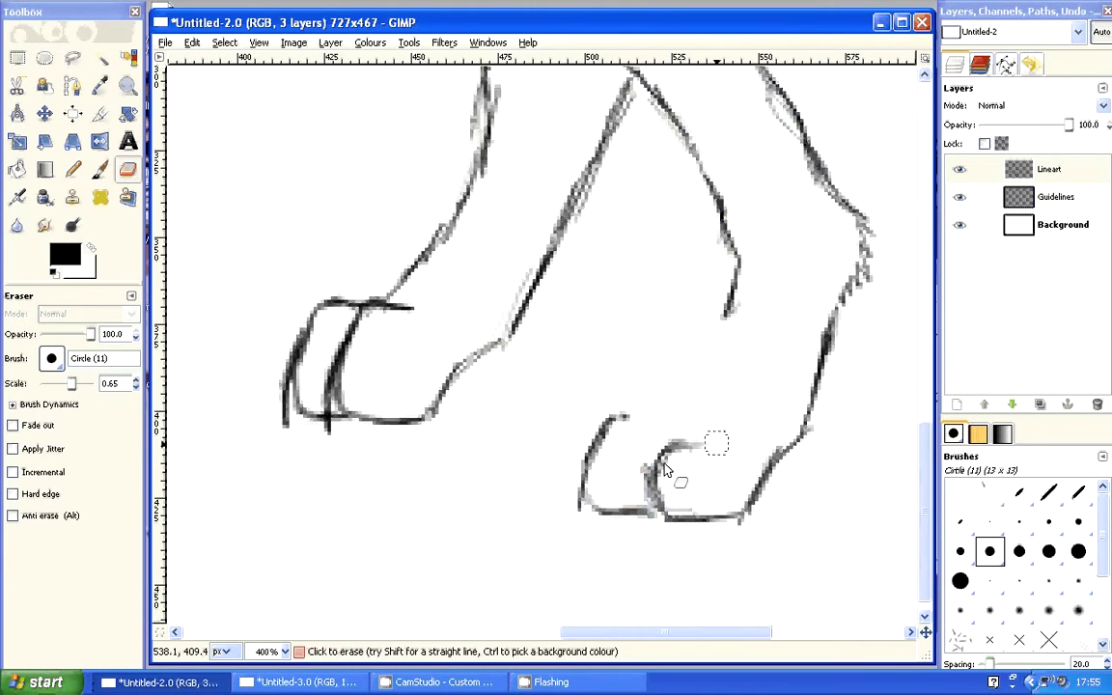
pyautogui.moveTo(716, 443); pyautogui.dragTo(635, 504)
# - Repaint the rearmost hind paw's bottom edge, top line and toe division at Paintbrush scale 0.05
pyautogui.press('p')
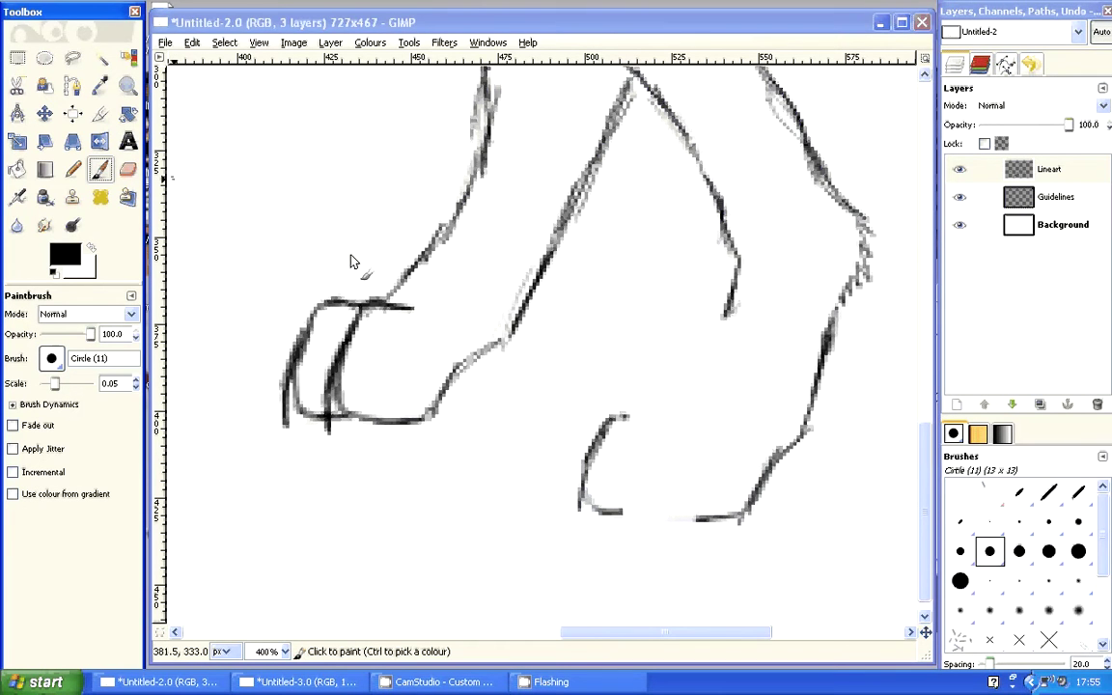
pyautogui.moveTo(693, 518); pyautogui.dragTo(646, 517)
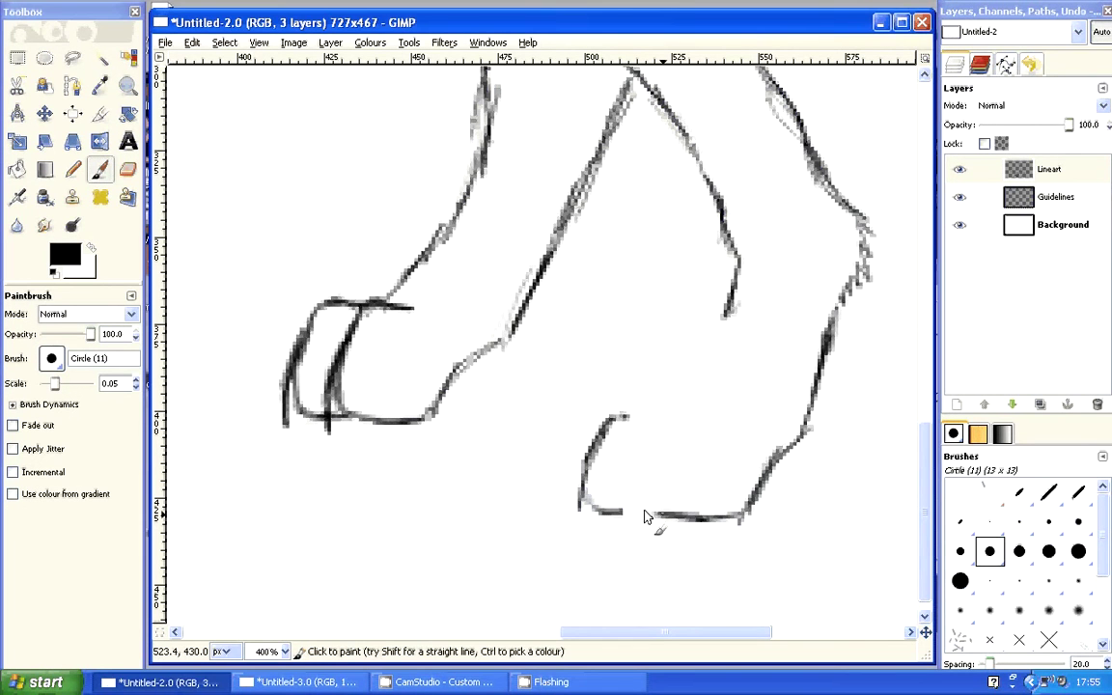
pyautogui.moveTo(645, 514)
pyautogui.mouseDown()
pyautogui.moveTo(634, 437)
pyautogui.moveTo(671, 421)
pyautogui.moveTo(639, 418)
pyautogui.moveTo(611, 514)
pyautogui.moveTo(598, 511)
pyautogui.moveTo(606, 491)
pyautogui.mouseUp()
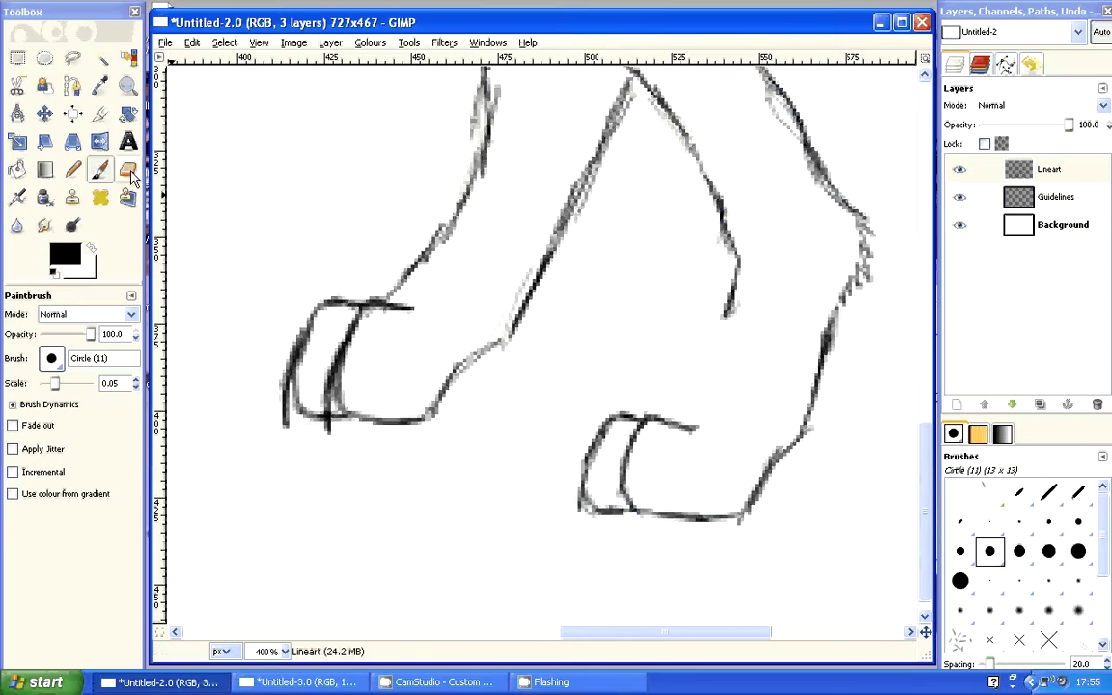
# - Erase and repaint the rearmost hind leg's lower front outline, and paint dark claw strokes at its paw's toe division and front edge
pyautogui.click(130, 172)
pyautogui.moveTo(740, 217)
pyautogui.mouseDown()
pyautogui.moveTo(733, 300)
pyautogui.moveTo(724, 214)
pyautogui.mouseUp()
pyautogui.click(100, 170)
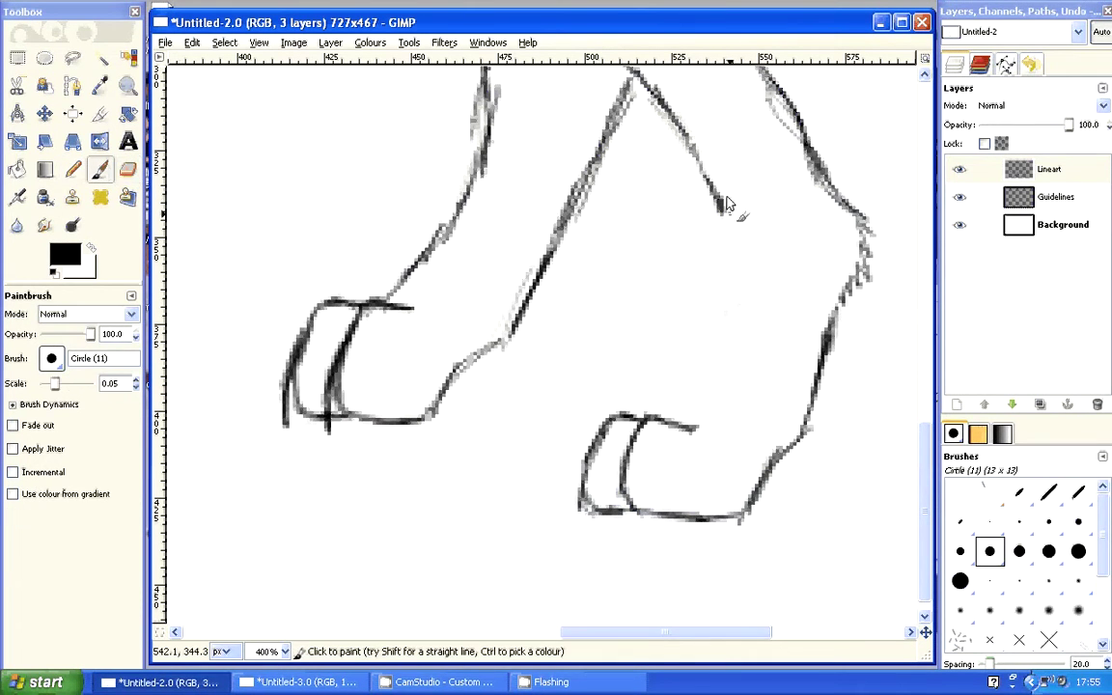
pyautogui.moveTo(727, 203)
pyautogui.mouseDown()
pyautogui.moveTo(741, 255)
pyautogui.moveTo(734, 333)
pyautogui.moveTo(684, 432)
pyautogui.moveTo(695, 425)
pyautogui.moveTo(618, 512)
pyautogui.mouseUp()
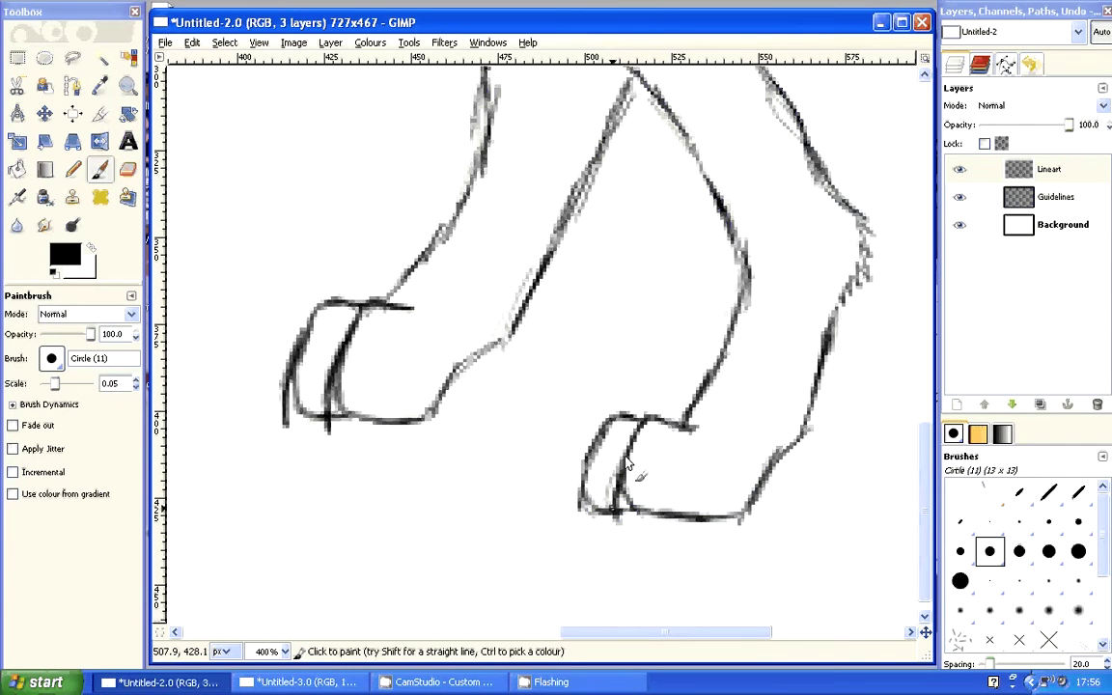
pyautogui.moveTo(626, 459)
pyautogui.mouseDown()
pyautogui.moveTo(618, 512)
pyautogui.moveTo(591, 446)
pyautogui.mouseUp()
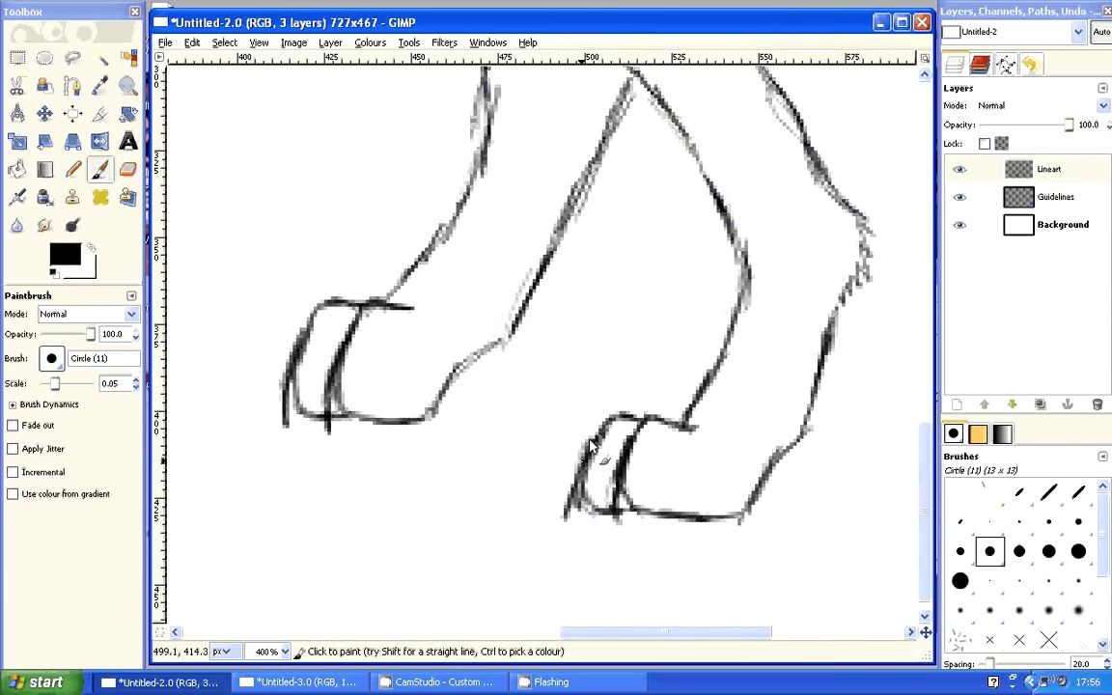
# - Erase the rump and back-of-thigh outline from below the tail down toward the hock with the Eraser at scale 3.09
pyautogui.click(128, 87)
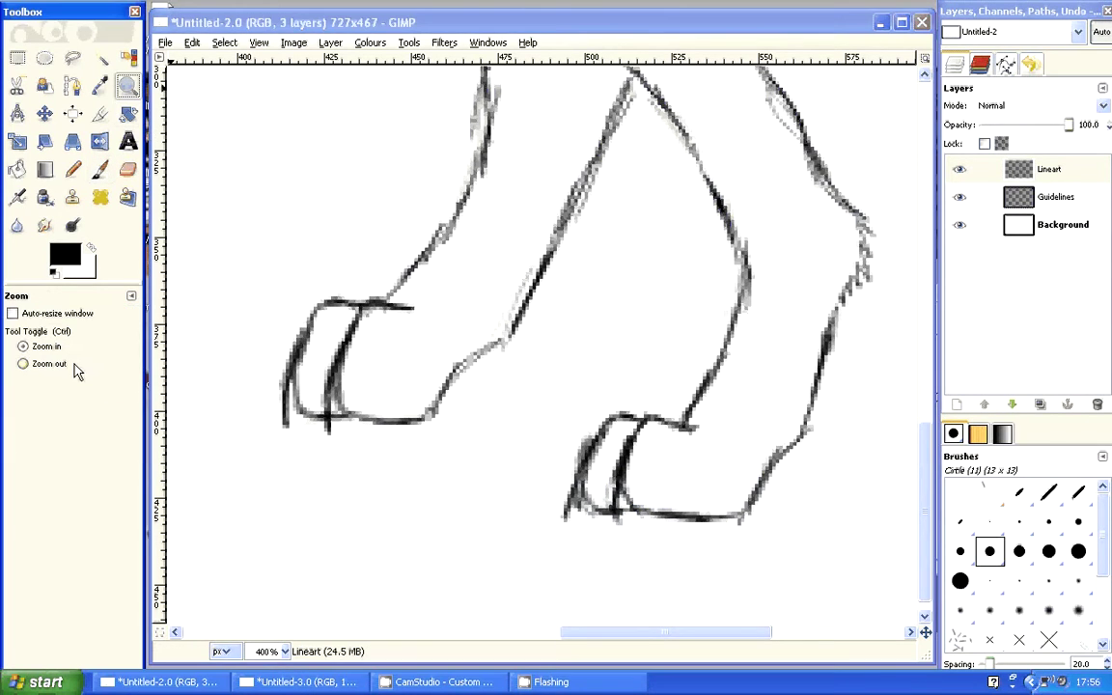
pyautogui.click(73, 366)
pyautogui.click(303, 326)
pyautogui.click(302, 325)
pyautogui.click(299, 319)
pyautogui.click(294, 309)
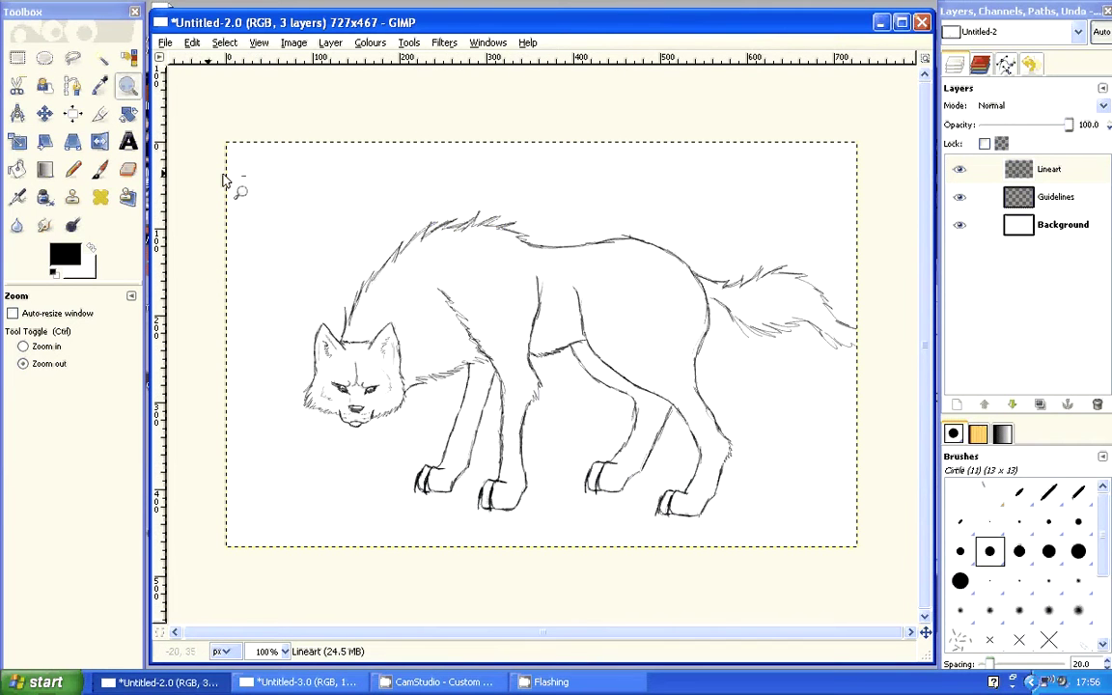
pyautogui.hotkey('shift', 'e')
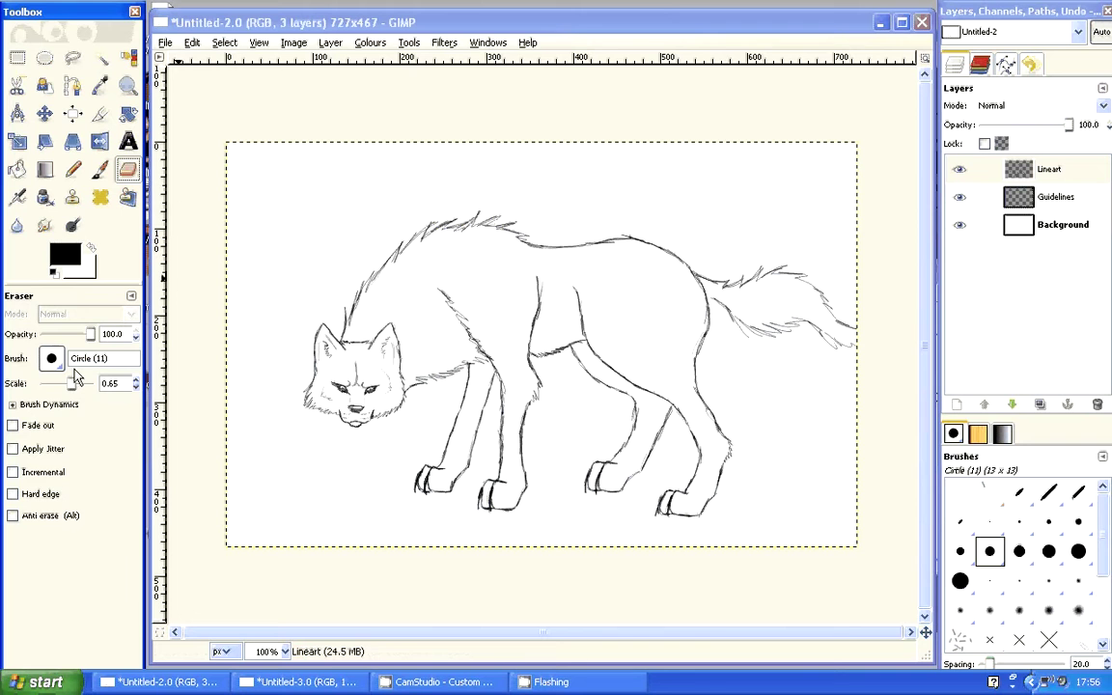
pyautogui.moveTo(75, 383); pyautogui.dragTo(84, 383)
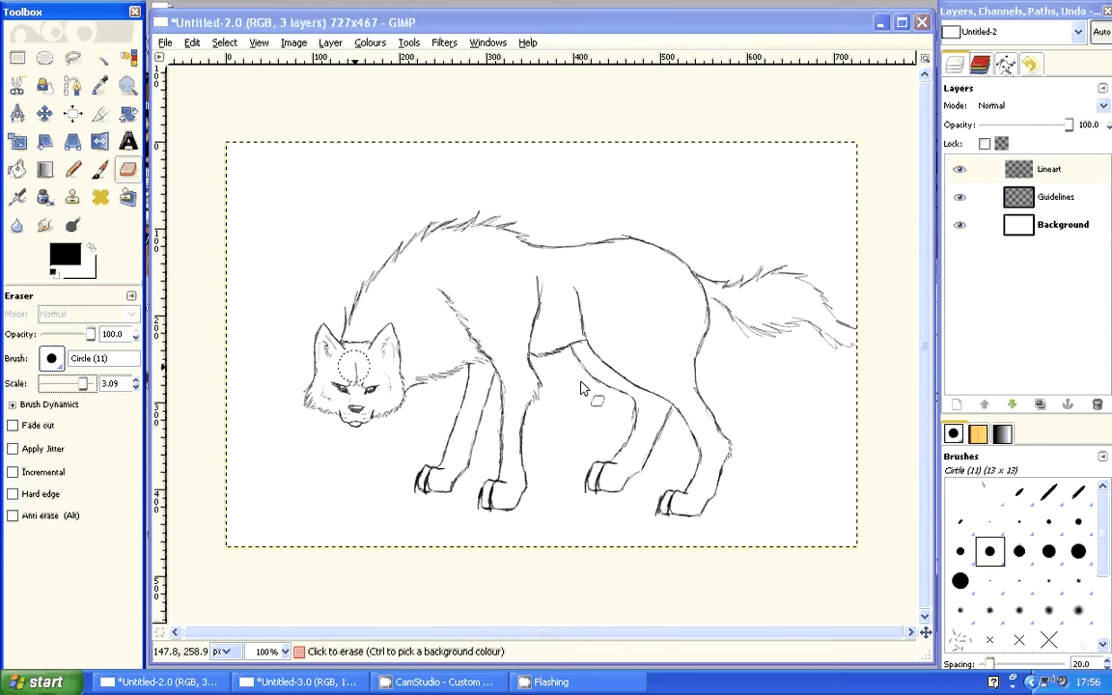
pyautogui.moveTo(706, 318); pyautogui.dragTo(724, 415)
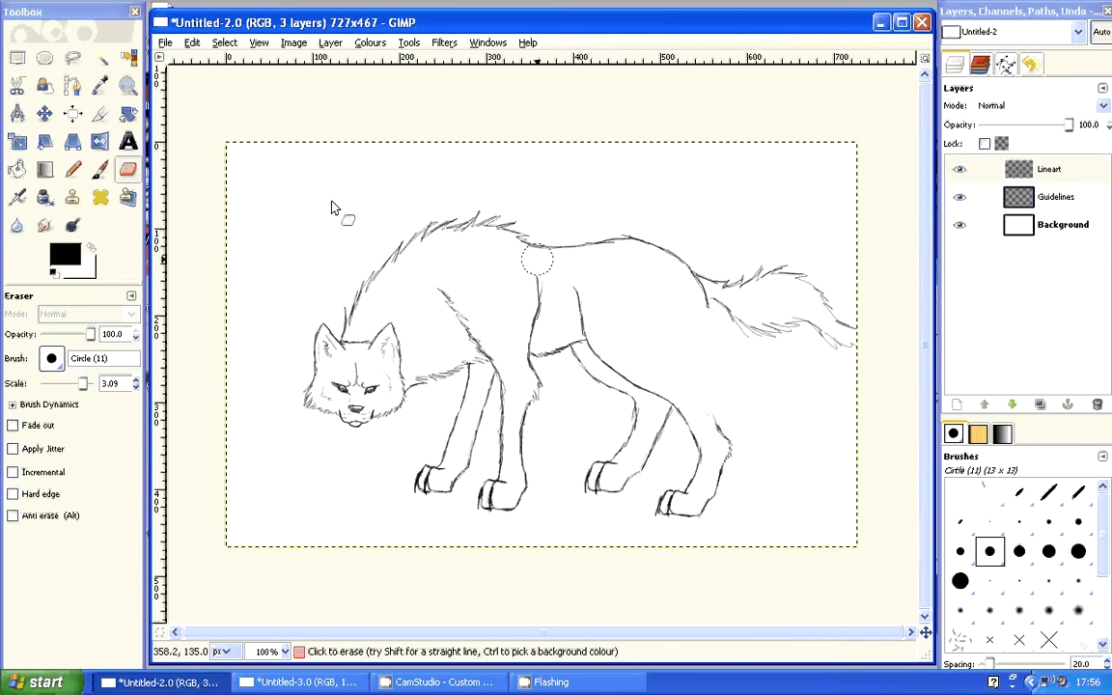
# - Repaint the back-of-thigh outline as a smooth curve from the tail base to the hock with the Paintbrush at scale 0.05
pyautogui.press('p')
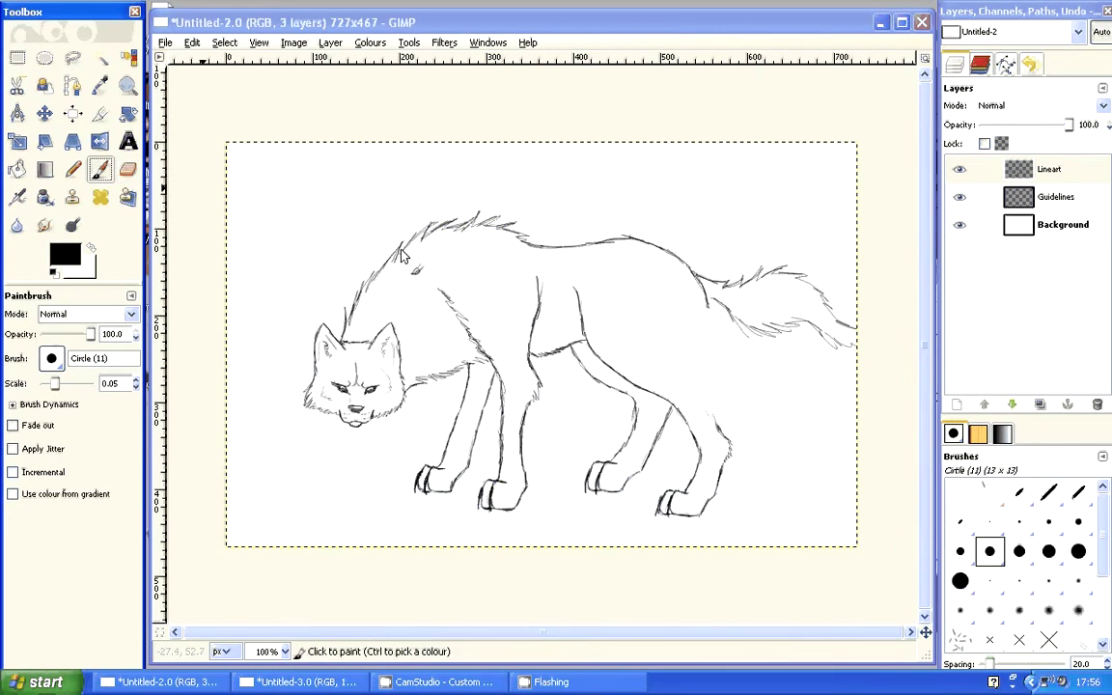
pyautogui.click(706, 328)
pyautogui.moveTo(706, 328); pyautogui.dragTo(717, 436)
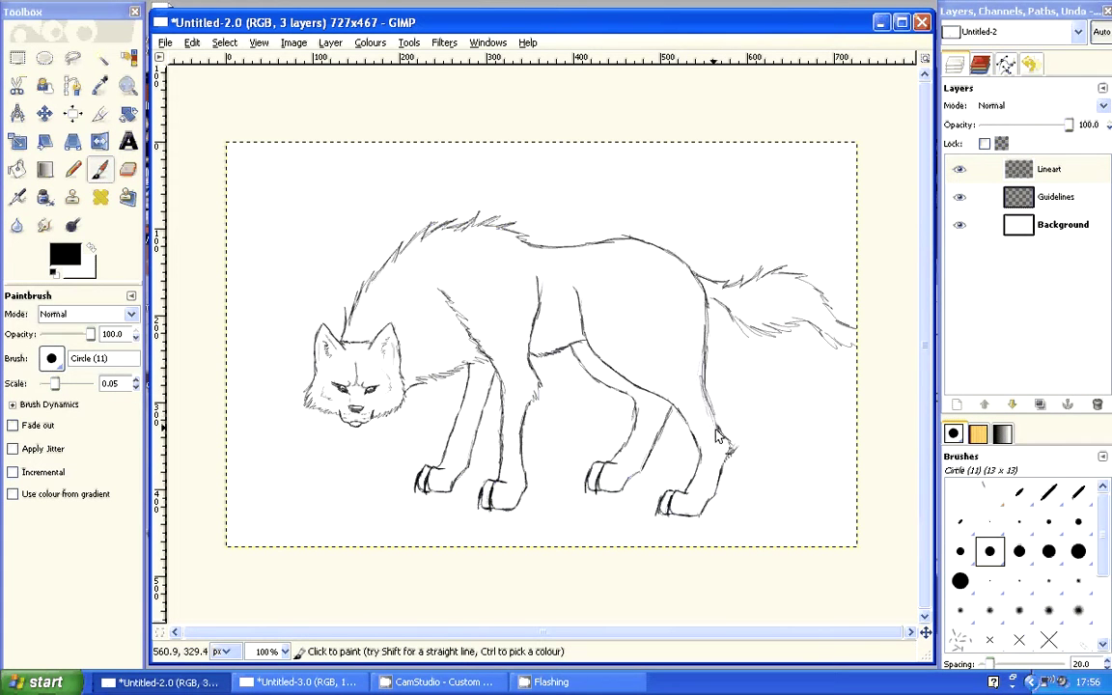
pyautogui.moveTo(706, 386); pyautogui.dragTo(711, 405)
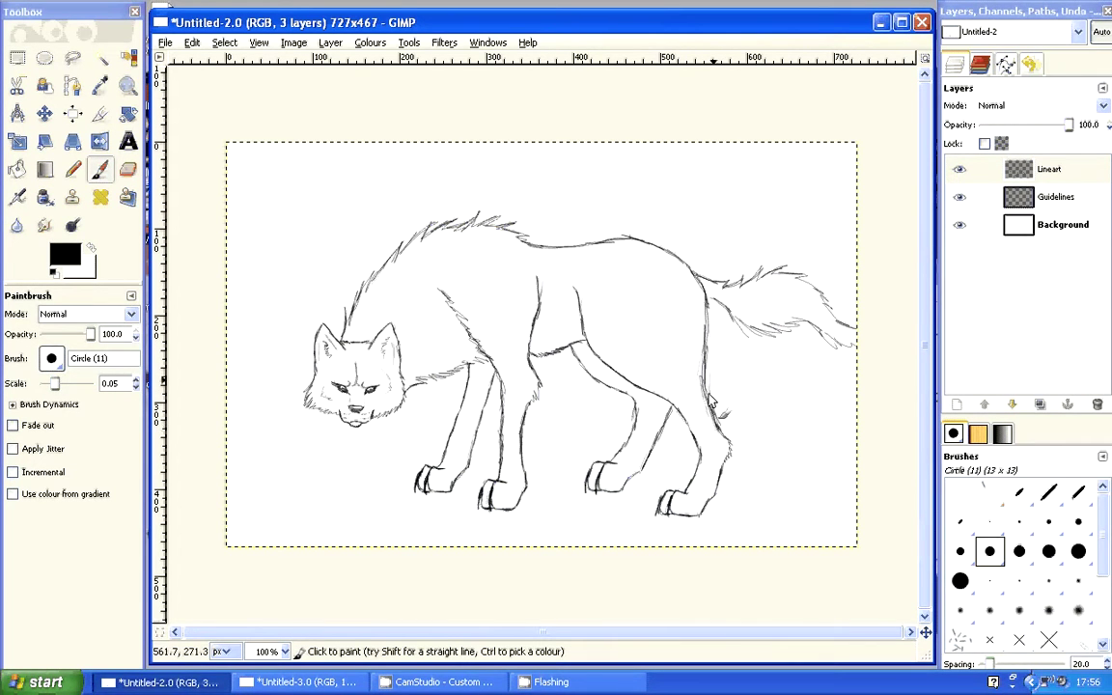
# - Erase the near front leg's lower rear outline and repaint it as a straighter line from the elbow fur to the paw
pyautogui.click(126, 172)
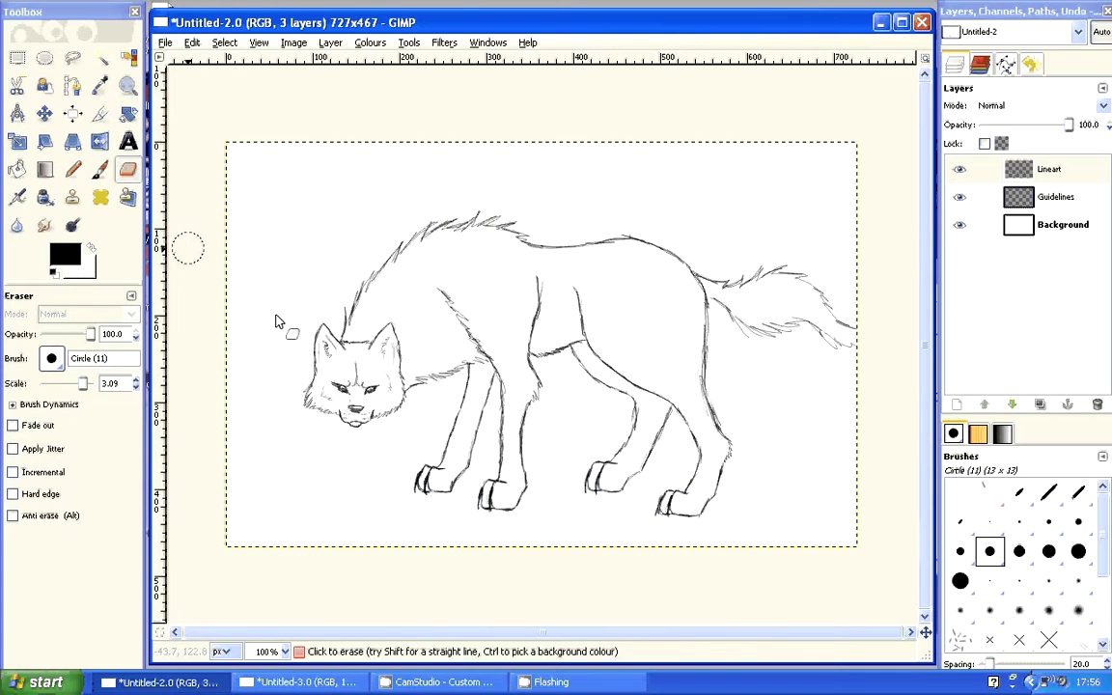
pyautogui.click(108, 174)
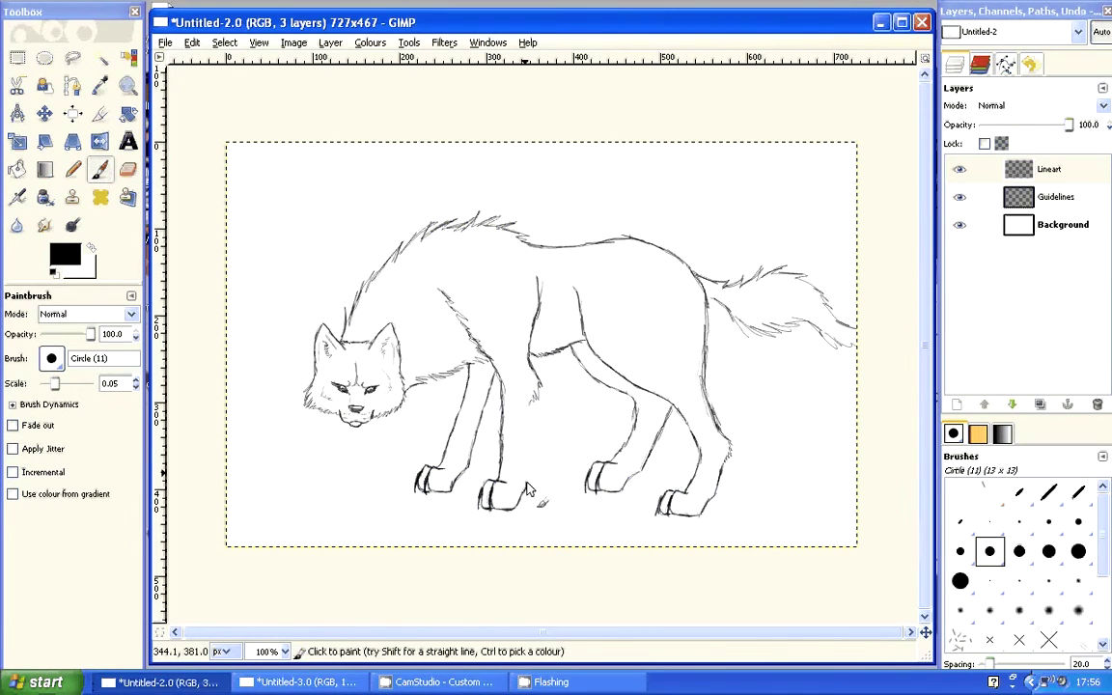
pyautogui.moveTo(528, 491); pyautogui.dragTo(532, 406)
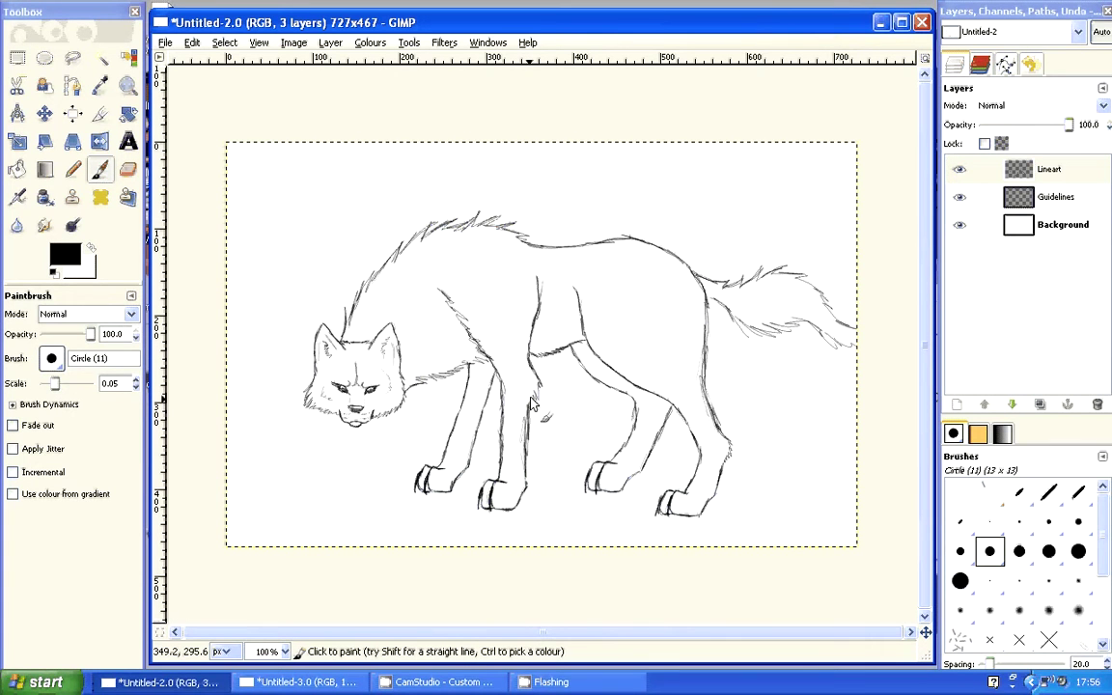
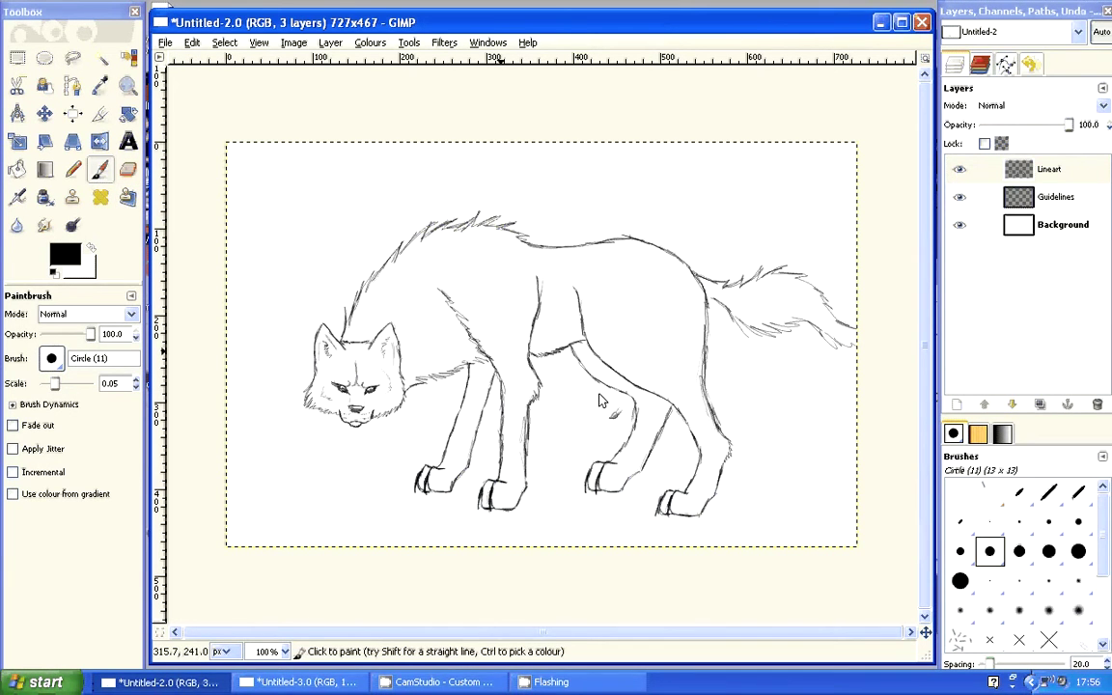
# - In the Untitled-3 image, erase the handwritten "Now for details..." note with the Eraser at scale 10
pyautogui.click(331, 682)
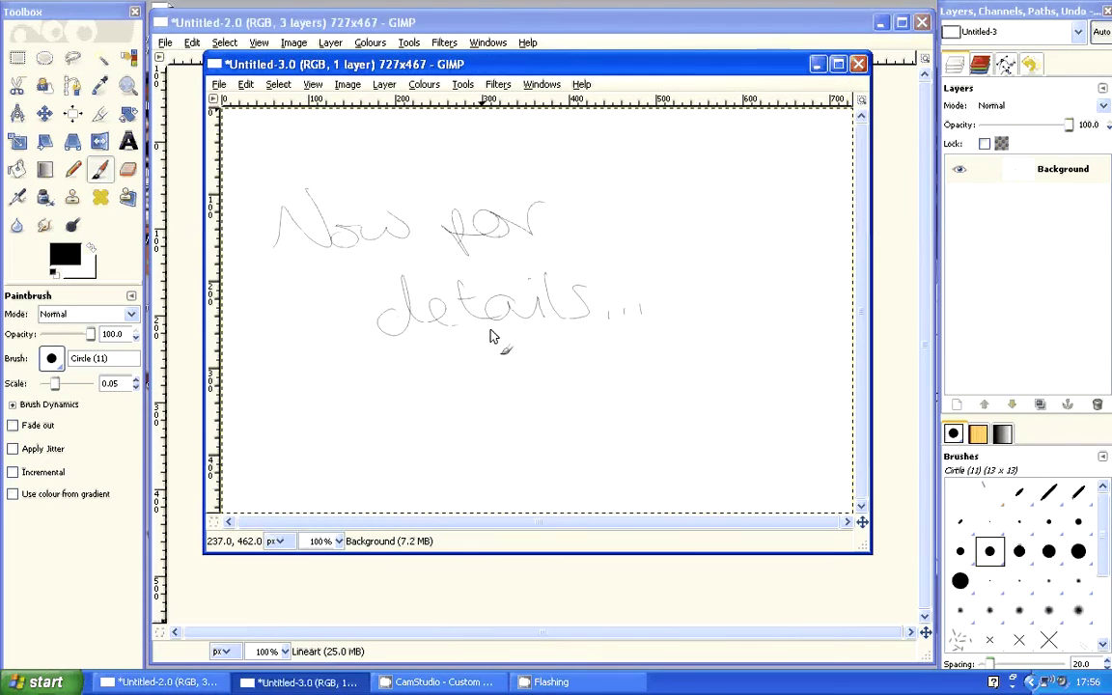
pyautogui.click(127, 174)
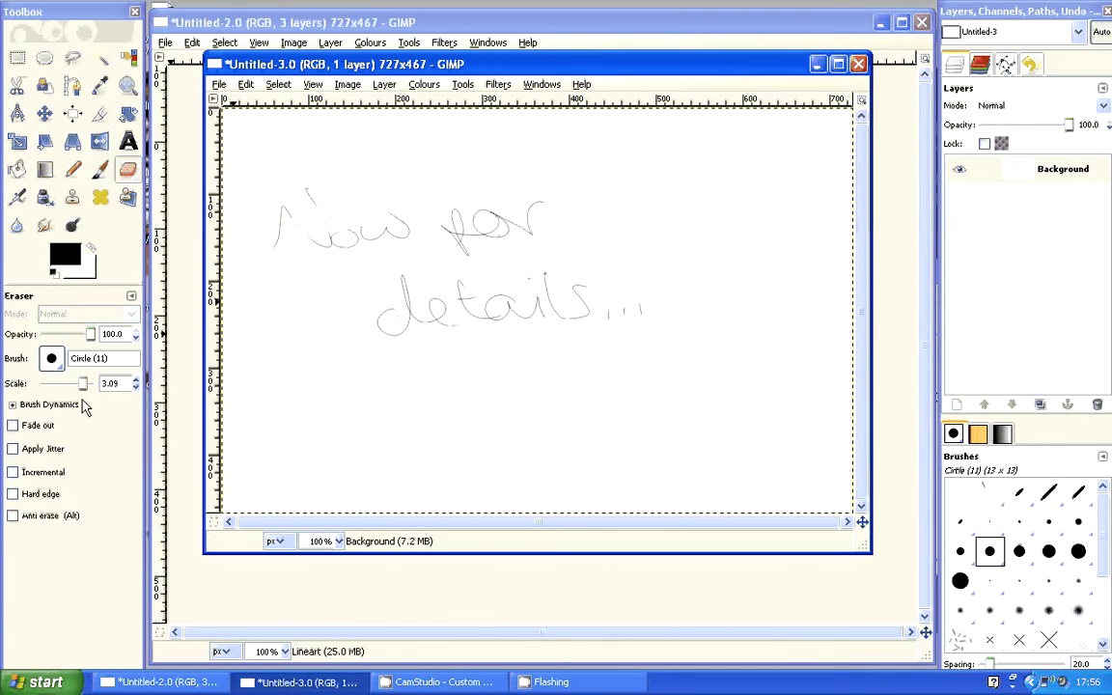
pyautogui.moveTo(83, 383); pyautogui.dragTo(329, 246)
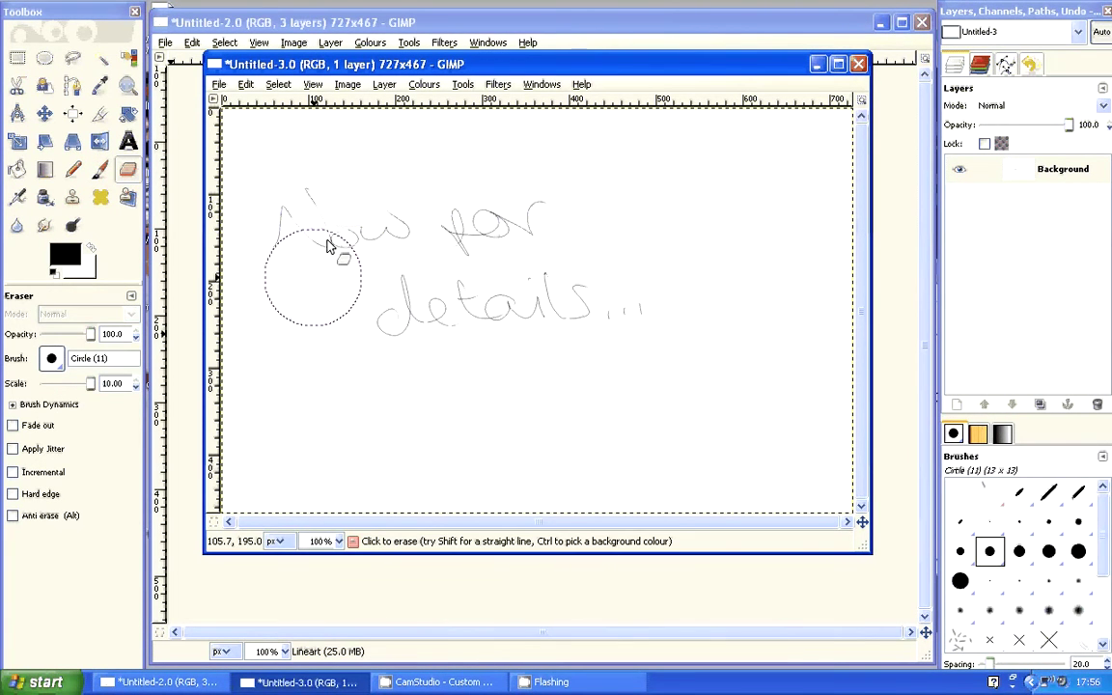
pyautogui.press('Delete')
# - Handwrite "Finished :) Now you can colour it." on the blank canvas with the Paintbrush at scale 0.05
pyautogui.click(99, 170)
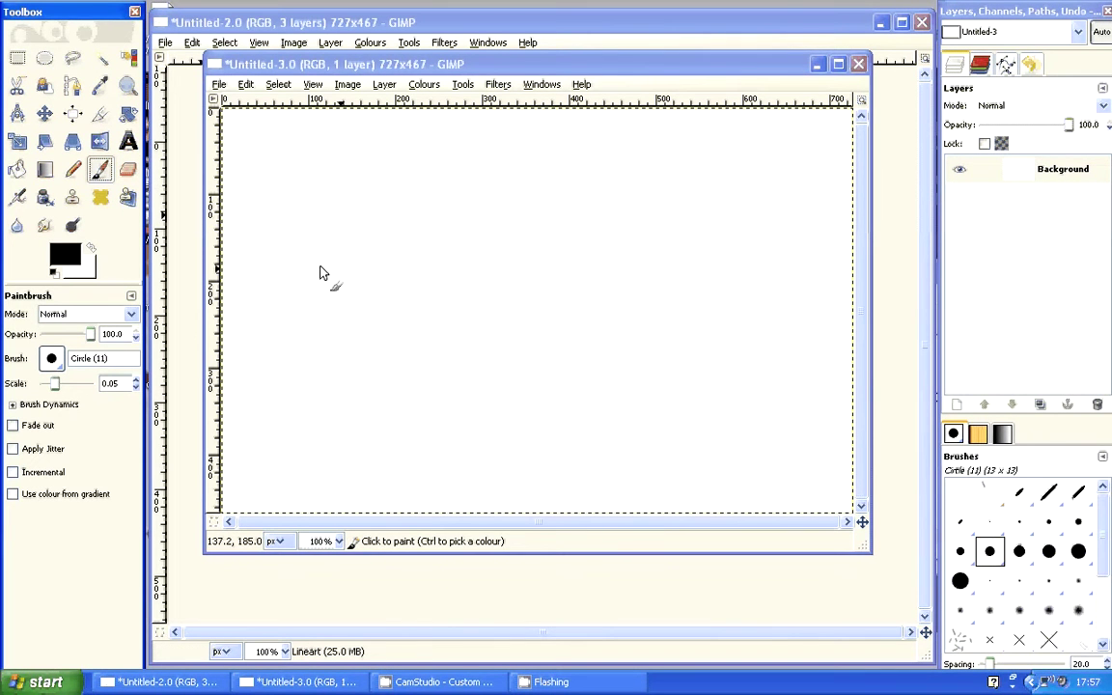
pyautogui.moveTo(393, 220)
pyautogui.mouseDown()
pyautogui.moveTo(317, 262)
pyautogui.moveTo(406, 224)
pyautogui.moveTo(565, 250)
pyautogui.mouseUp()
pyautogui.moveTo(518, 198)
pyautogui.mouseDown()
pyautogui.moveTo(533, 247)
pyautogui.moveTo(626, 217)
pyautogui.moveTo(624, 280)
pyautogui.mouseUp()
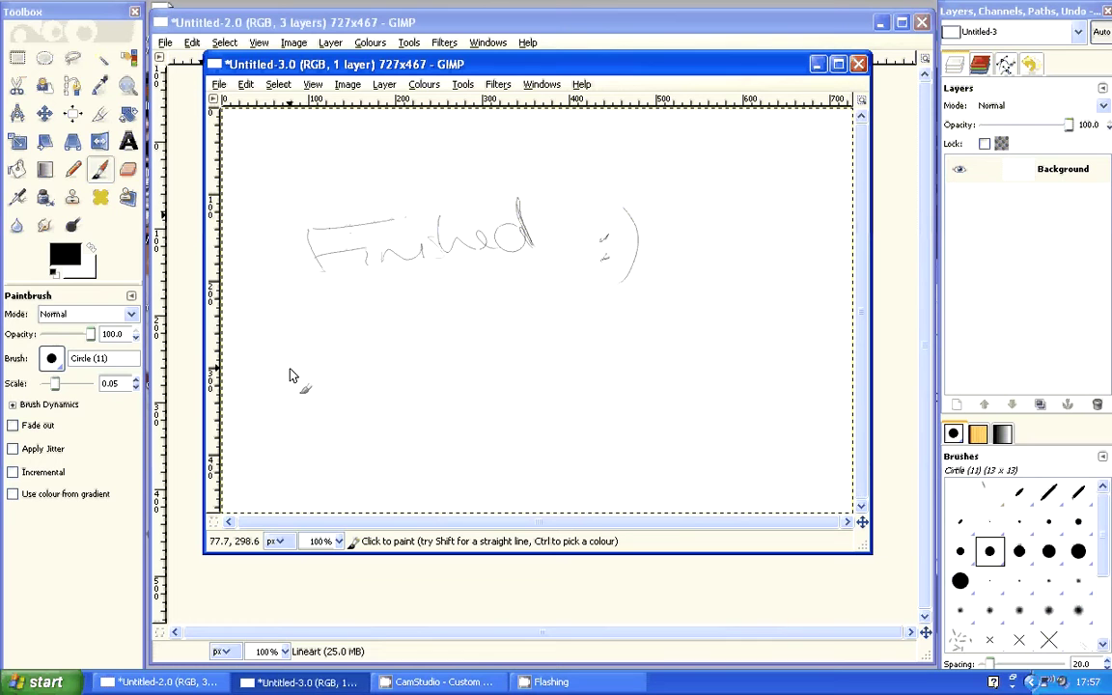
pyautogui.moveTo(290, 375)
pyautogui.mouseDown()
pyautogui.moveTo(393, 371)
pyautogui.moveTo(528, 341)
pyautogui.mouseUp()
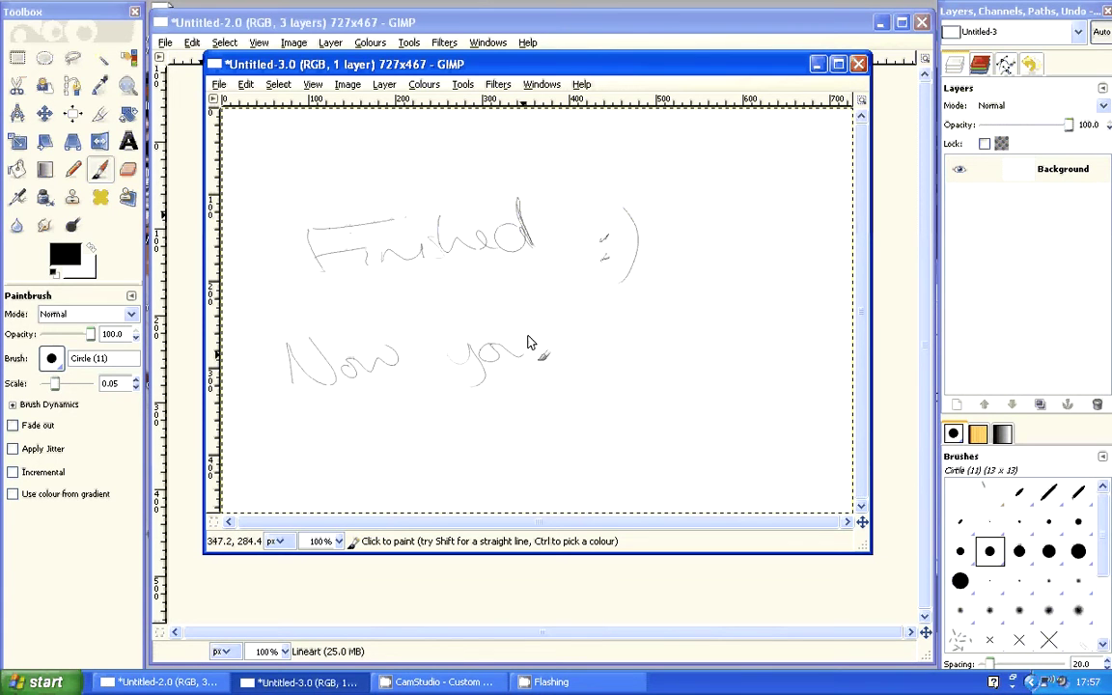
pyautogui.moveTo(604, 324); pyautogui.dragTo(676, 318)
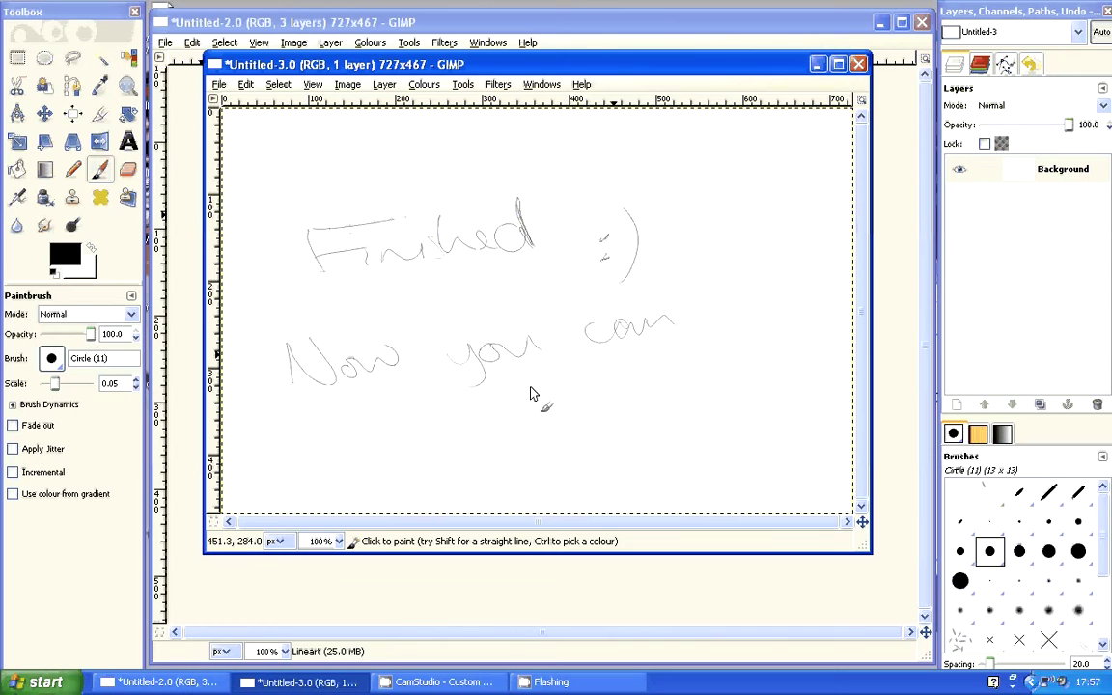
pyautogui.moveTo(343, 439); pyautogui.dragTo(613, 396)
# - Erase the "Finished" note and handwrite "I may do a colouring tutorial" across the upper part of the canvas
pyautogui.hotkey('shift', 'e')
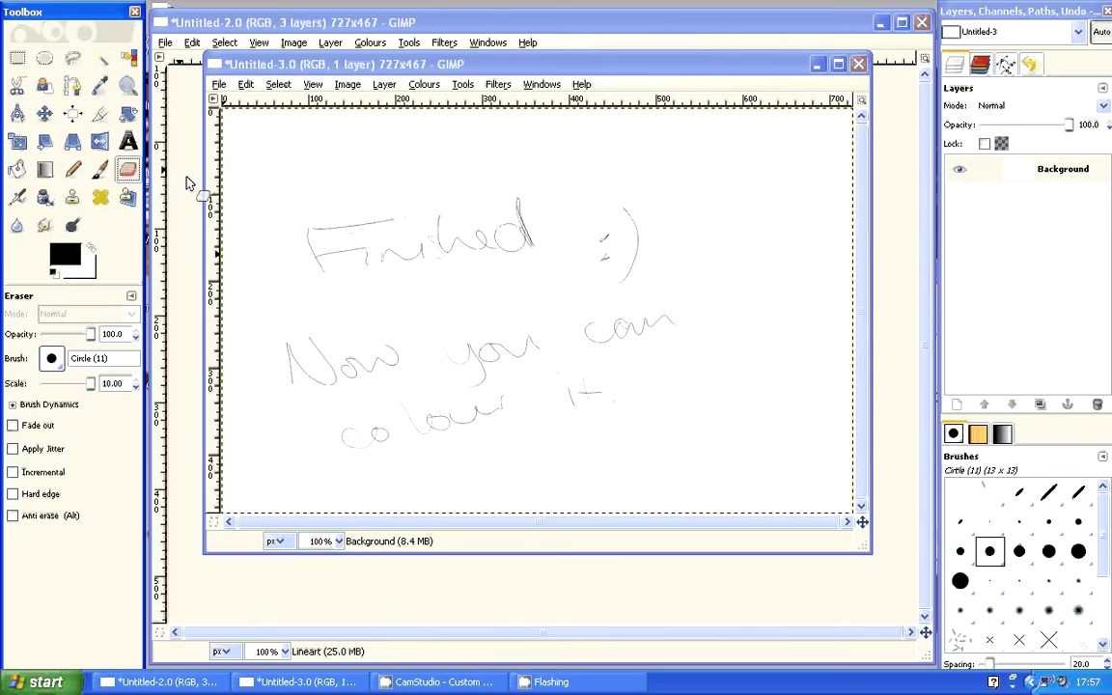
pyautogui.press('Delete')
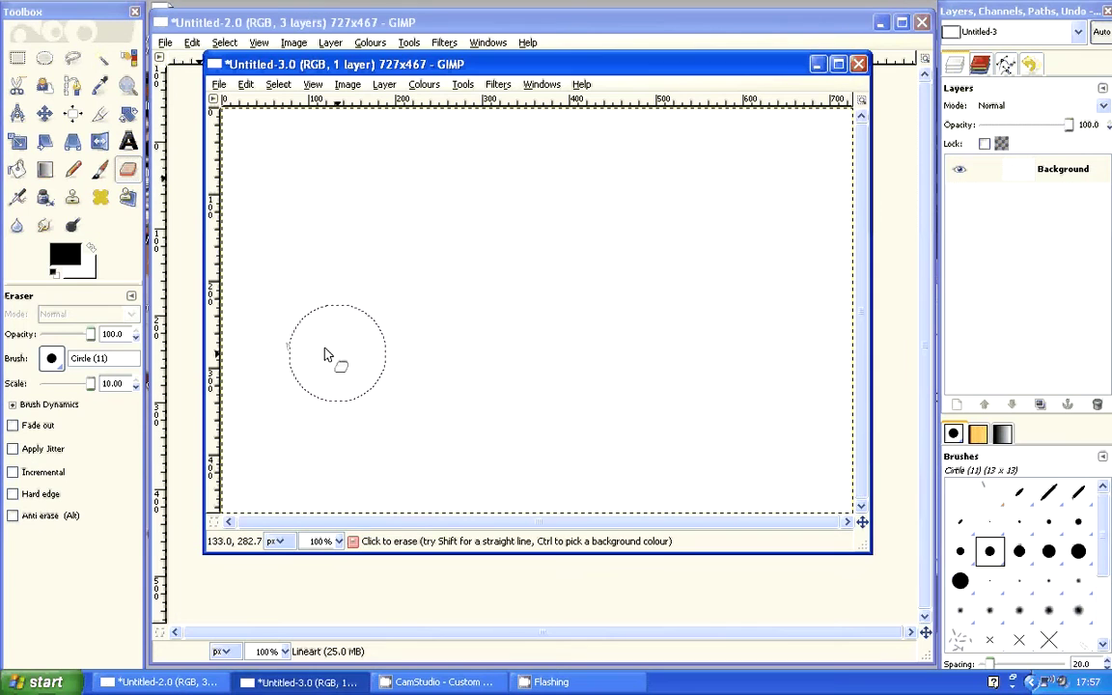
pyautogui.click(101, 172)
pyautogui.moveTo(288, 164); pyautogui.dragTo(297, 222)
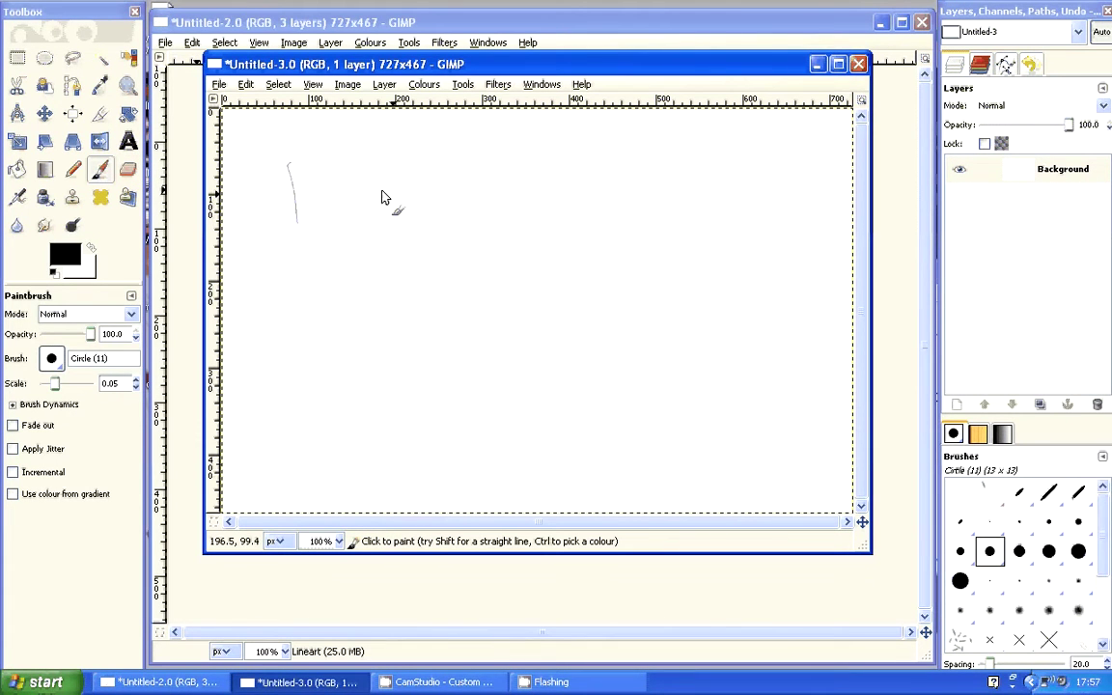
pyautogui.moveTo(379, 206); pyautogui.dragTo(478, 232)
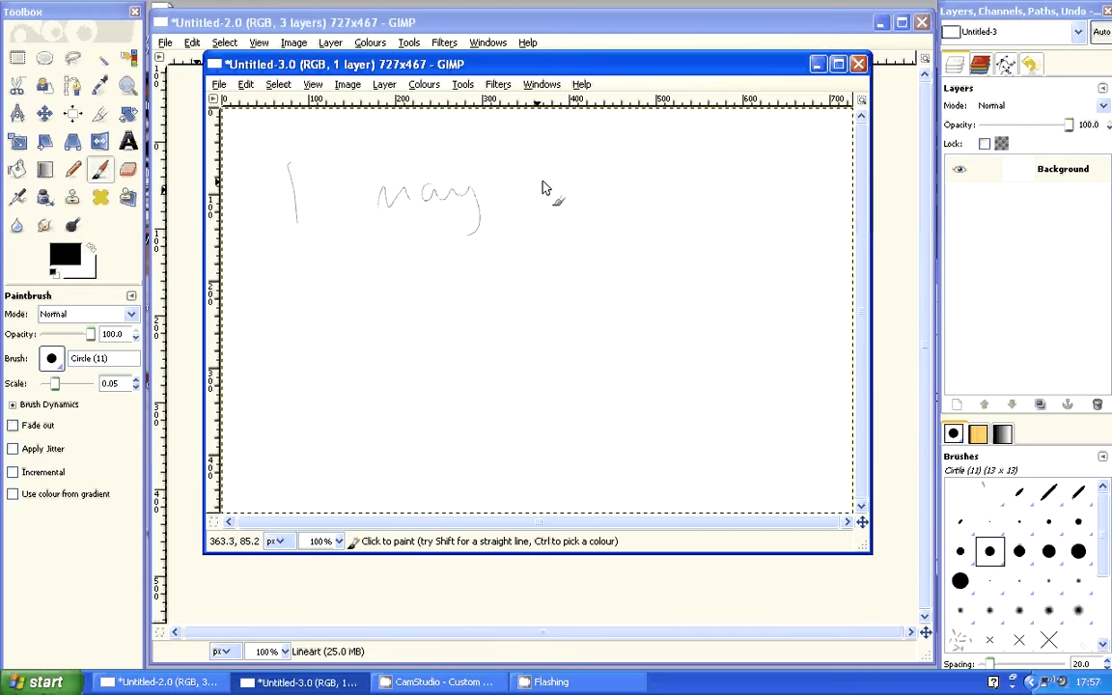
pyautogui.moveTo(553, 162); pyautogui.dragTo(586, 184)
pyautogui.moveTo(666, 169); pyautogui.dragTo(672, 184)
pyautogui.moveTo(311, 276); pyautogui.dragTo(527, 288)
pyautogui.moveTo(562, 248); pyautogui.dragTo(763, 224)
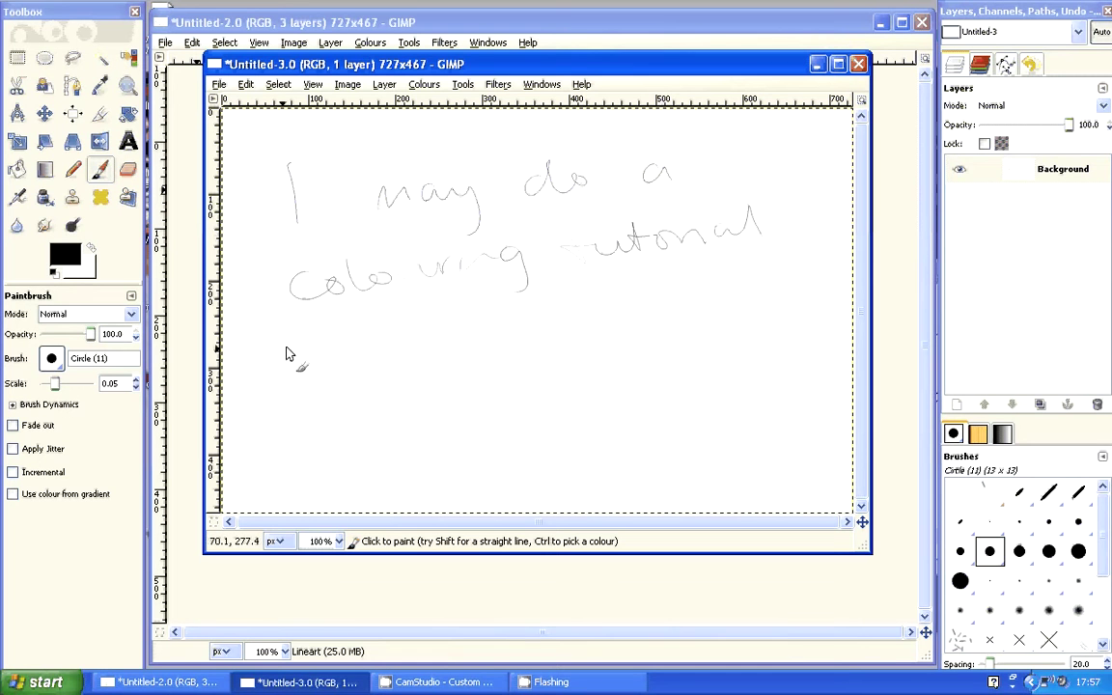
# - Continue the handwritten note below with "soon if I can improve my colouring XD"
pyautogui.moveTo(286, 343); pyautogui.dragTo(391, 338)
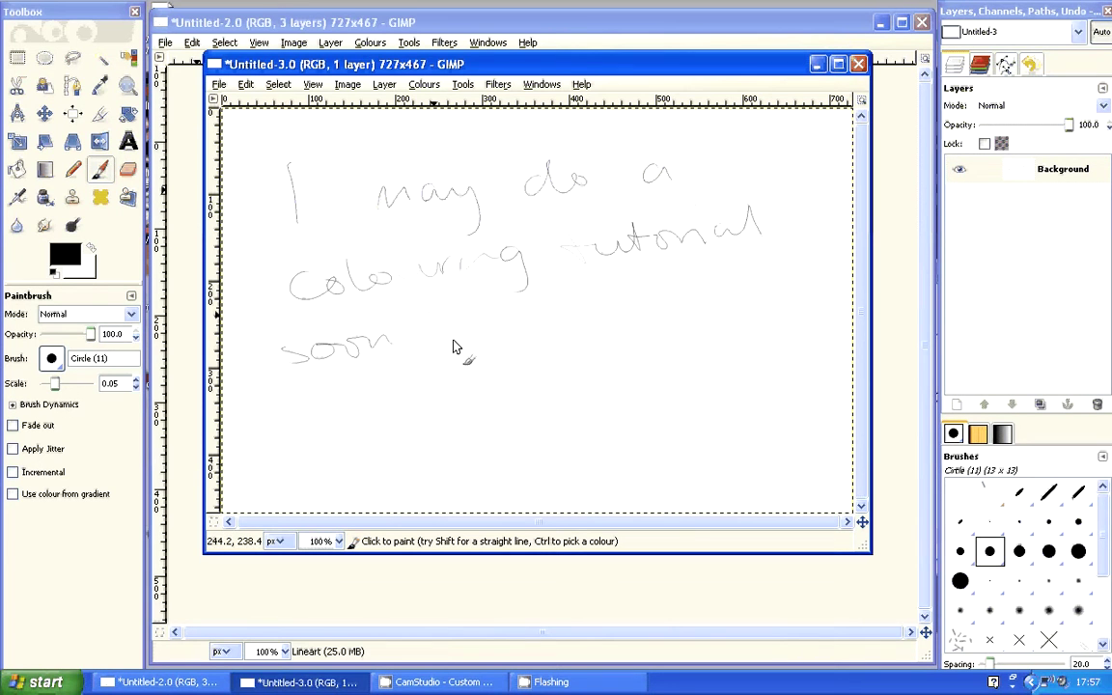
pyautogui.moveTo(462, 320); pyautogui.dragTo(458, 357)
pyautogui.moveTo(545, 295); pyautogui.dragTo(547, 328)
pyautogui.moveTo(601, 311); pyautogui.dragTo(688, 305)
pyautogui.moveTo(336, 405); pyautogui.dragTo(337, 417)
pyautogui.moveTo(351, 439)
pyautogui.mouseDown()
pyautogui.moveTo(353, 452)
pyautogui.moveTo(522, 386)
pyautogui.moveTo(629, 420)
pyautogui.mouseUp()
pyautogui.moveTo(705, 359)
pyautogui.mouseDown()
pyautogui.moveTo(724, 367)
pyautogui.moveTo(830, 348)
pyautogui.moveTo(844, 369)
pyautogui.mouseUp()
pyautogui.moveTo(669, 452)
pyautogui.mouseDown()
pyautogui.moveTo(709, 443)
pyautogui.moveTo(716, 474)
pyautogui.mouseUp()
# - Erase the entire colouring tutorial note, including the last leftover mark, with the Eraser at scale 10
pyautogui.click(128, 170)
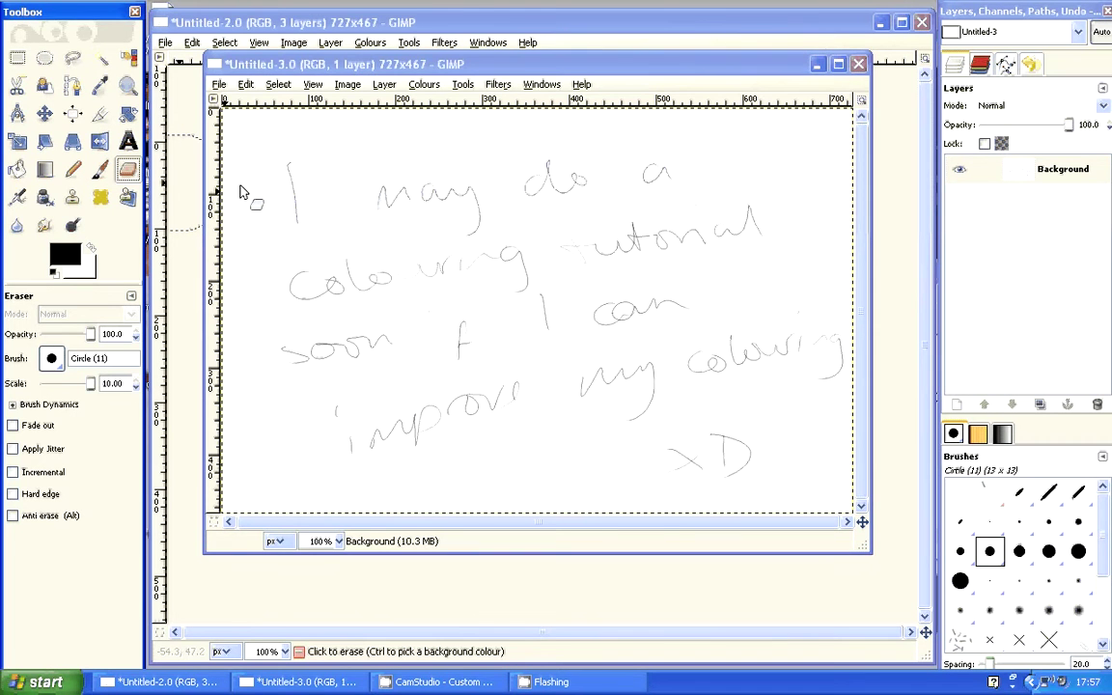
pyautogui.moveTo(240, 191); pyautogui.dragTo(738, 264)
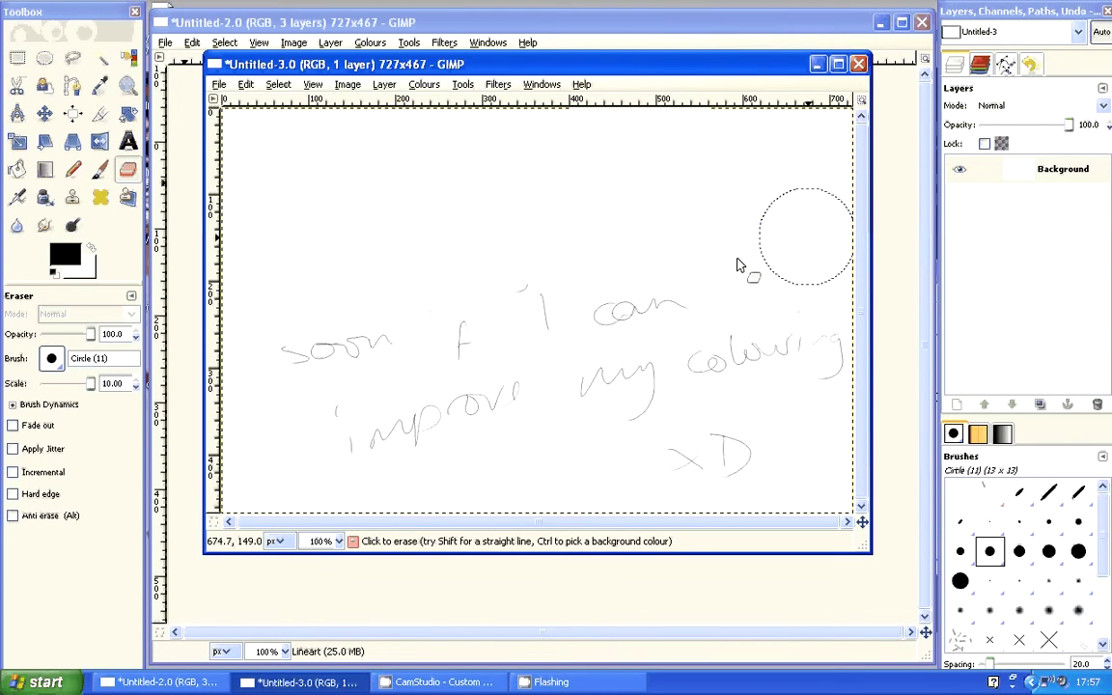
pyautogui.moveTo(738, 264); pyautogui.dragTo(666, 451)
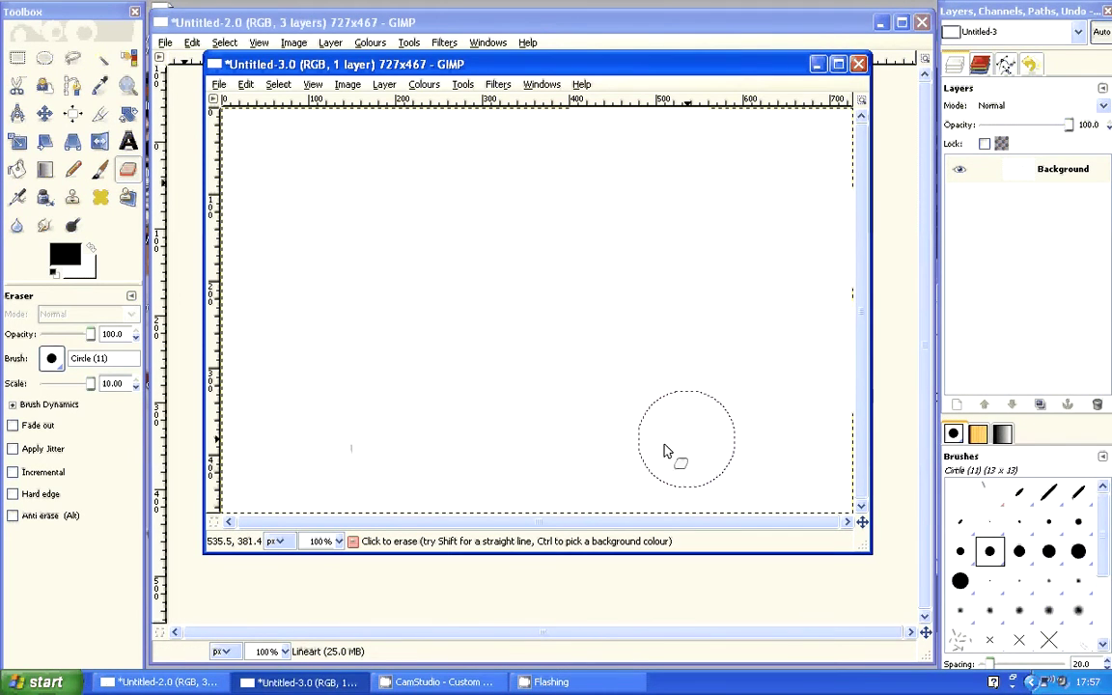
pyautogui.click(351, 448)
# - Handwrite "Thanks for watching!" over three lines in the middle of the canvas with the Paintbrush at scale 0.05
pyautogui.click(101, 171)
pyautogui.moveTo(321, 247); pyautogui.dragTo(473, 222)
pyautogui.moveTo(397, 237); pyautogui.dragTo(399, 285)
pyautogui.moveTo(413, 234)
pyautogui.mouseDown()
pyautogui.moveTo(529, 259)
pyautogui.moveTo(632, 251)
pyautogui.mouseUp()
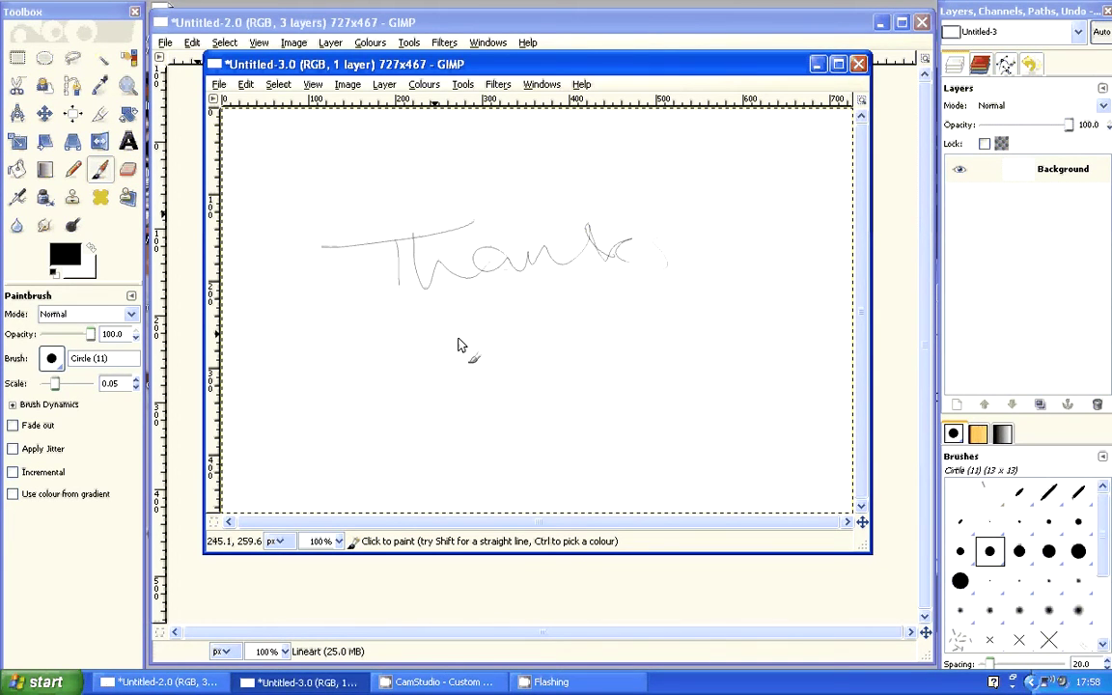
pyautogui.moveTo(471, 299); pyautogui.dragTo(480, 352)
pyautogui.moveTo(446, 331); pyautogui.dragTo(603, 306)
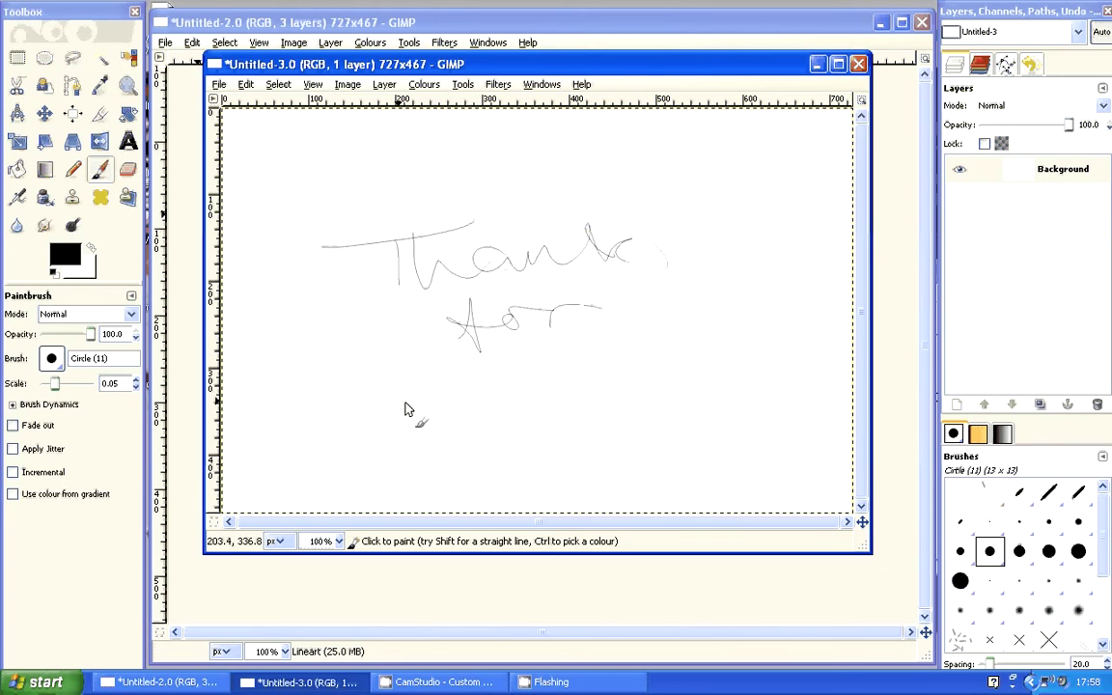
pyautogui.moveTo(406, 416)
pyautogui.mouseDown()
pyautogui.moveTo(638, 386)
pyautogui.moveTo(729, 388)
pyautogui.mouseUp()
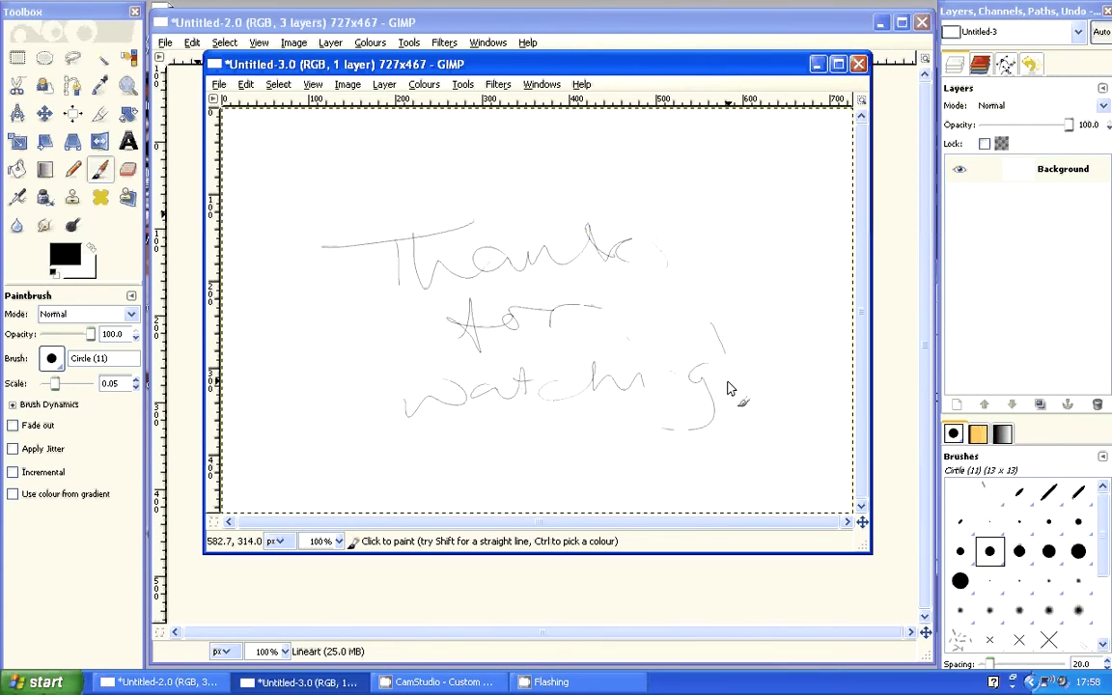
# - Erase the whole "Thanks for watching!" note with the Eraser at scale 10, leaving the canvas blank
pyautogui.click(128, 170)
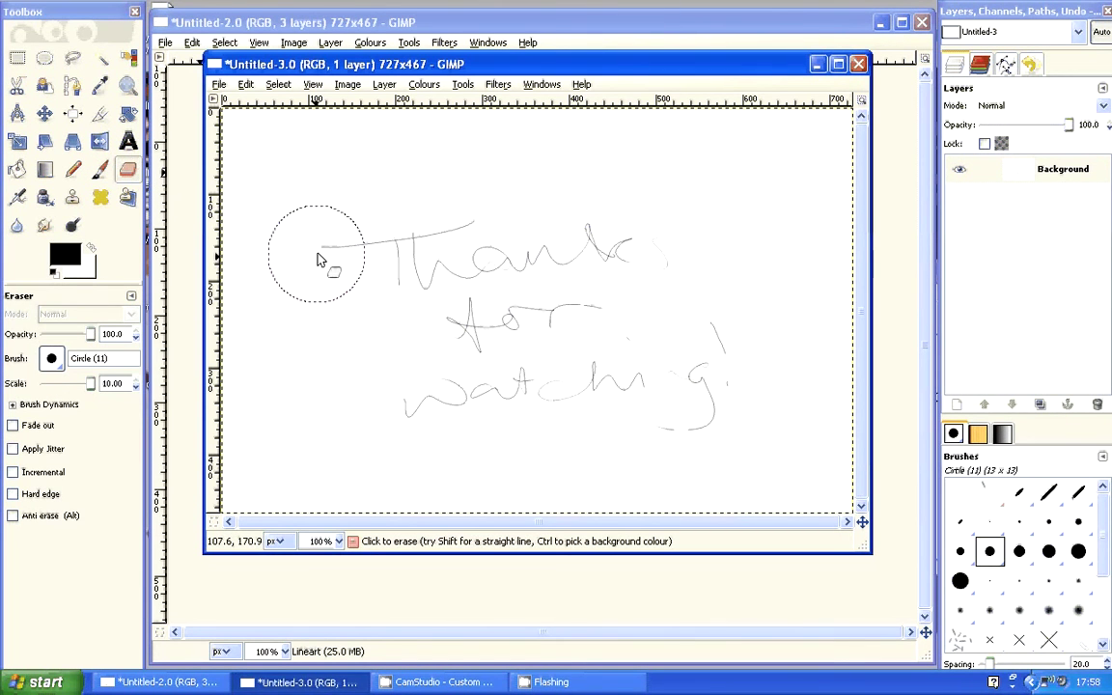
pyautogui.moveTo(321, 198); pyautogui.dragTo(619, 309)
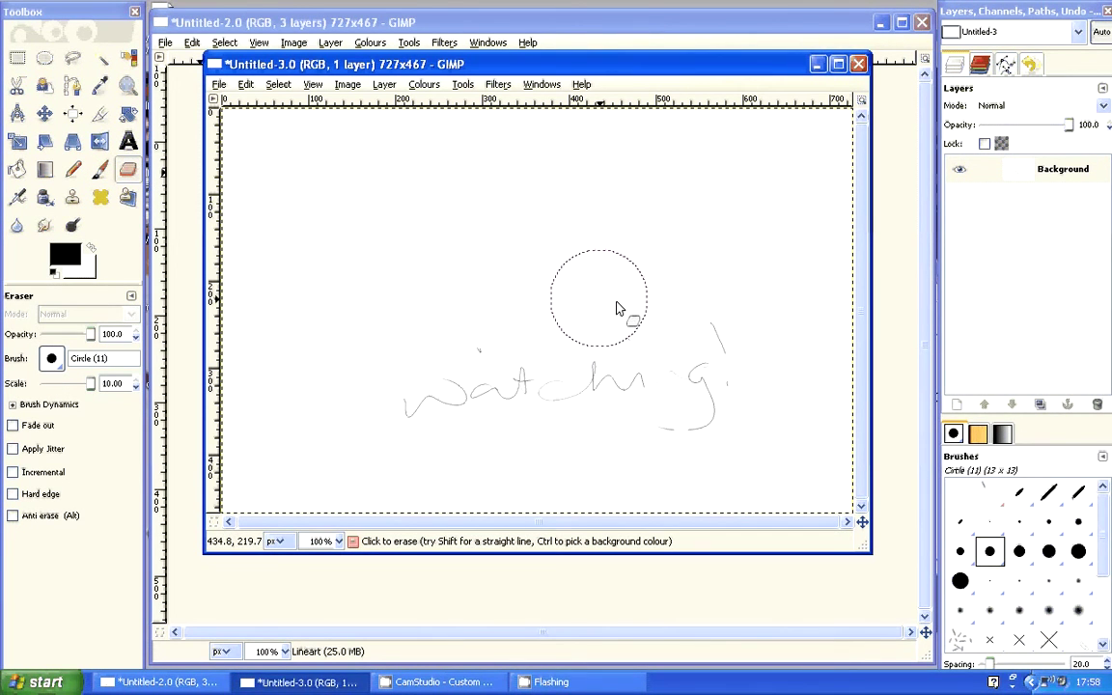
pyautogui.press('Delete')
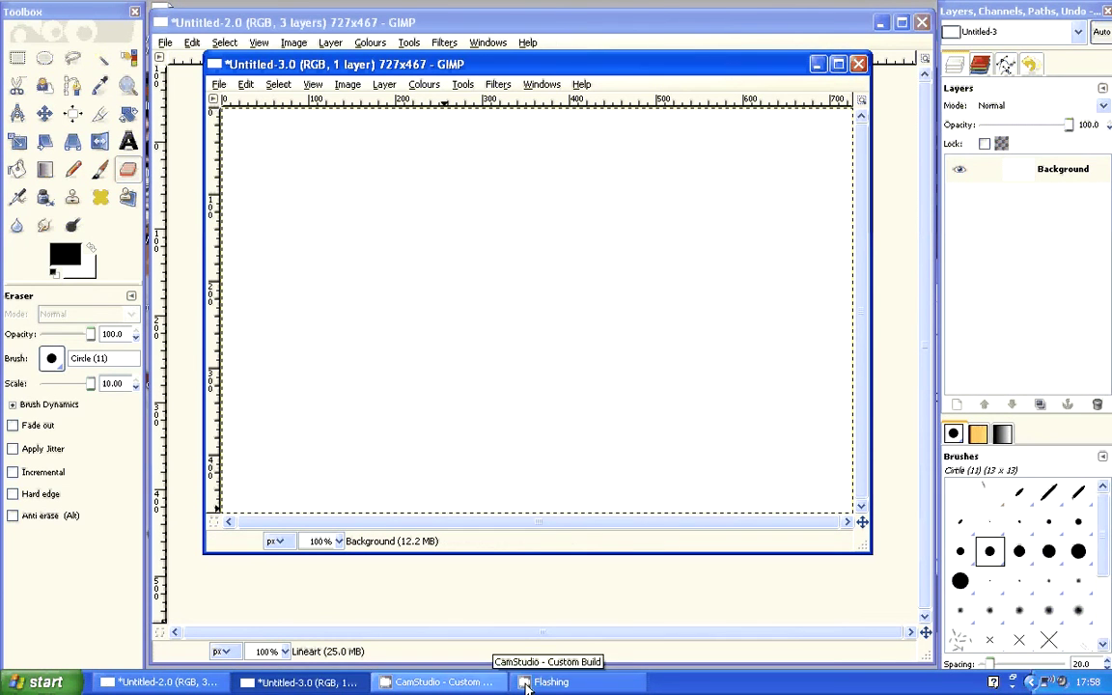
pyautogui.click(525, 683)
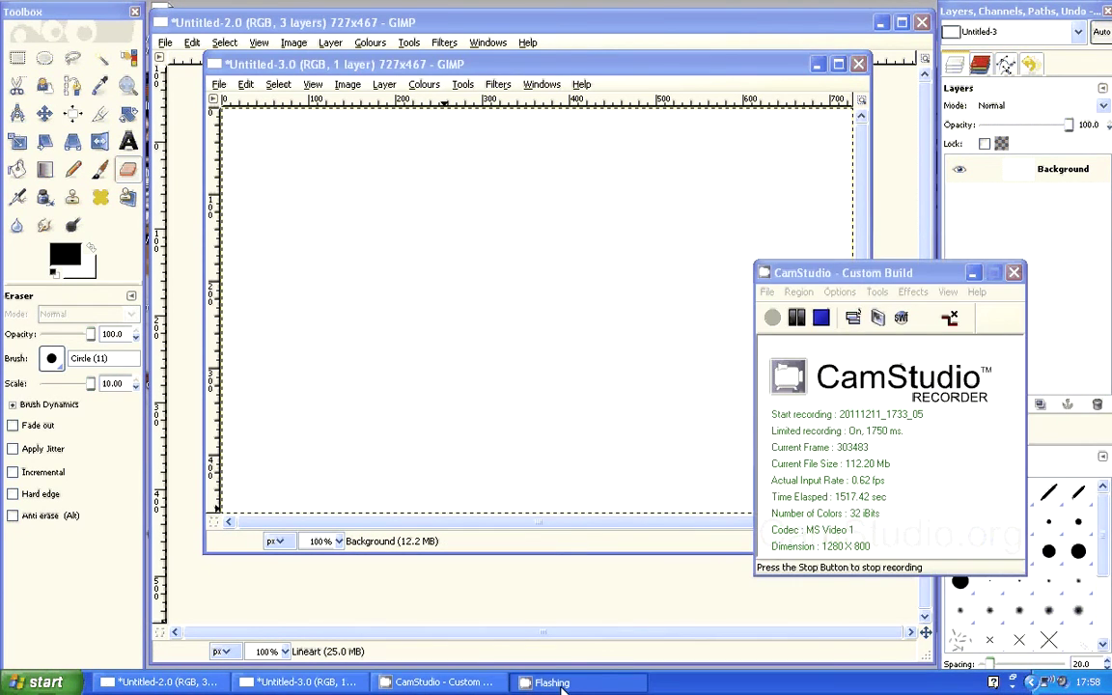